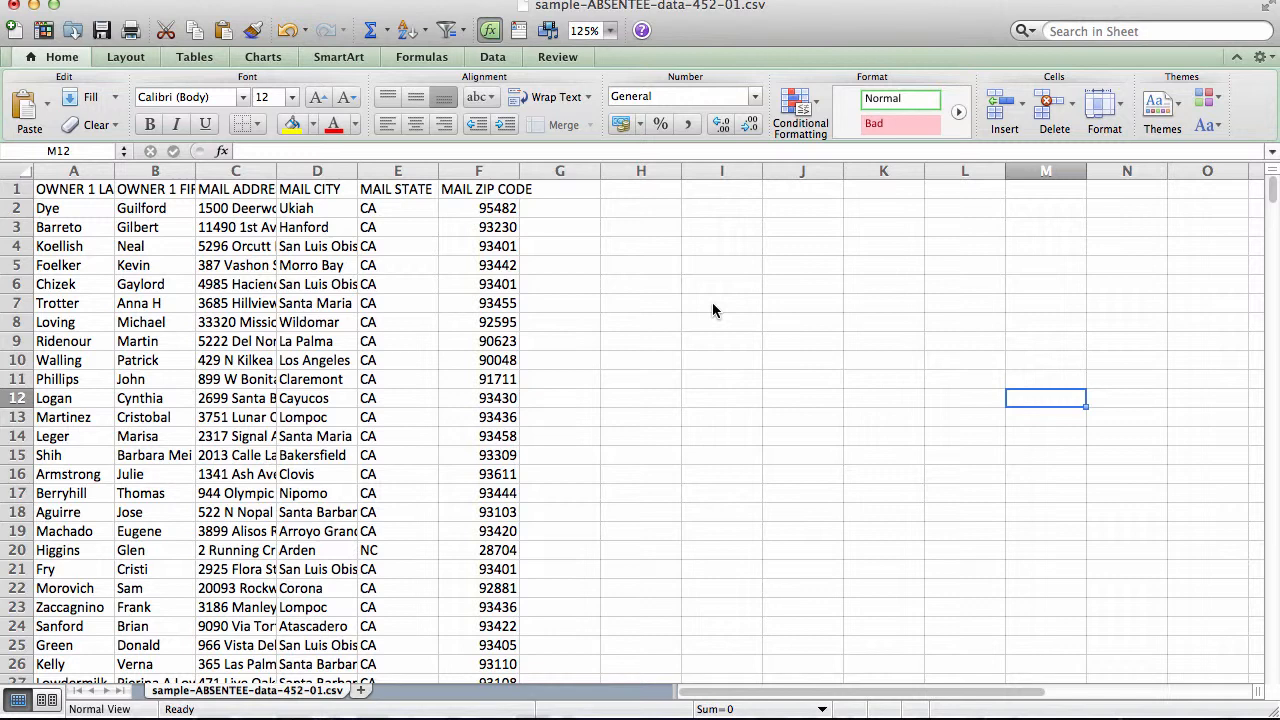
- AutoFit columns A, B and C so OWNER 1 LAST NAME, OWNER 1 FIRST NAME and MAIL ADDRESS show fully
left_click(775, 286)
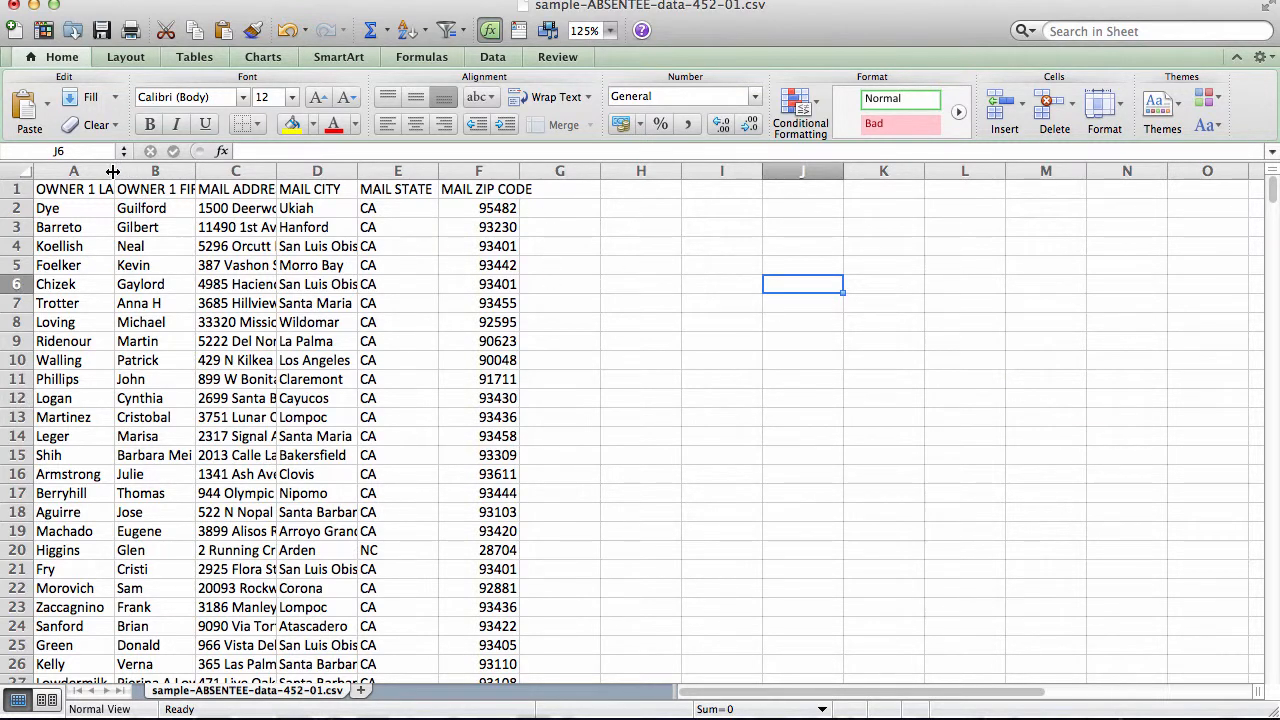
double_click(113, 172)
left_click(103, 191)
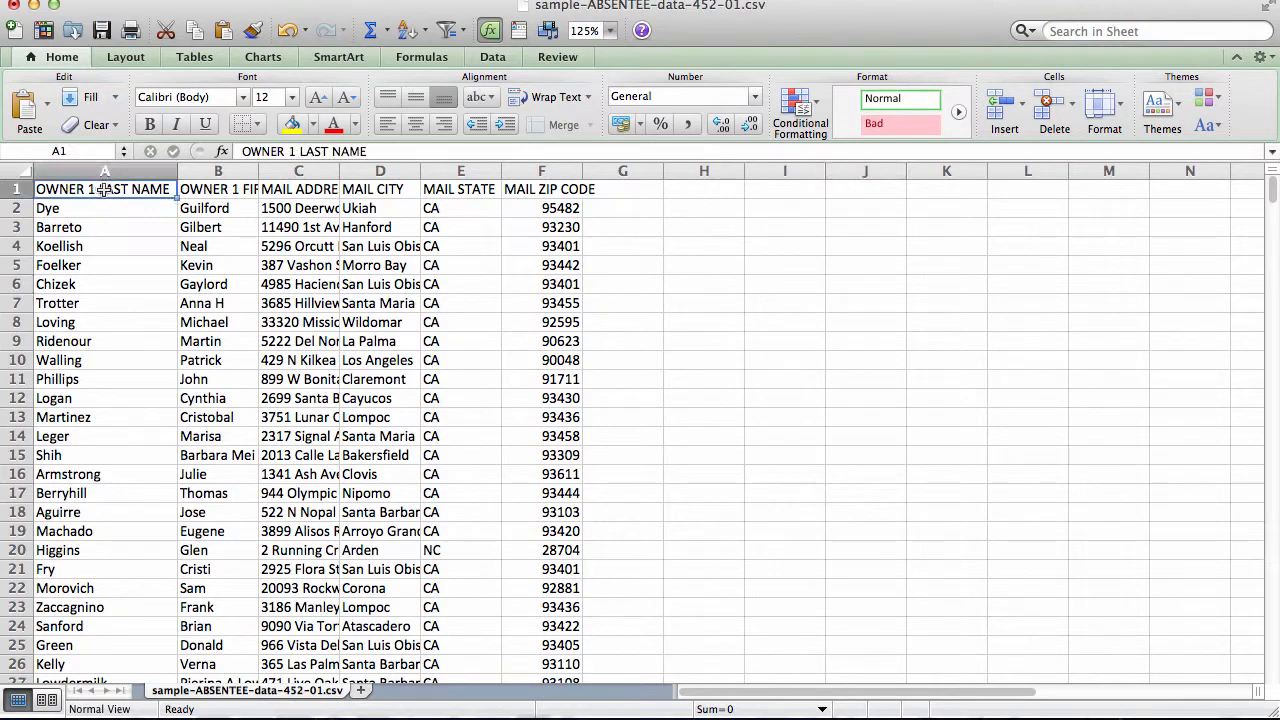
left_click(228, 191)
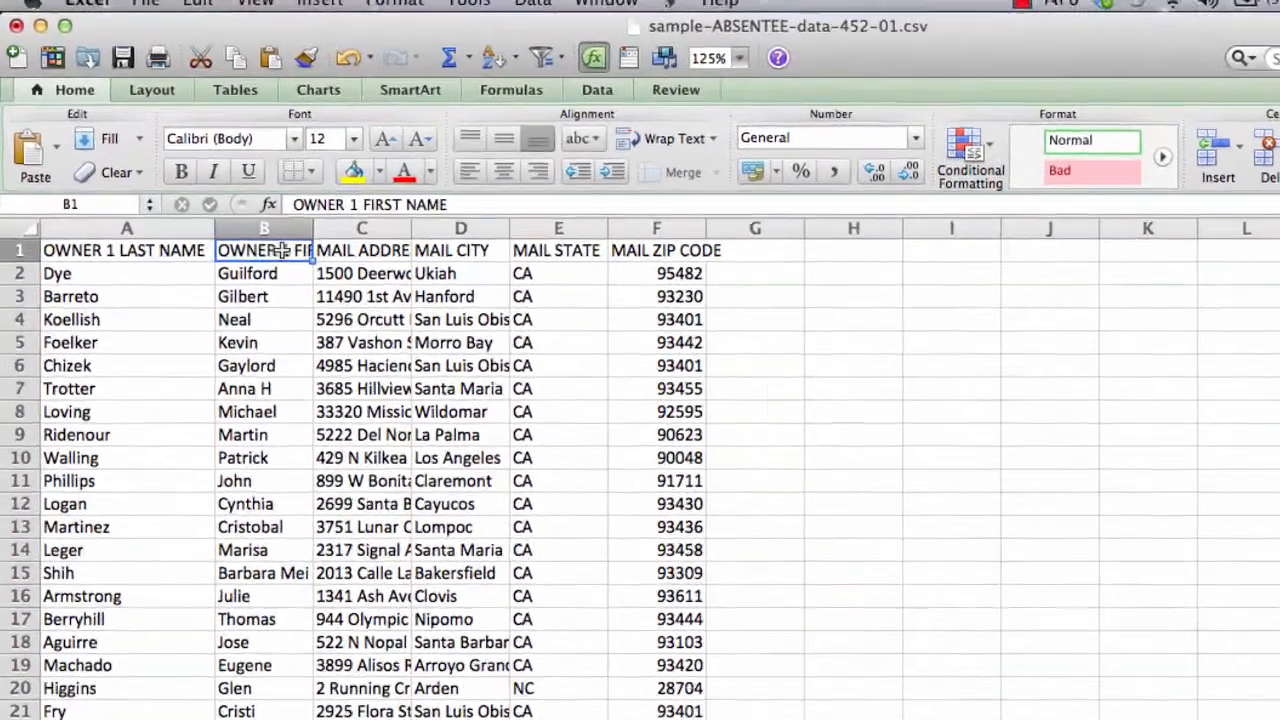
double_click(258, 172)
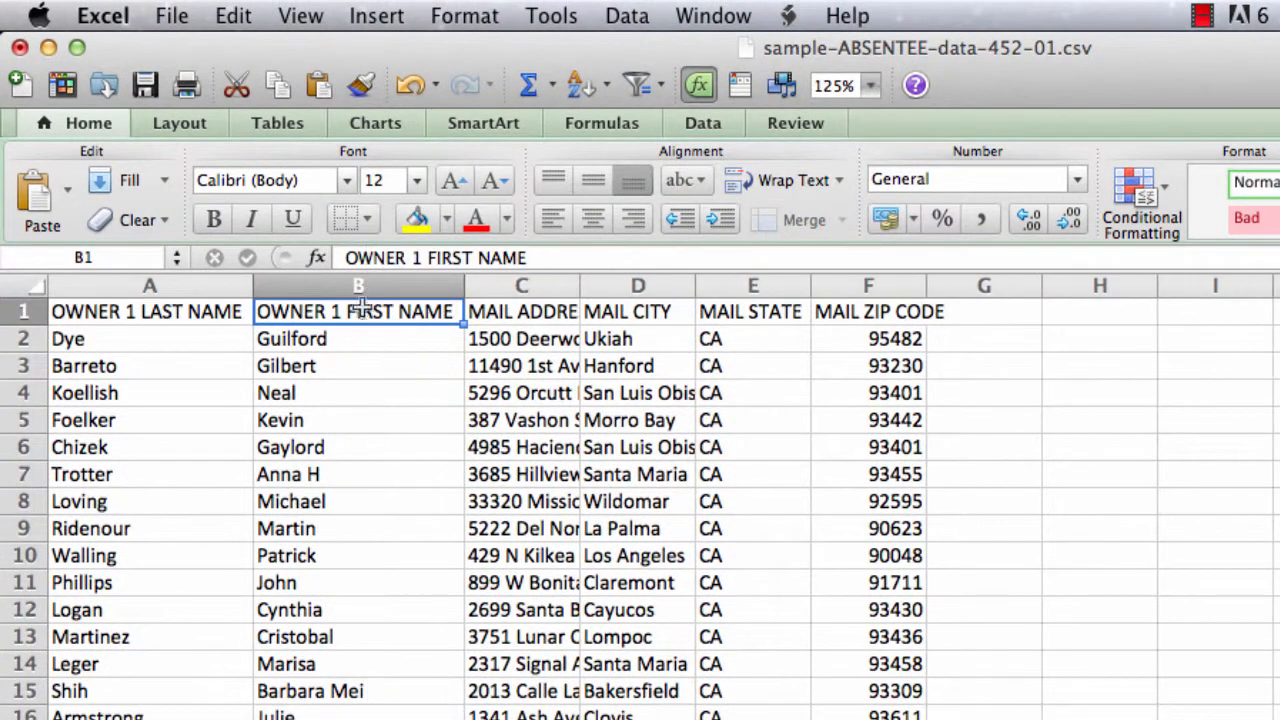
double_click(580, 287)
left_click(571, 314)
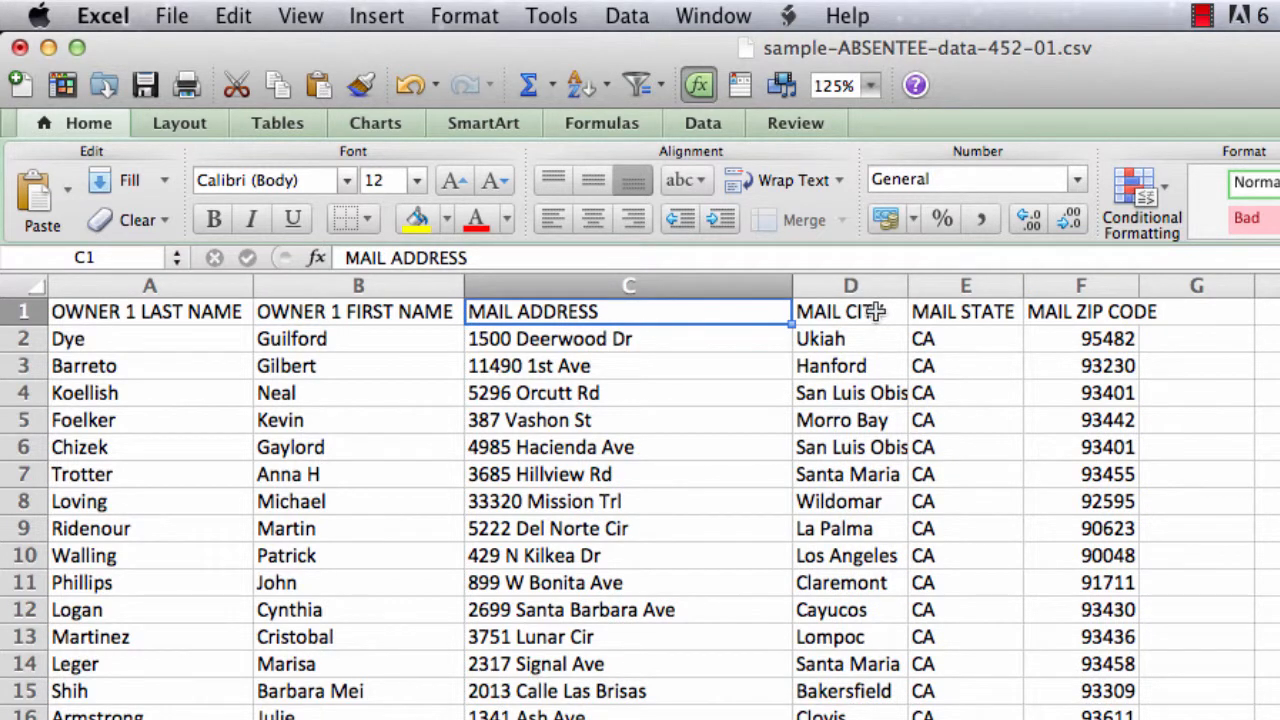
- Review the MAIL CITY, MAIL STATE, MAIL ZIP CODE and owner name headings and columns
left_click(882, 310)
left_click(935, 310)
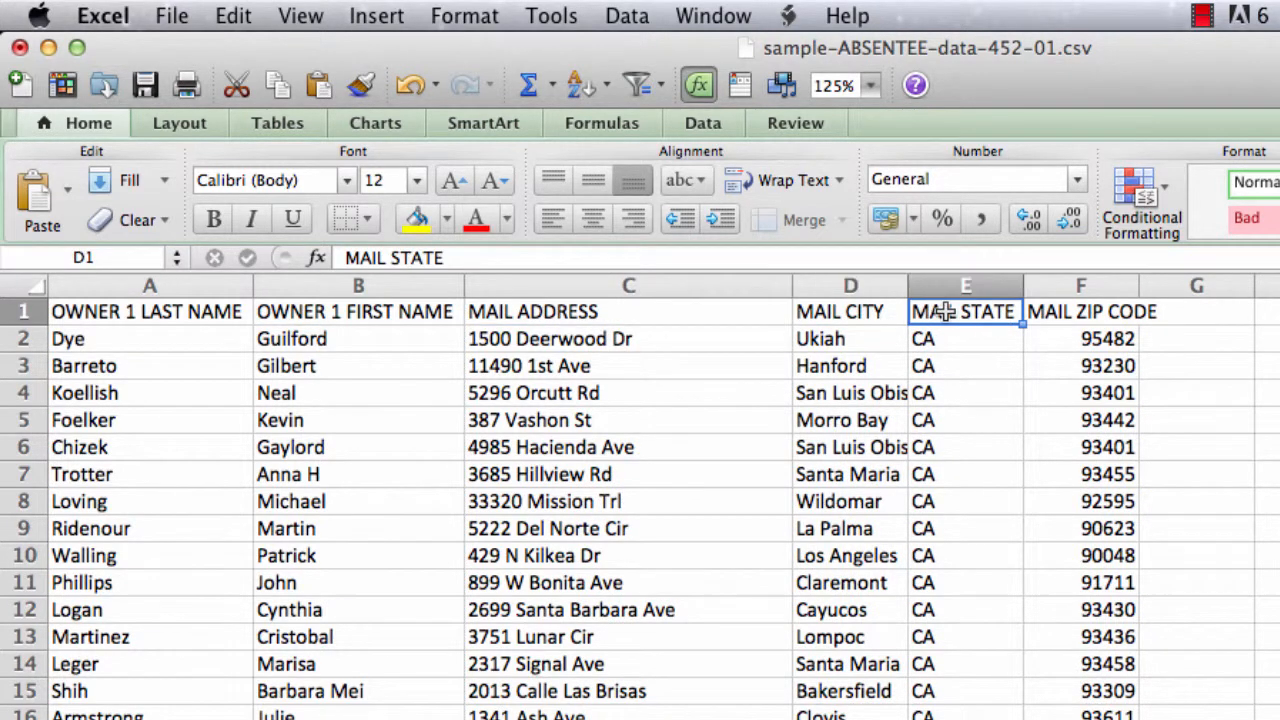
left_click(1074, 314)
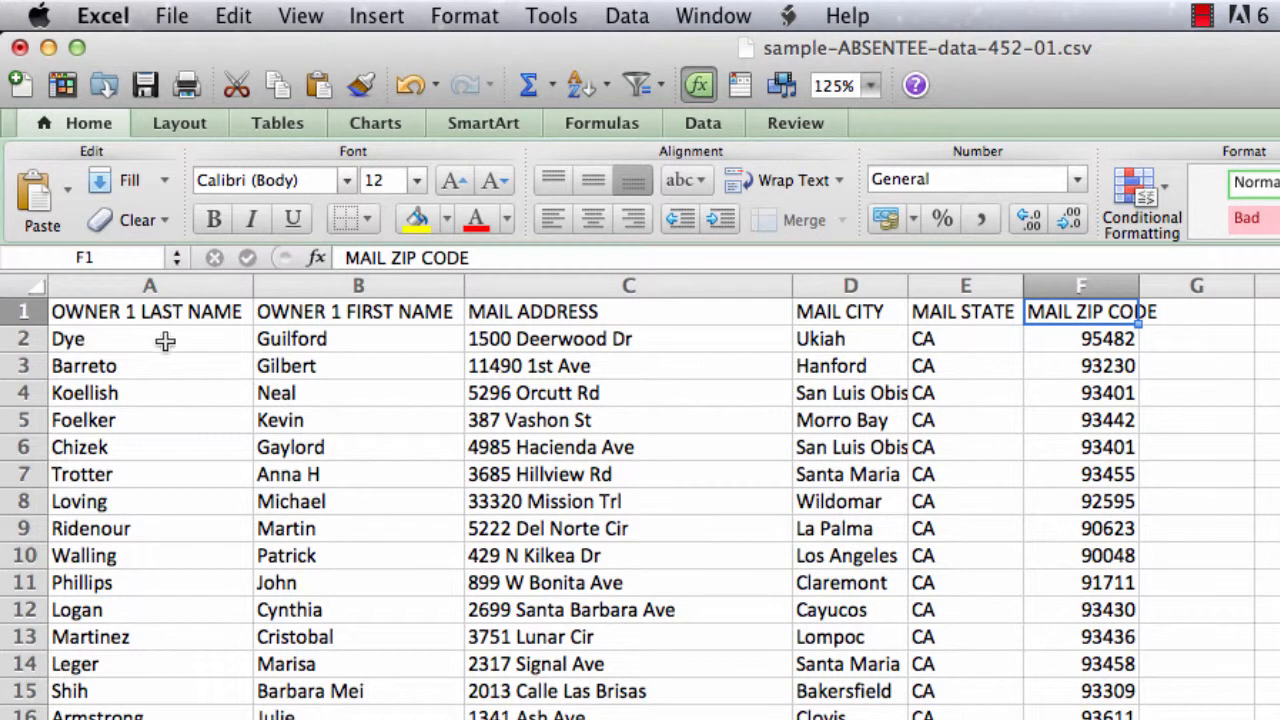
left_click(292, 311)
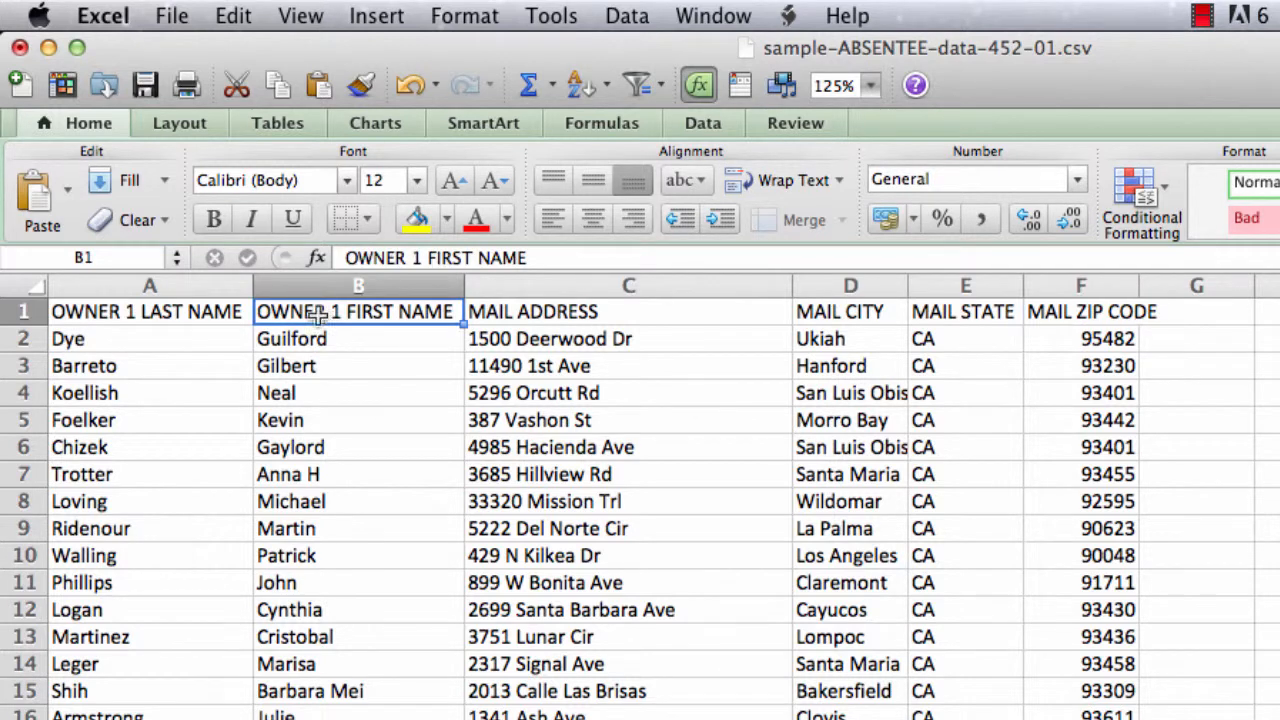
left_click(157, 311)
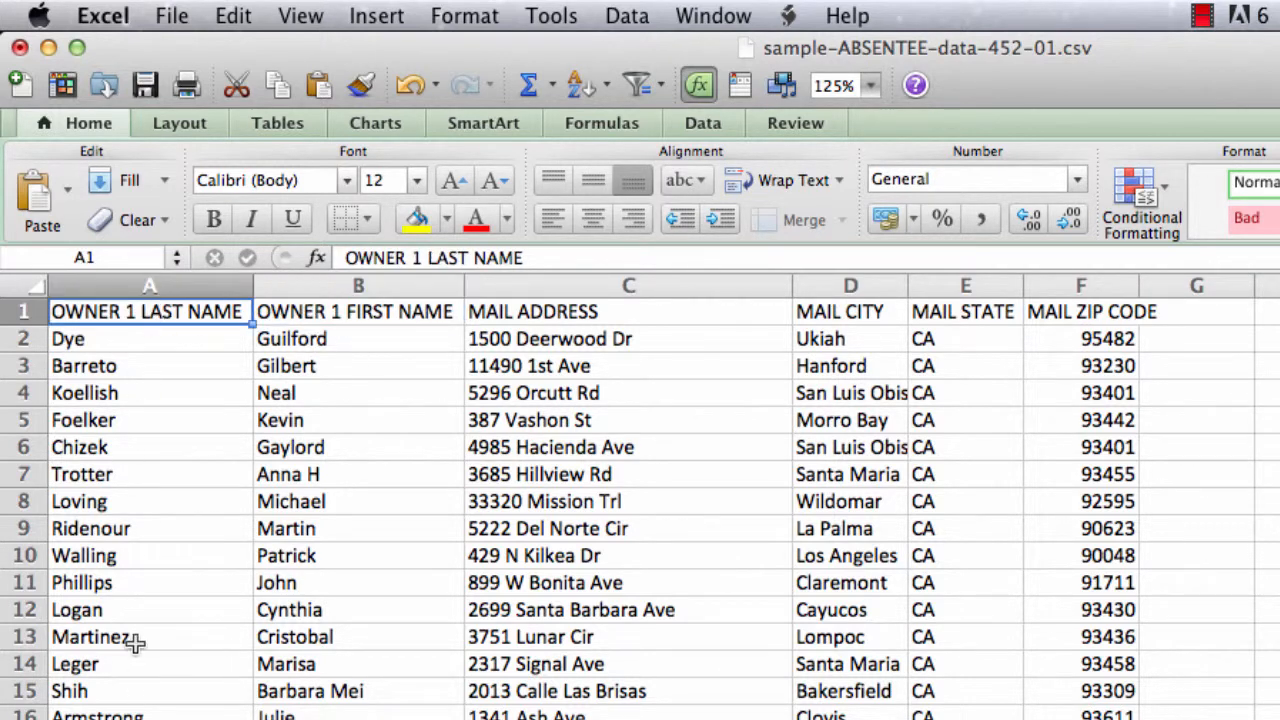
left_click(397, 288)
left_click(186, 287)
left_click(350, 287)
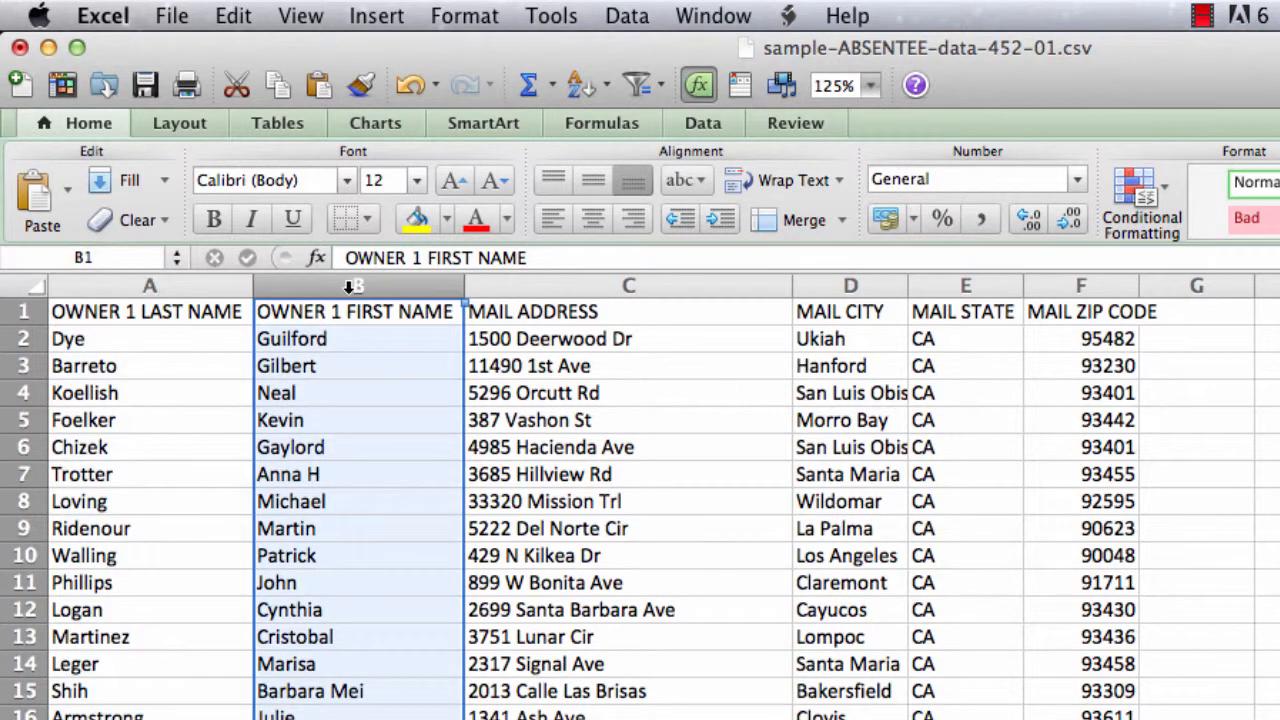
left_click(336, 311)
left_click(582, 313)
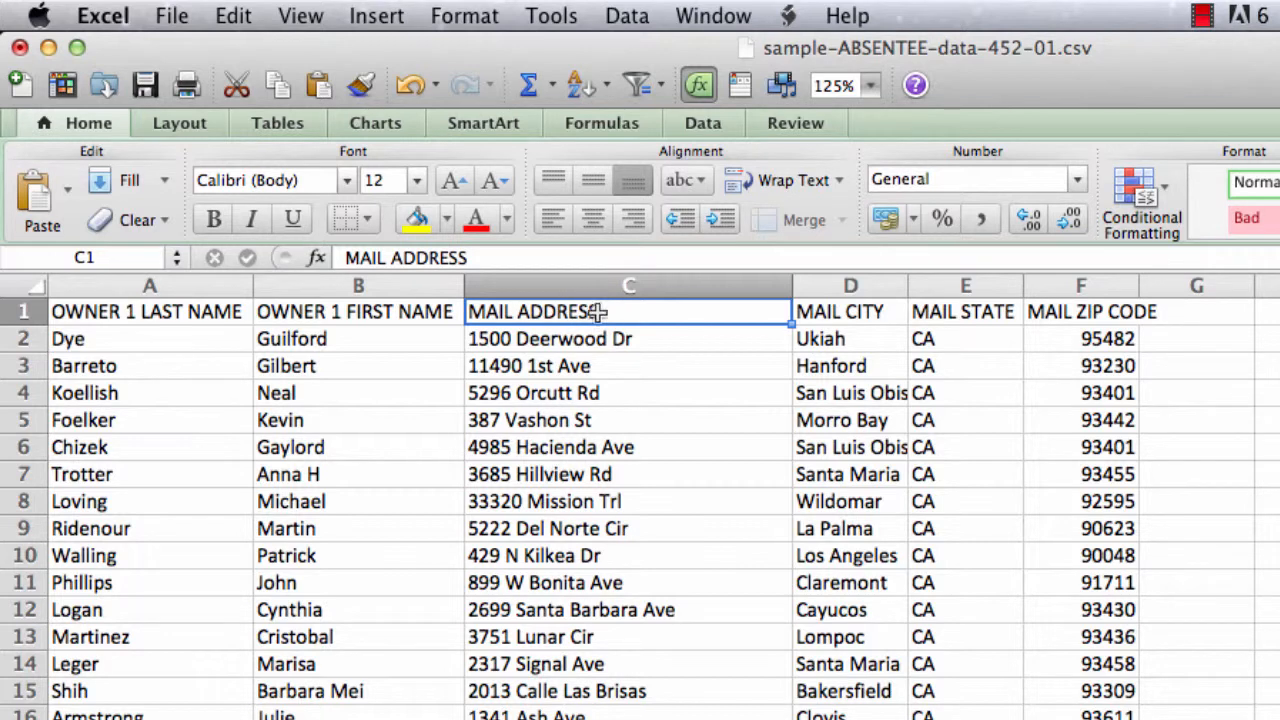
- Check the first few OWNER 1 FIRST NAME entries, then deselect to an empty cell
left_click(350, 316)
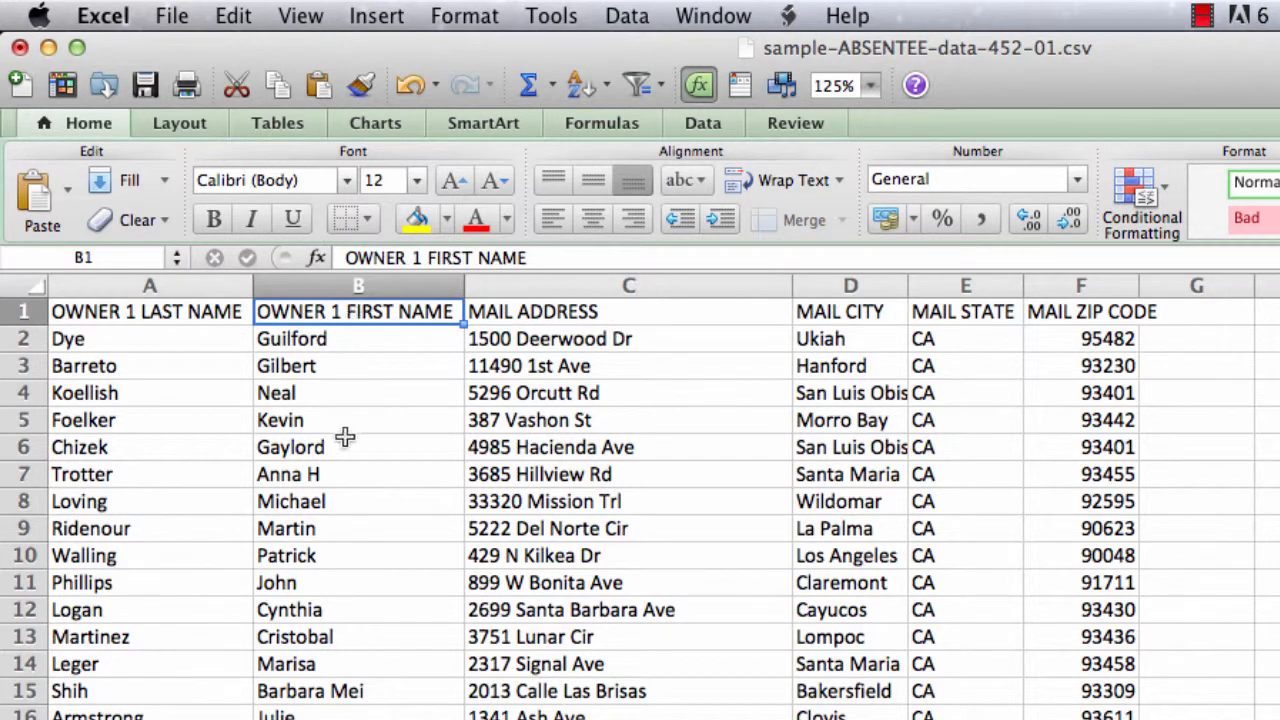
left_click(362, 340)
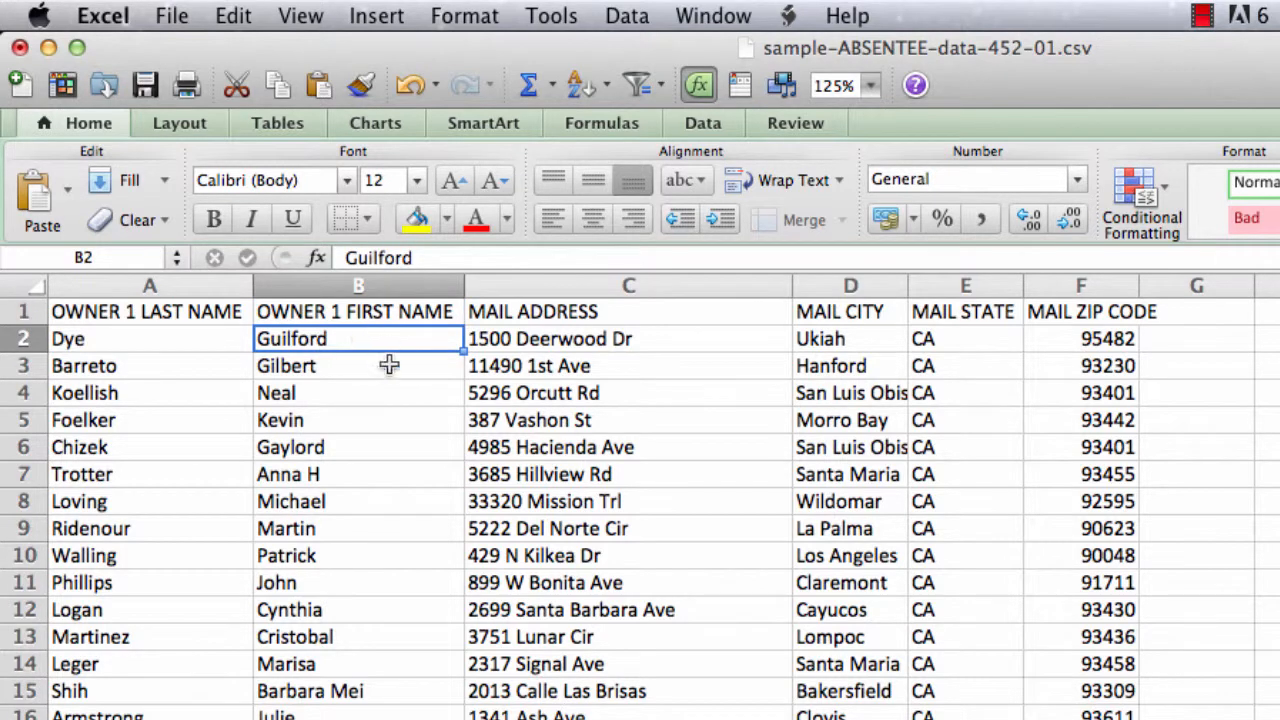
left_click(352, 365)
left_click(337, 392)
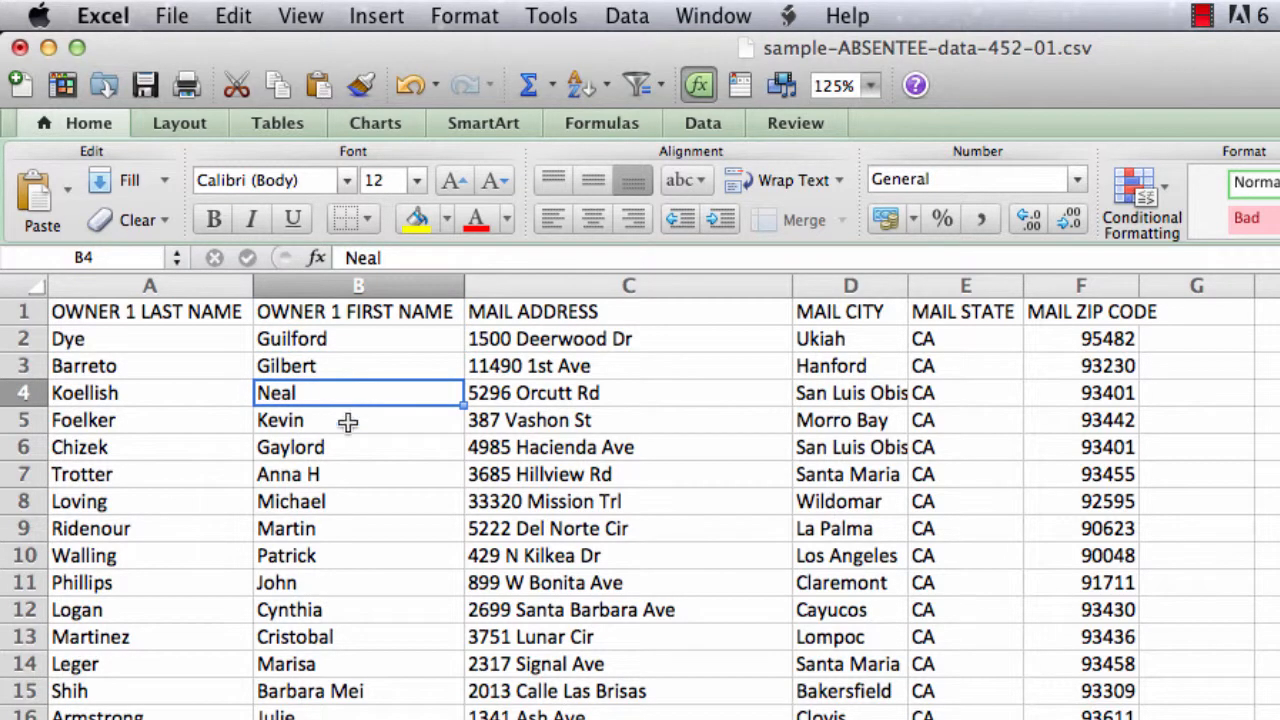
left_click(336, 420)
left_click(355, 448)
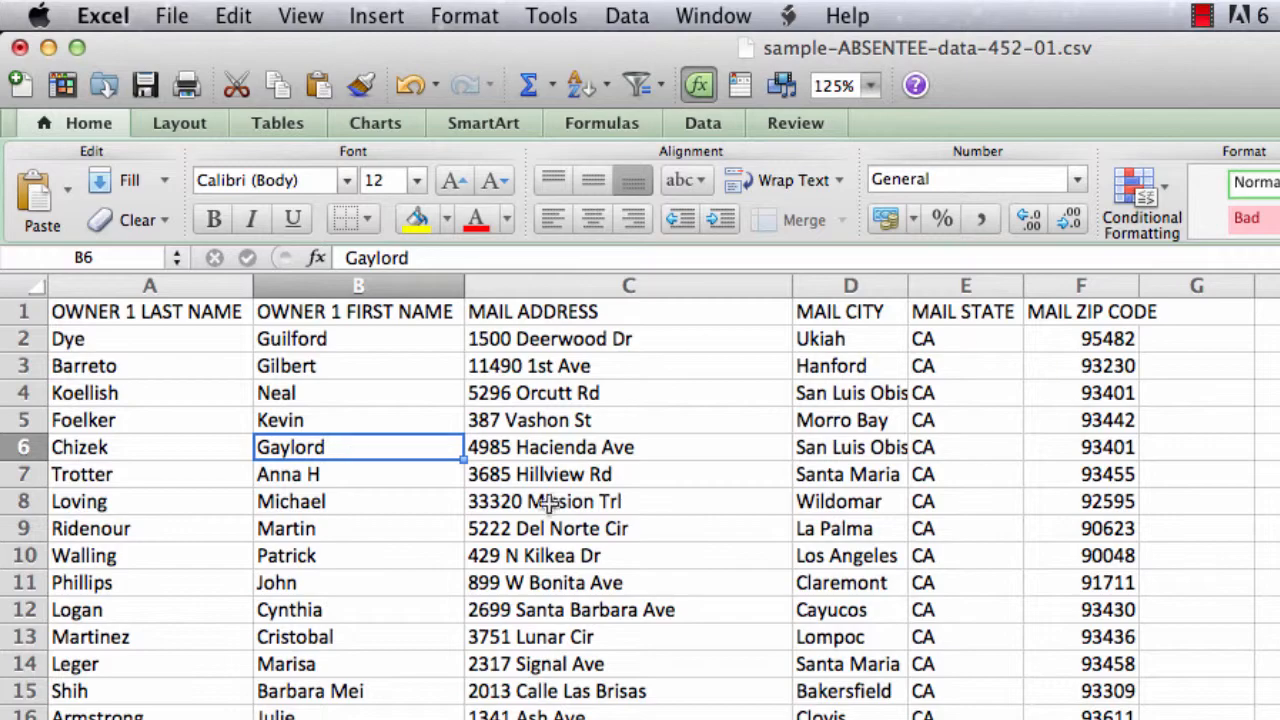
left_click(1263, 606)
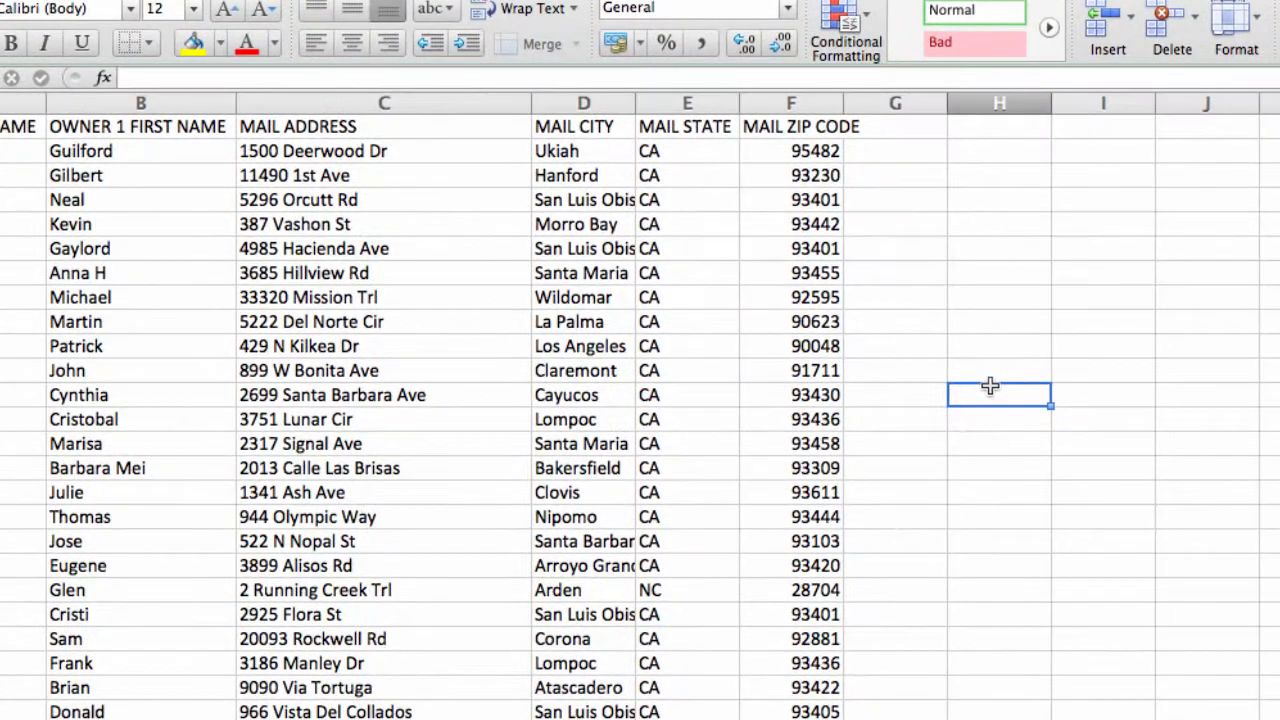
- Save the sheet as piranha.csv in Windows Comma Separated (.csv) format, then return to the store
left_click(2, 2)
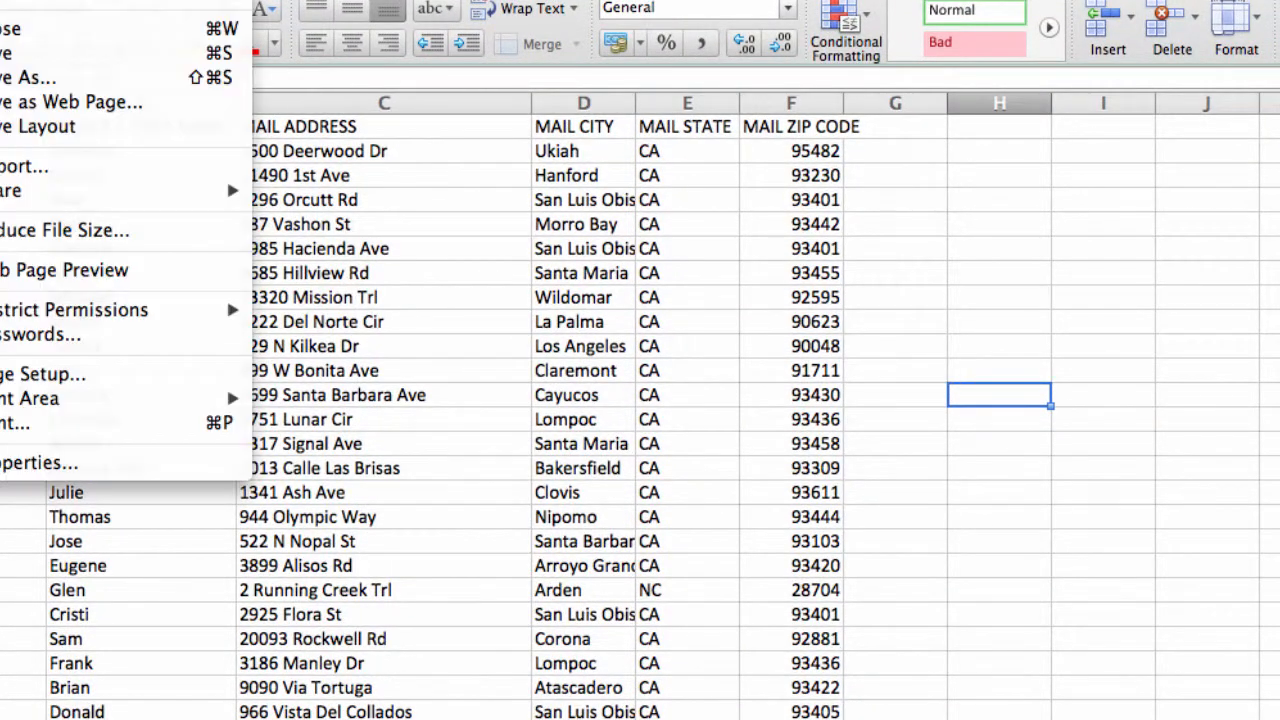
left_click(12, 80)
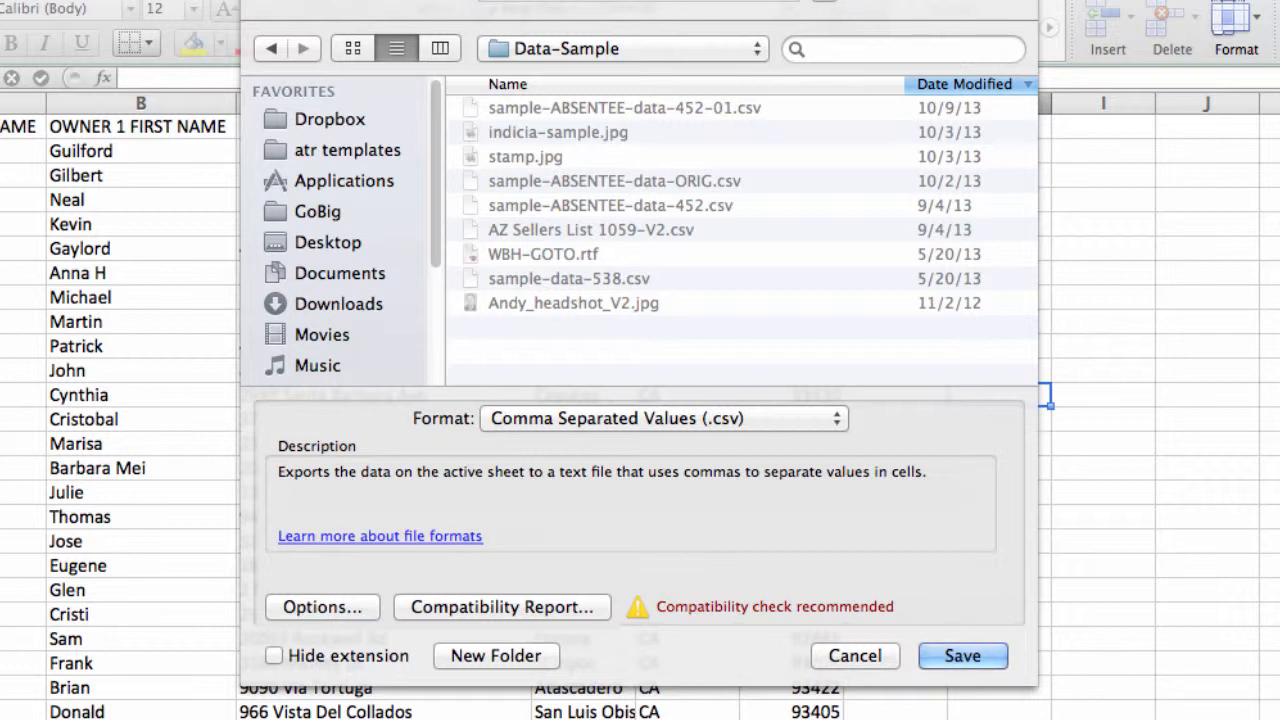
left_click(802, 419)
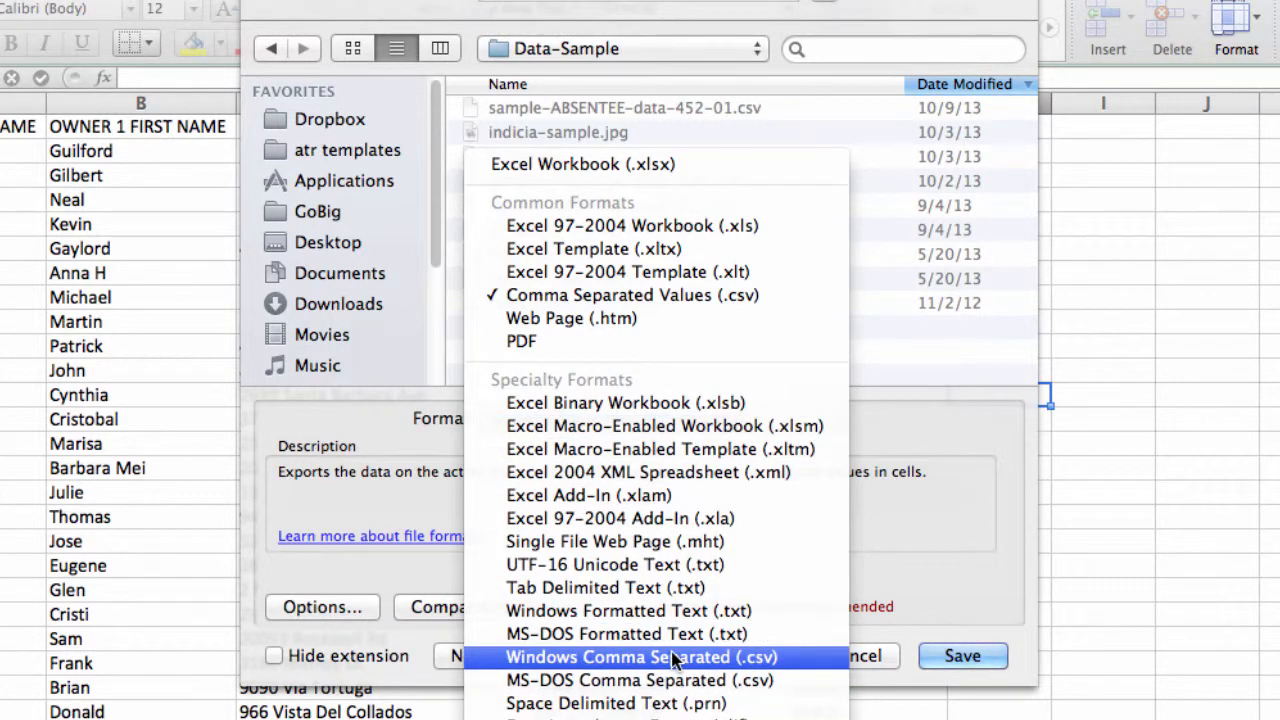
left_click(754, 660)
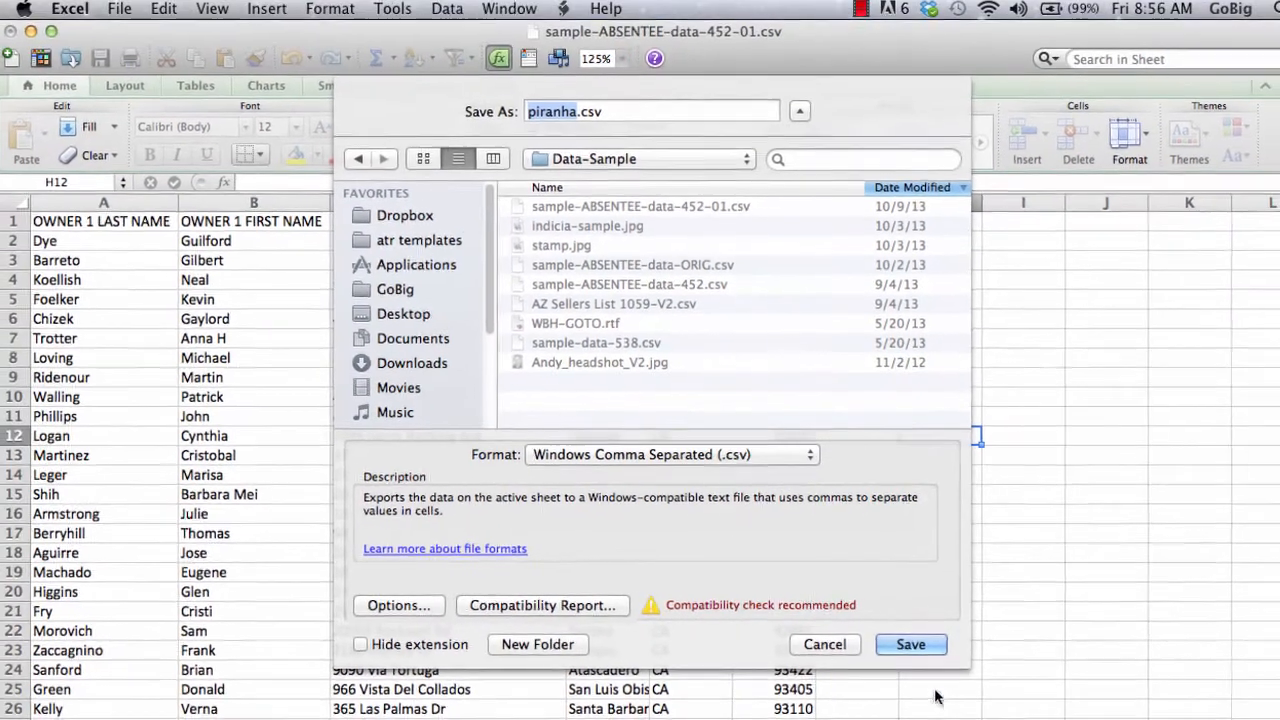
left_click(945, 652)
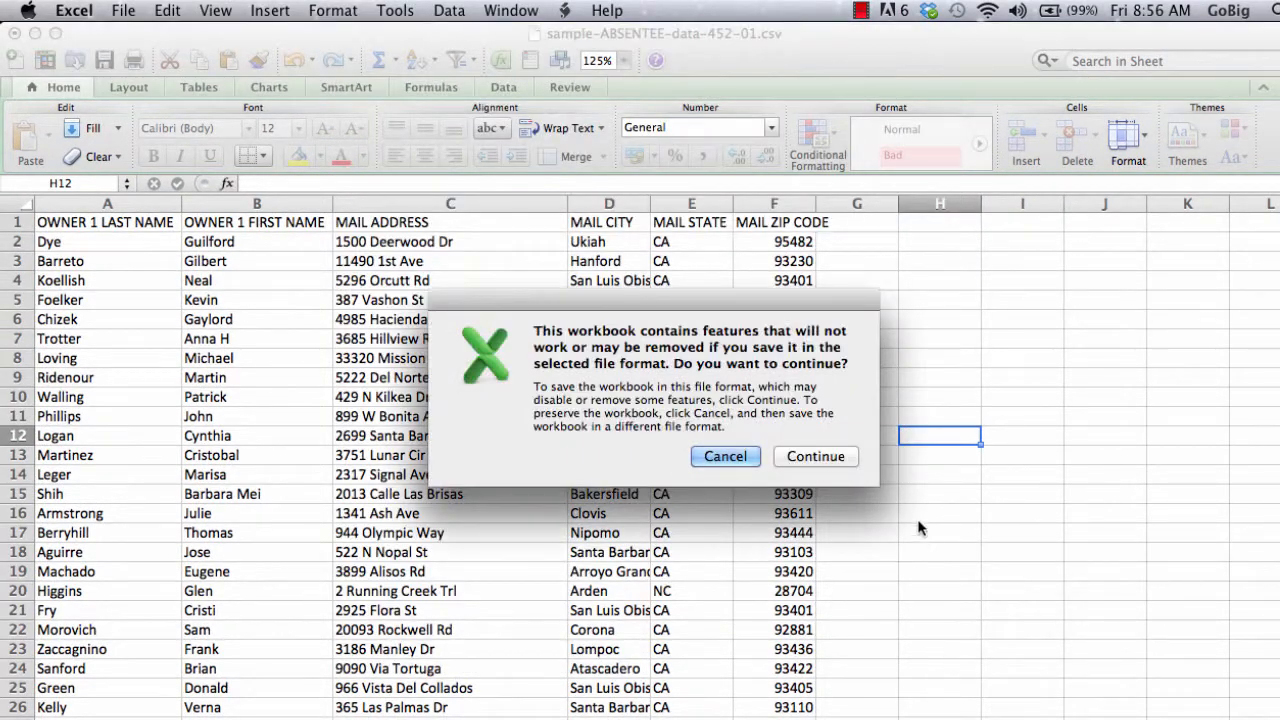
left_click(808, 456)
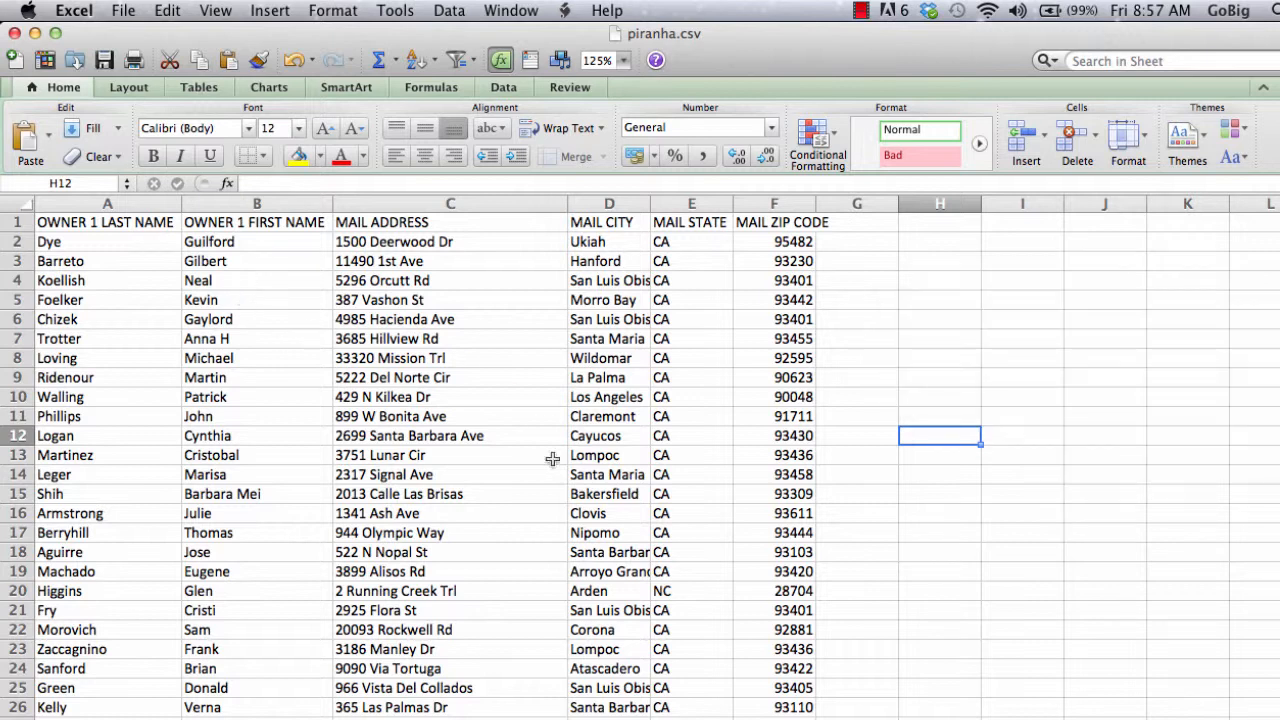
left_click(448, 702)
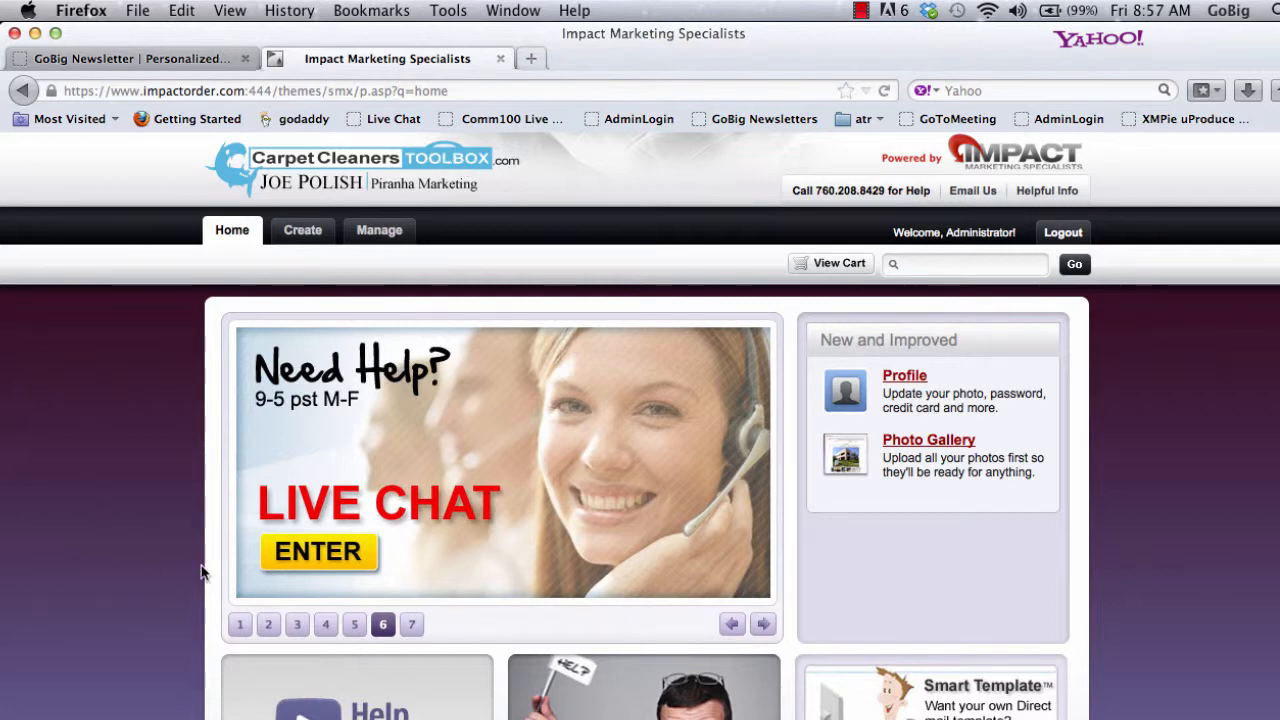
left_click(242, 625)
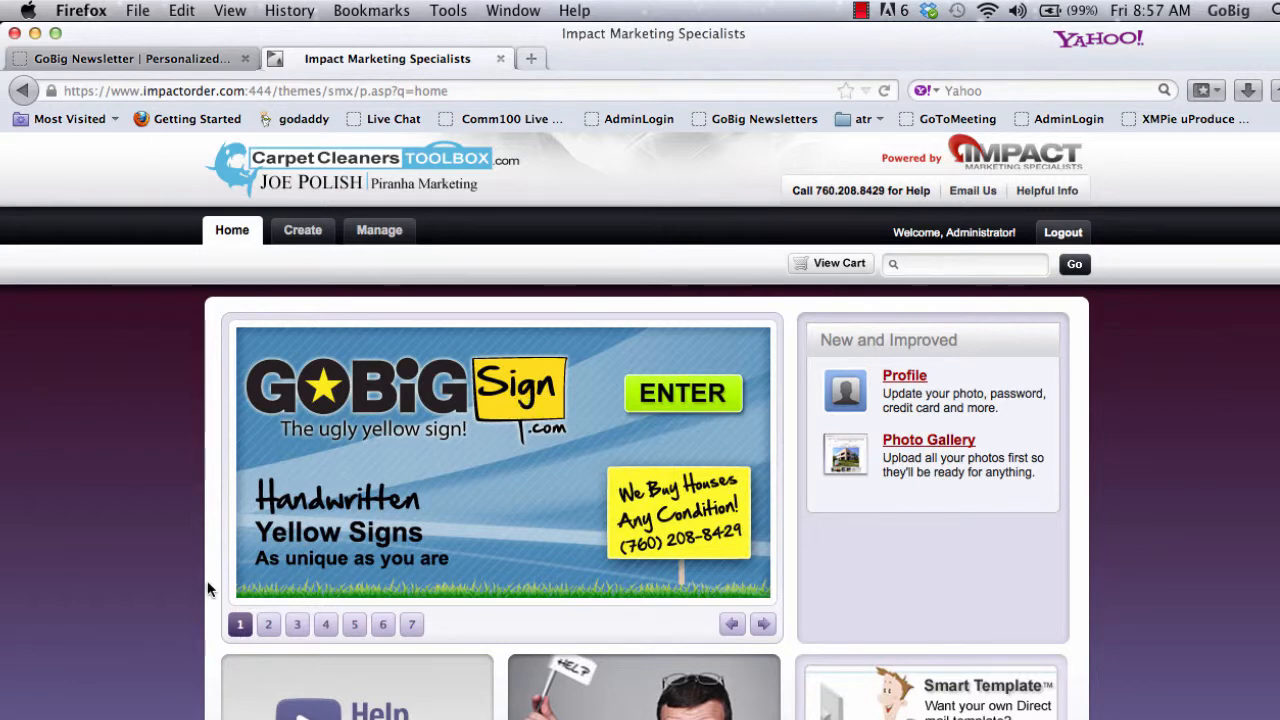
left_click(268, 624)
left_click(298, 625)
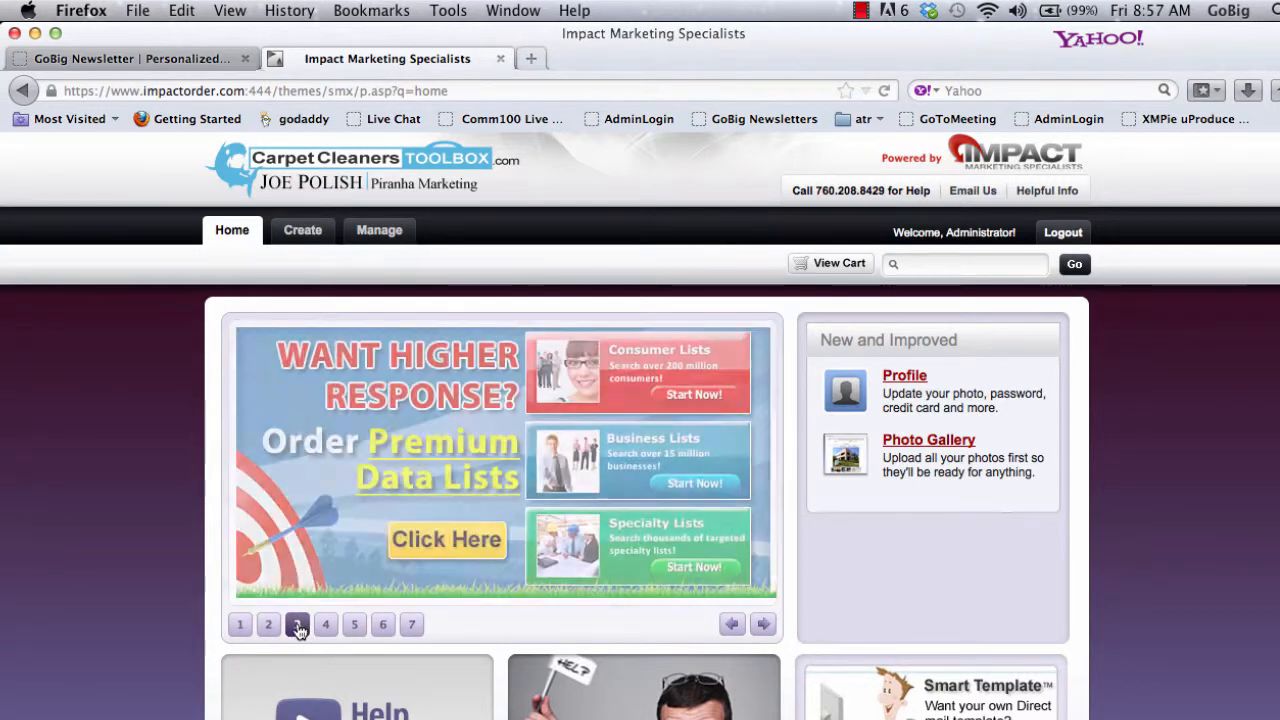
left_click(326, 625)
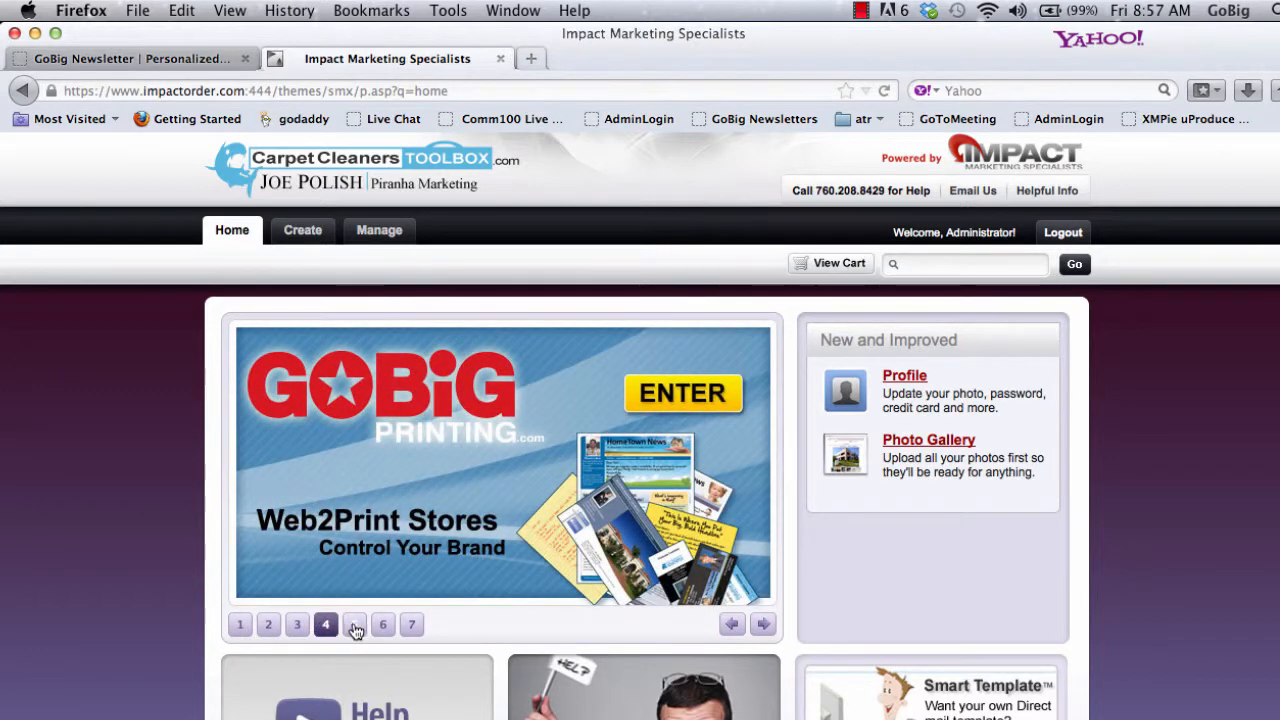
left_click(355, 626)
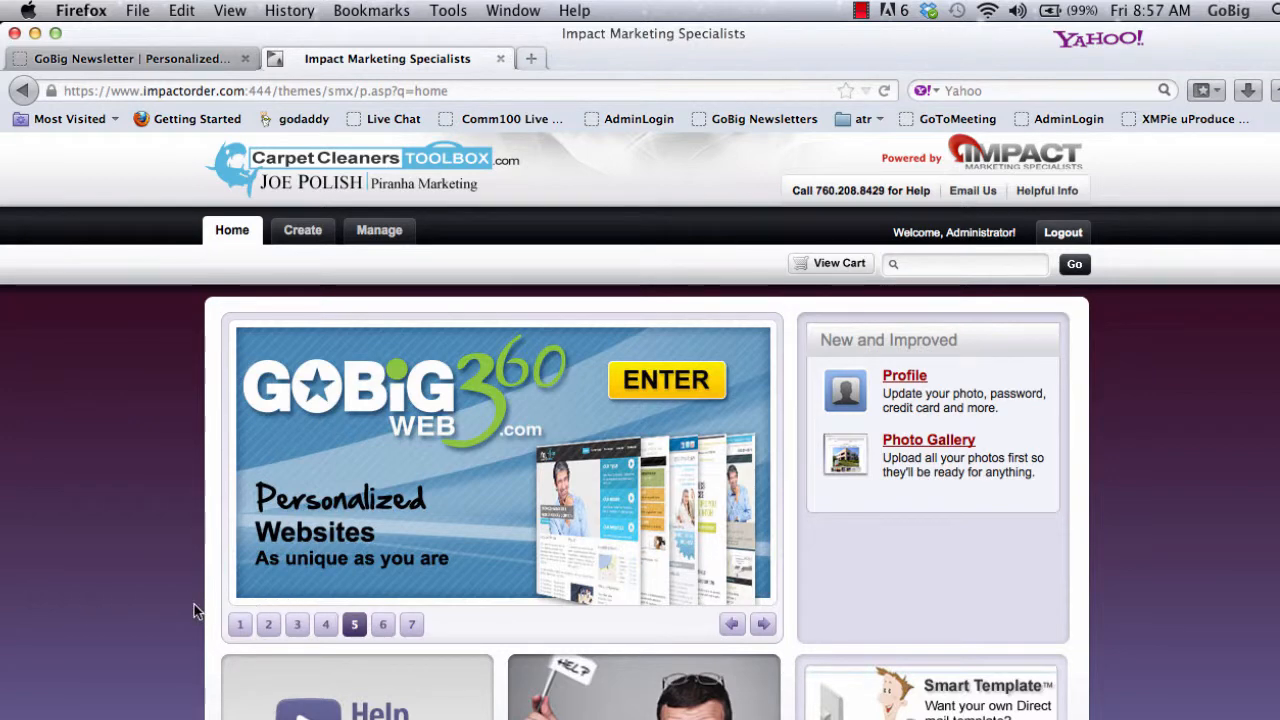
scroll(194, 604, "down", 5)
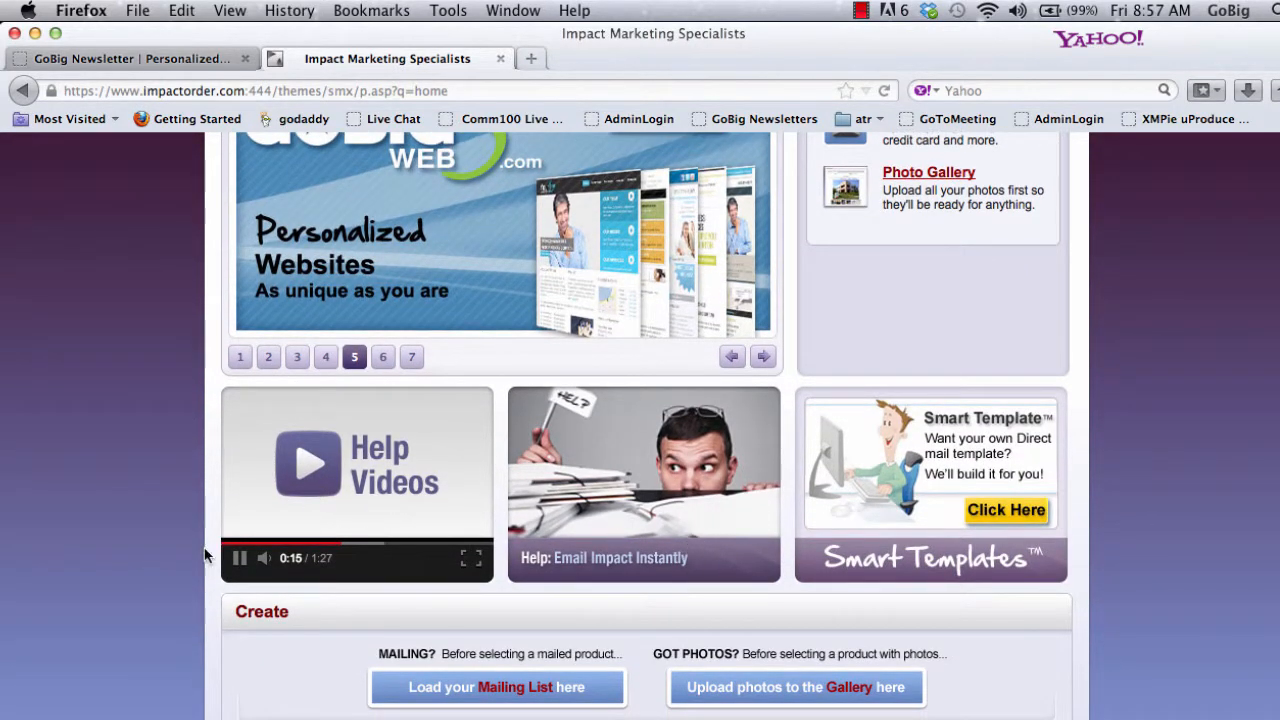
scroll(168, 556, "down", 5)
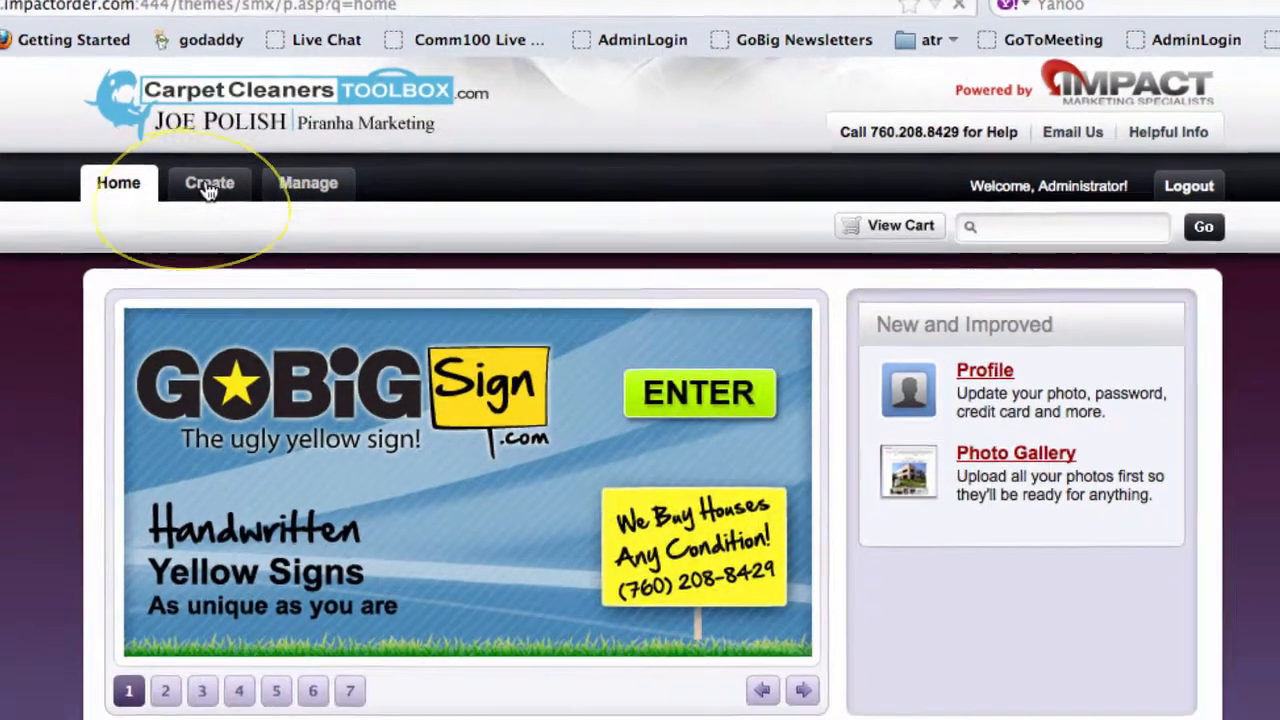
left_click(192, 204)
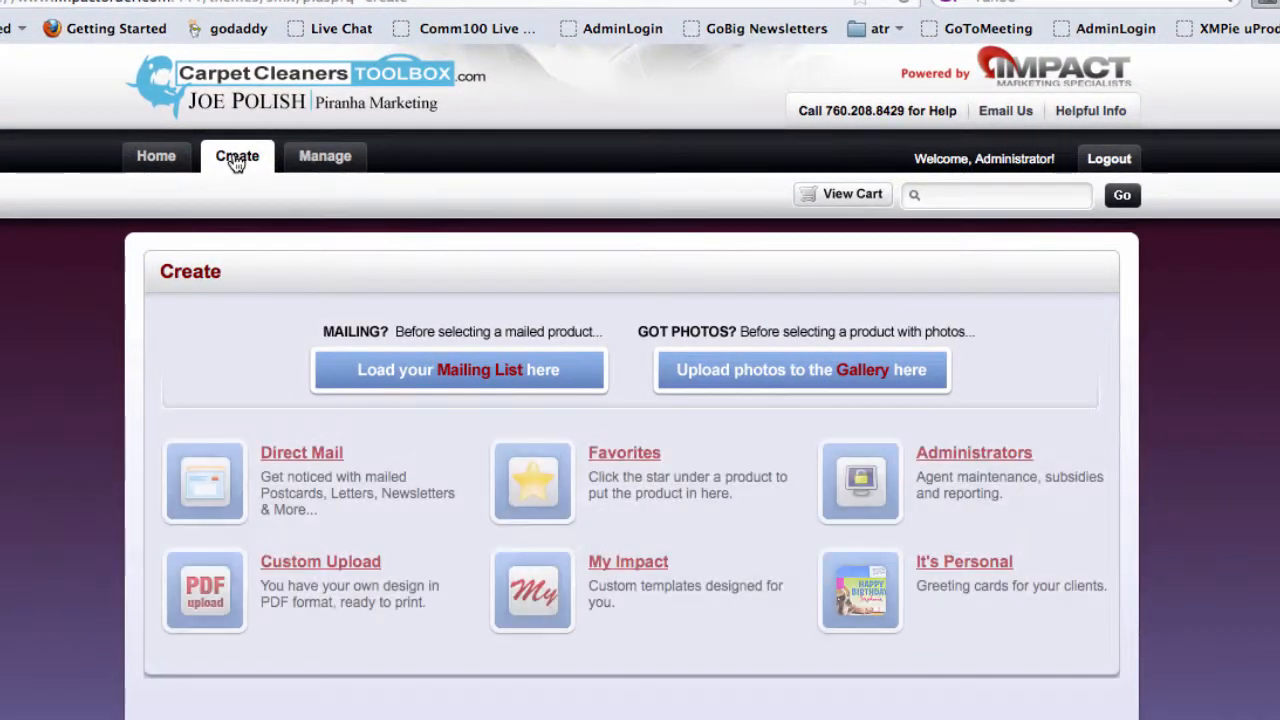
left_click(303, 460)
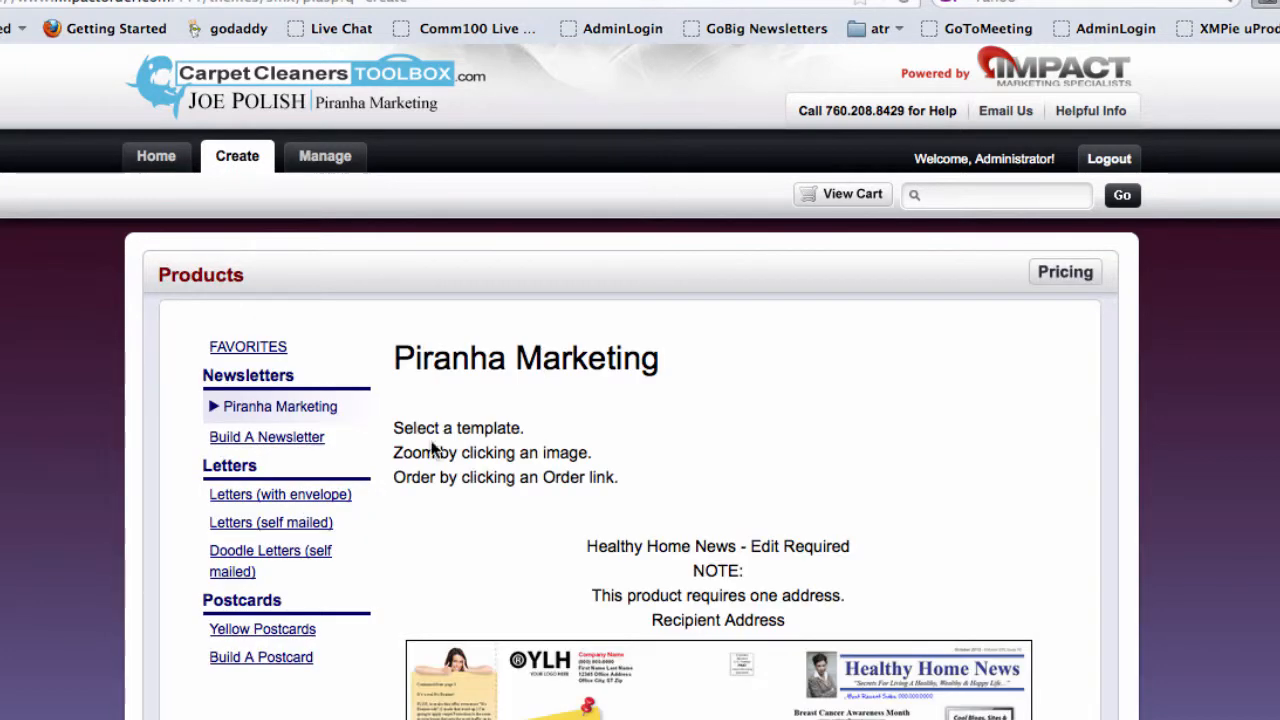
scroll(1266, 377, "down", 4)
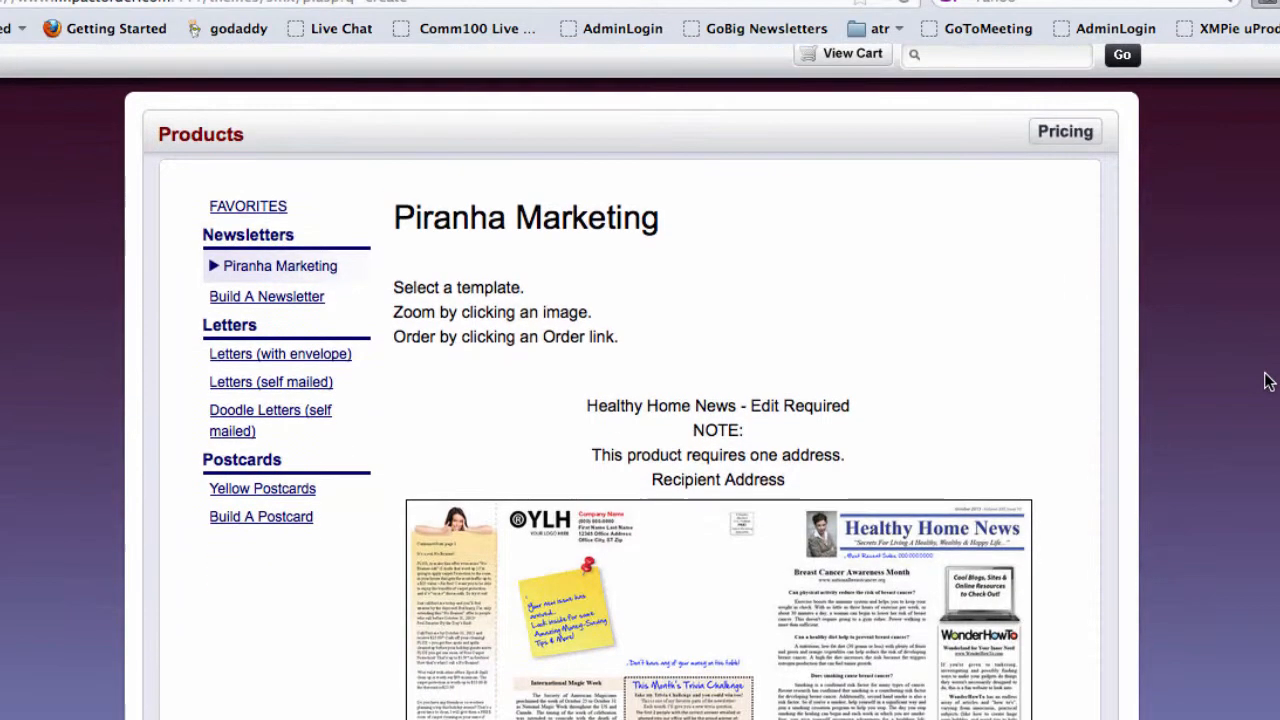
scroll(1266, 380, "down", 2)
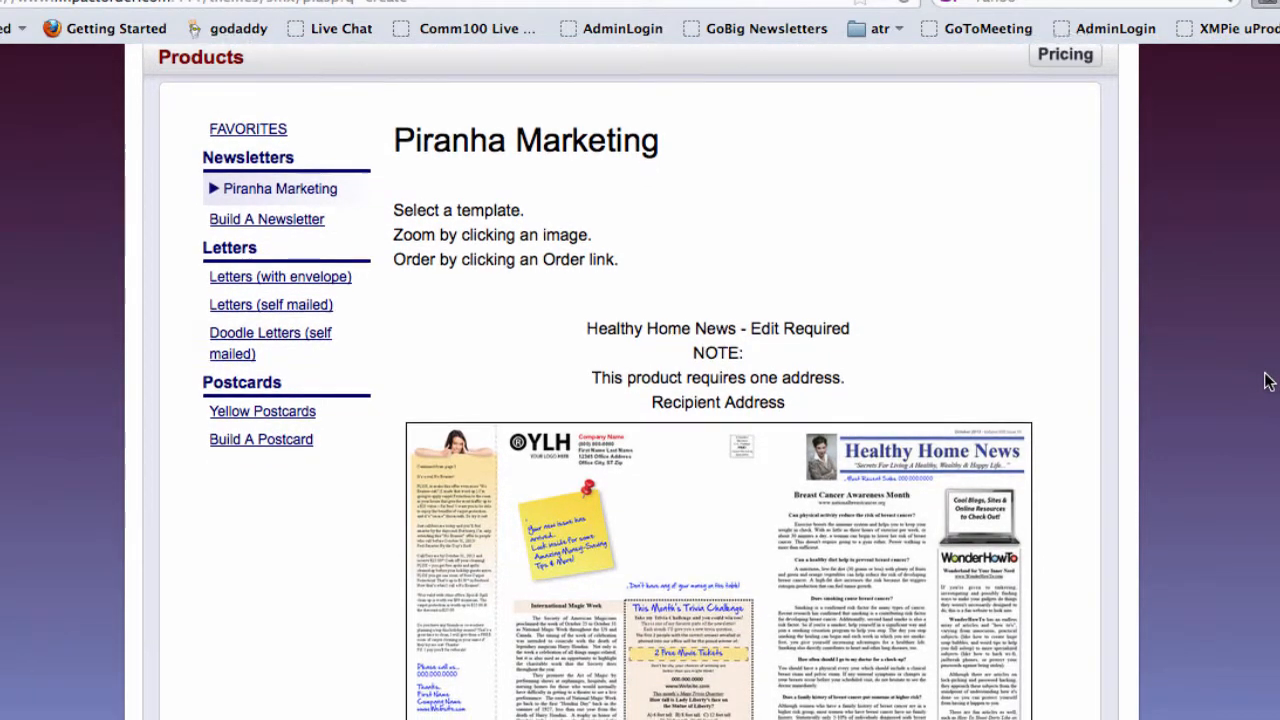
scroll(1266, 381, "down", 1)
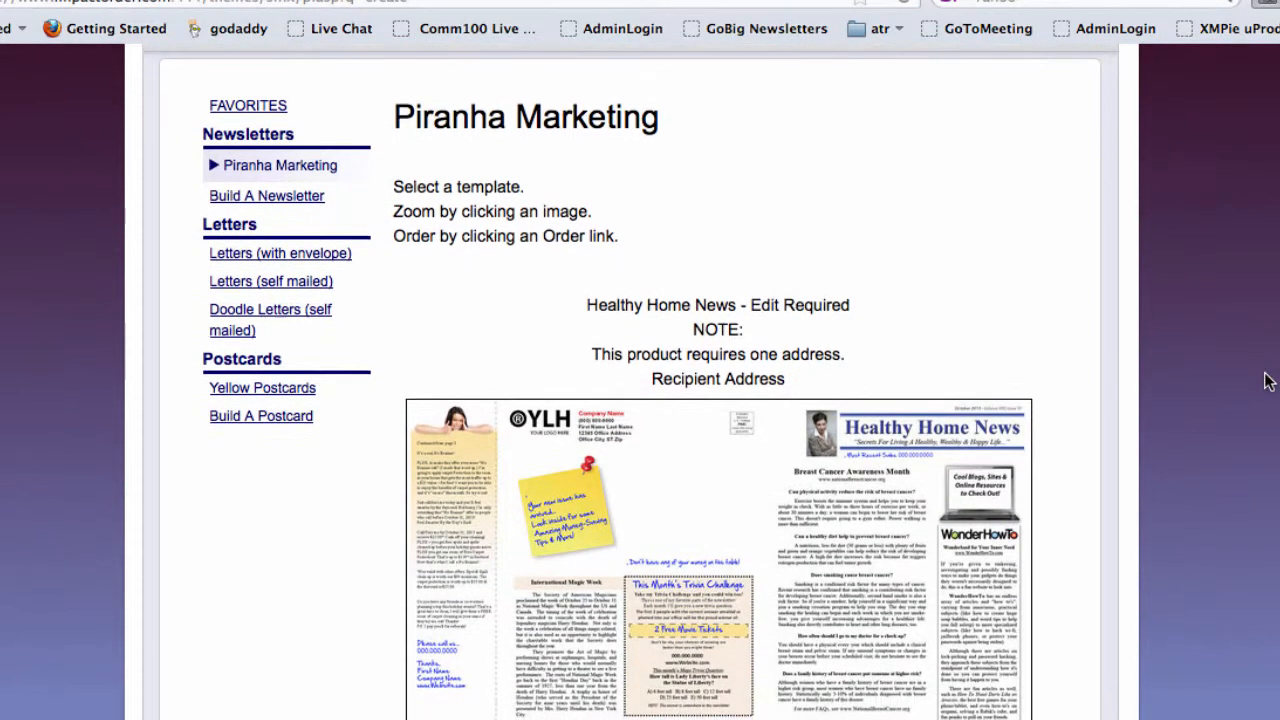
left_click_drag(221, 130, 316, 136)
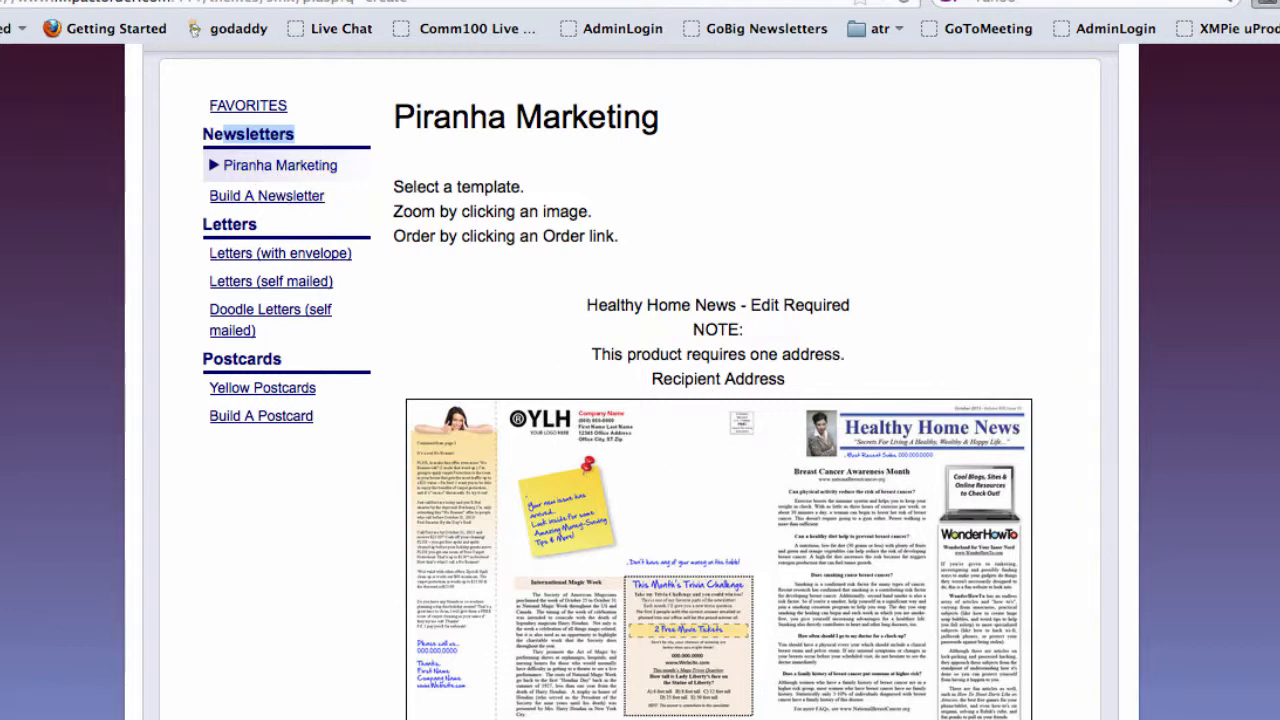
scroll(640, 400, "down", 5)
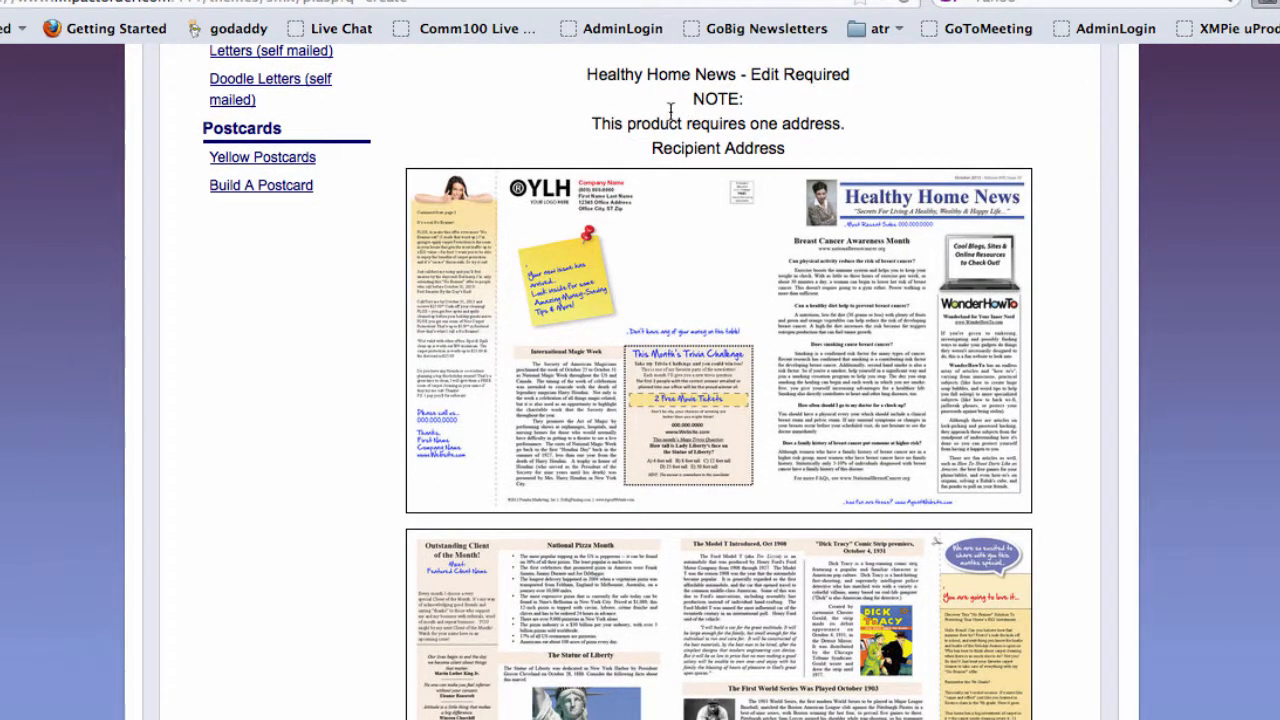
left_click_drag(660, 123, 788, 153)
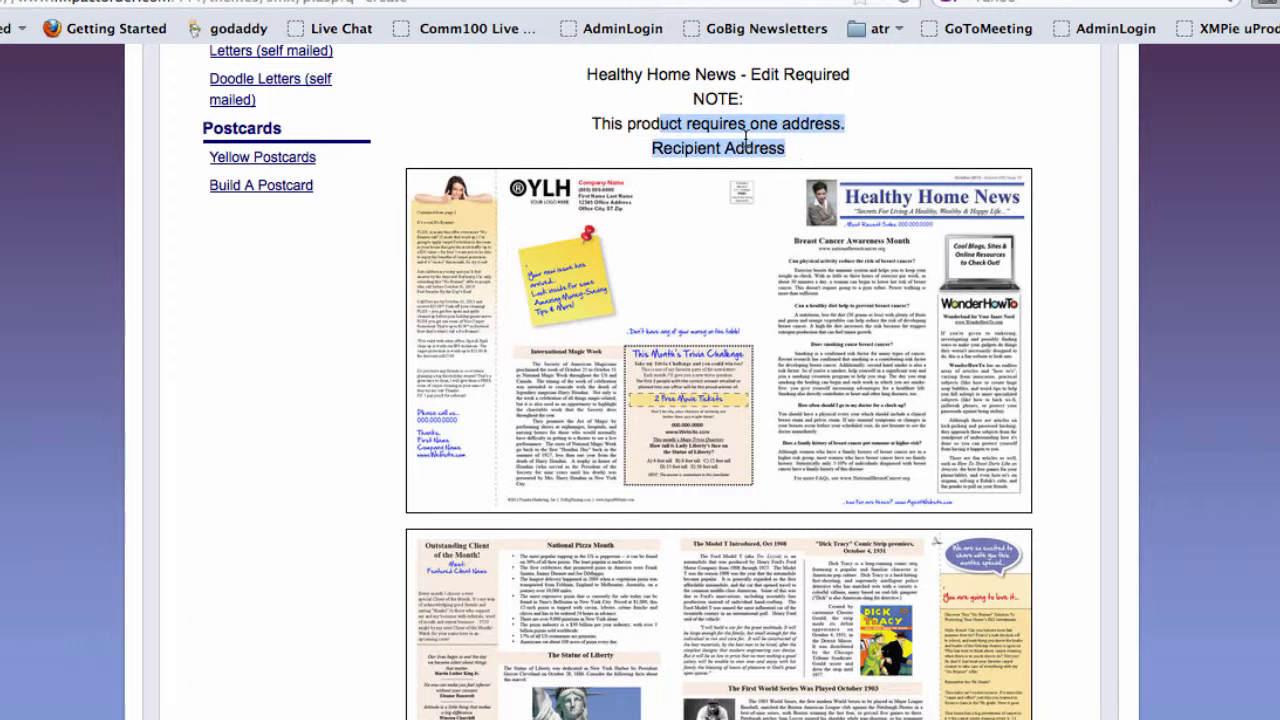
left_click(738, 141)
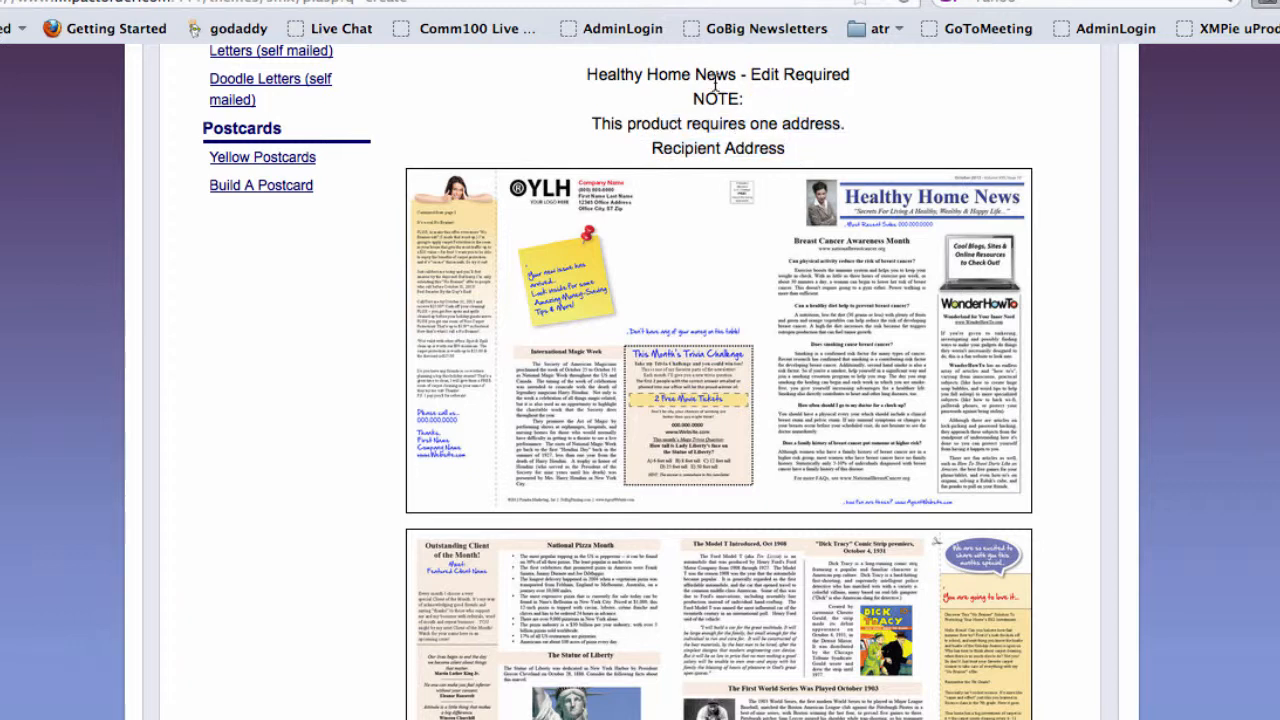
left_click_drag(754, 76, 820, 82)
left_click(773, 96)
scroll(860, 300, "down", 2)
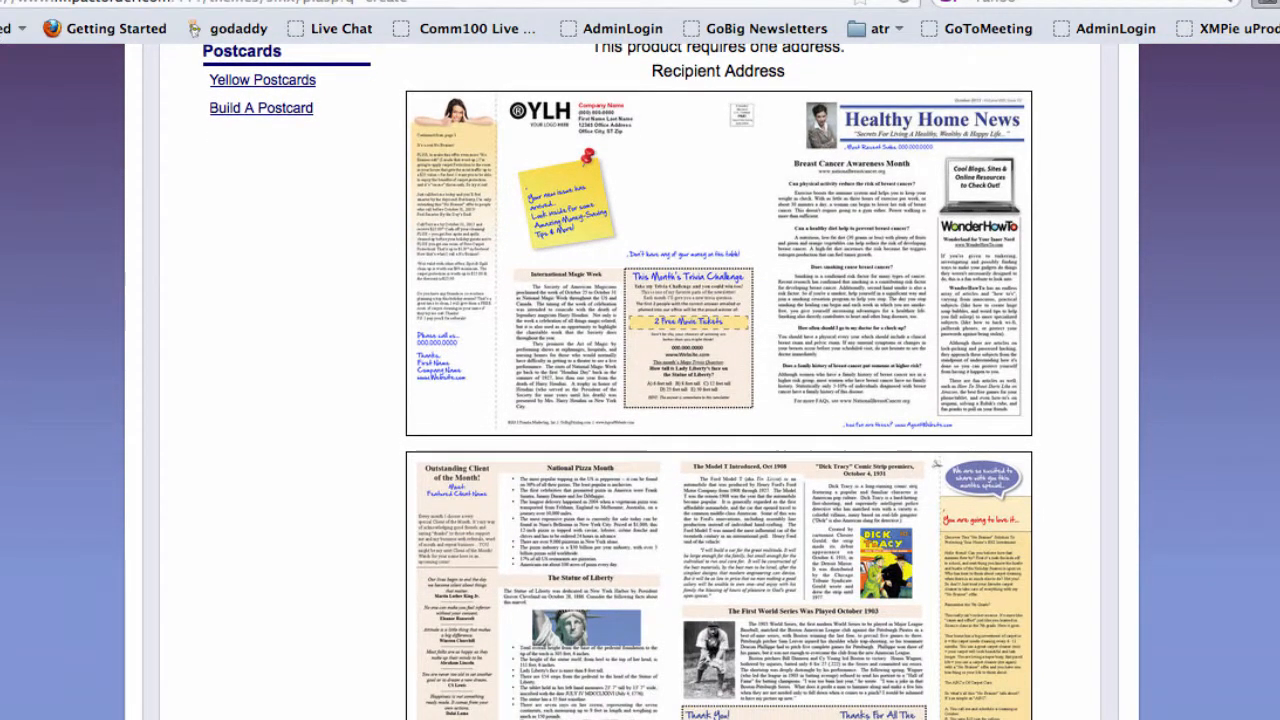
left_click(858, 262)
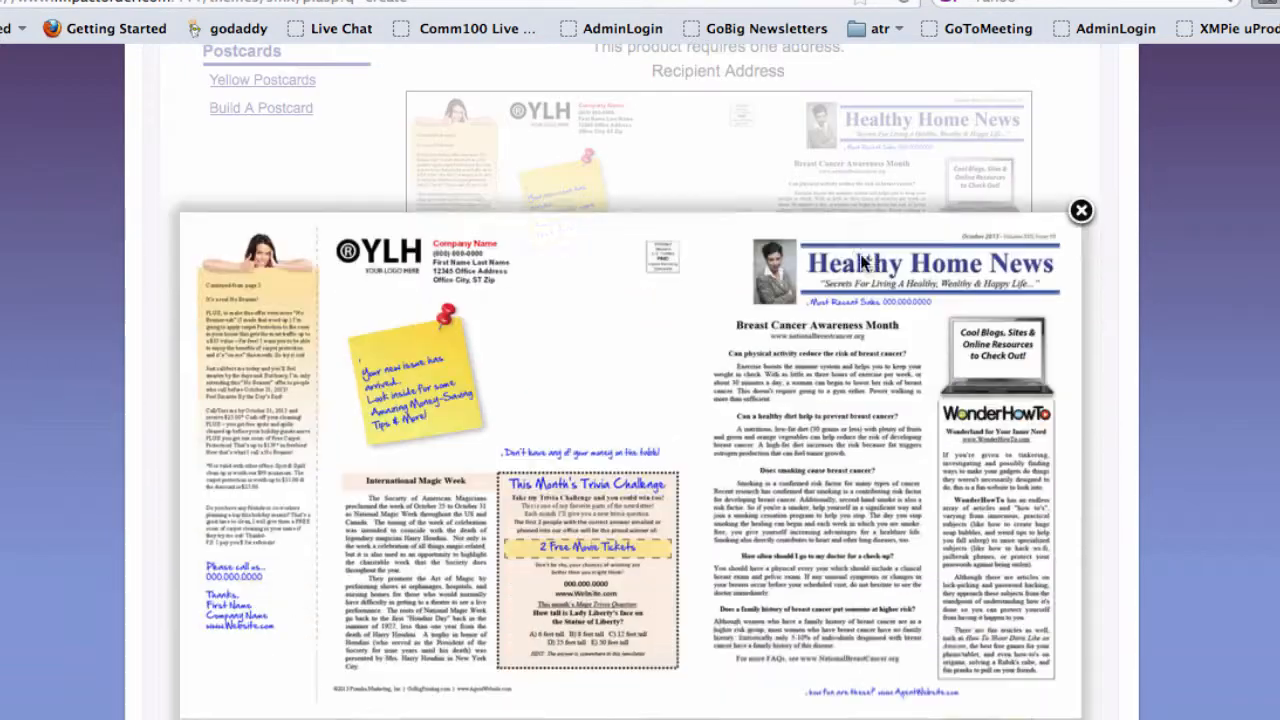
scroll(975, 300, "up", 3)
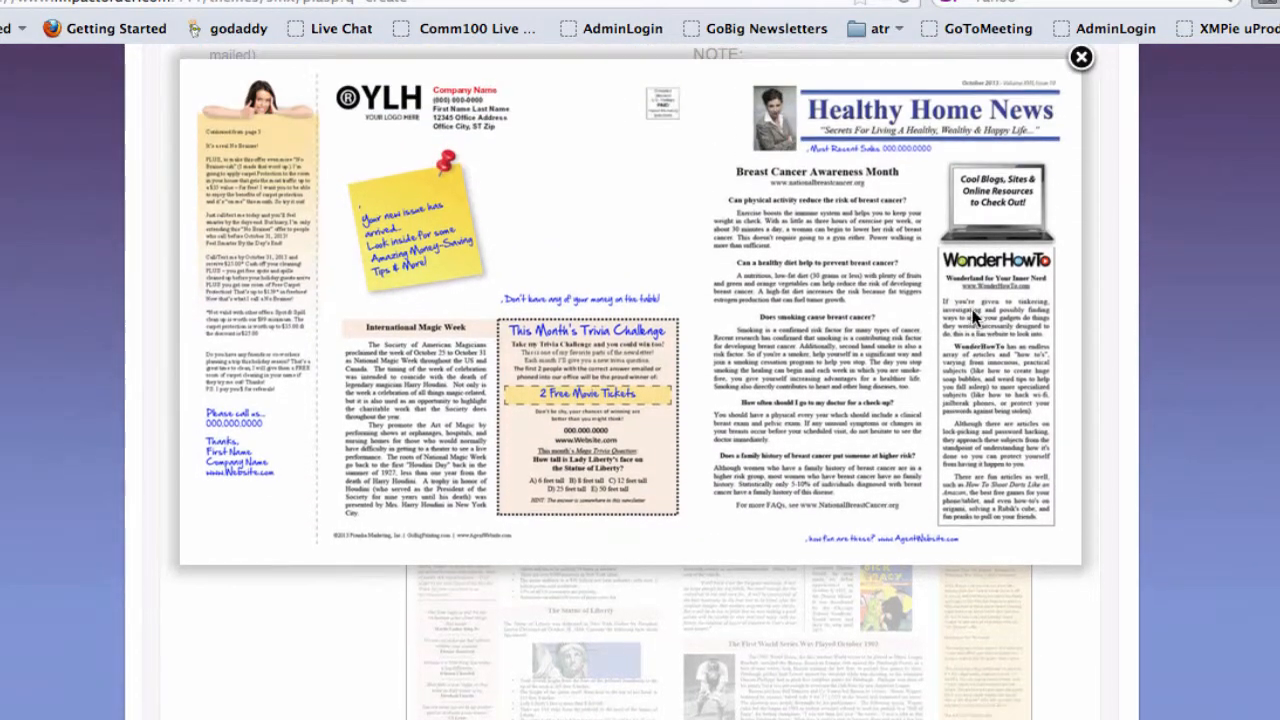
left_click(1076, 152)
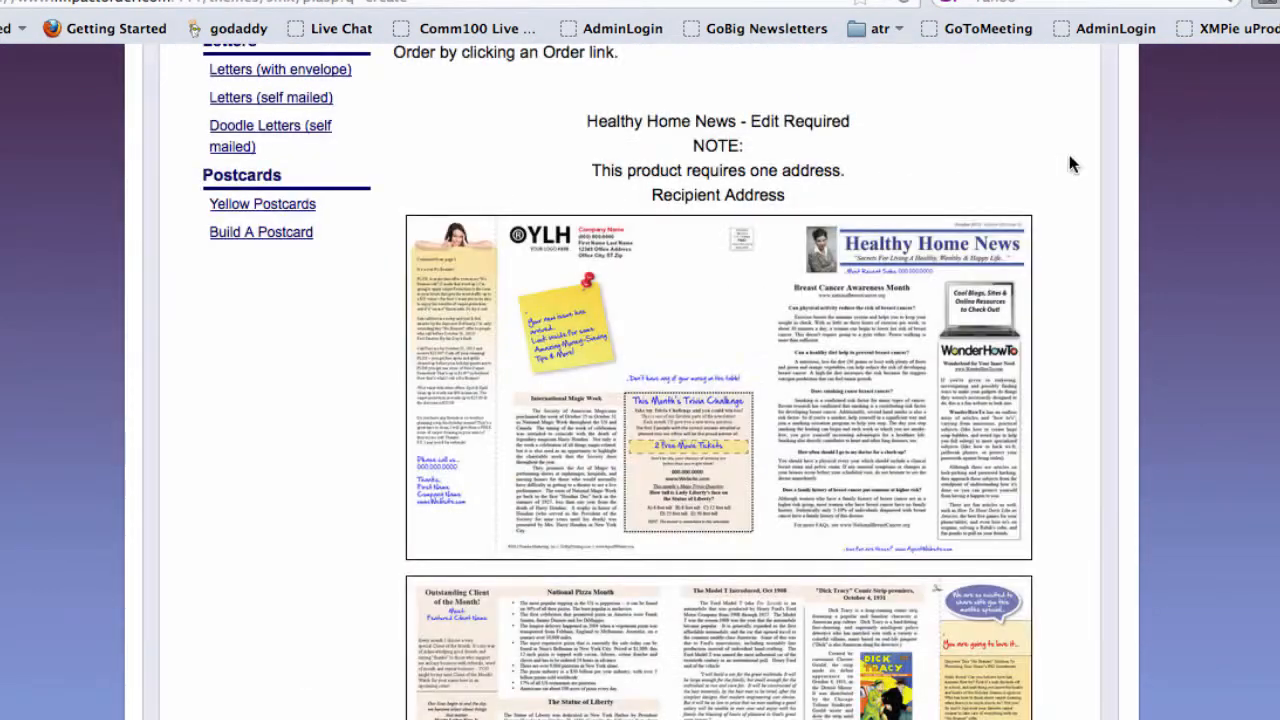
scroll(719, 400, "down", 5)
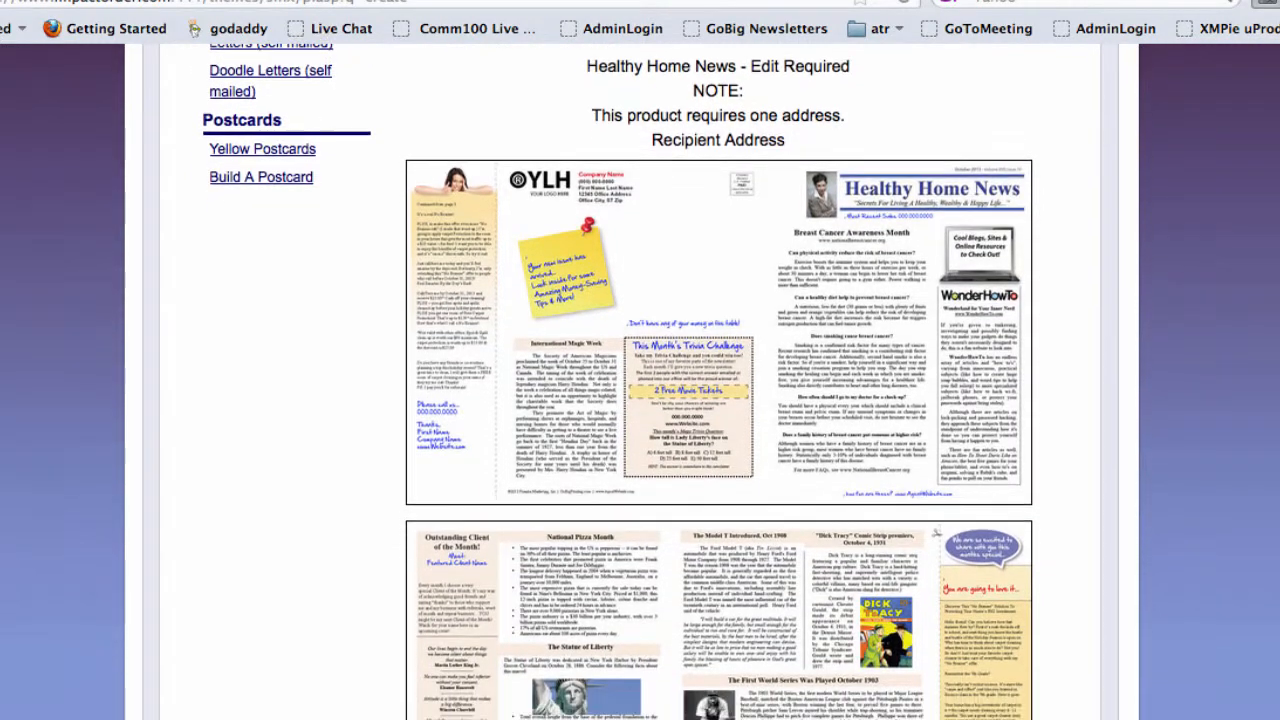
scroll(719, 400, "down", 10)
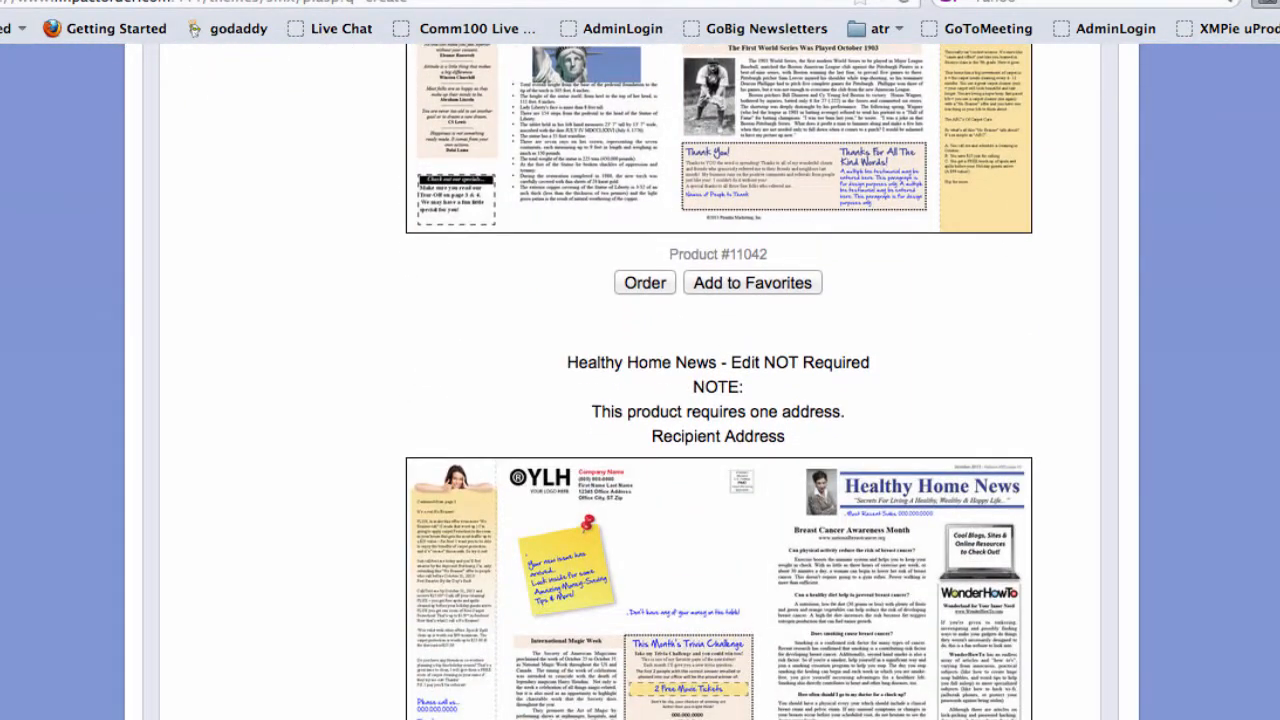
scroll(719, 400, "down", 3)
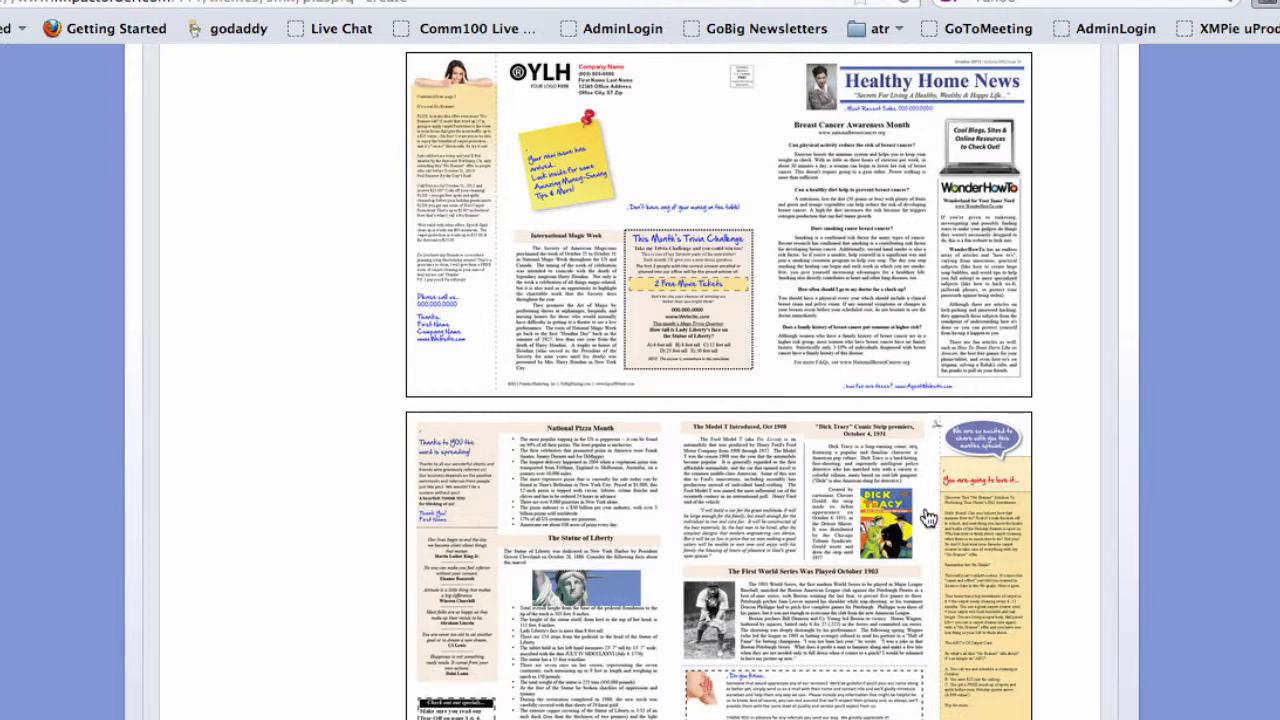
scroll(480, 143, "down", 10)
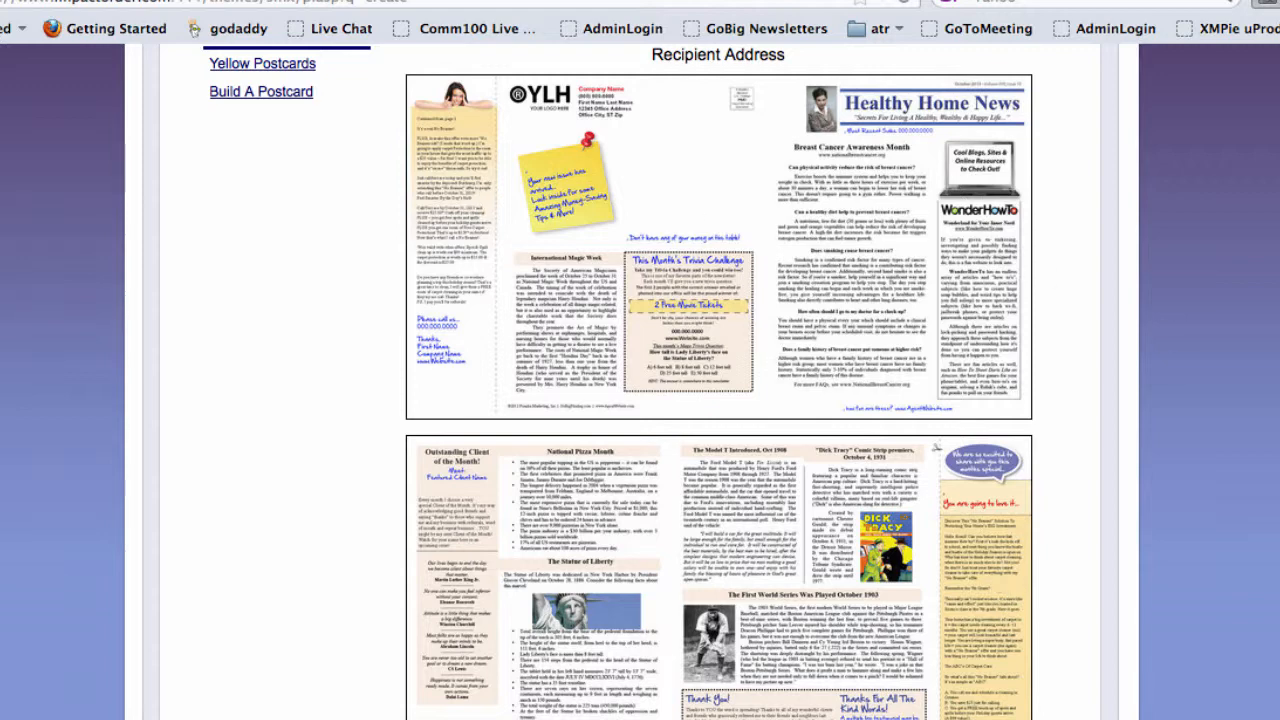
scroll(936, 447, "up", 5)
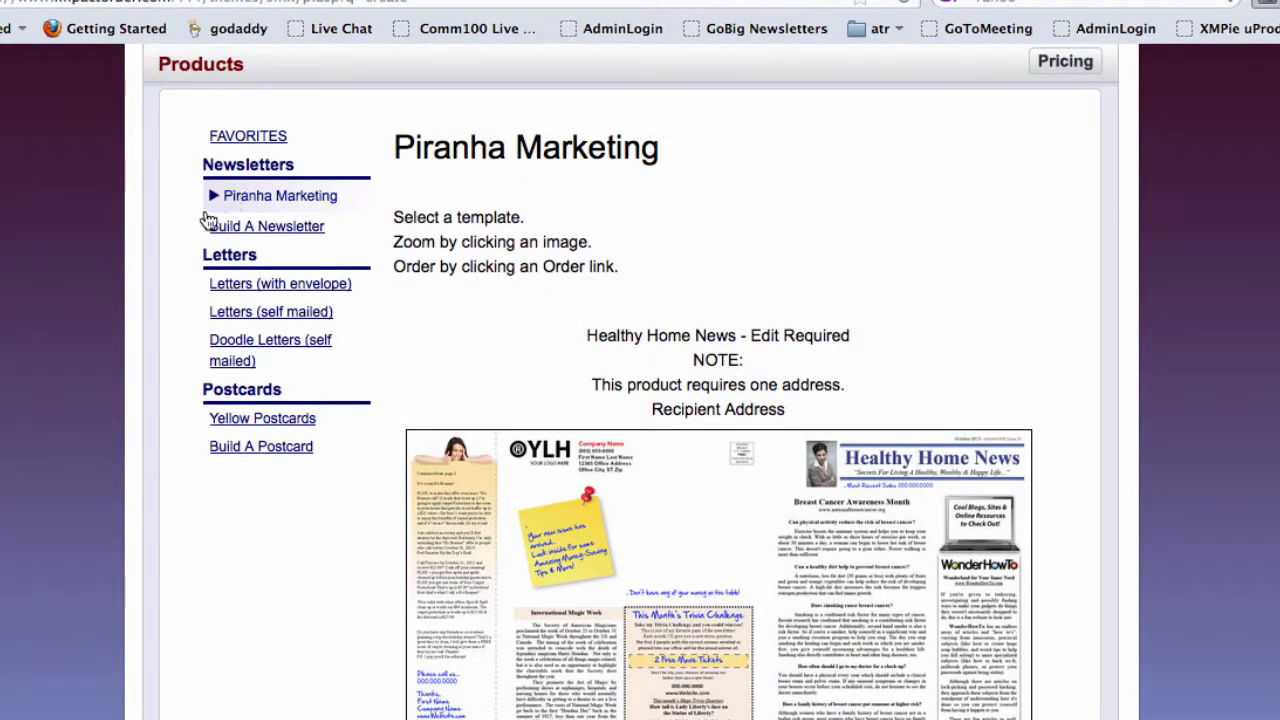
- Browse the Letters (with envelope) and Letters (self mailed) categories, ending on Doodle Letters
left_click(266, 288)
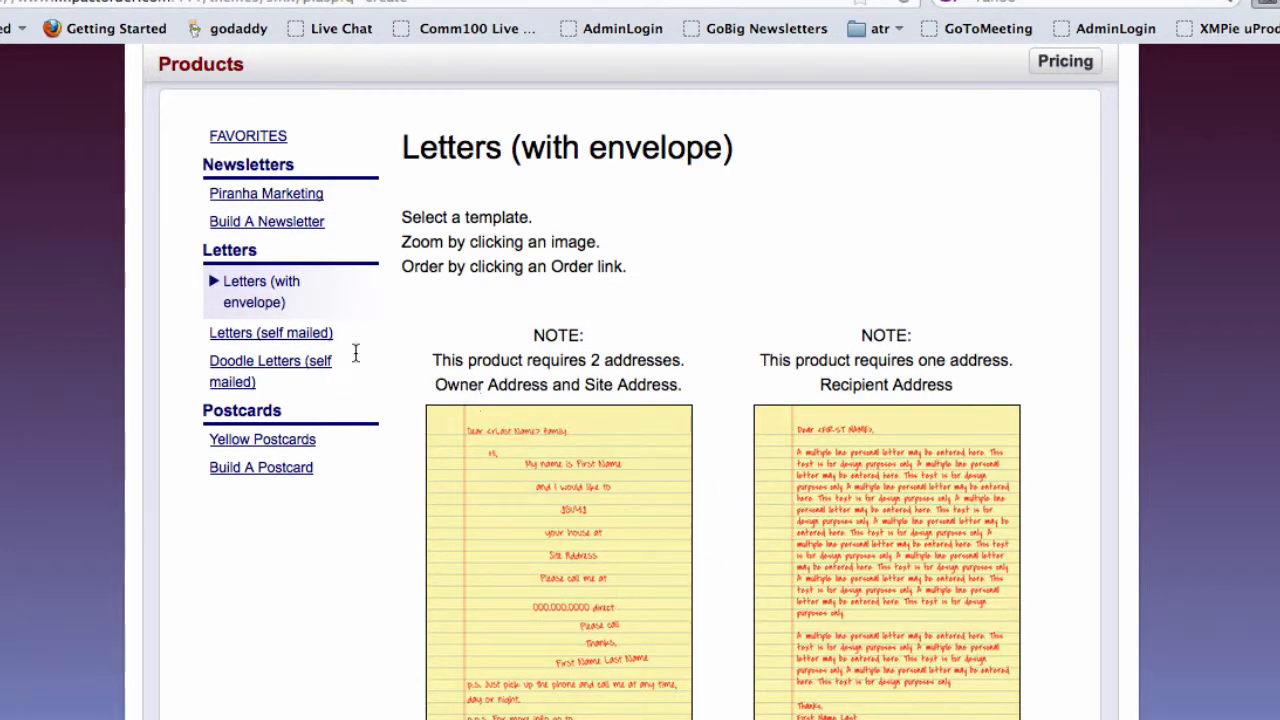
left_click(293, 334)
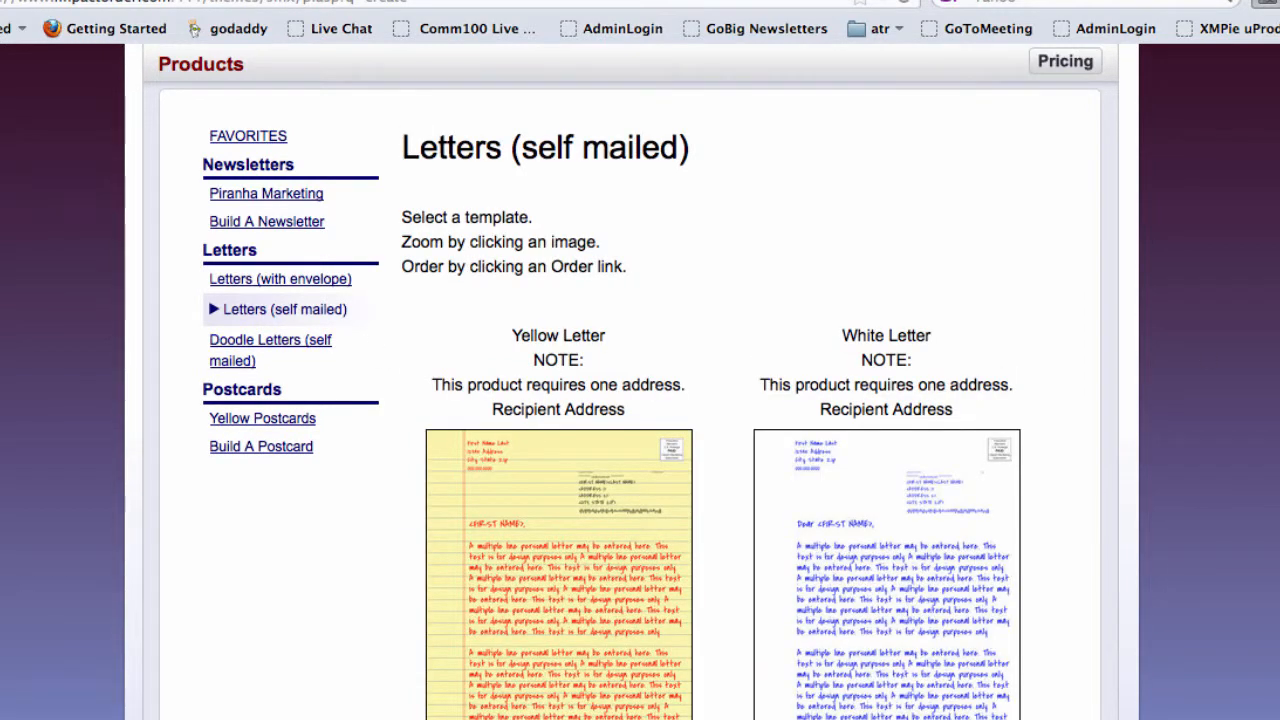
scroll(640, 400, "down", 5)
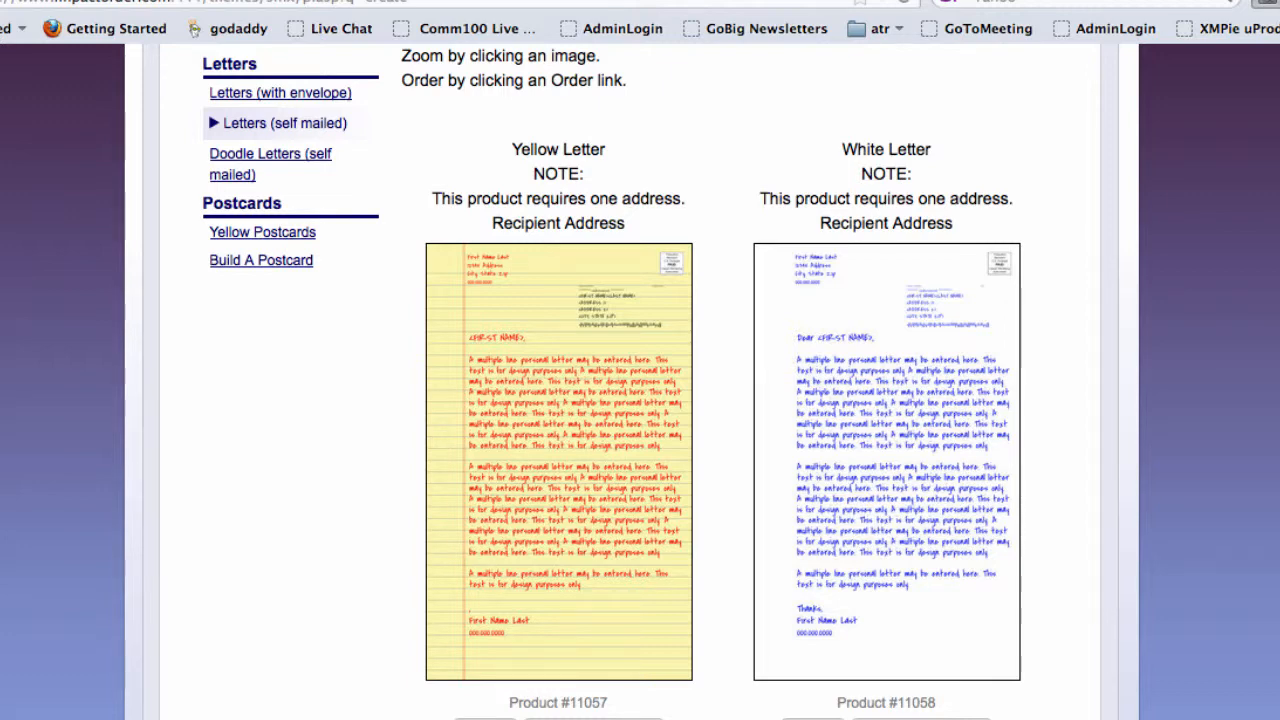
scroll(640, 400, "up", 5)
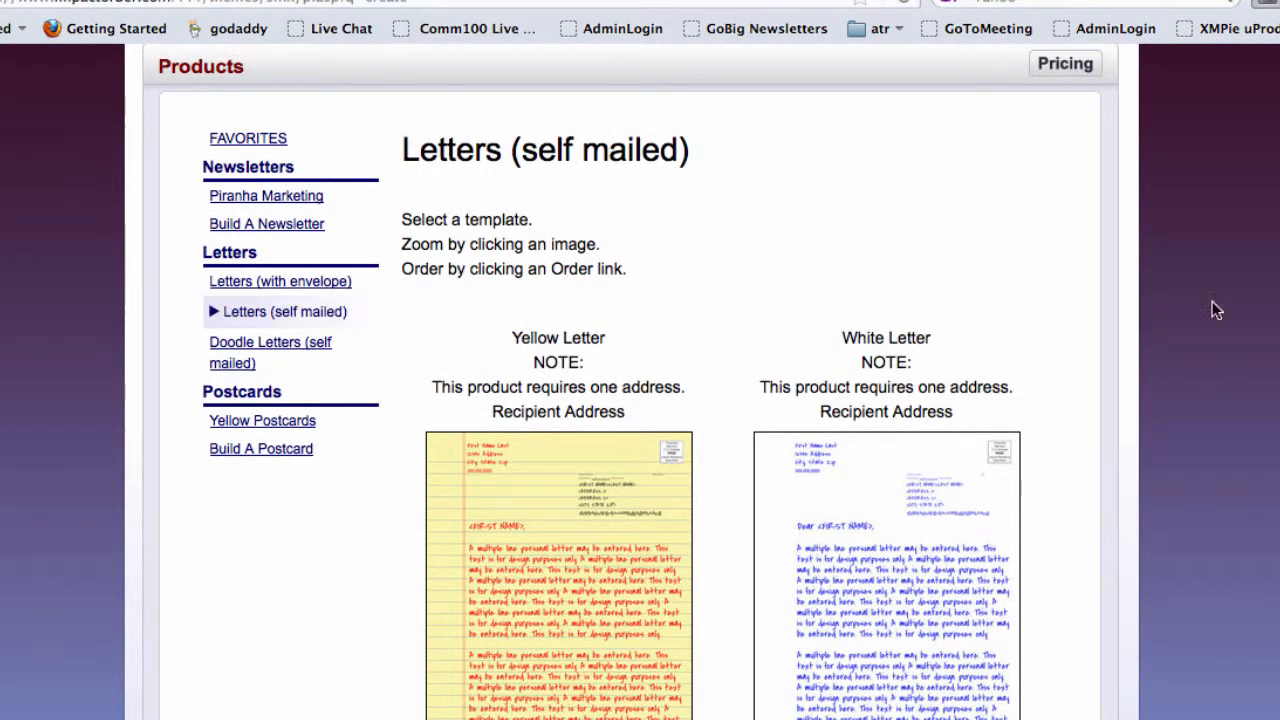
left_click(249, 362)
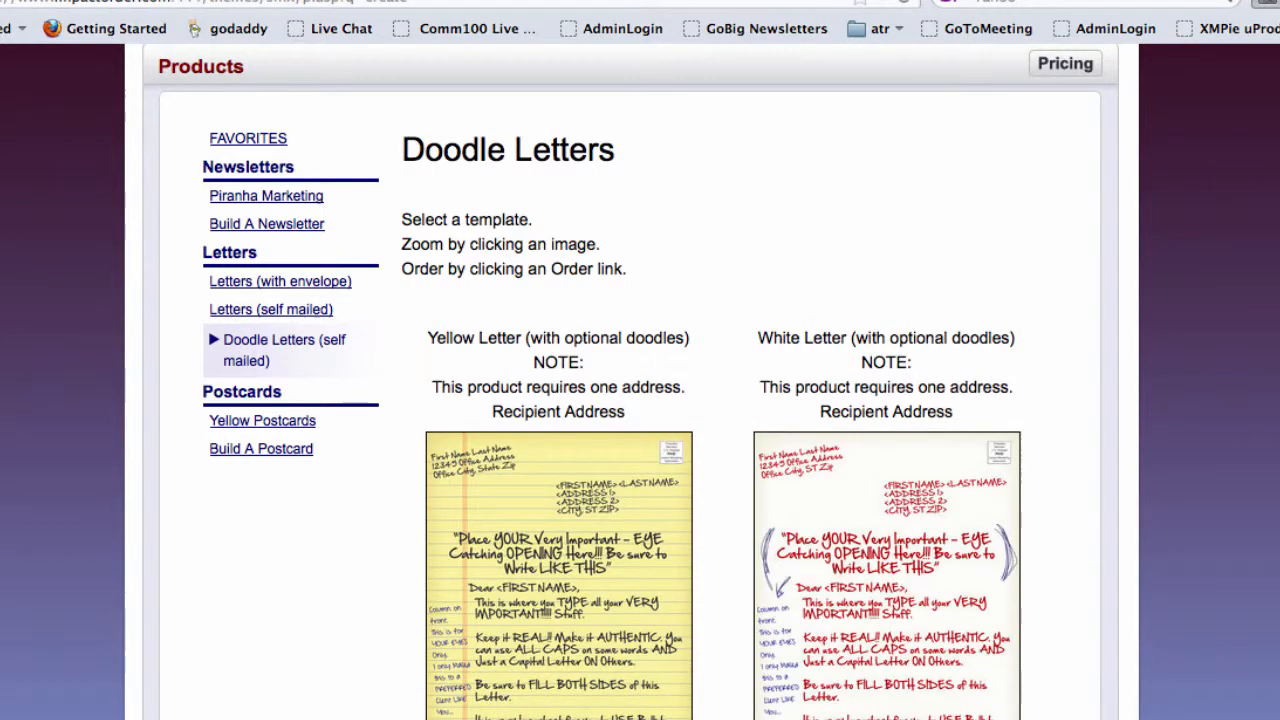
scroll(530, 315, "down", 7)
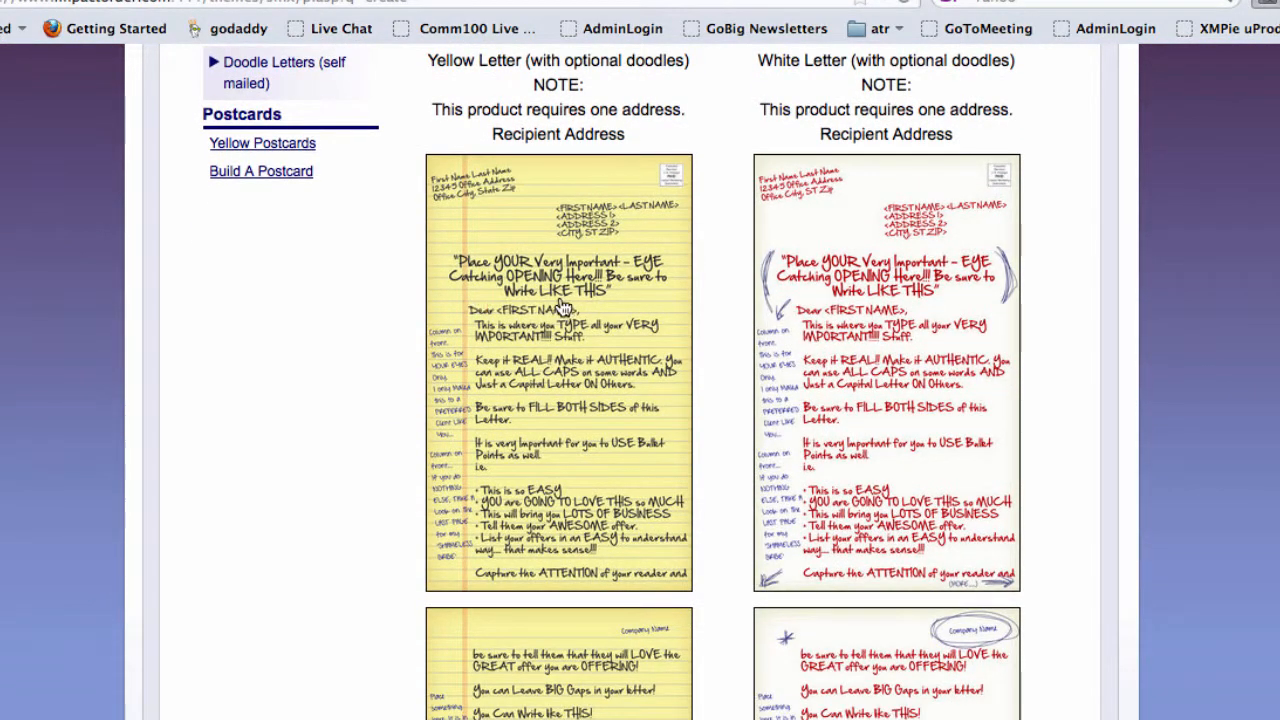
- Enlarge and close the Yellow Letter and White Letter doodle templates for a closer look
left_click(562, 305)
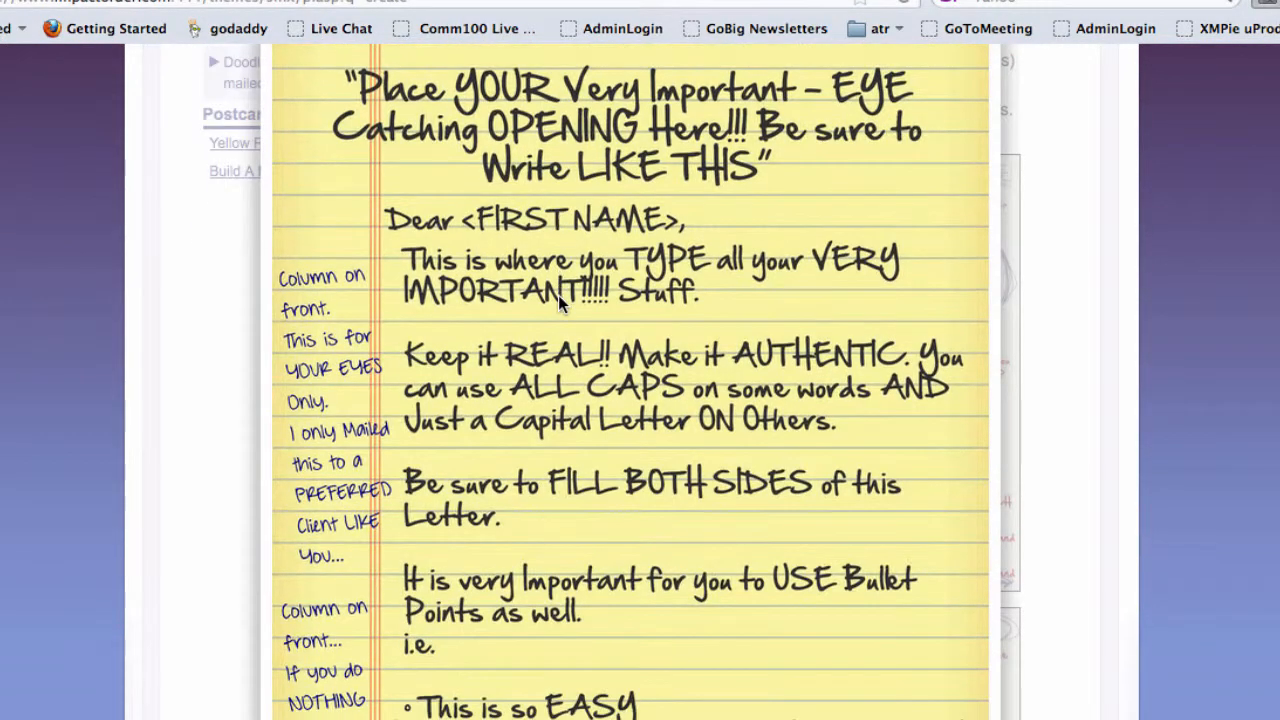
scroll(630, 380, "up", 3)
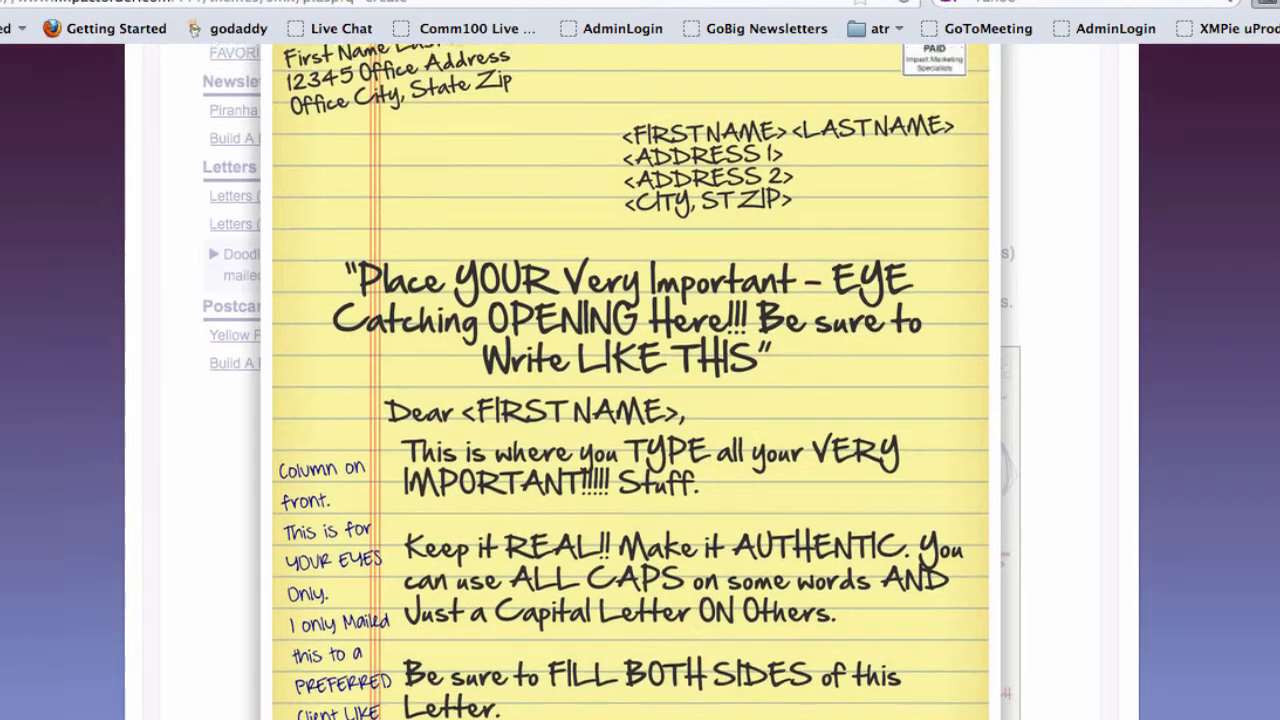
scroll(630, 380, "up", 4)
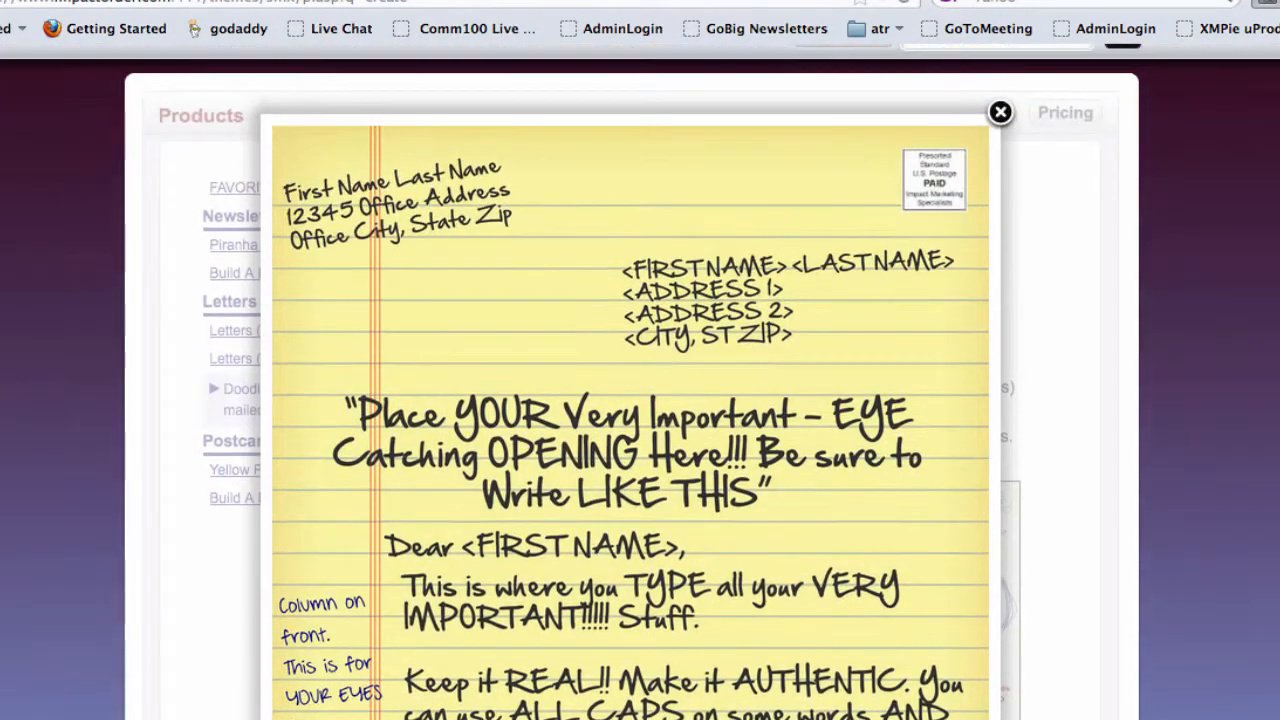
left_click(998, 113)
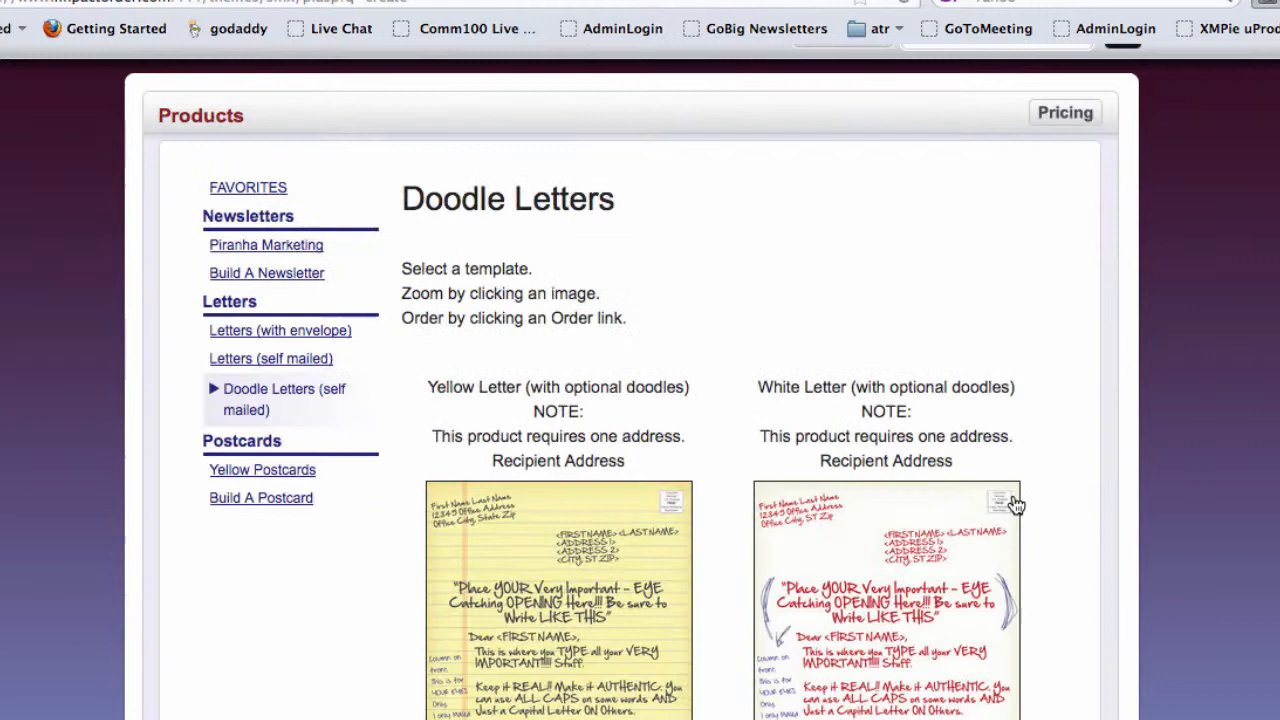
left_click(845, 565)
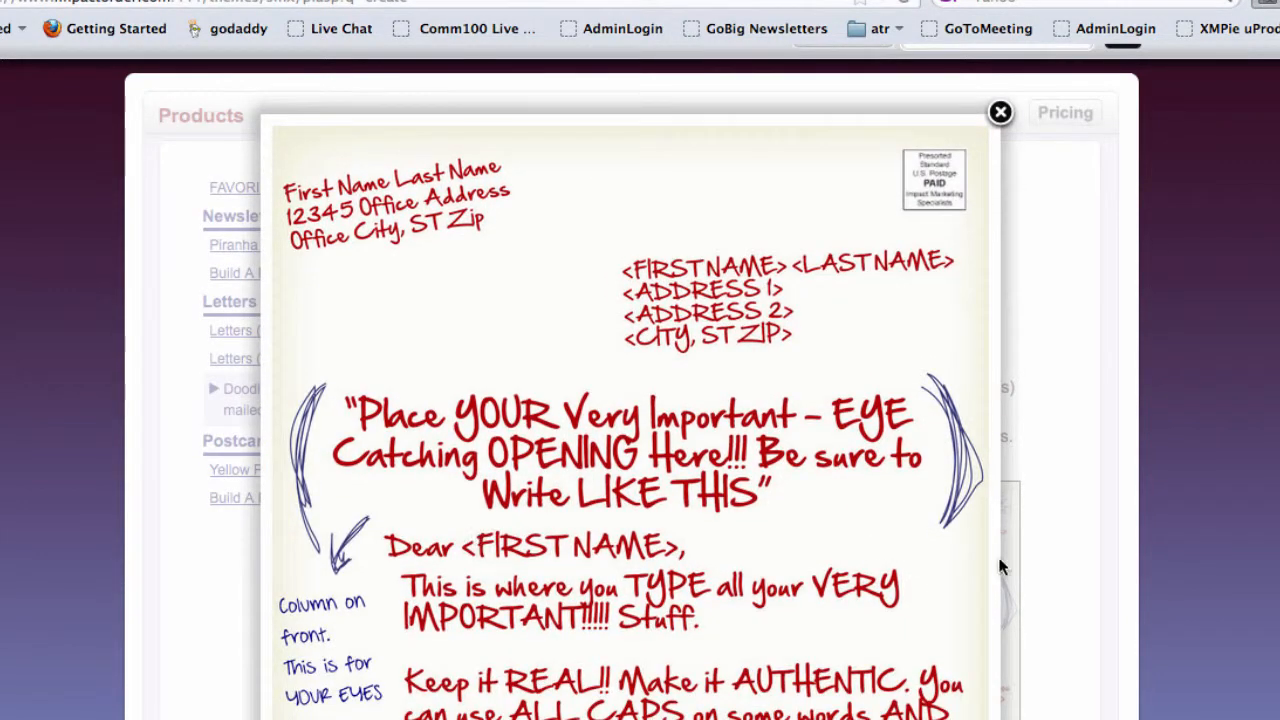
scroll(1016, 554, "down", 5)
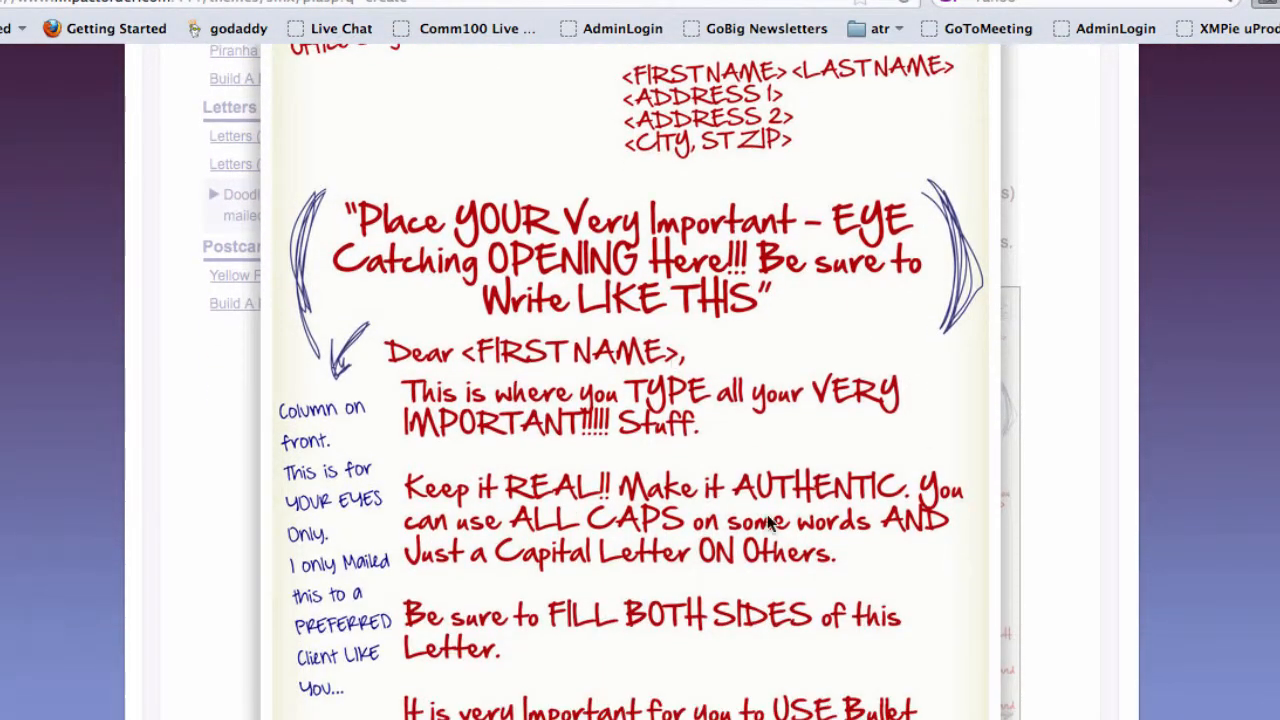
scroll(894, 535, "up", 7)
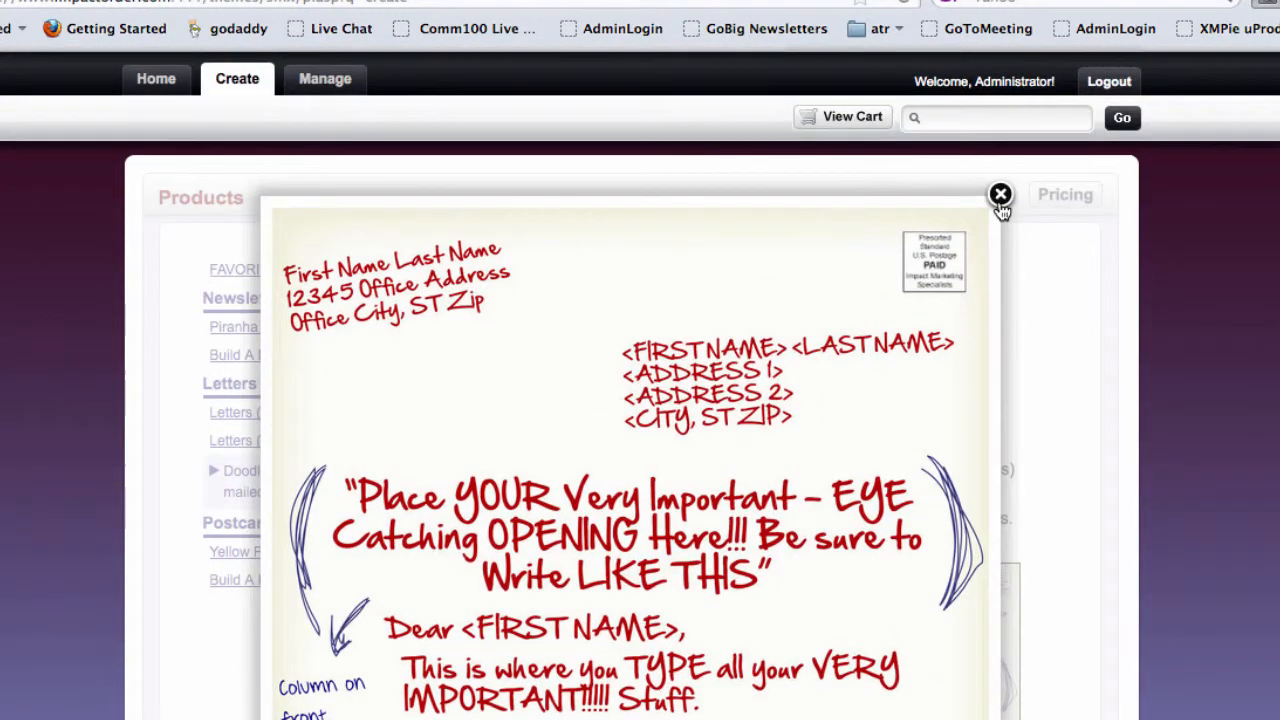
left_click(1000, 195)
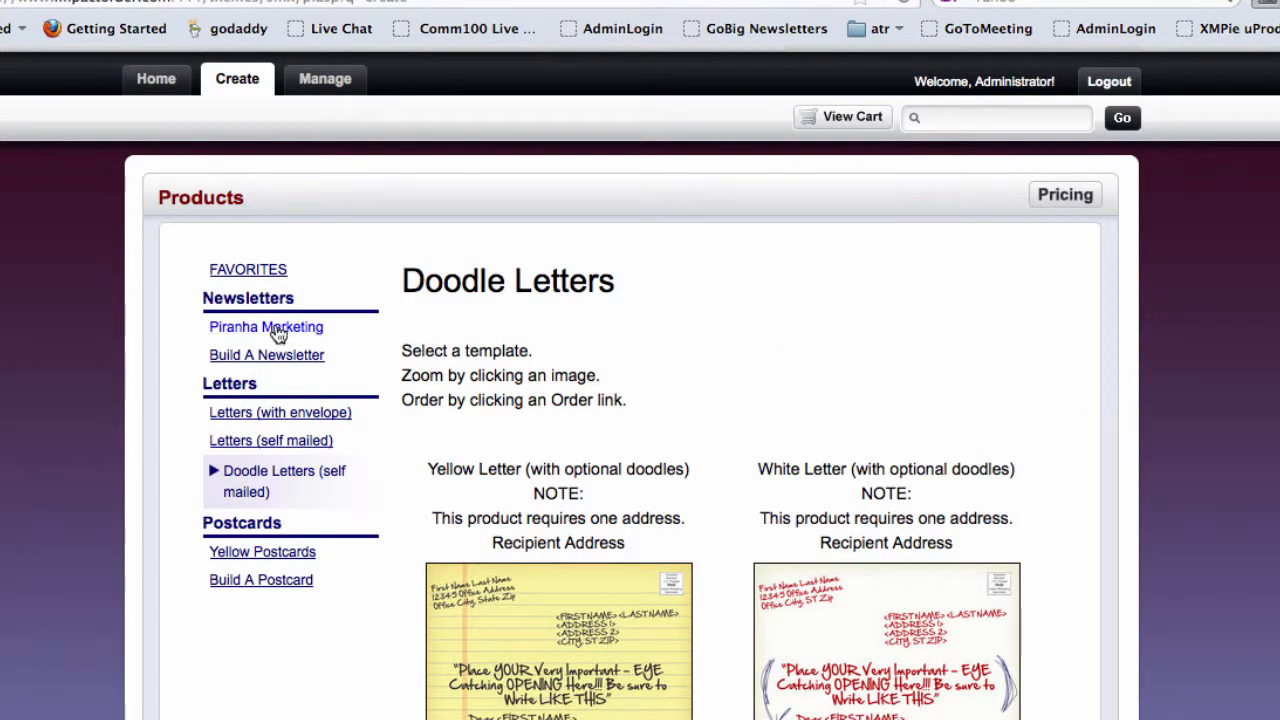
scroll(229, 590, "down", 3)
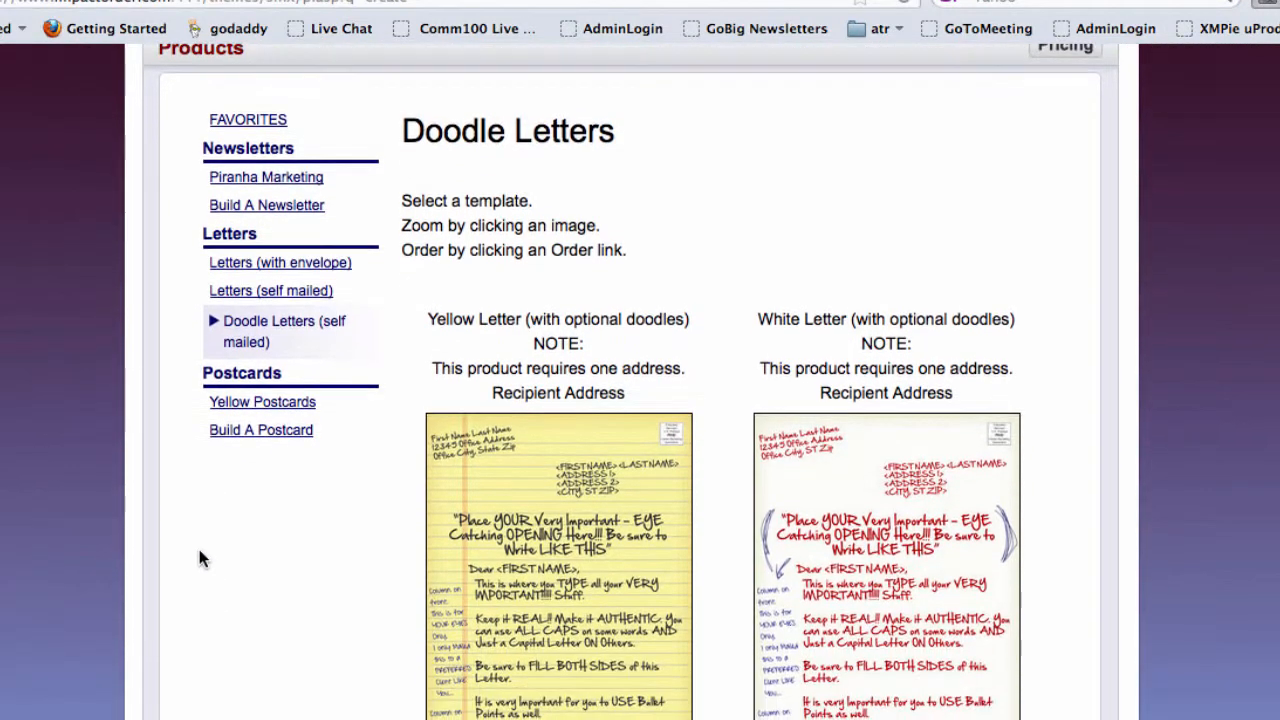
- Scroll through the Yellow Postcards templates
left_click(262, 403)
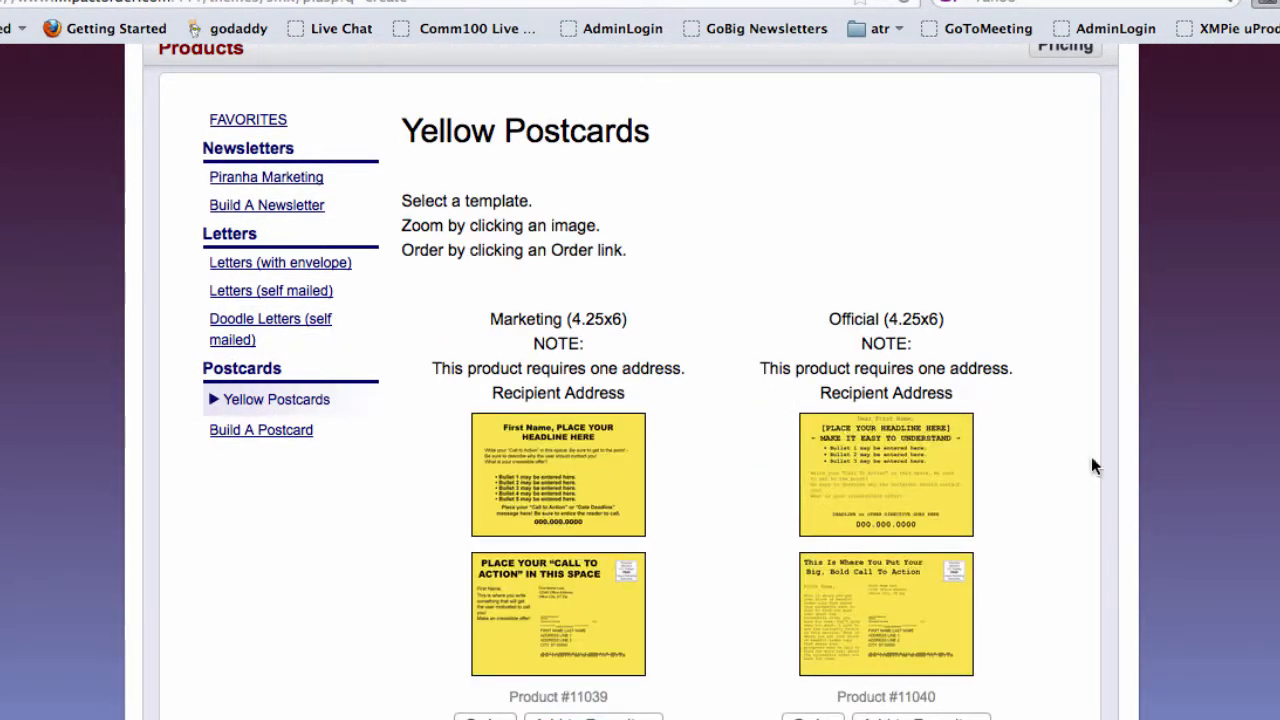
scroll(621, 381, "down", 4)
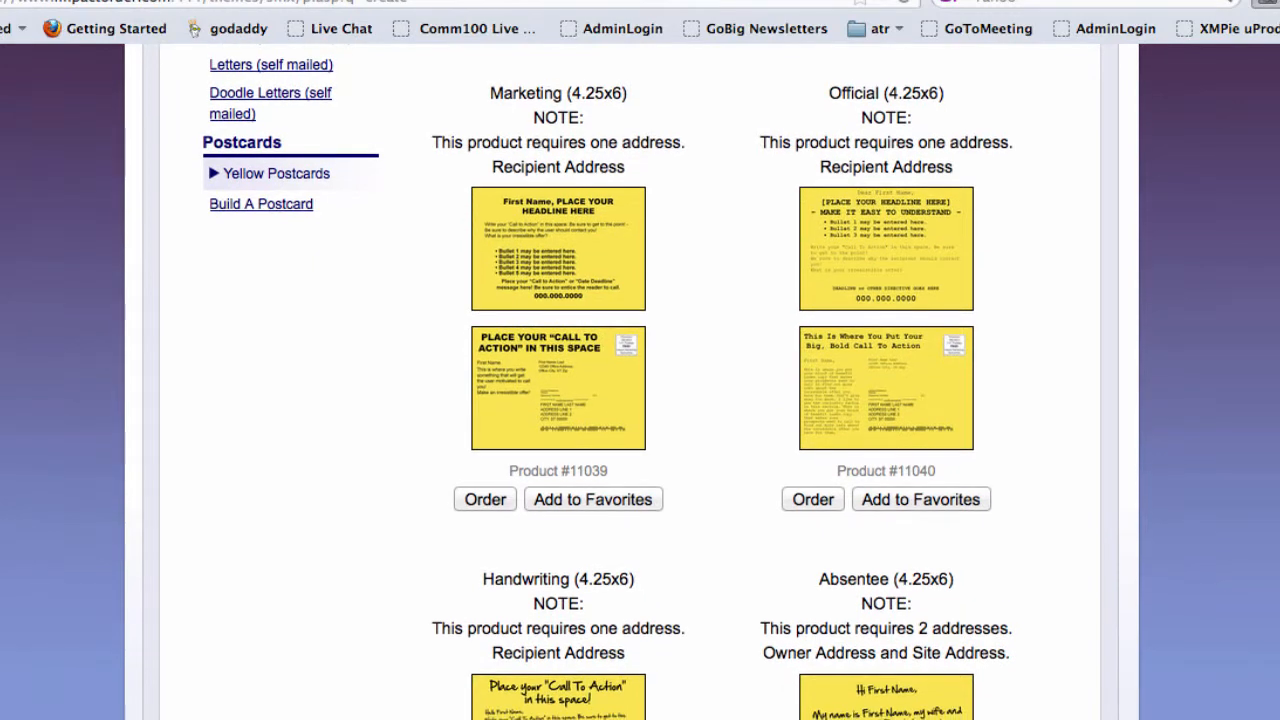
scroll(640, 380, "up", 2)
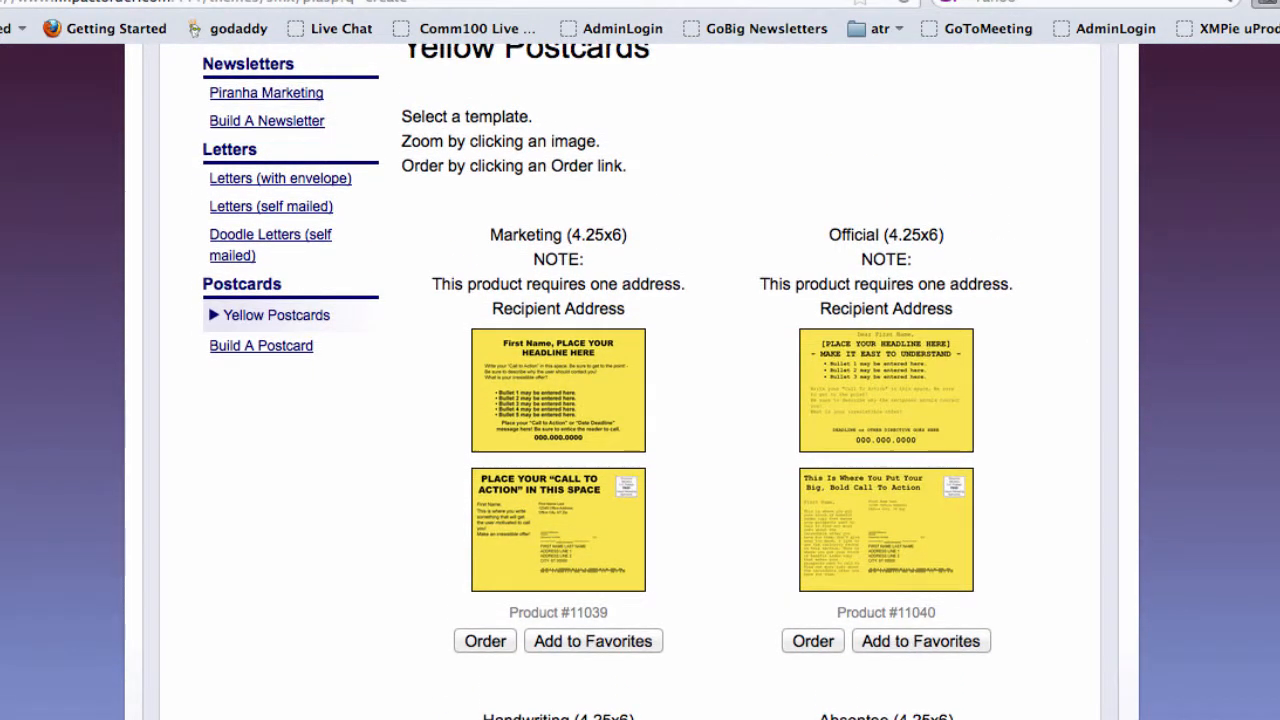
scroll(640, 380, "down", 1)
scroll(640, 380, "down", 5)
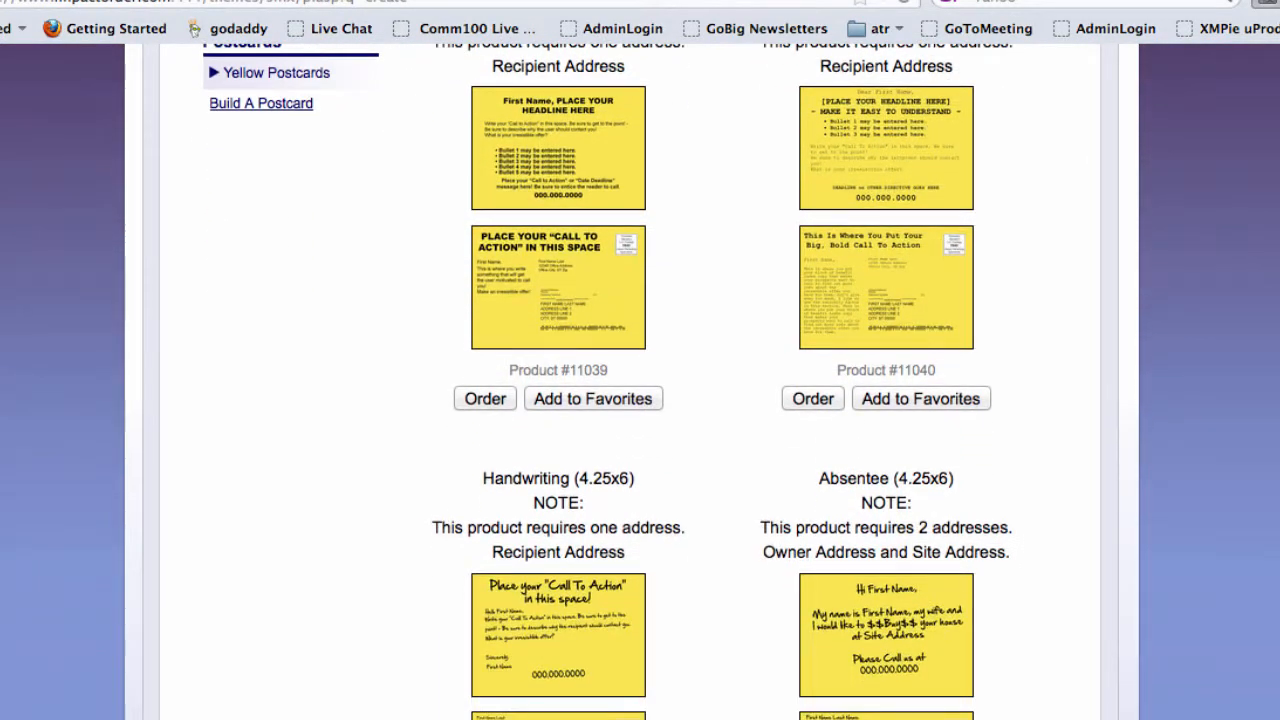
scroll(640, 380, "down", 1)
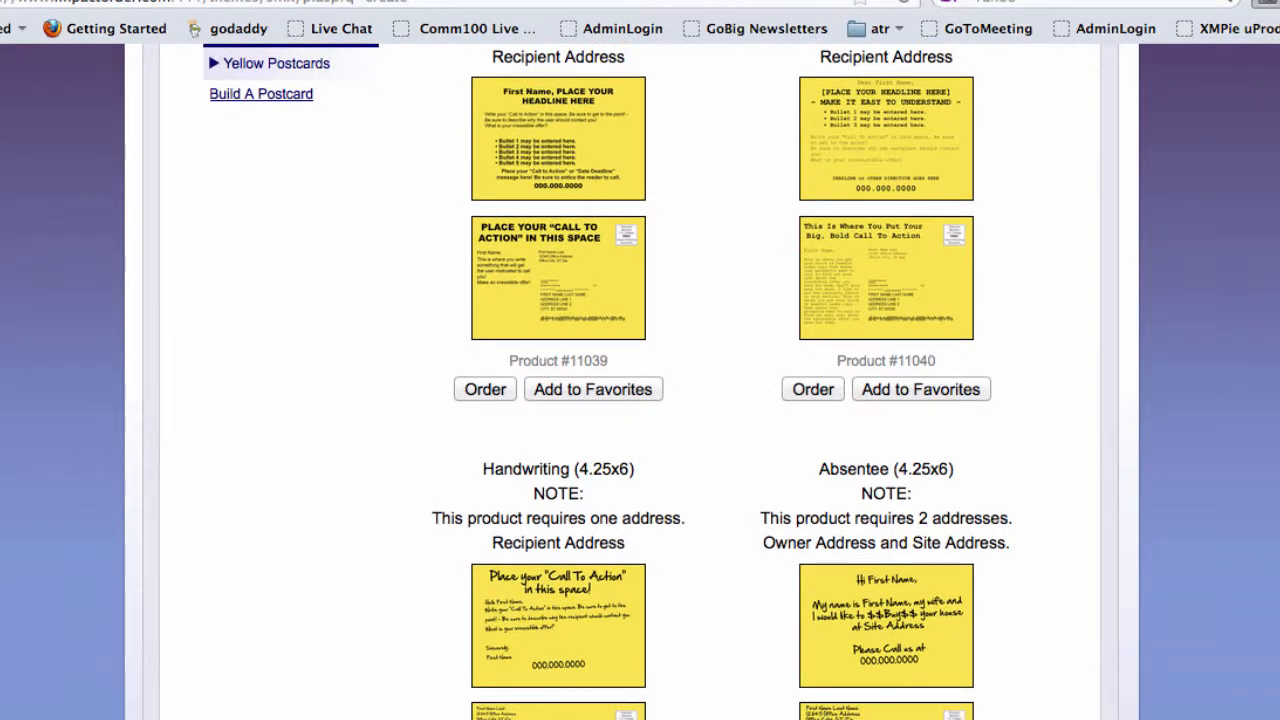
scroll(640, 380, "down", 7)
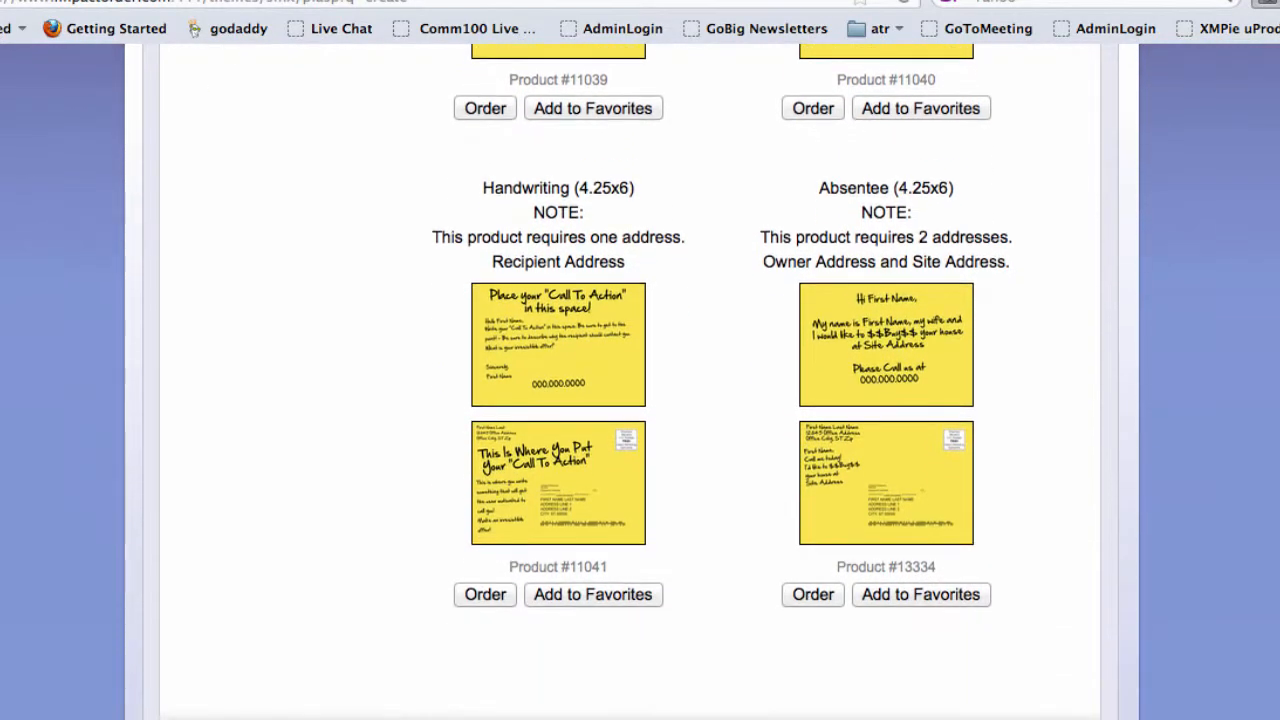
scroll(1152, 450, "up", 11)
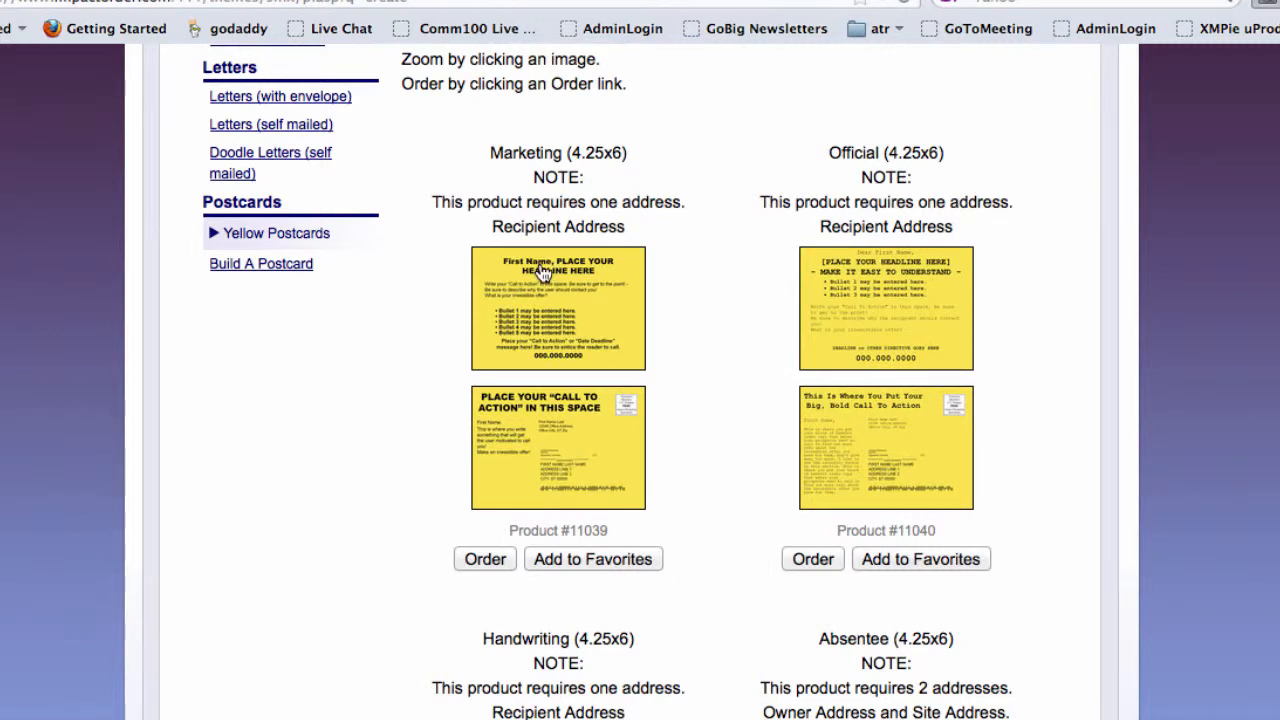
- Show the Build A Postcard template list, then return to the Piranha Marketing newsletters
left_click(273, 266)
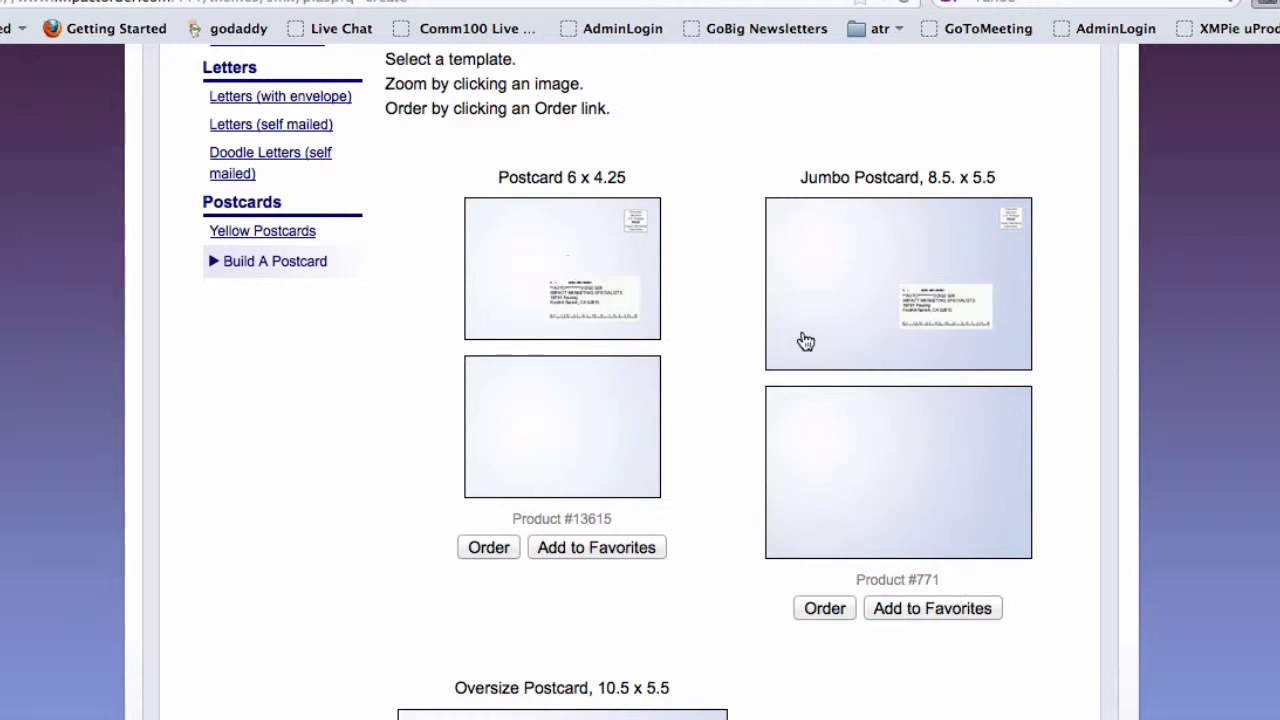
scroll(429, 343, "up", 3)
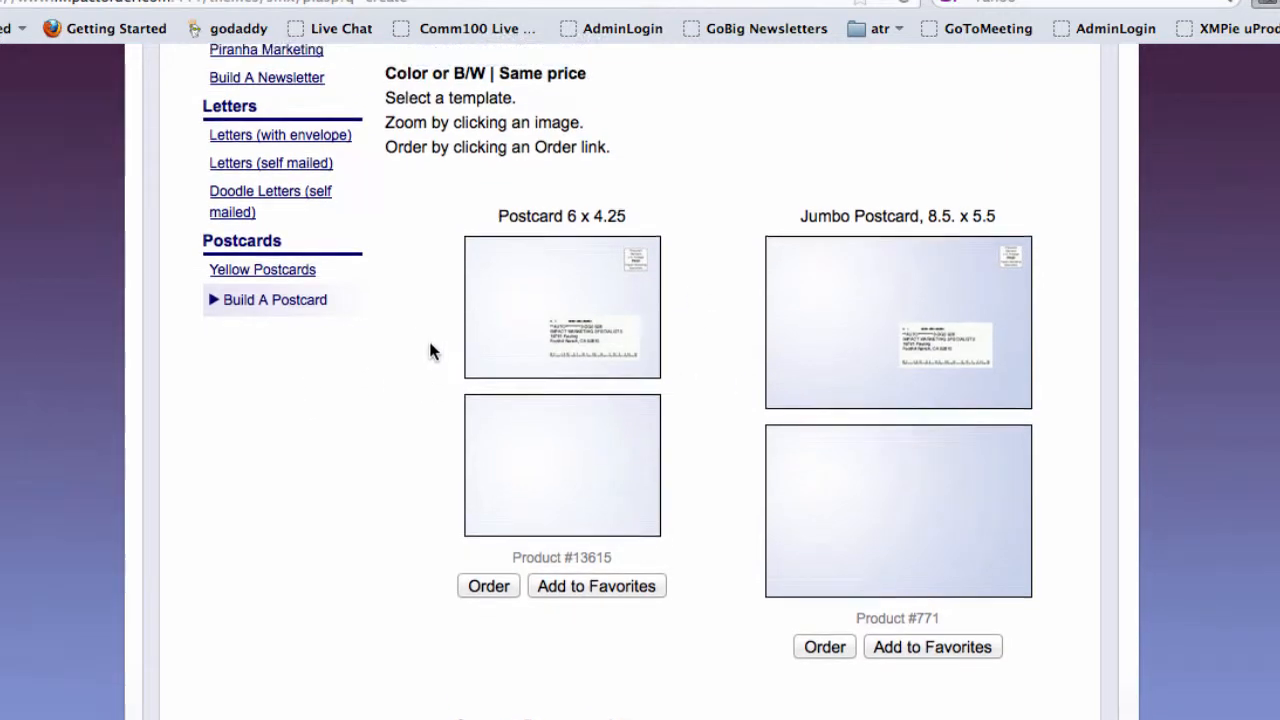
scroll(433, 349, "up", 2)
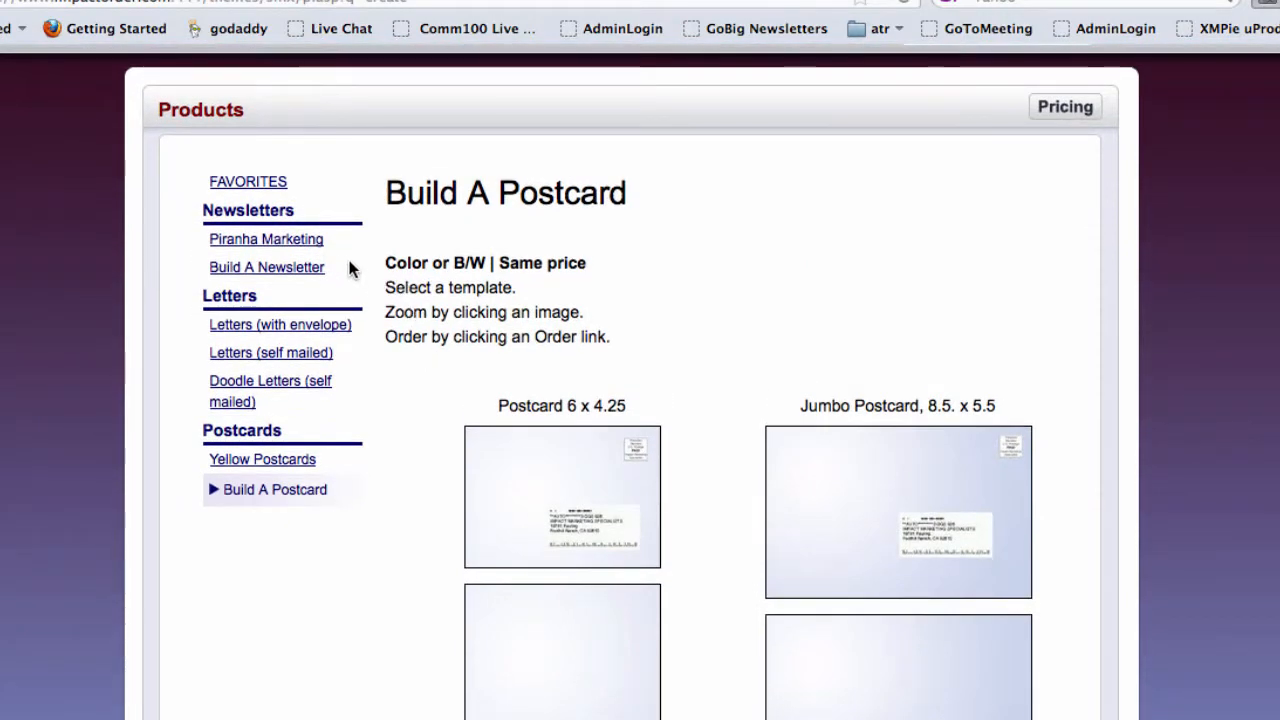
left_click(286, 245)
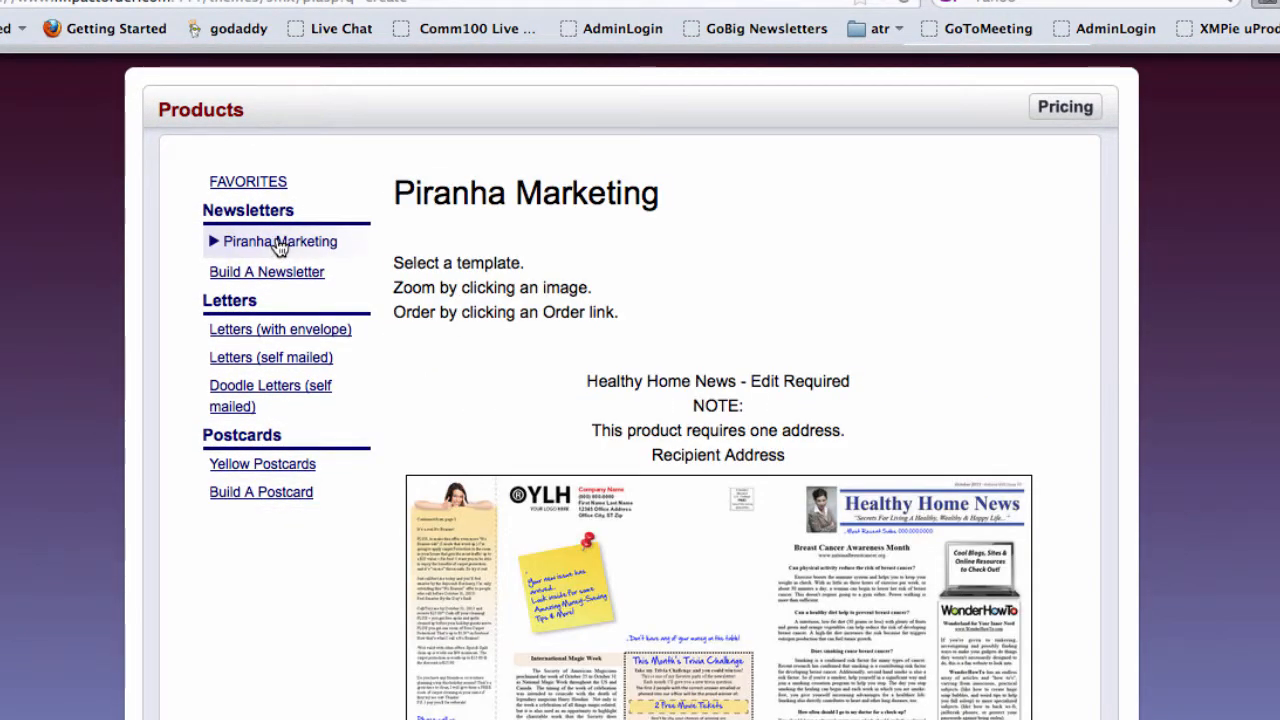
- Find Healthy Home News (Product #11042) and start an order for it
scroll(936, 590, "down", 5)
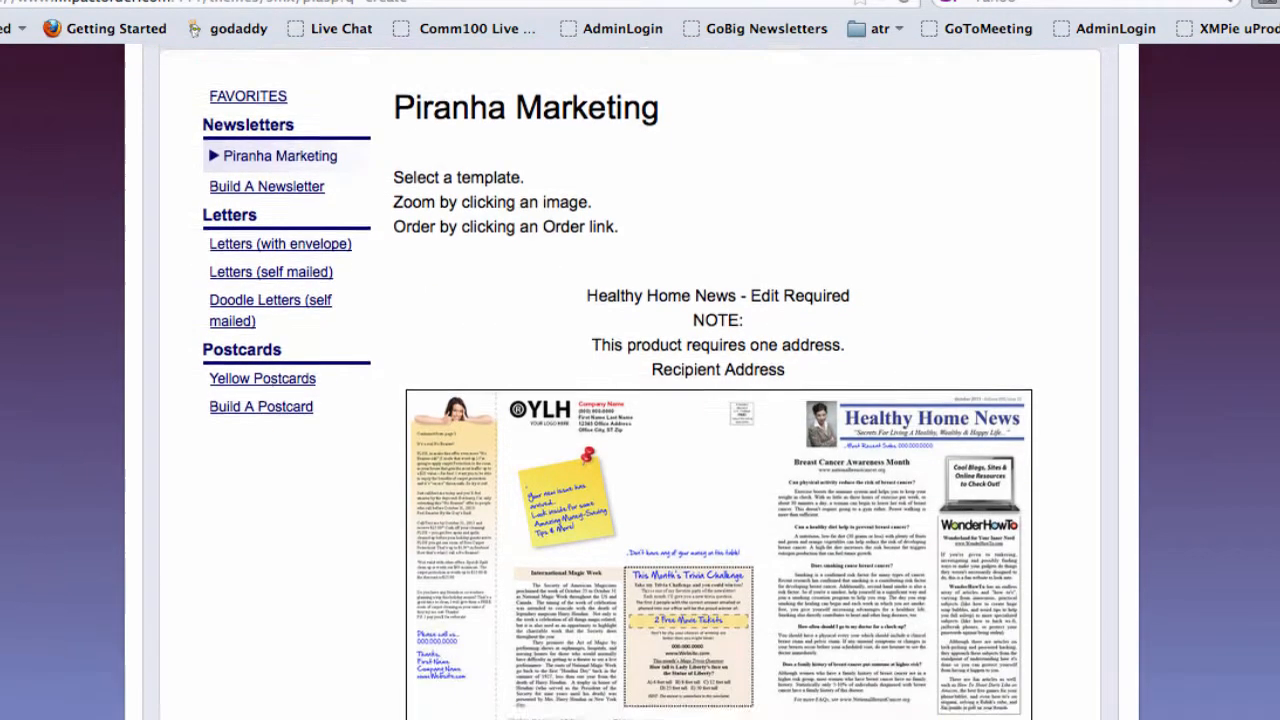
scroll(640, 380, "down", 1)
scroll(865, 114, "up", 1)
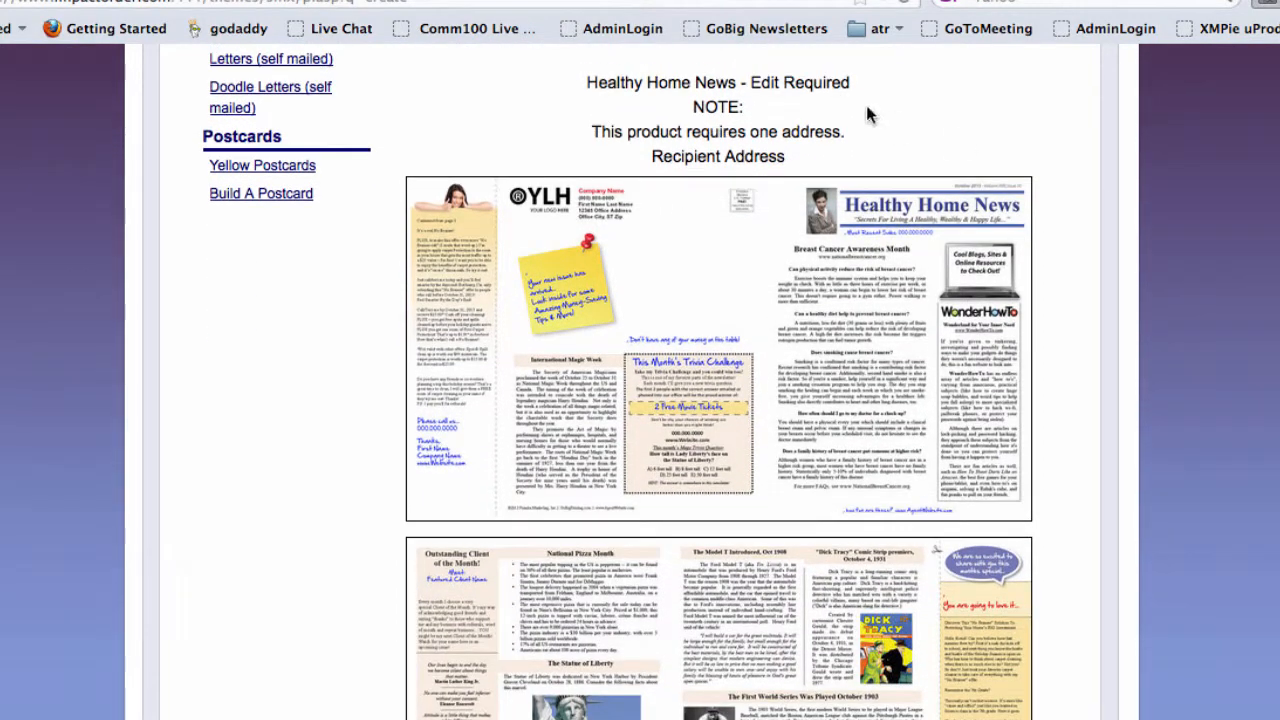
scroll(719, 380, "down", 7)
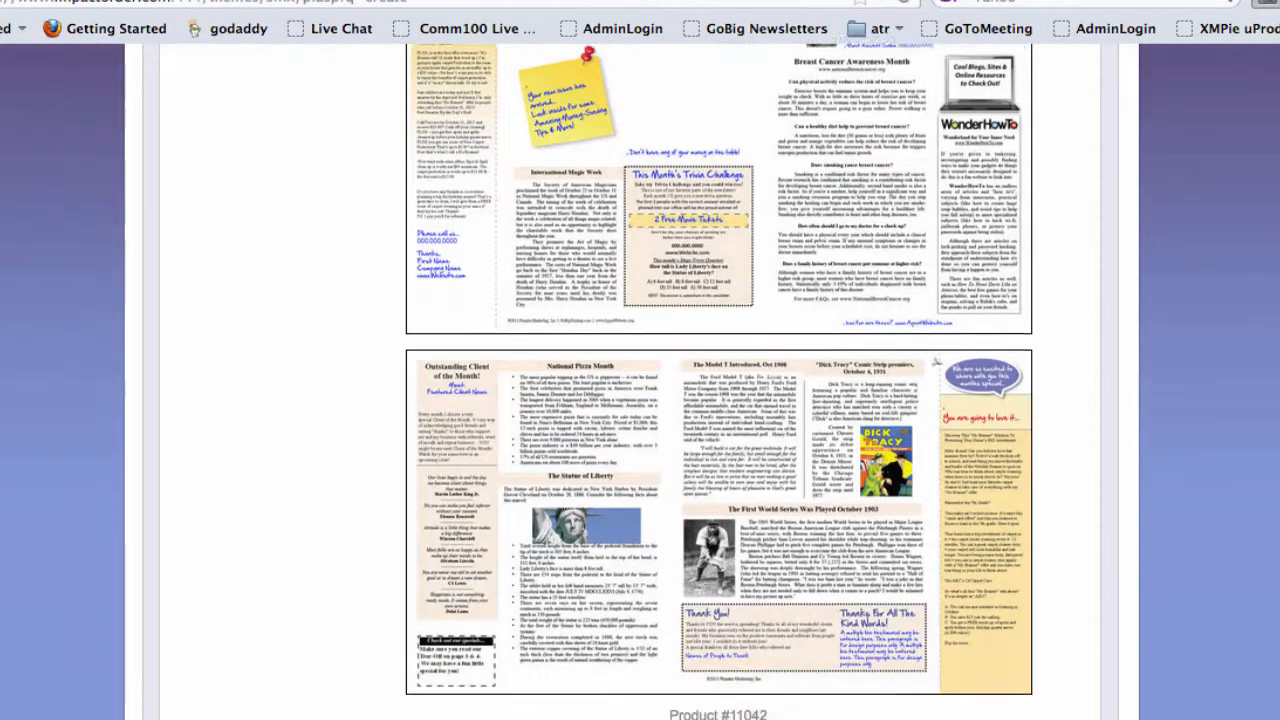
left_click(647, 567)
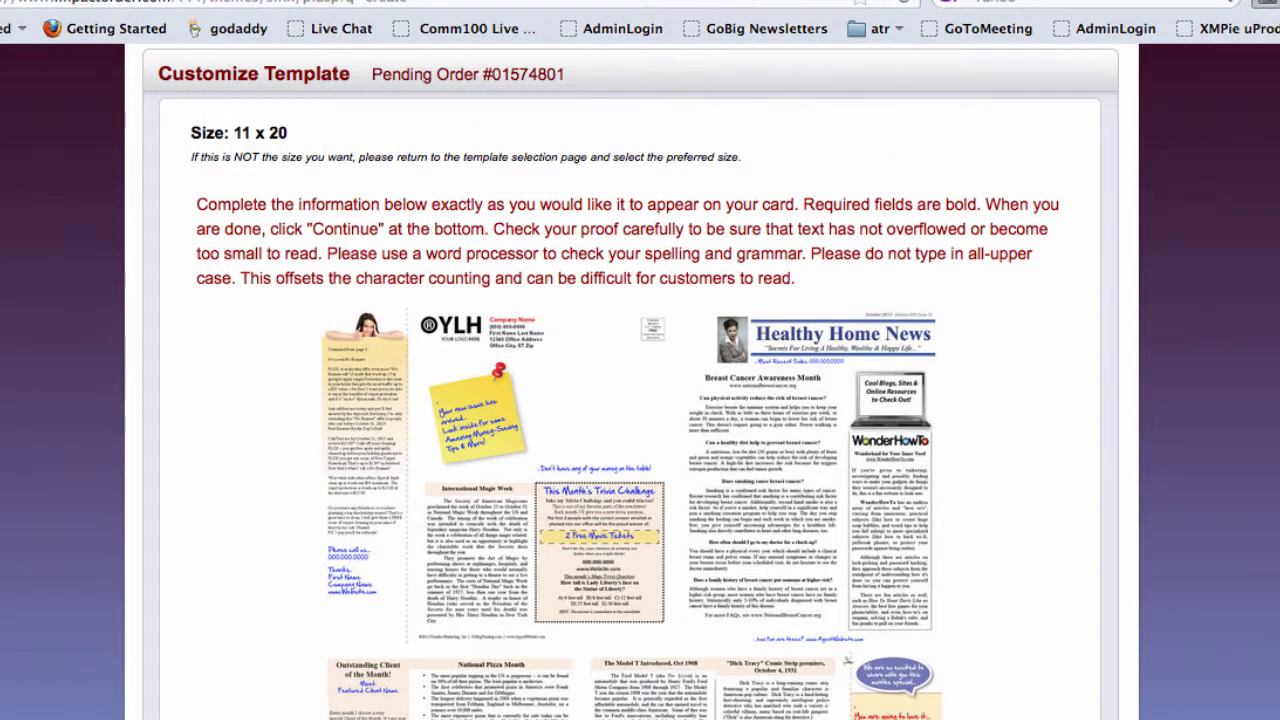
- Scroll down the 11 x 20 customization form, reviewing its completion instructions
scroll(630, 400, "down", 3)
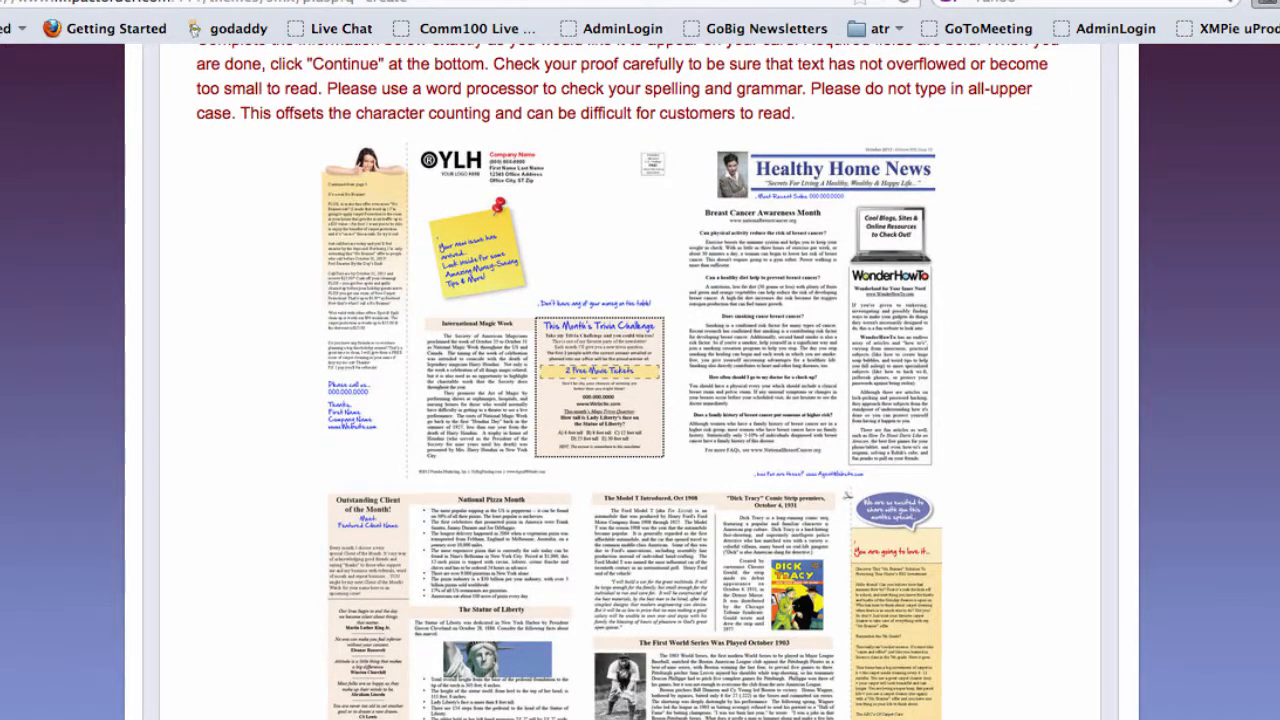
scroll(640, 400, "down", 2)
scroll(640, 400, "up", 5)
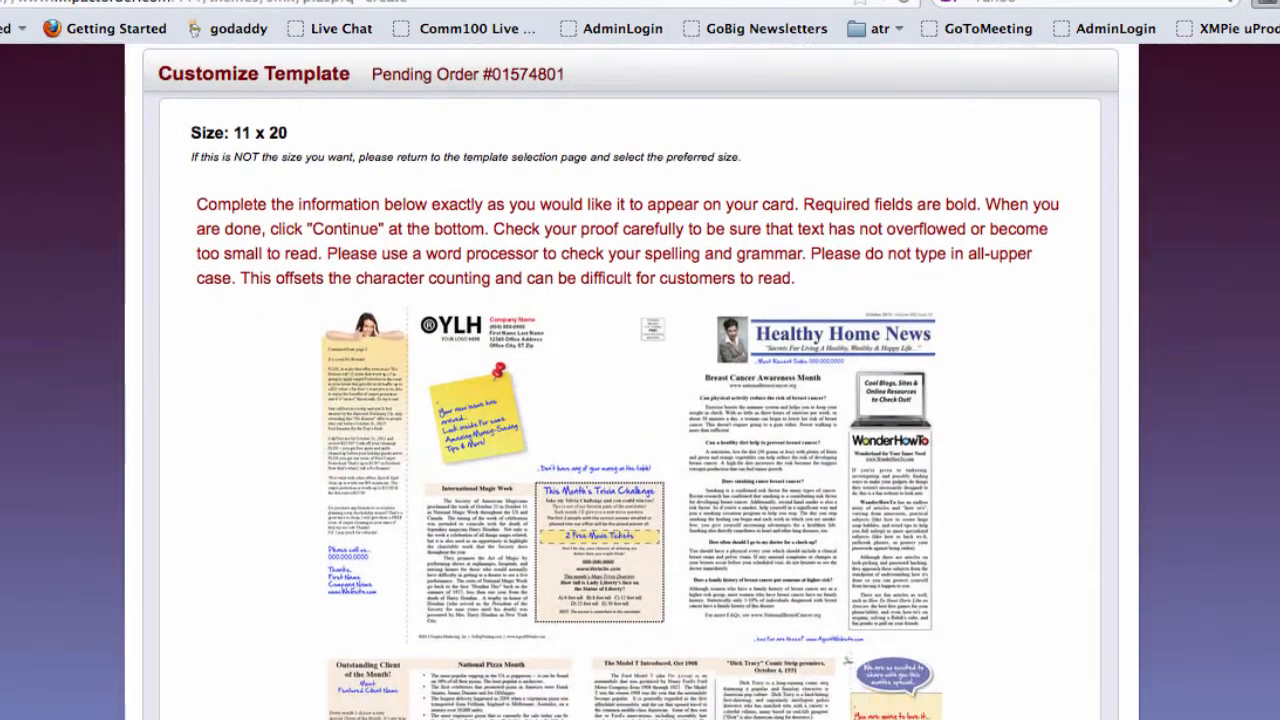
scroll(640, 400, "down", 1)
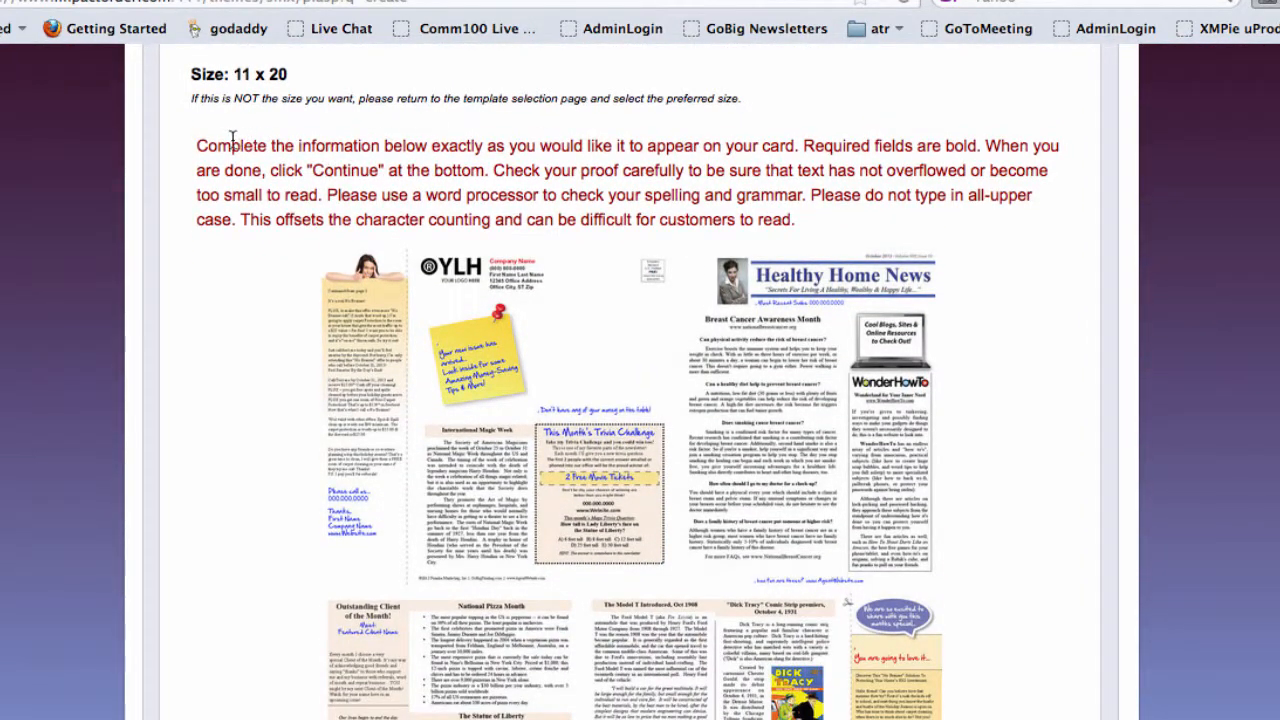
left_click_drag(197, 146, 790, 146)
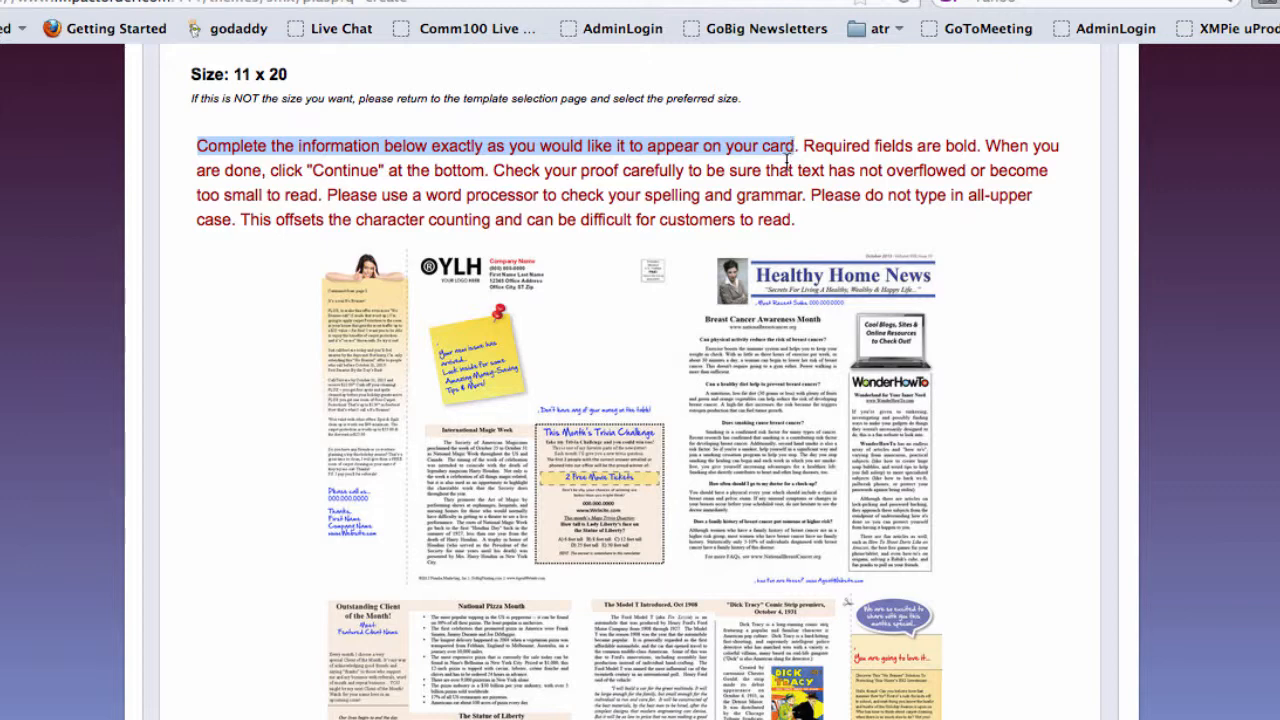
left_click(787, 162)
scroll(640, 400, "down", 10)
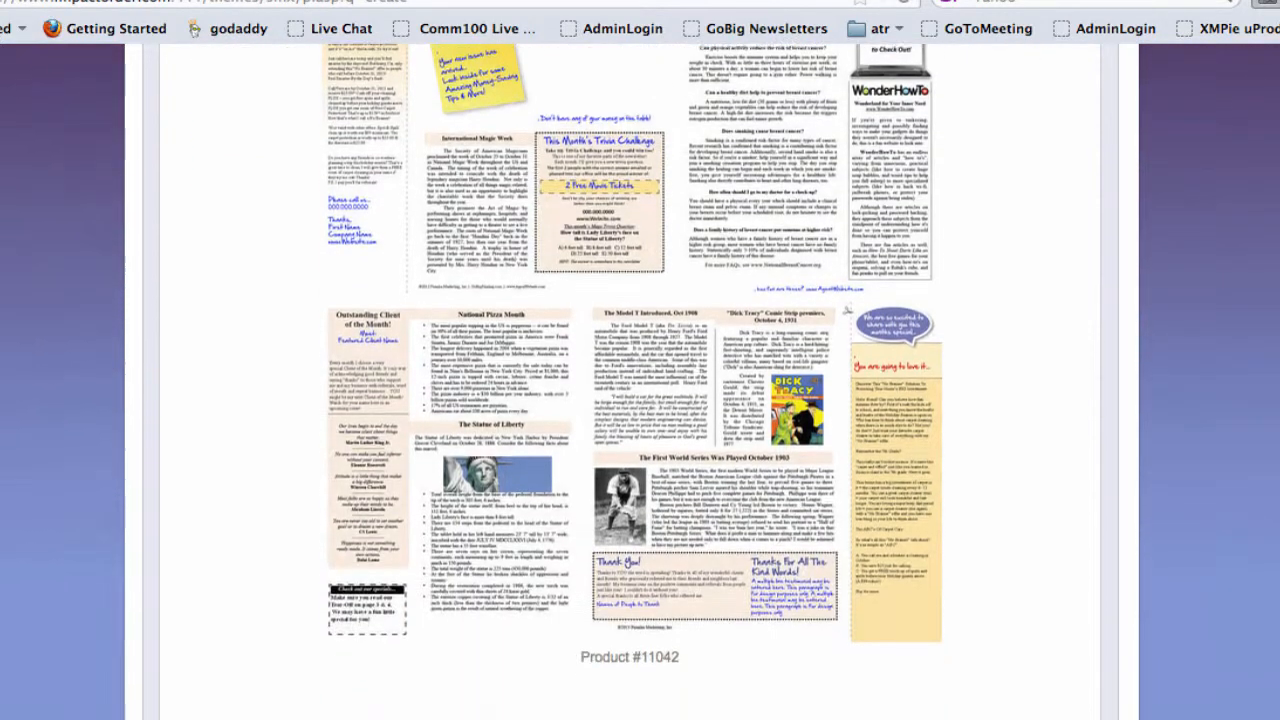
scroll(640, 400, "down", 5)
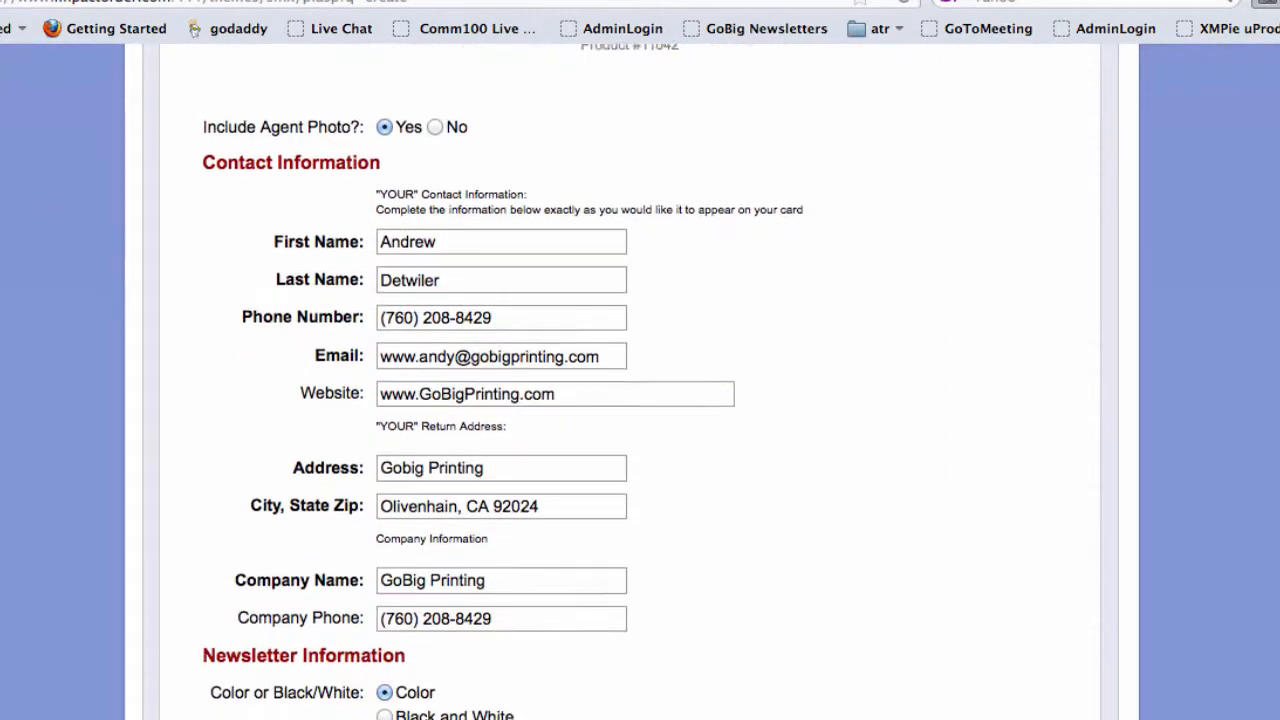
scroll(640, 400, "down", 1)
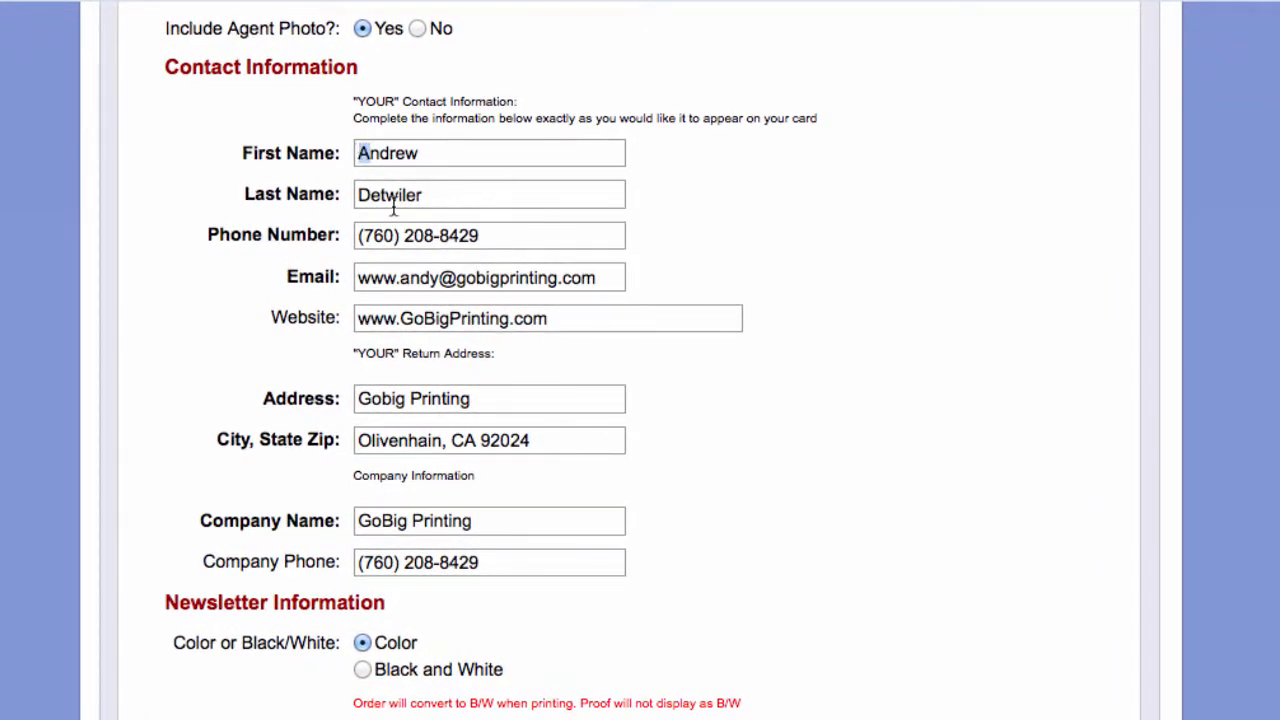
left_click_drag(368, 195, 362, 194)
left_click_drag(404, 234, 348, 232)
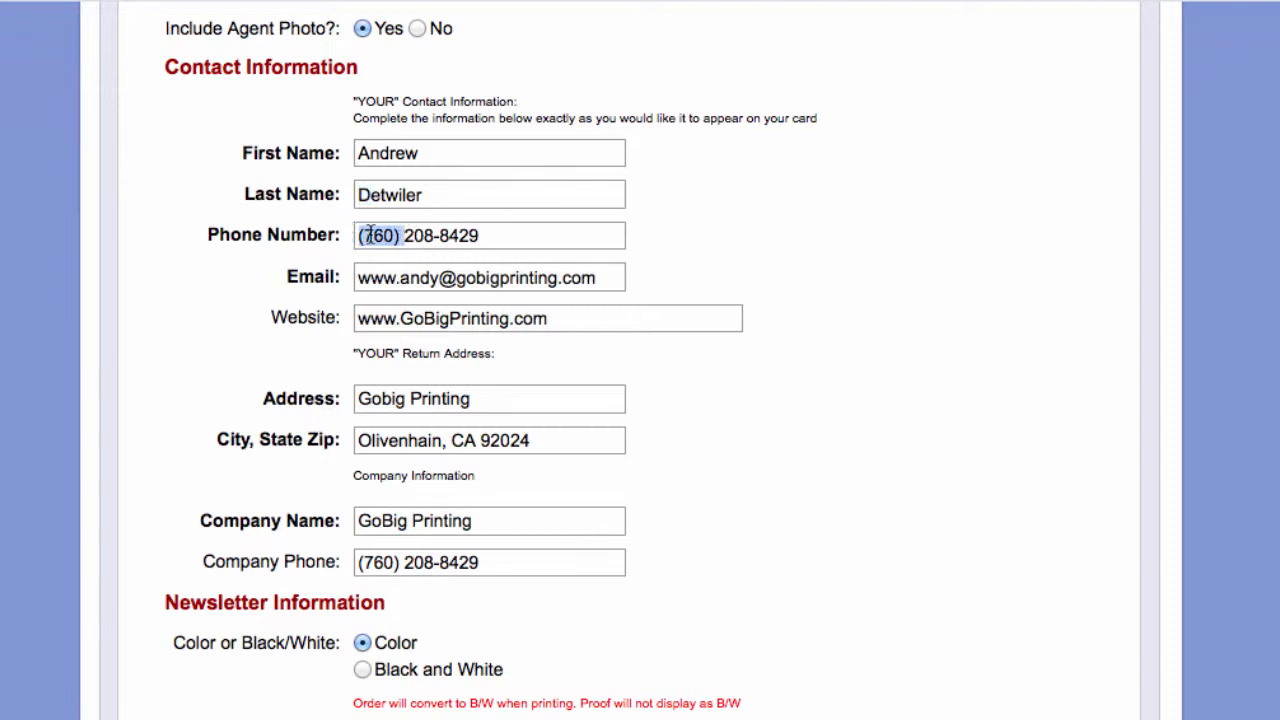
left_click(374, 236)
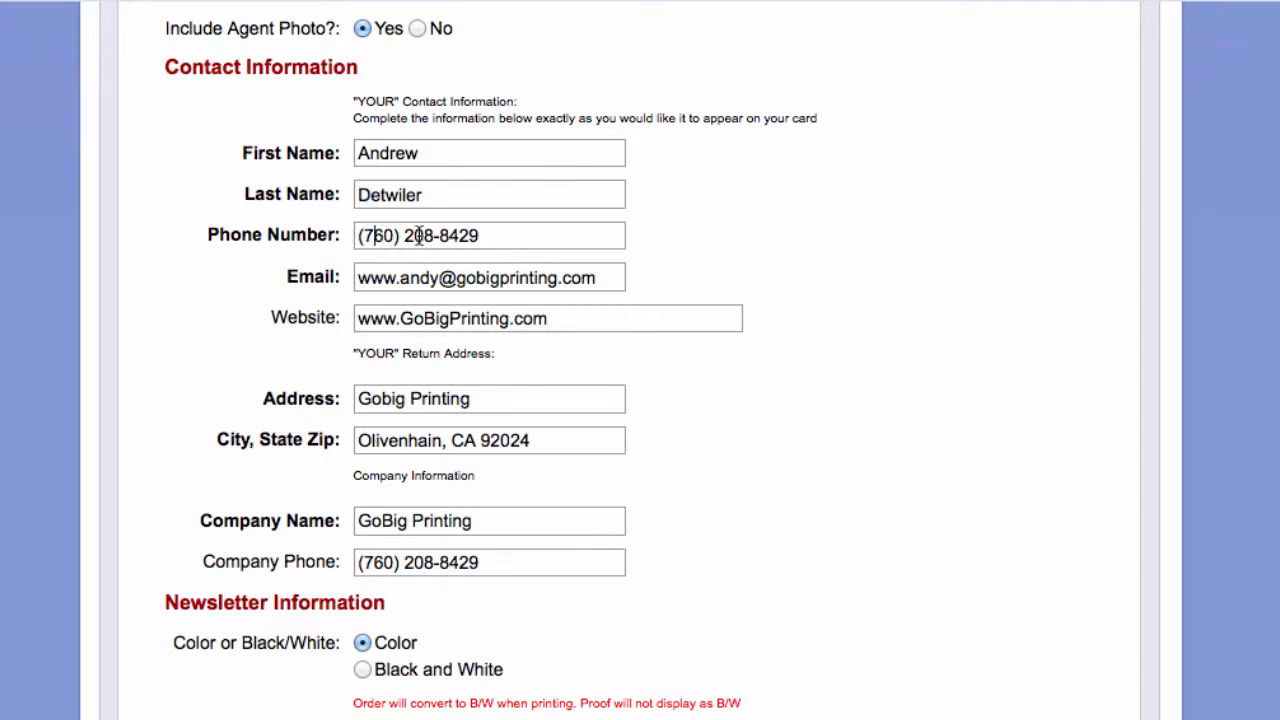
left_click(362, 152)
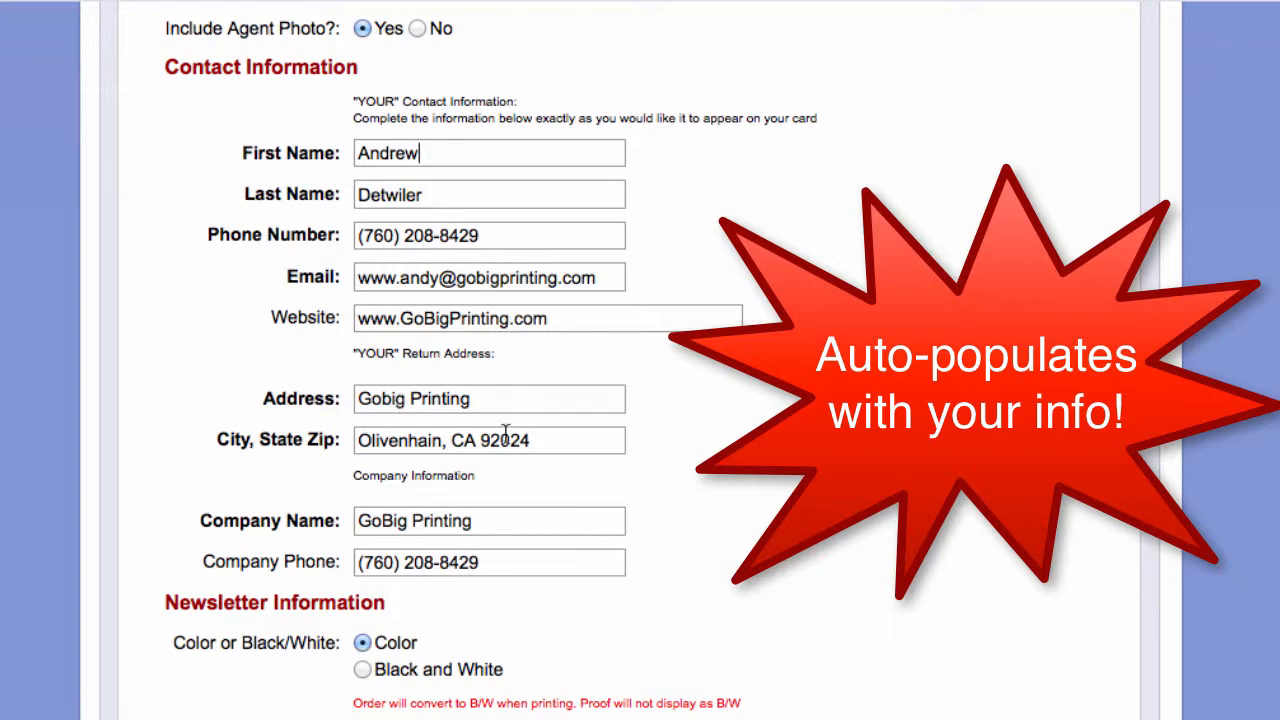
scroll(462, 482, "down", 2)
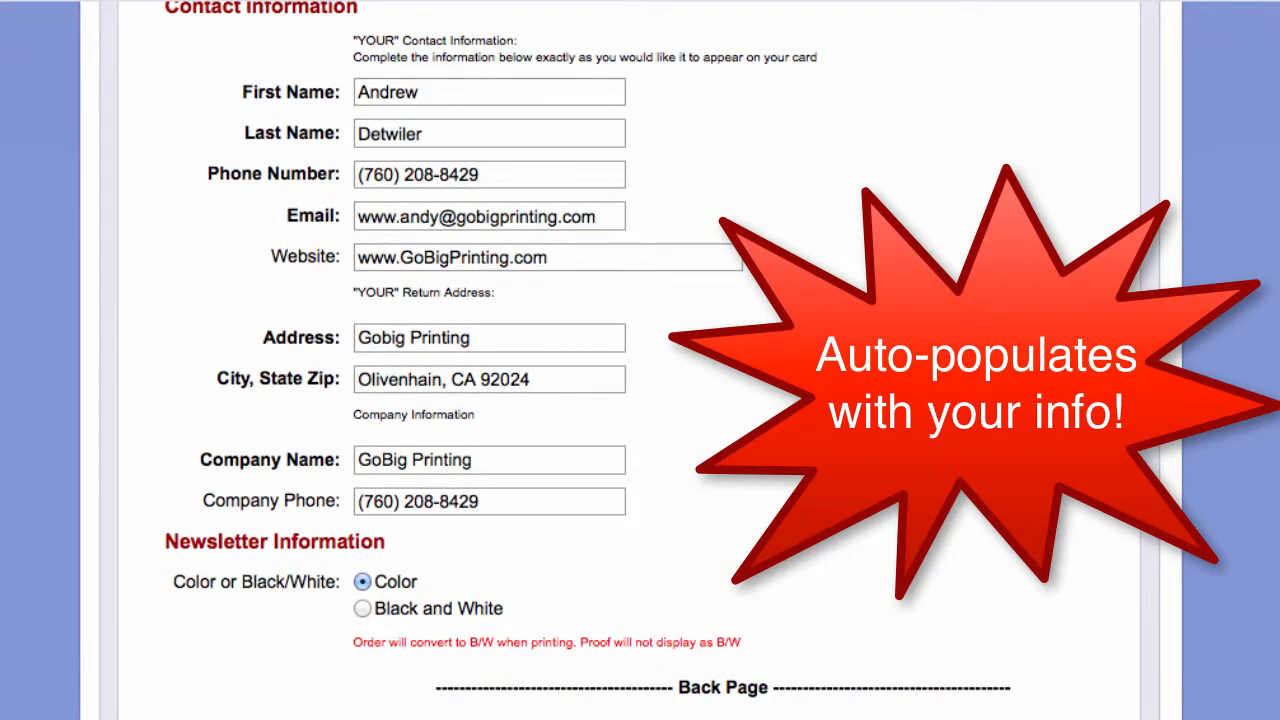
scroll(640, 360, "down", 6)
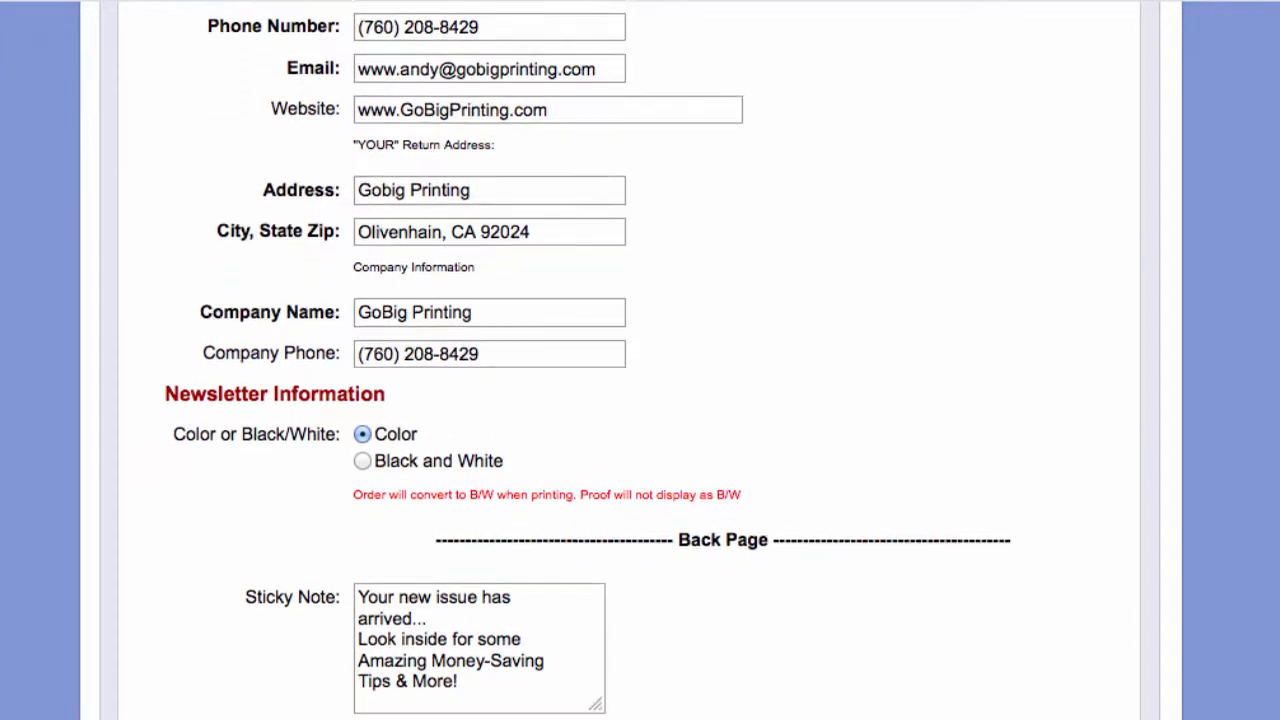
scroll(370, 234, "down", 3)
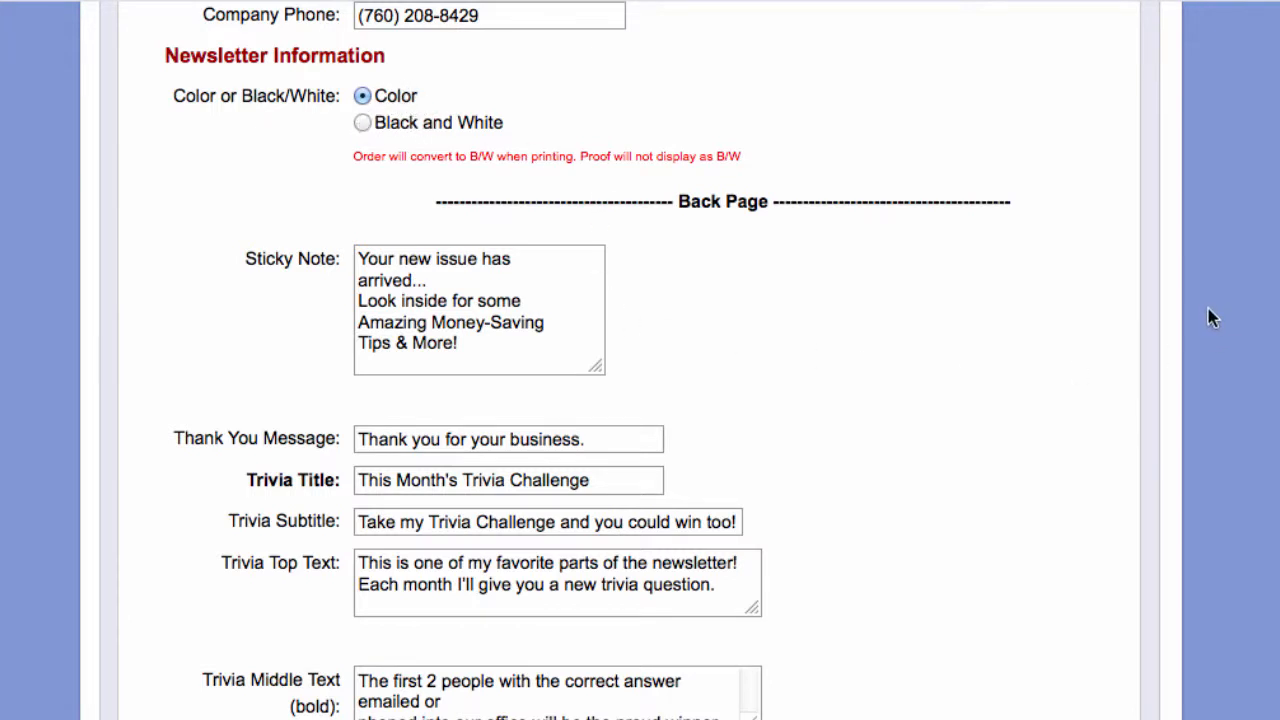
scroll(700, 360, "down", 3)
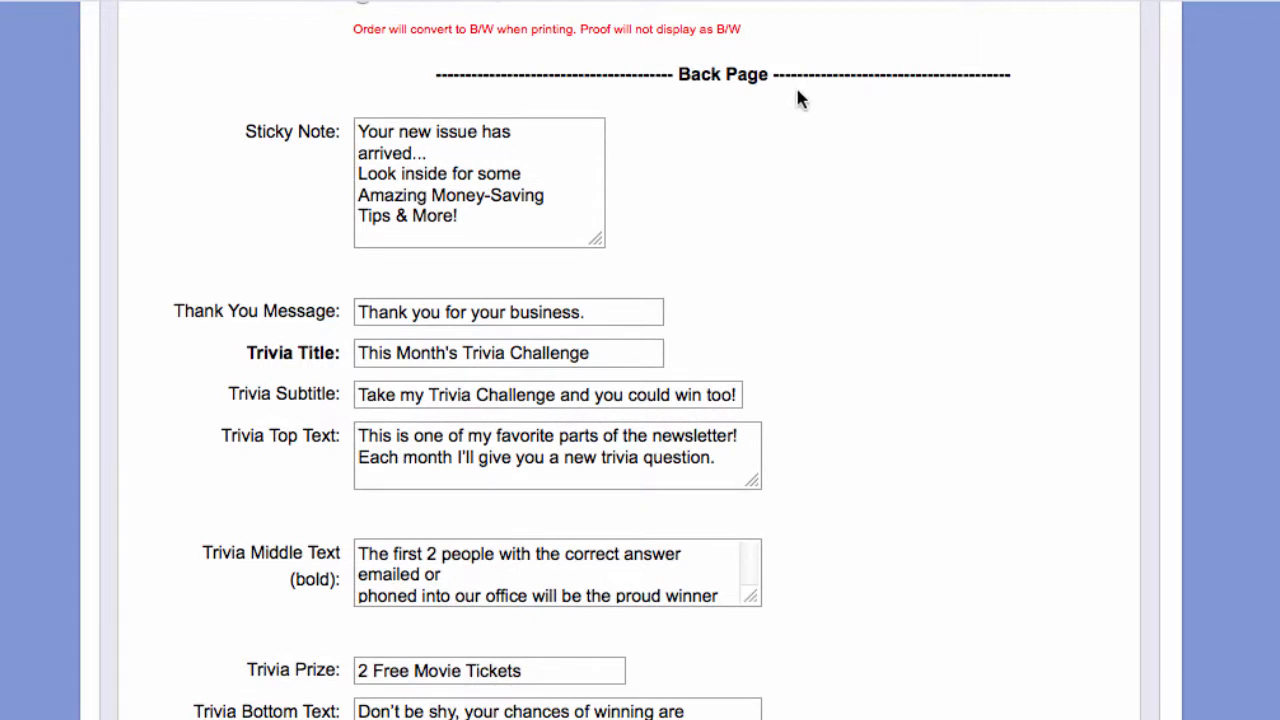
left_click_drag(678, 76, 762, 82)
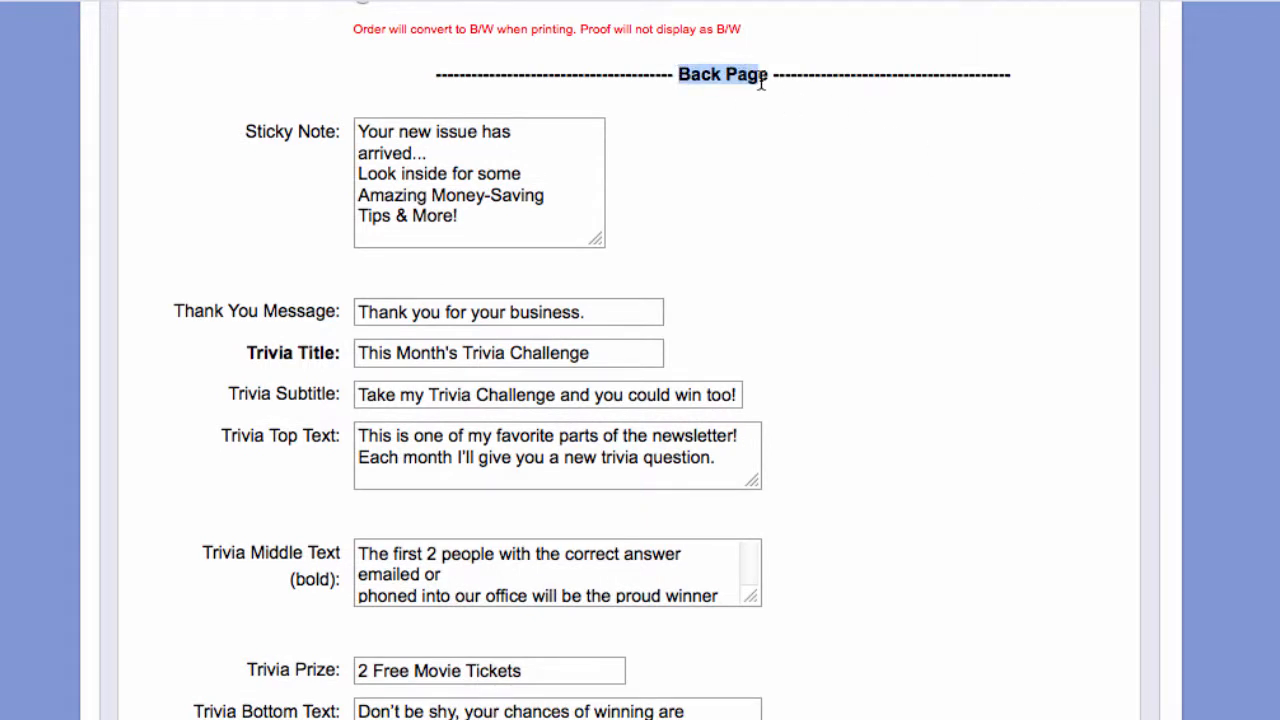
left_click(282, 131)
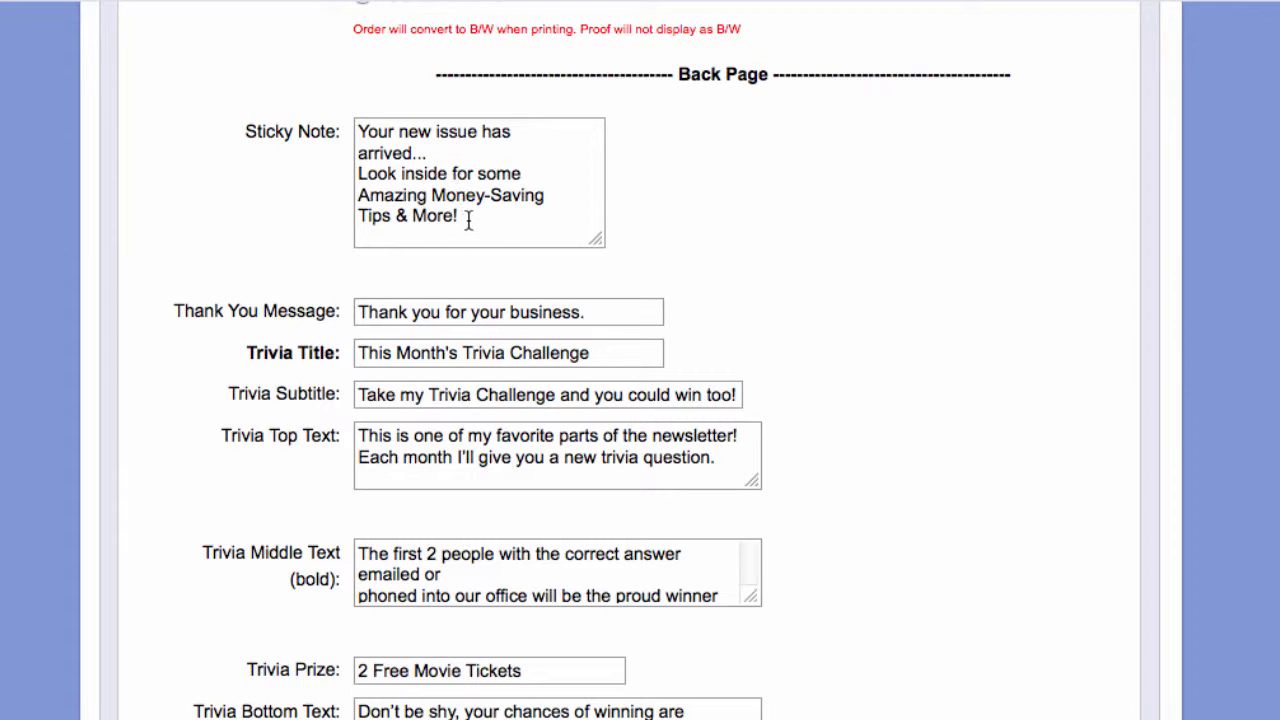
left_click_drag(468, 220, 378, 125)
left_click(470, 176)
scroll(794, 367, "down", 2)
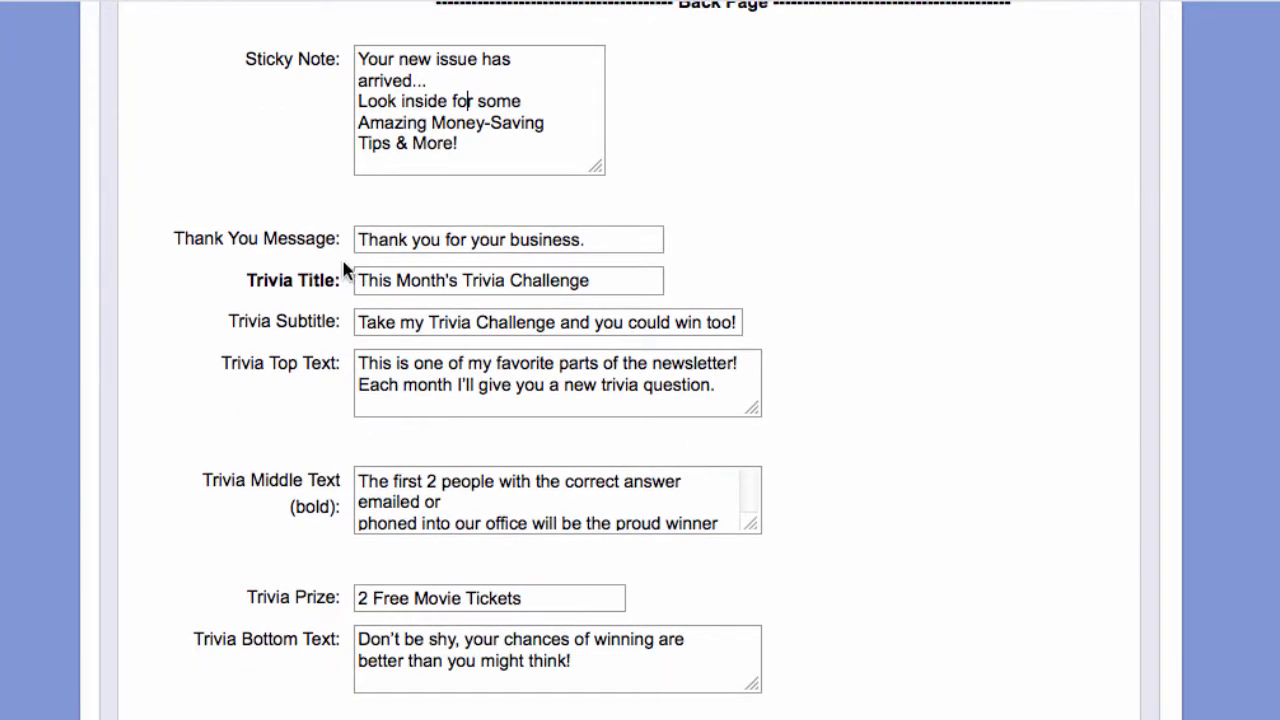
scroll(1047, 368, "down", 2)
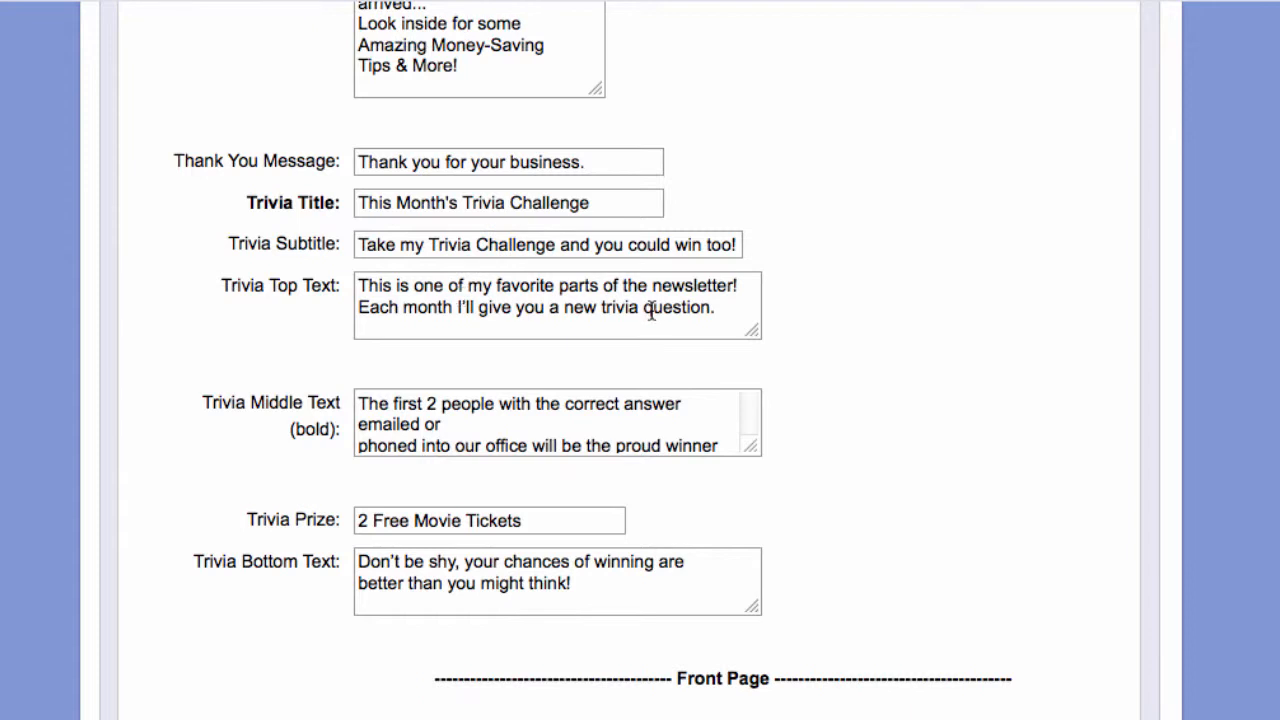
left_click_drag(727, 316, 268, 263)
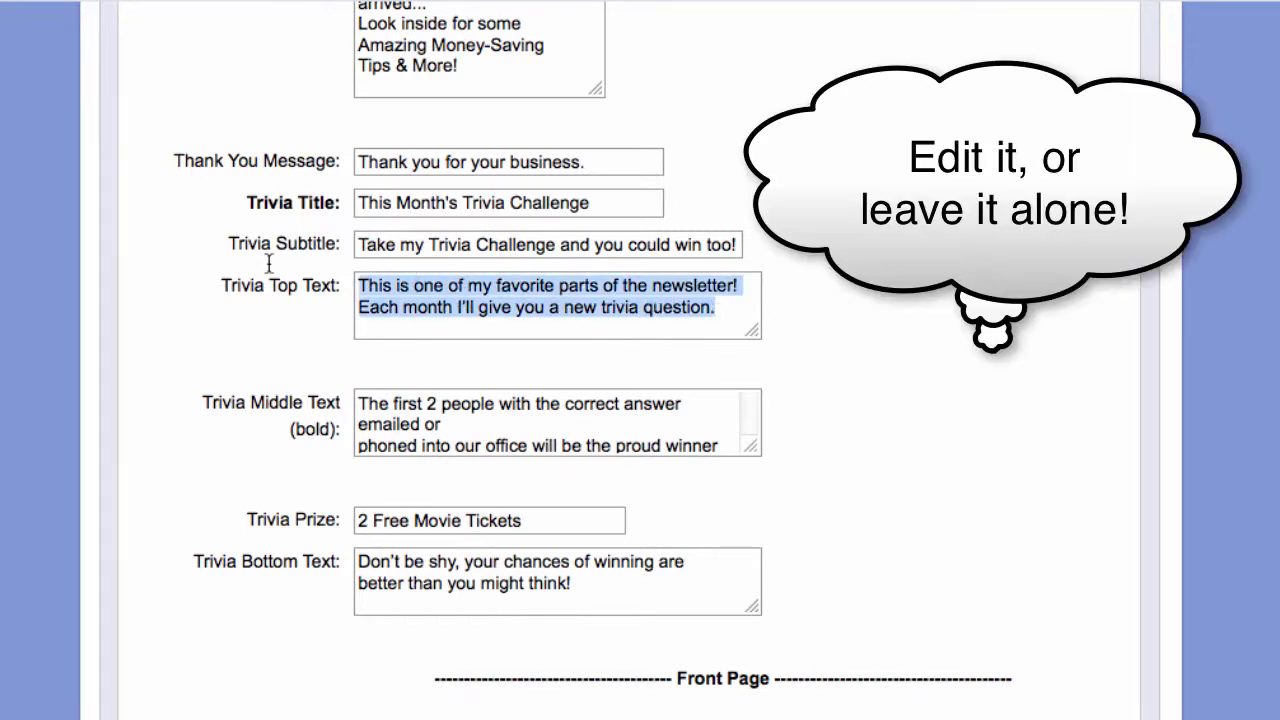
left_click(930, 275)
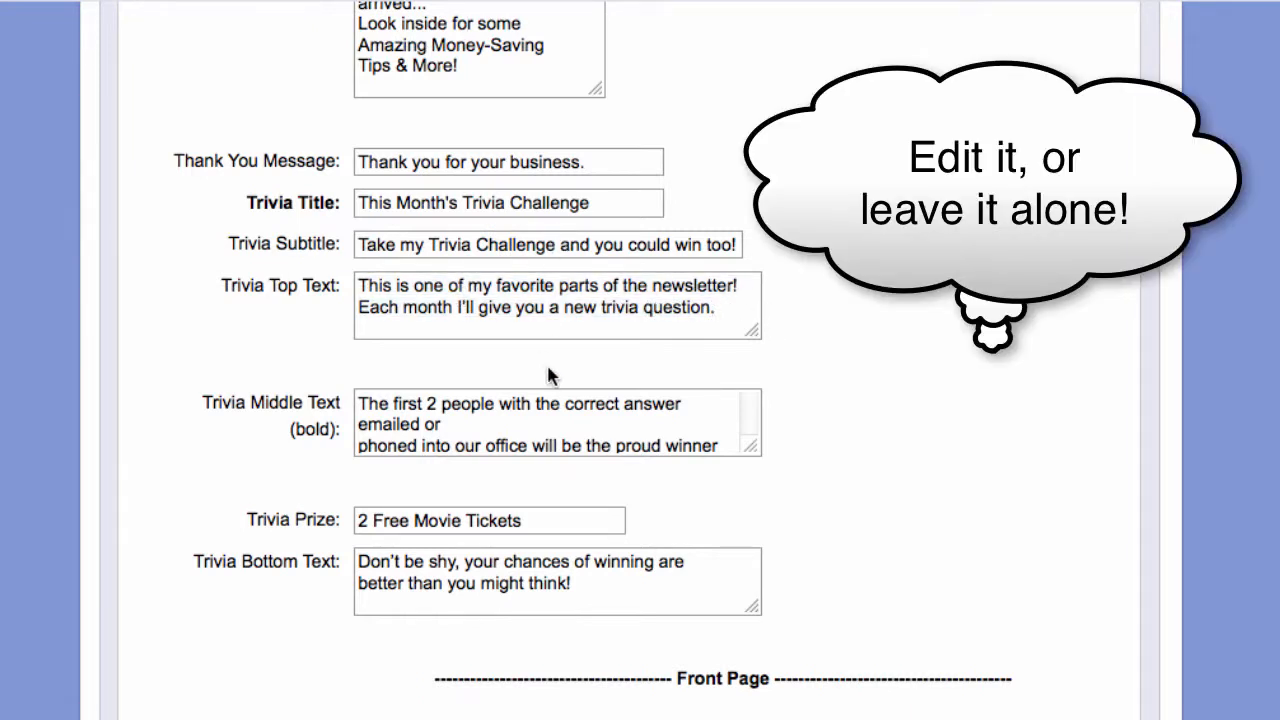
scroll(905, 340, "down", 5)
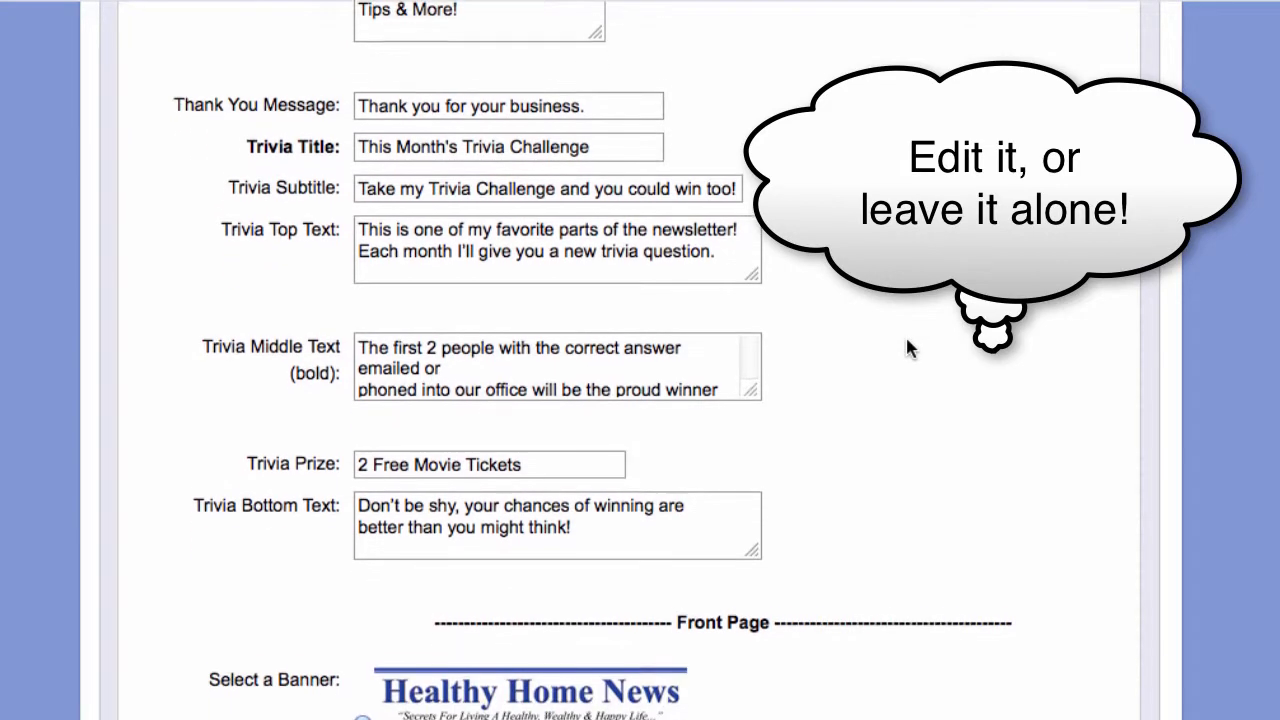
scroll(907, 340, "down", 1)
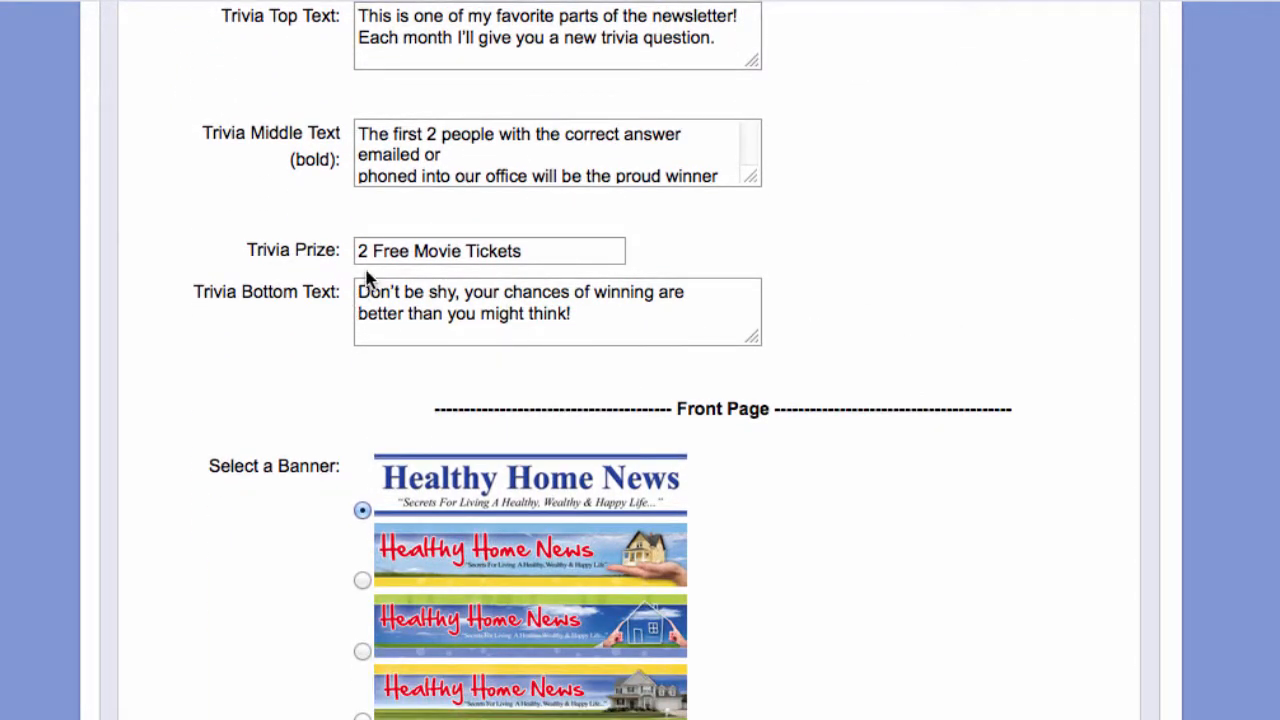
- Change the Trivia Prize from 2 Free Movie Tickets to 4 Starbucks Coffees
left_click_drag(369, 249, 357, 250)
type("4")
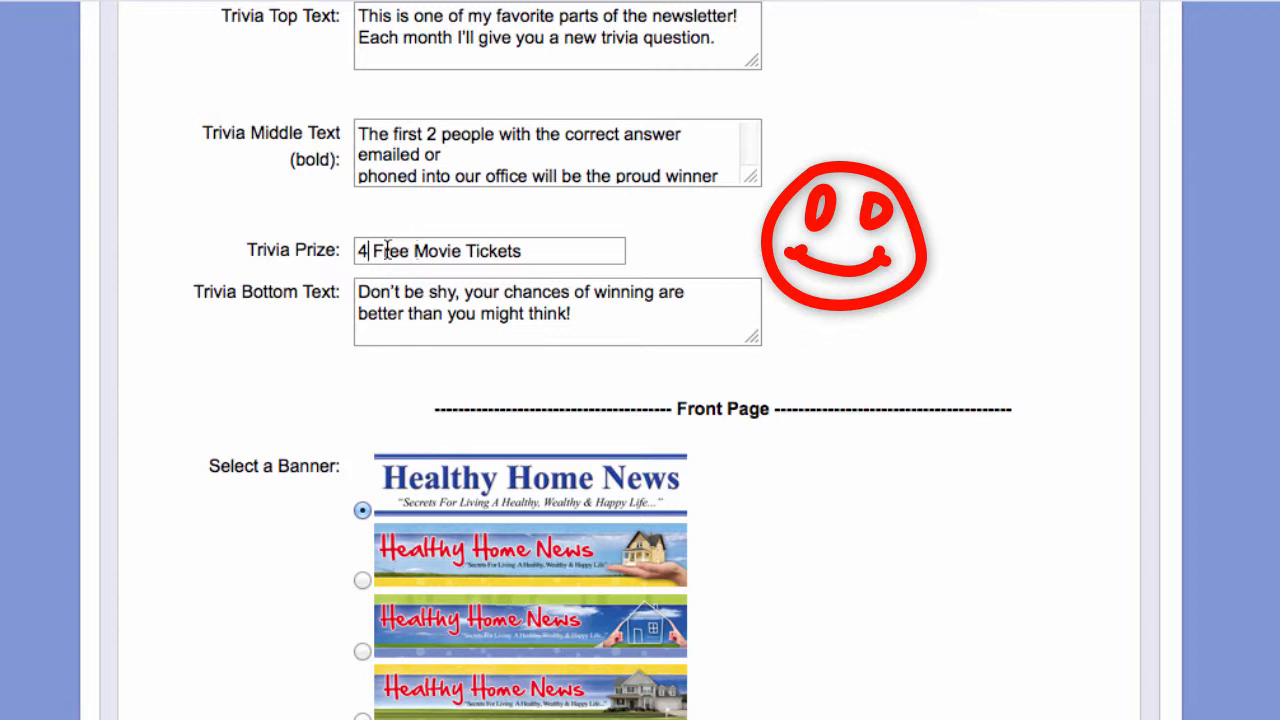
left_click_drag(369, 251, 604, 249)
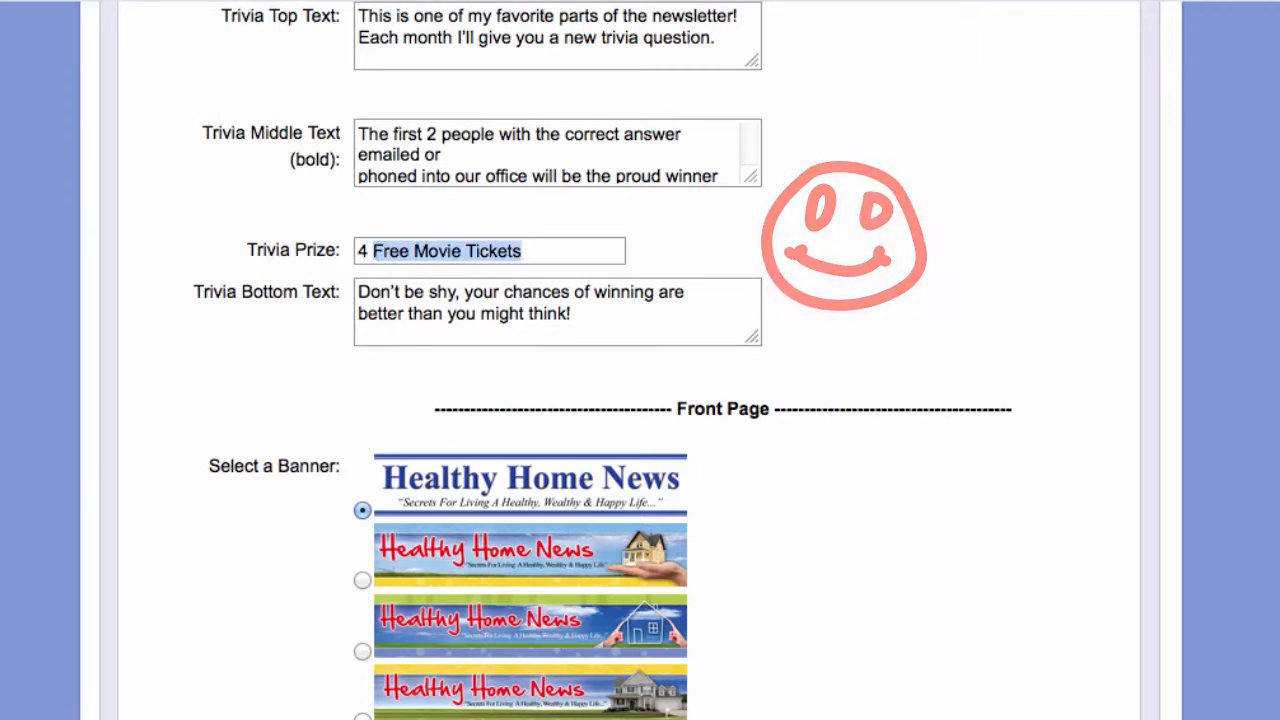
type("Starbucks ")
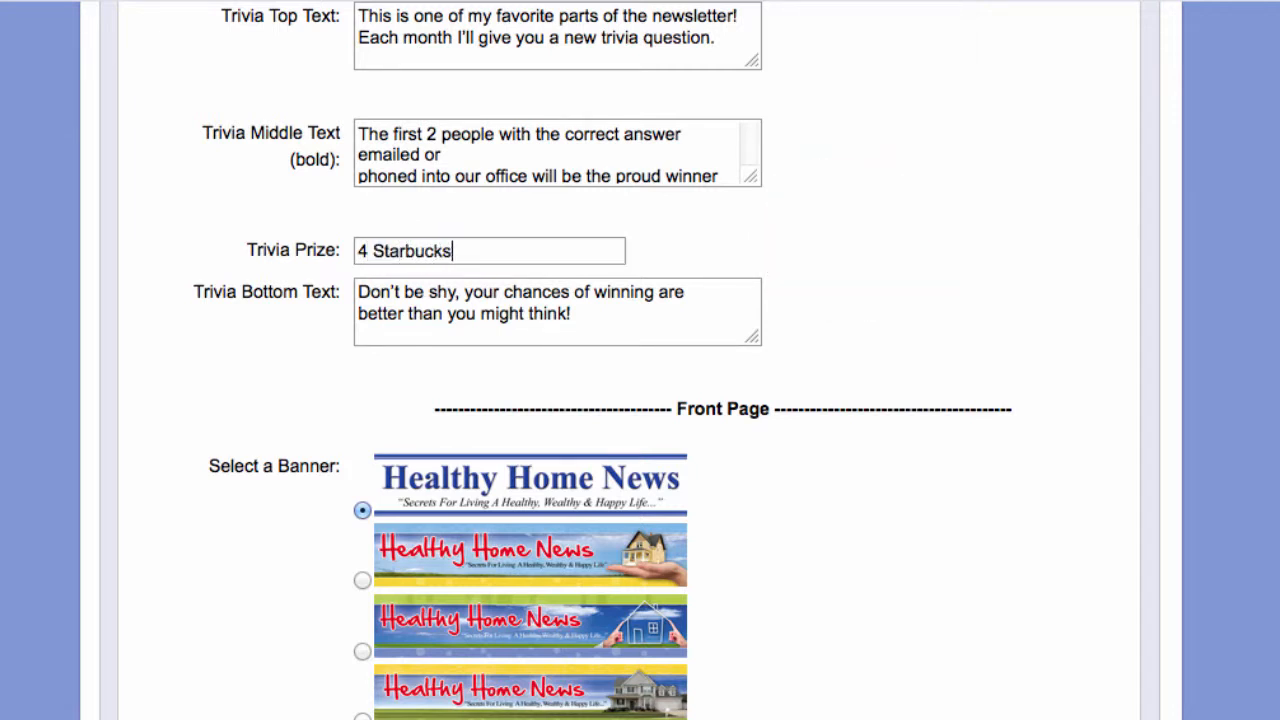
type("Coffees")
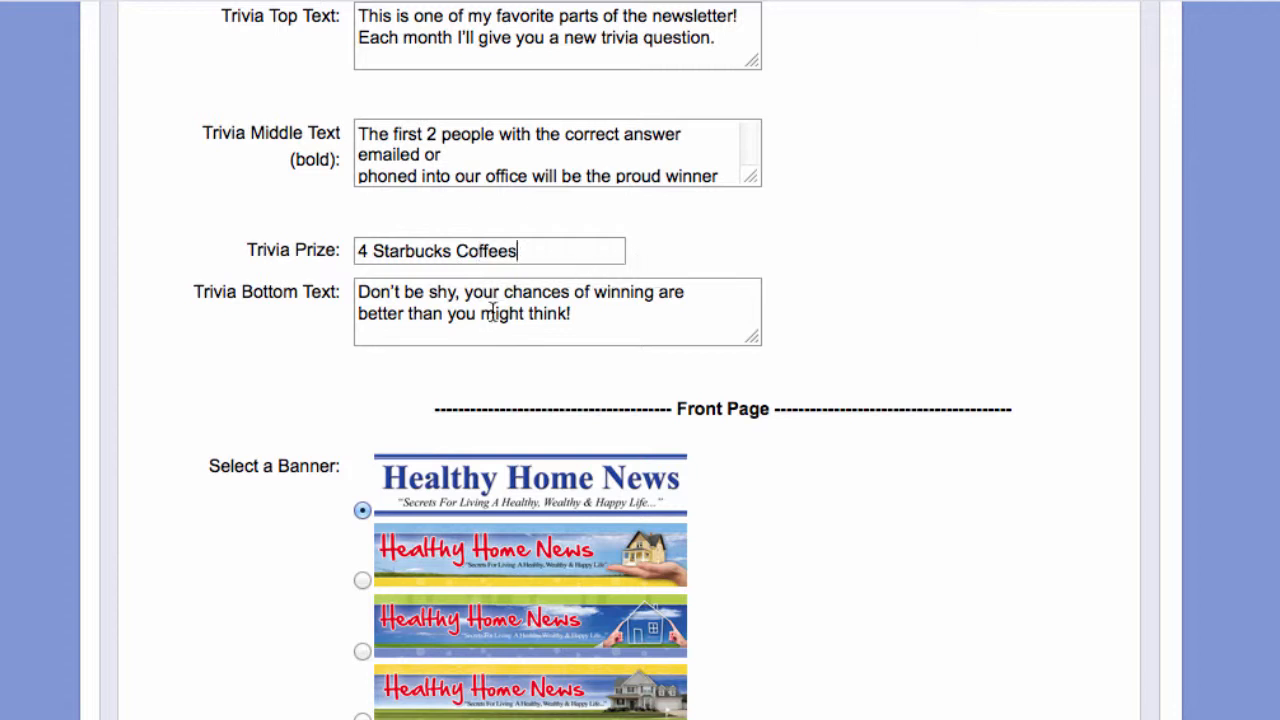
left_click_drag(582, 318, 362, 293)
left_click(918, 349)
scroll(988, 463, "down", 5)
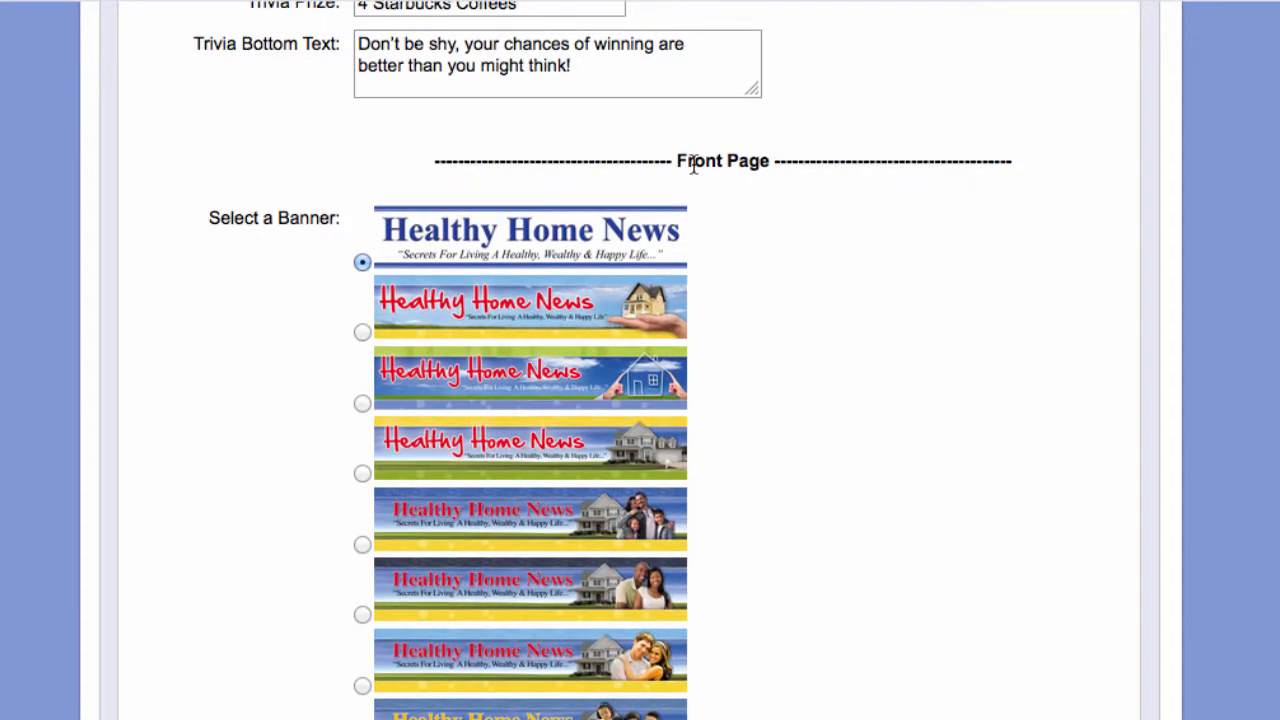
scroll(813, 208, "down", 3)
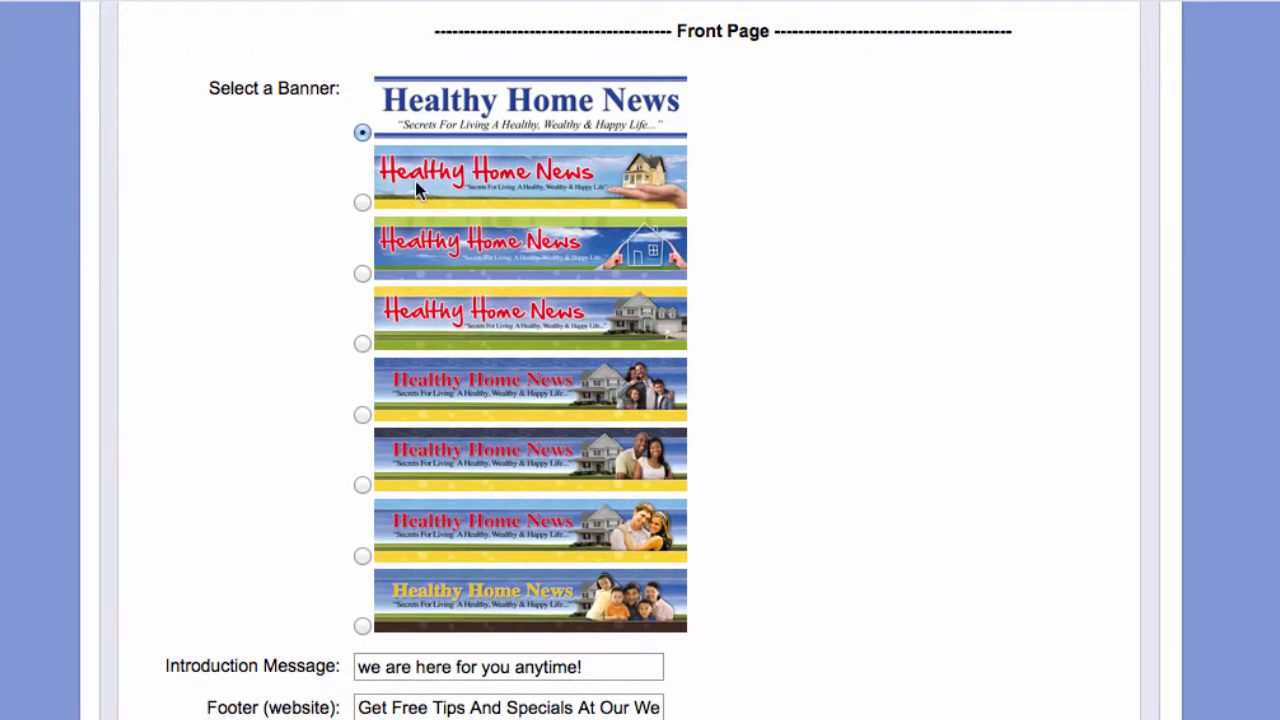
left_click(363, 204)
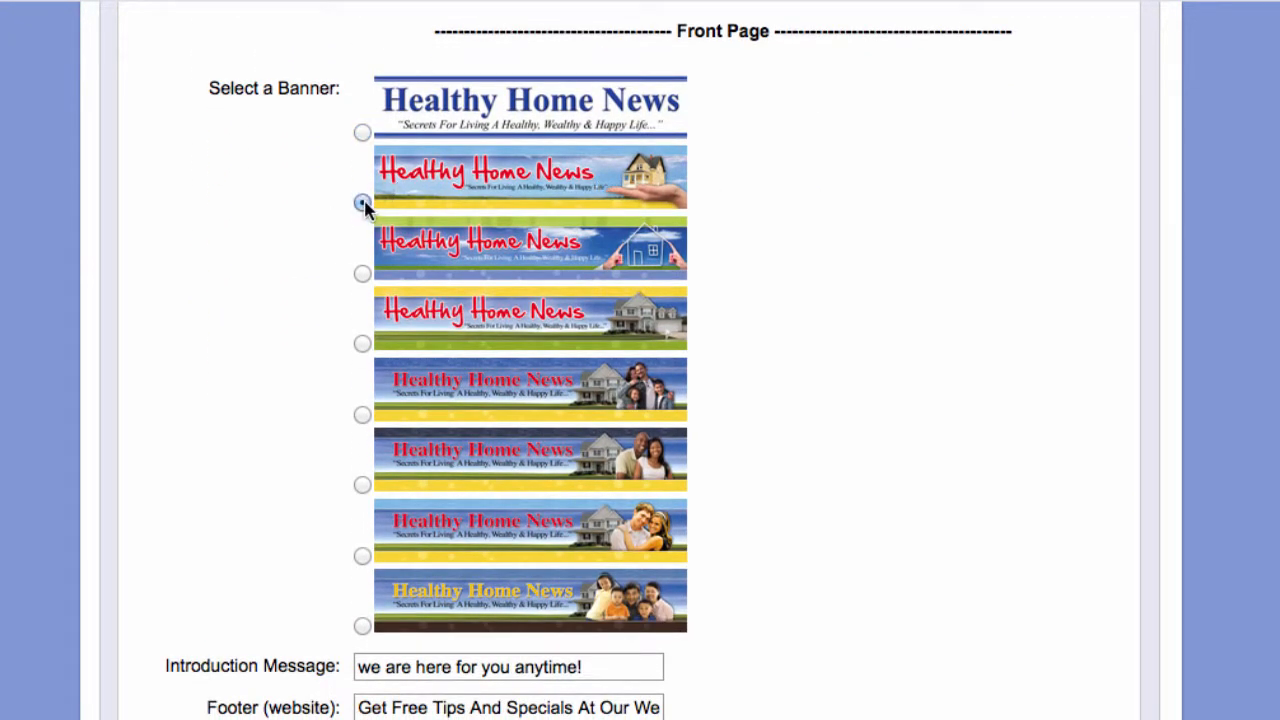
left_click(362, 344)
left_click(362, 556)
left_click(362, 626)
left_click(364, 132)
scroll(640, 360, "down", 5)
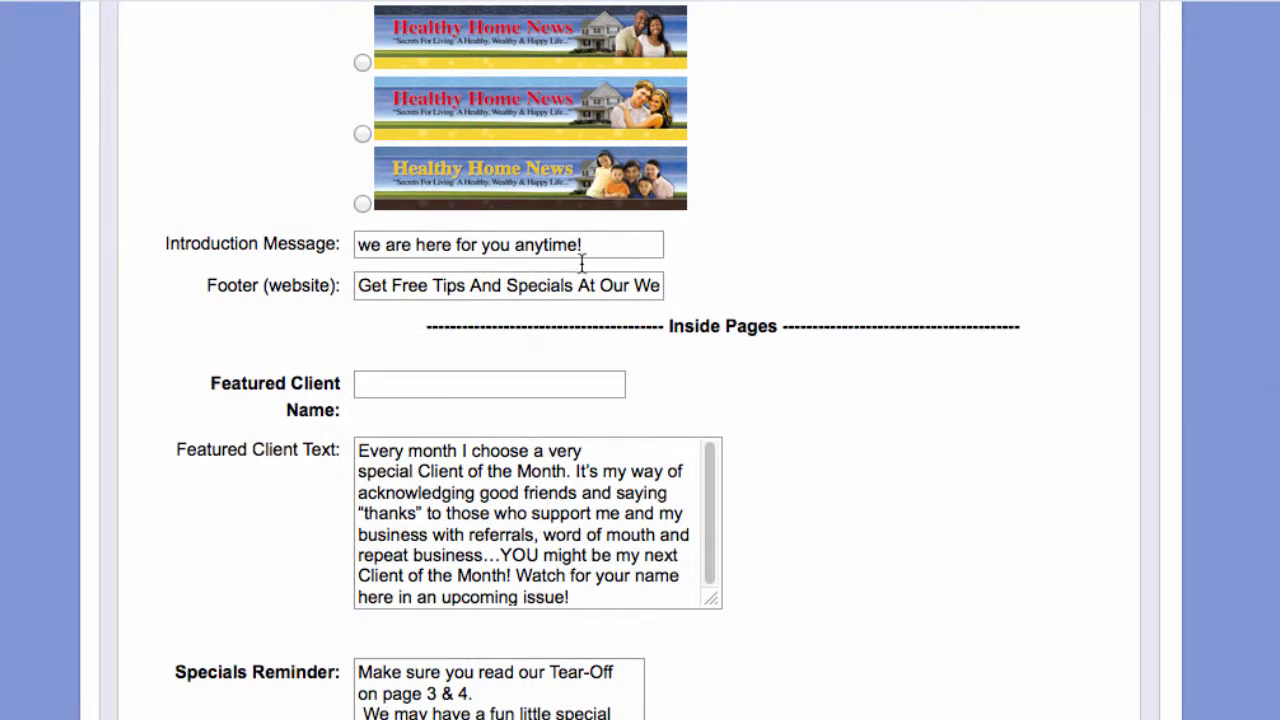
left_click_drag(607, 245, 351, 234)
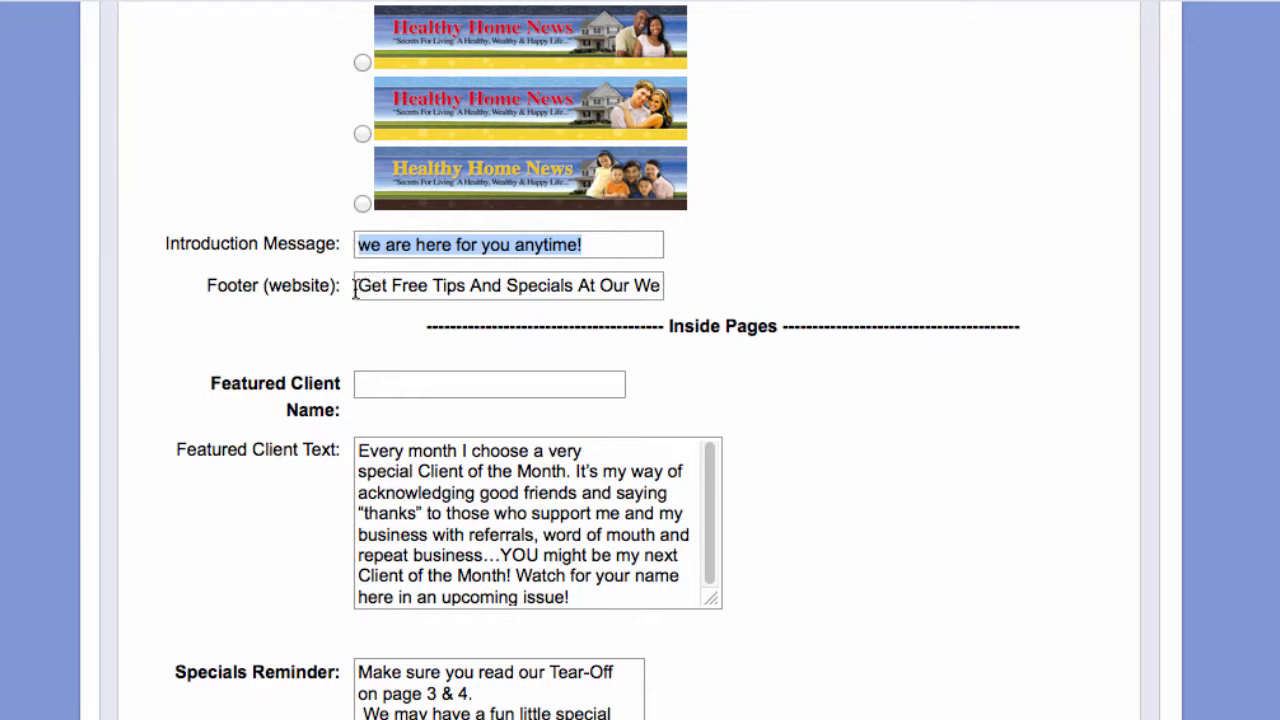
left_click_drag(355, 288, 676, 305)
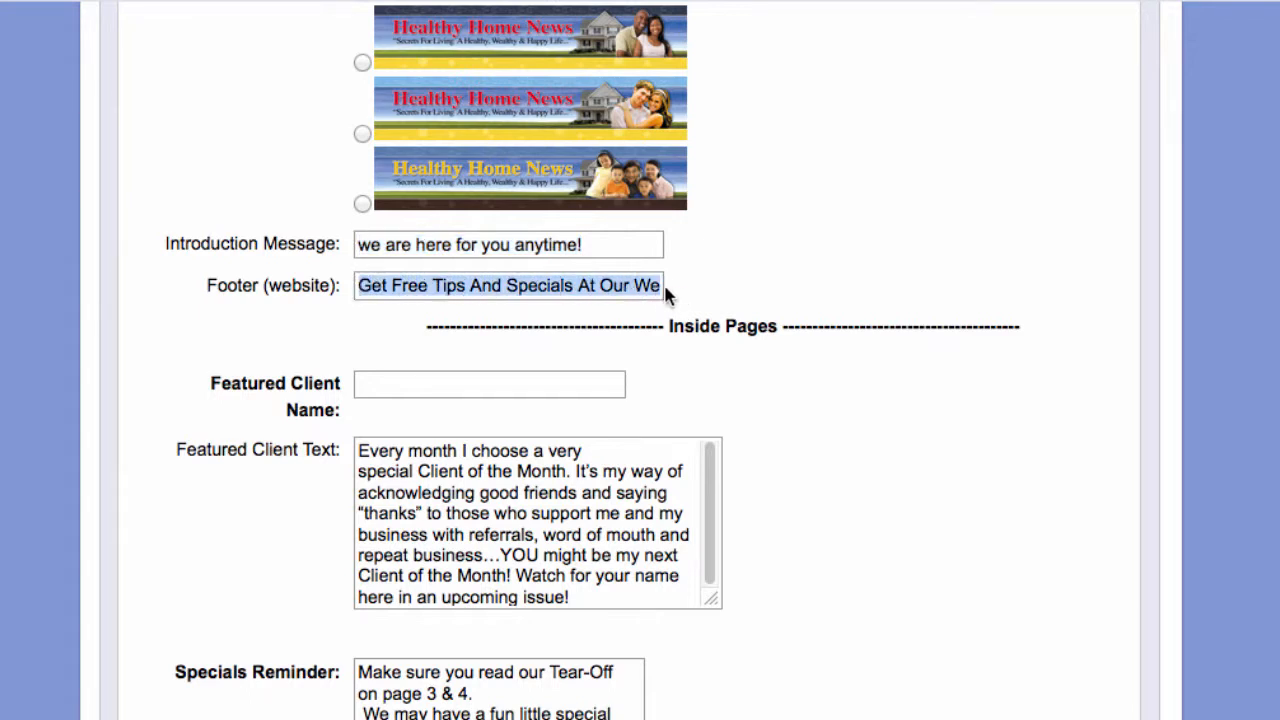
left_click_drag(597, 289, 734, 291)
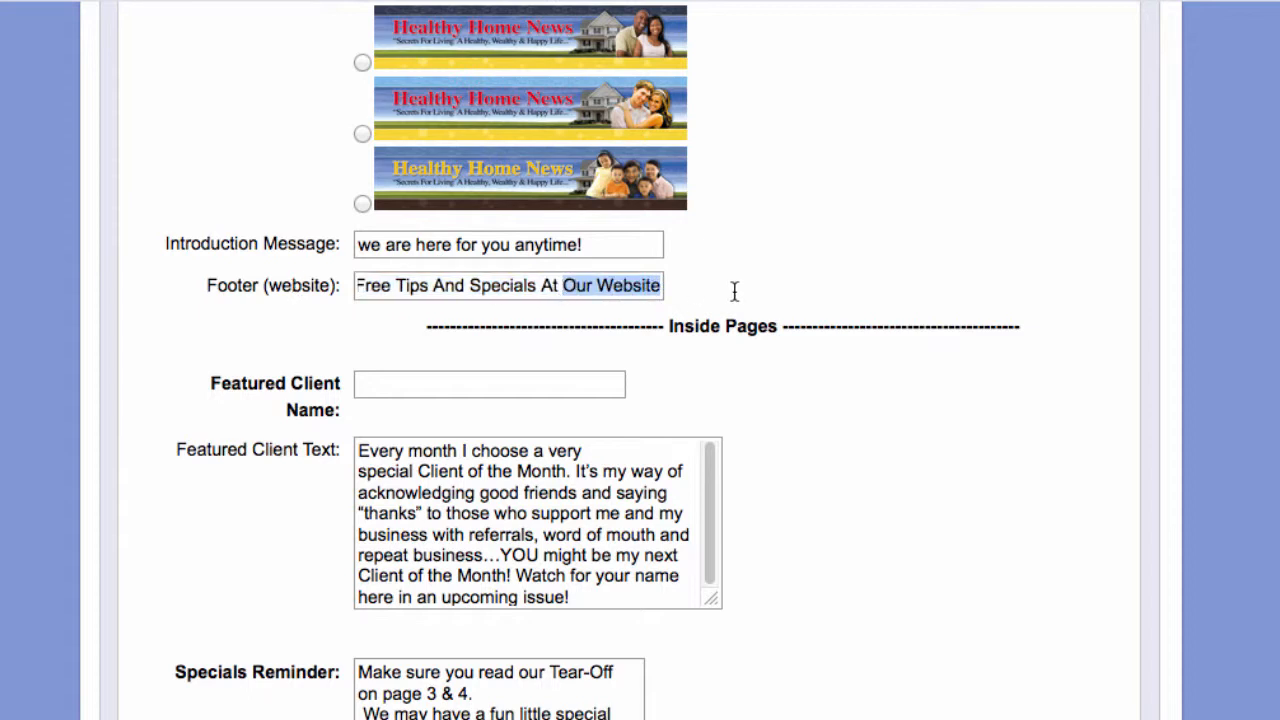
left_click(610, 288)
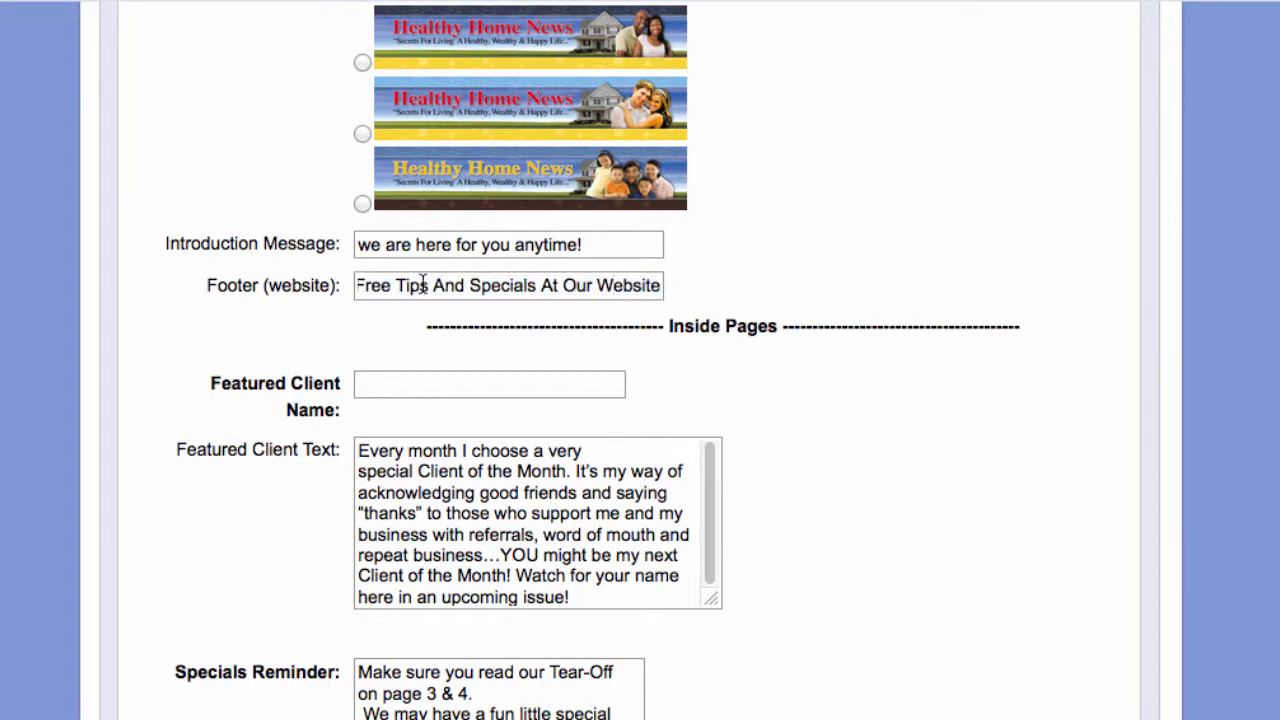
left_click_drag(427, 288, 330, 286)
left_click(499, 289)
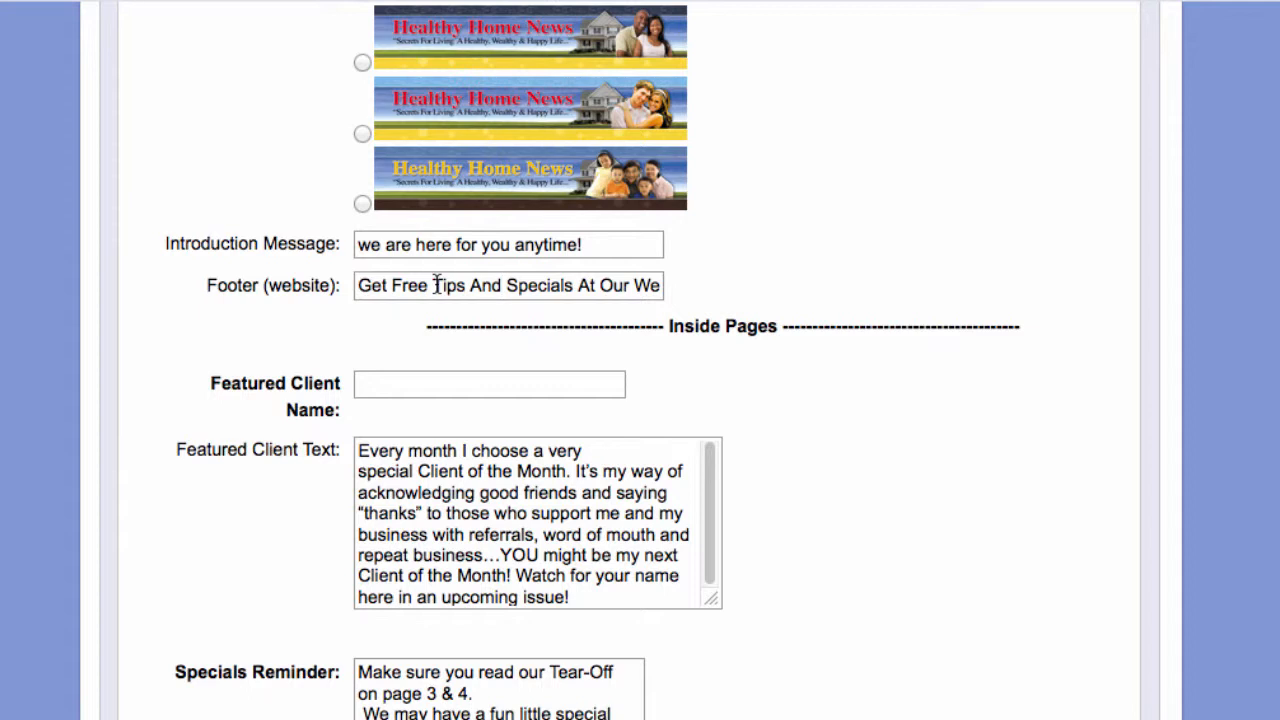
- Enter the featured client's name and review the featured client text
scroll(1023, 450, "down", 4)
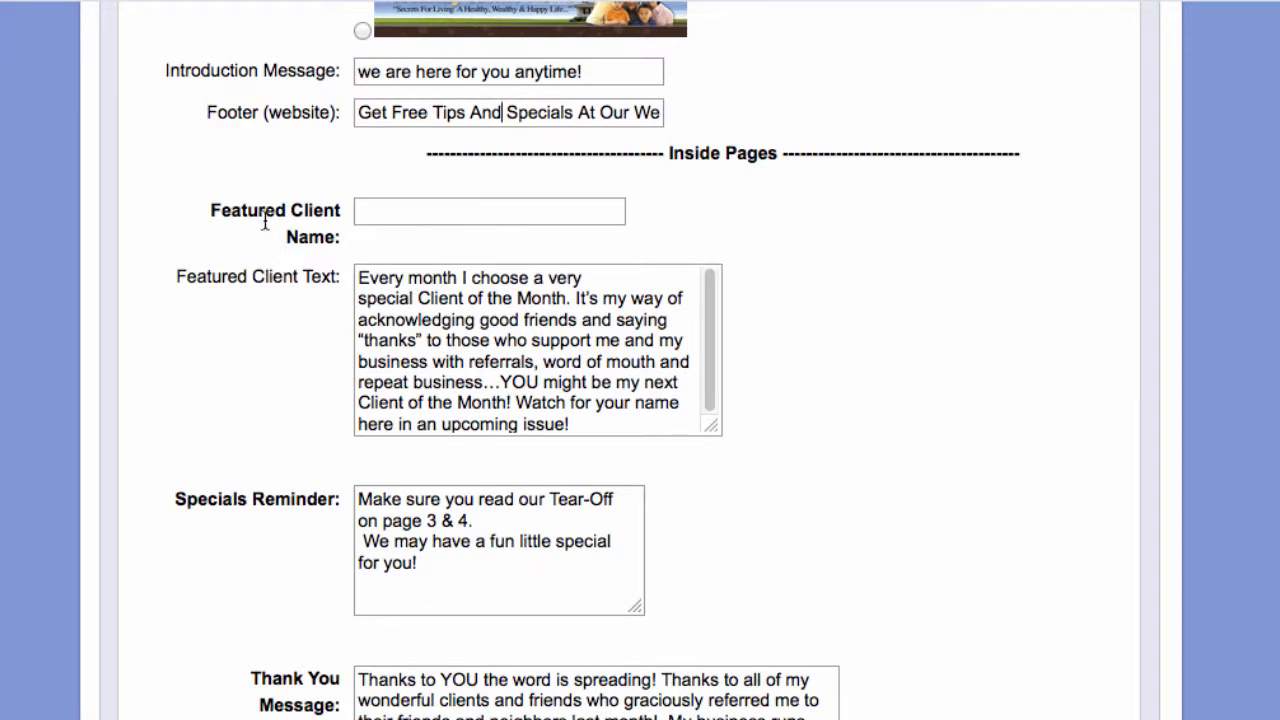
left_click(402, 214)
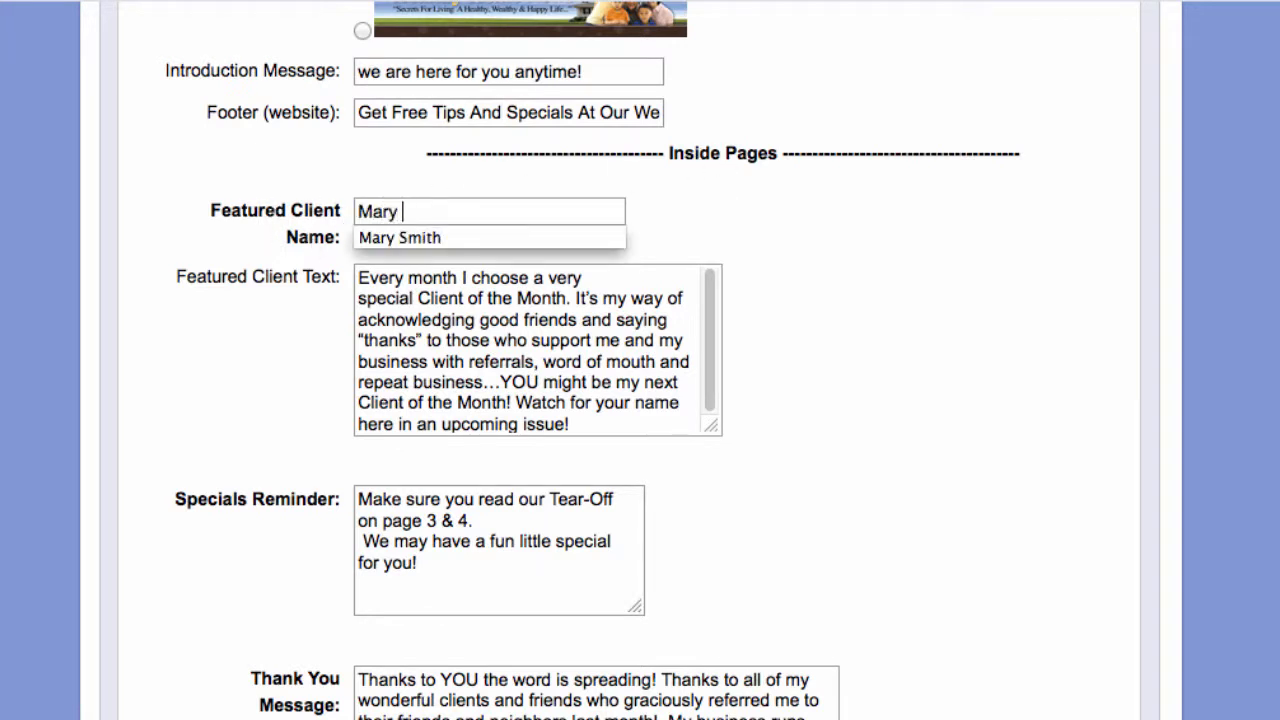
key("Tab")
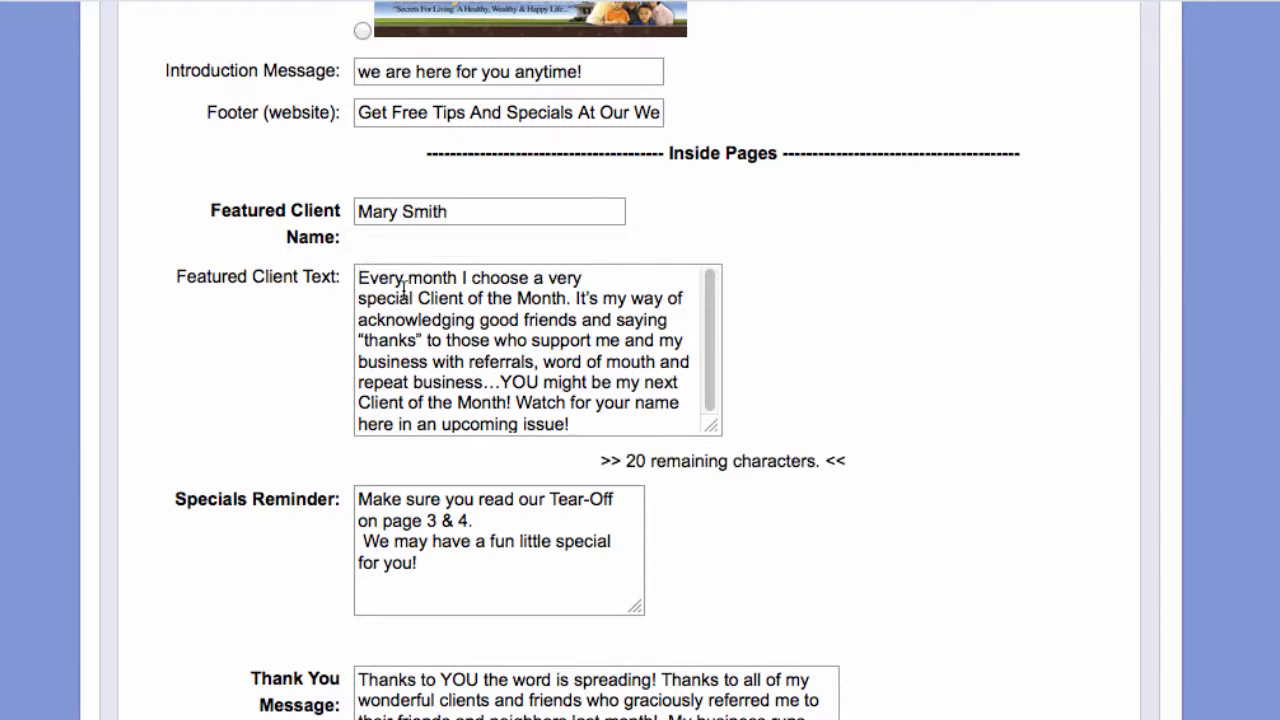
left_click_drag(419, 298, 568, 320)
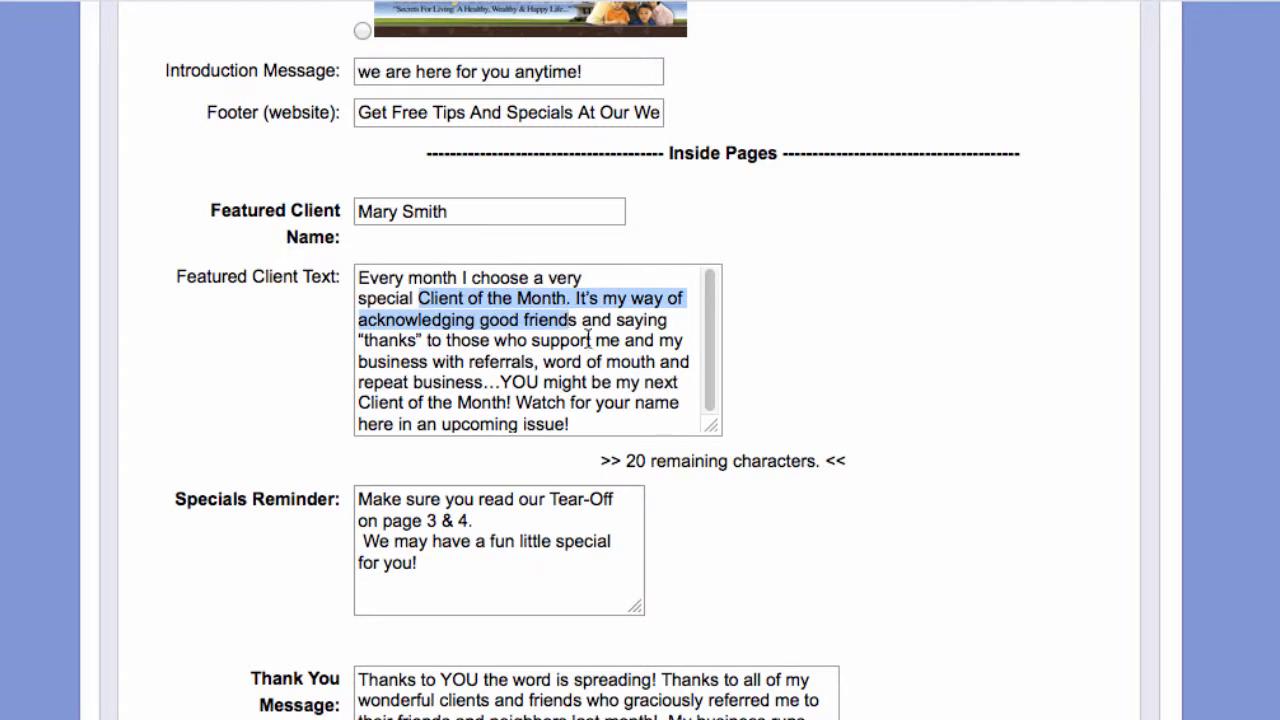
left_click(428, 299)
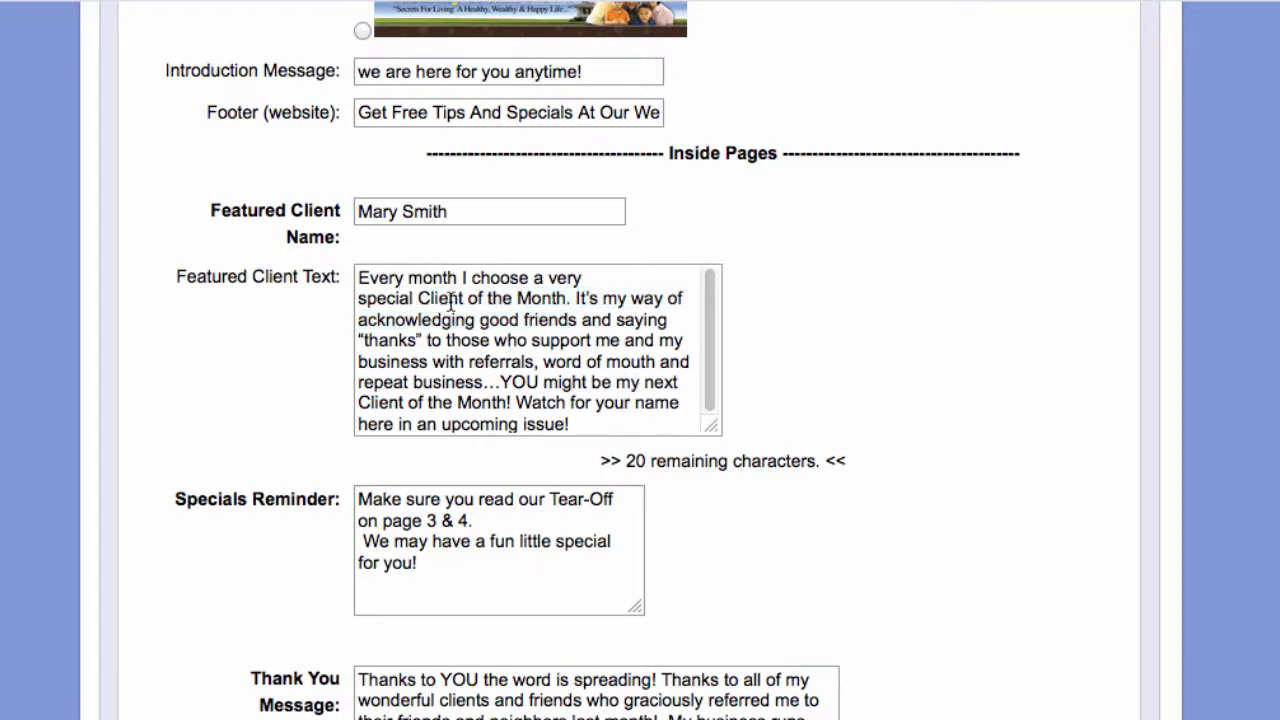
left_click_drag(401, 280, 575, 395)
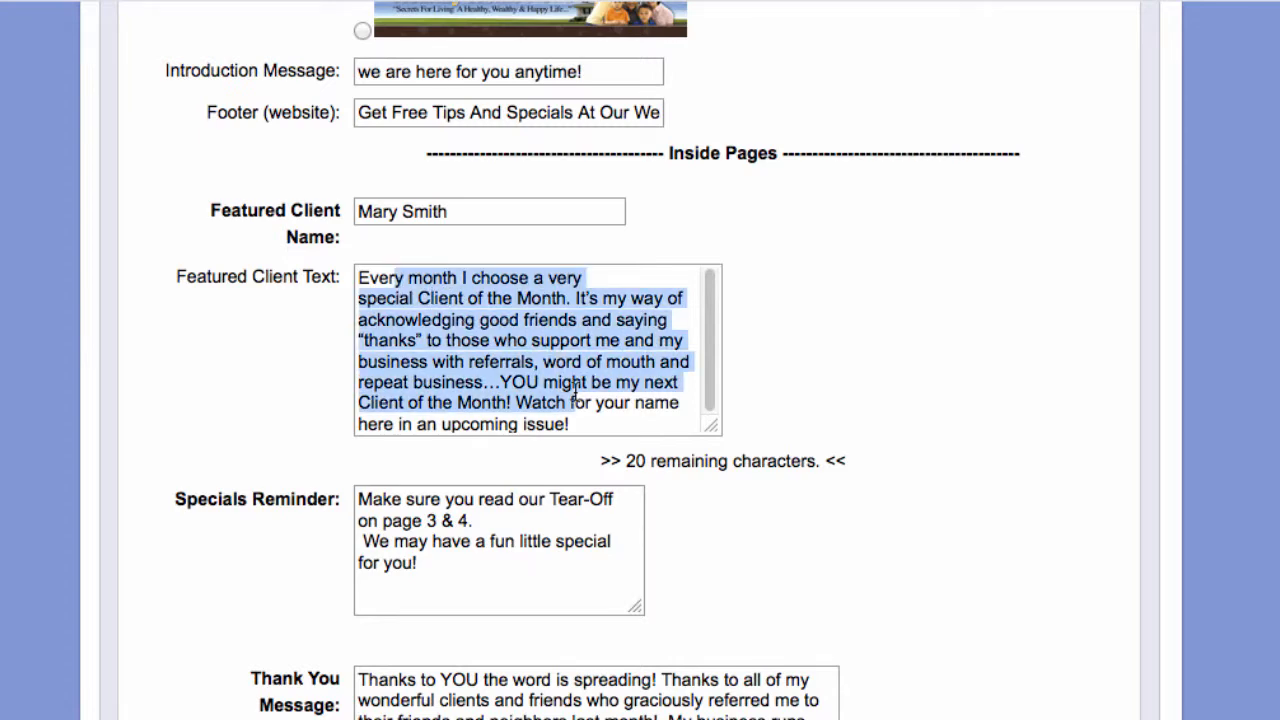
left_click(837, 405)
- Check the Specials Reminder pointing readers to the Tear-Off on page 3 & 4
scroll(857, 491, "down", 3)
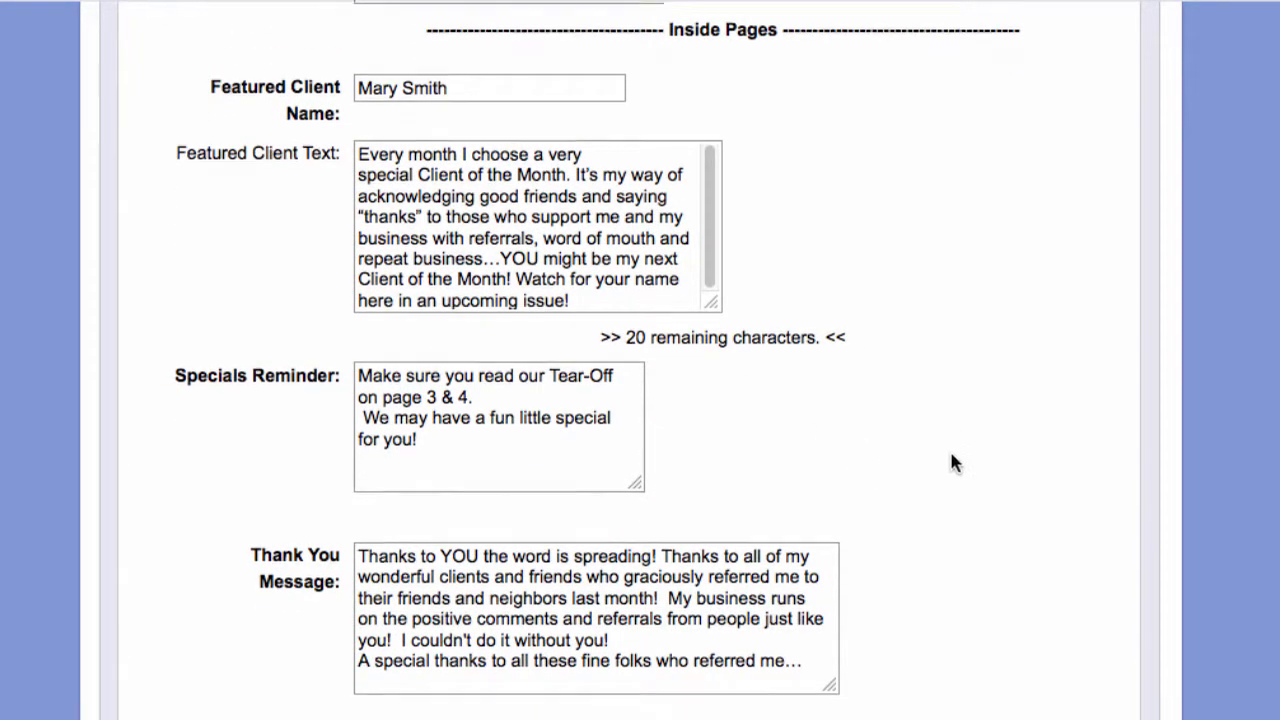
scroll(951, 461, "down", 5)
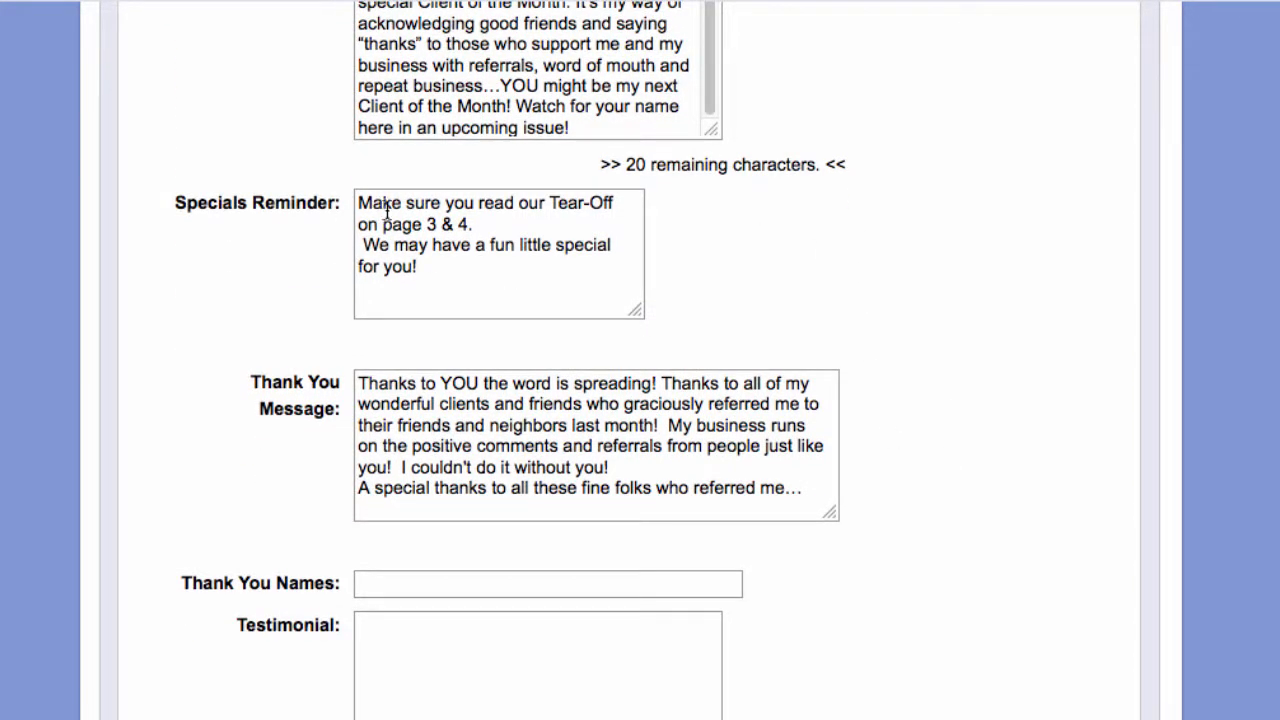
left_click_drag(394, 224, 475, 226)
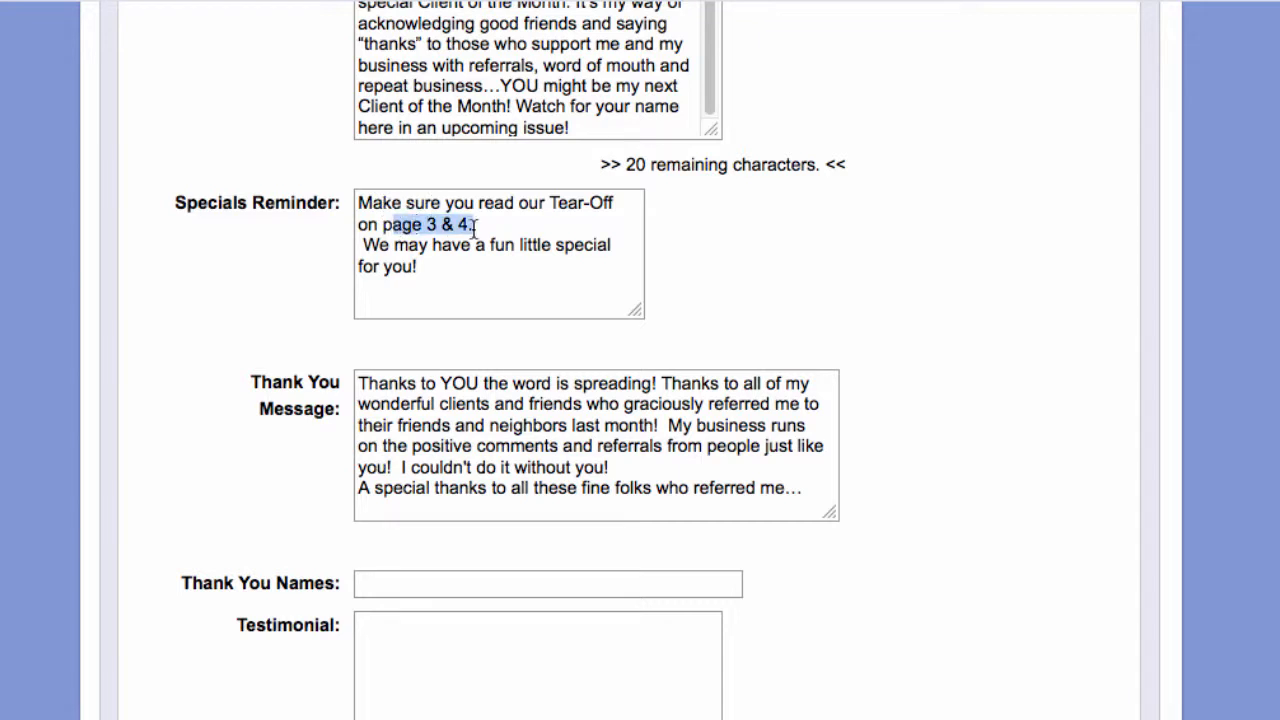
left_click(460, 270)
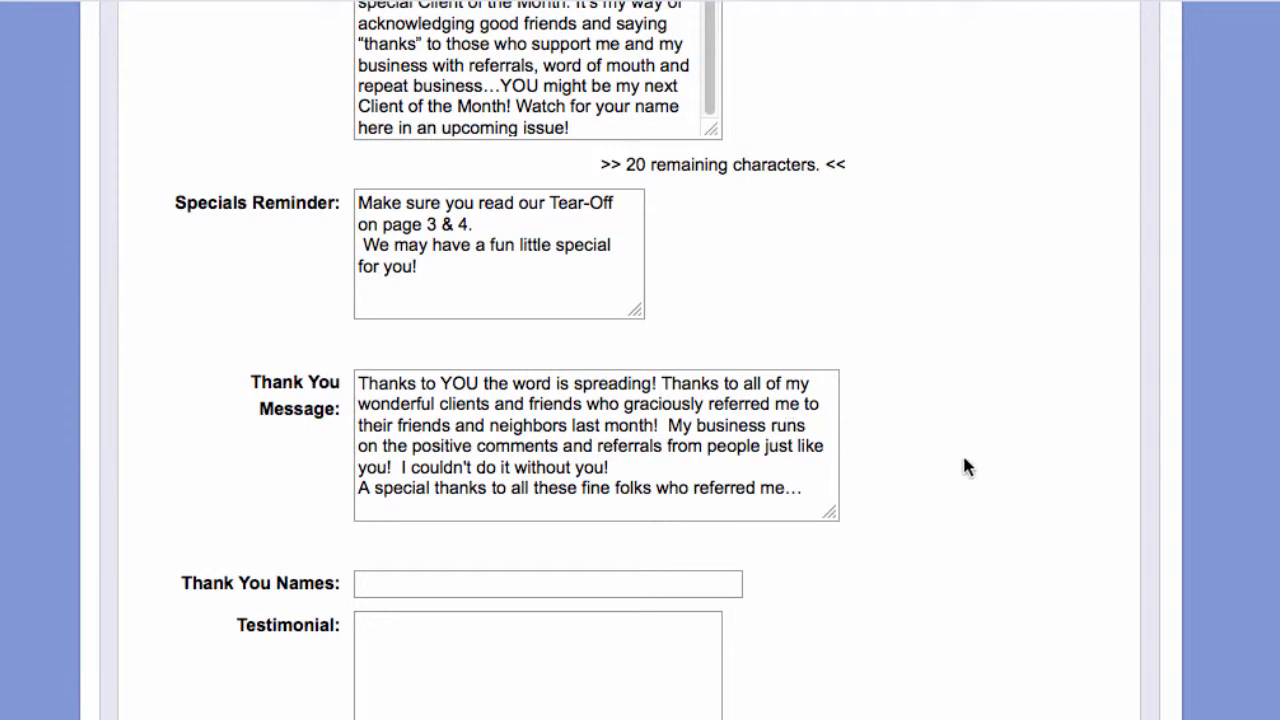
scroll(965, 460, "down", 3)
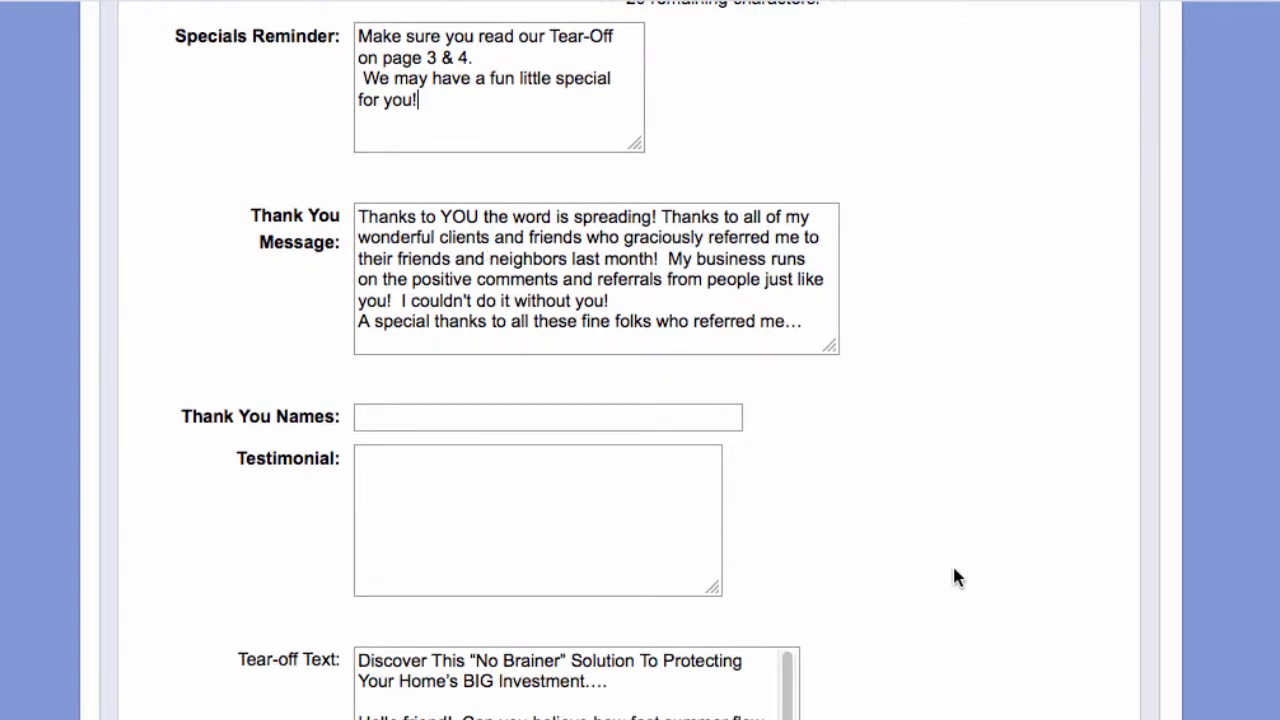
scroll(952, 570, "down", 3)
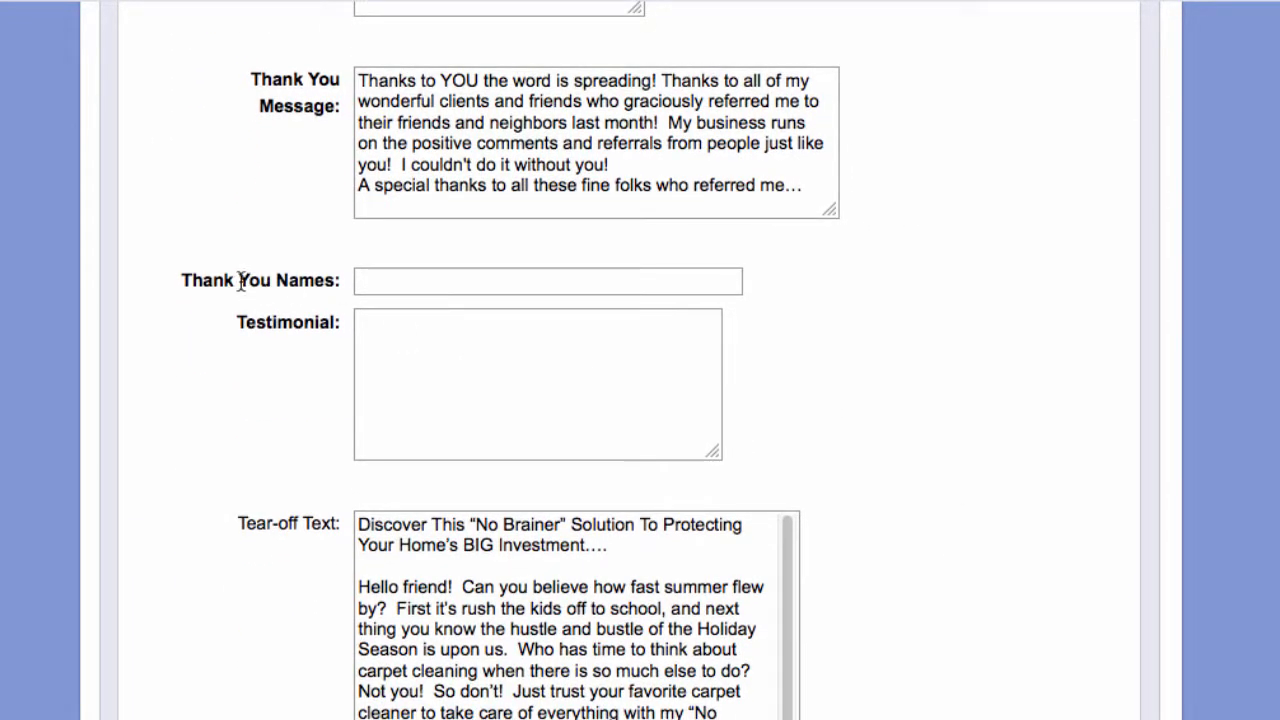
- Fill in the thank-you names and the testimonial 'I love what you do... with my friends and family!!!'
left_click(392, 281)
type("Bob")
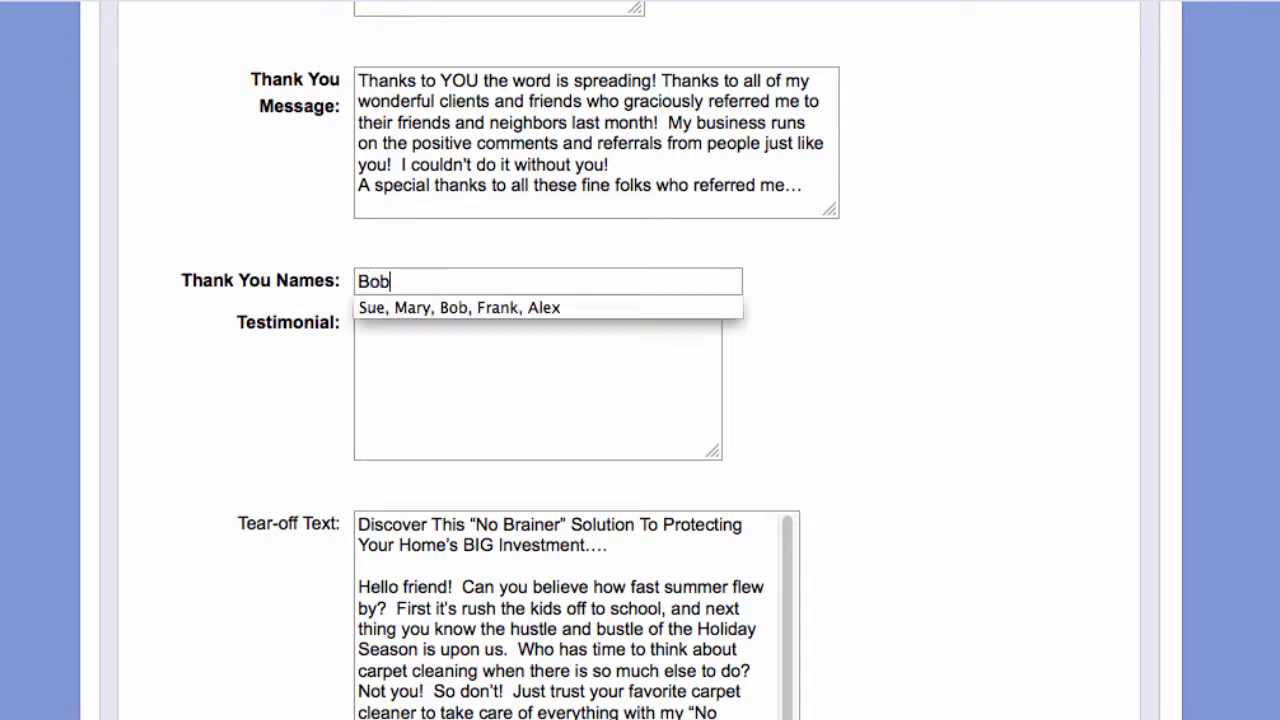
type(", Sure, M")
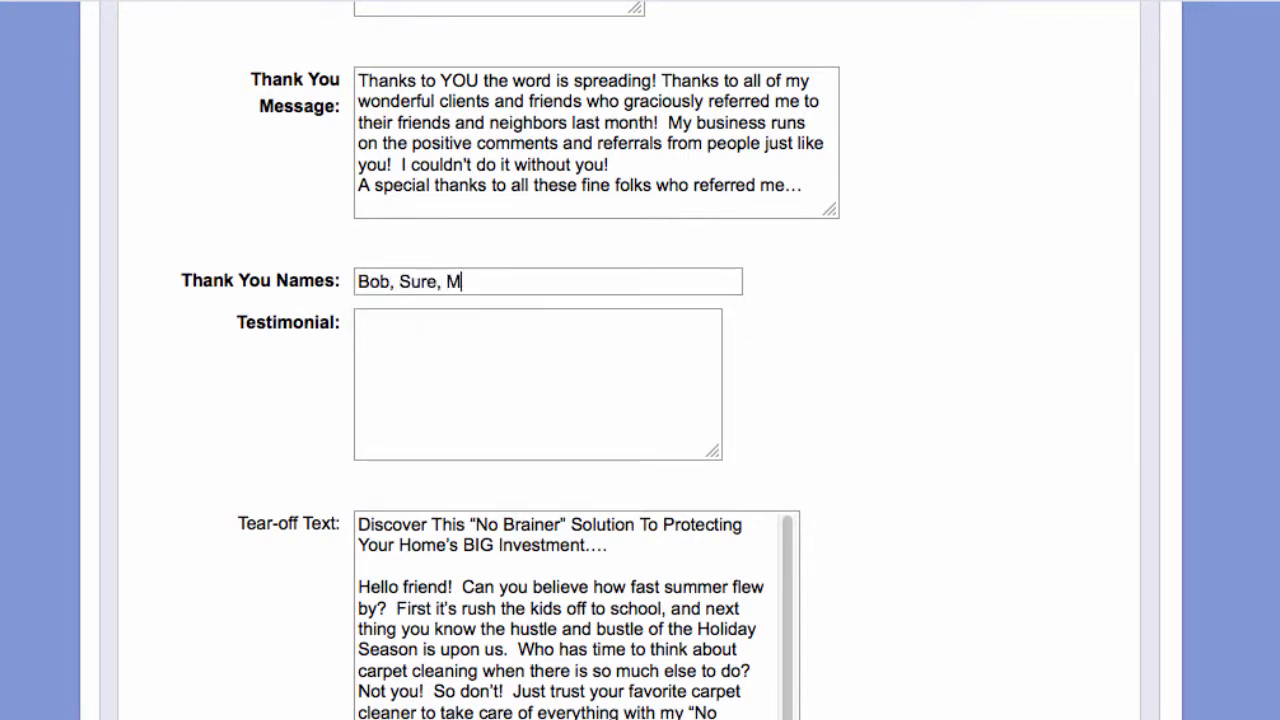
type("ary, Frank")
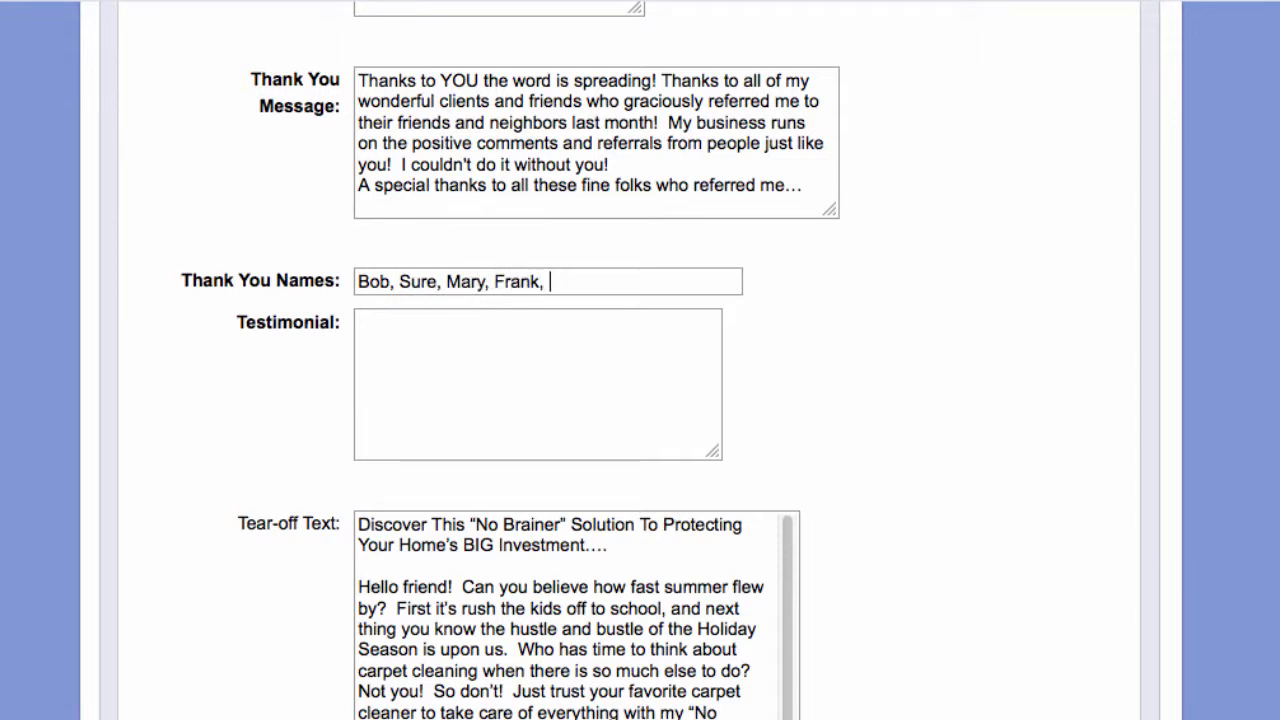
type(", Laru")
type("ura")
key("Tab")
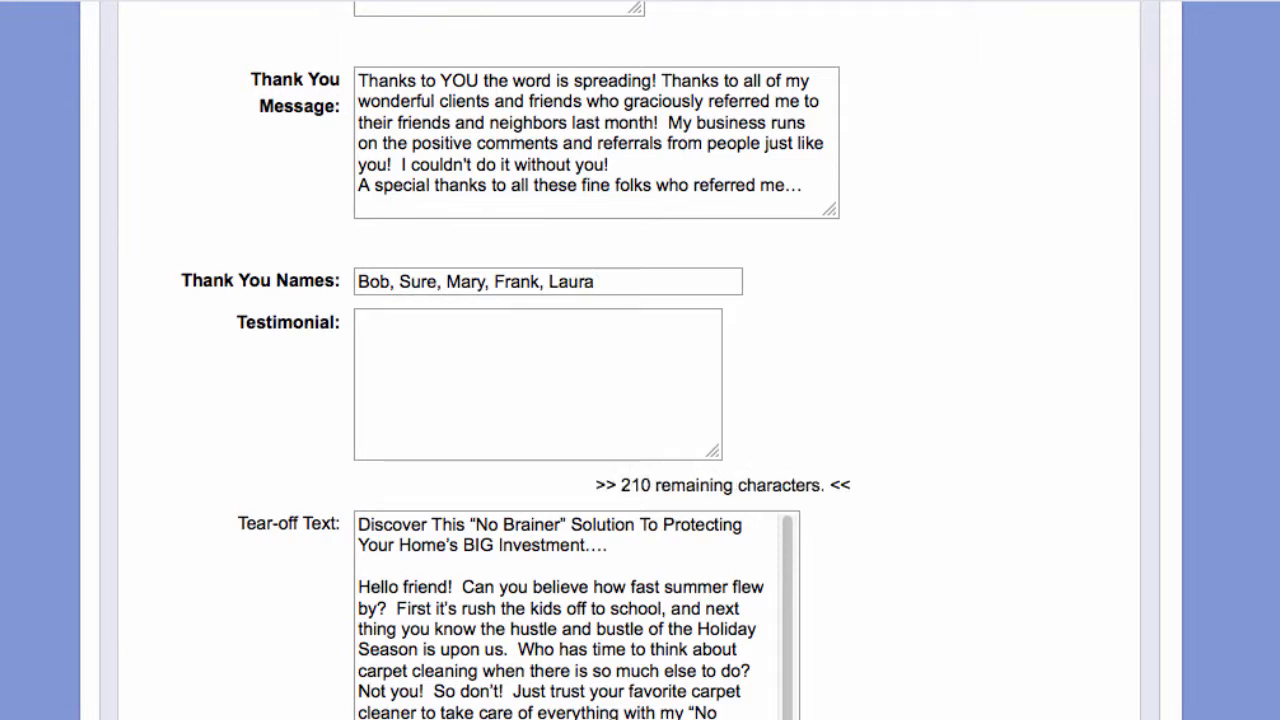
type("I love wh")
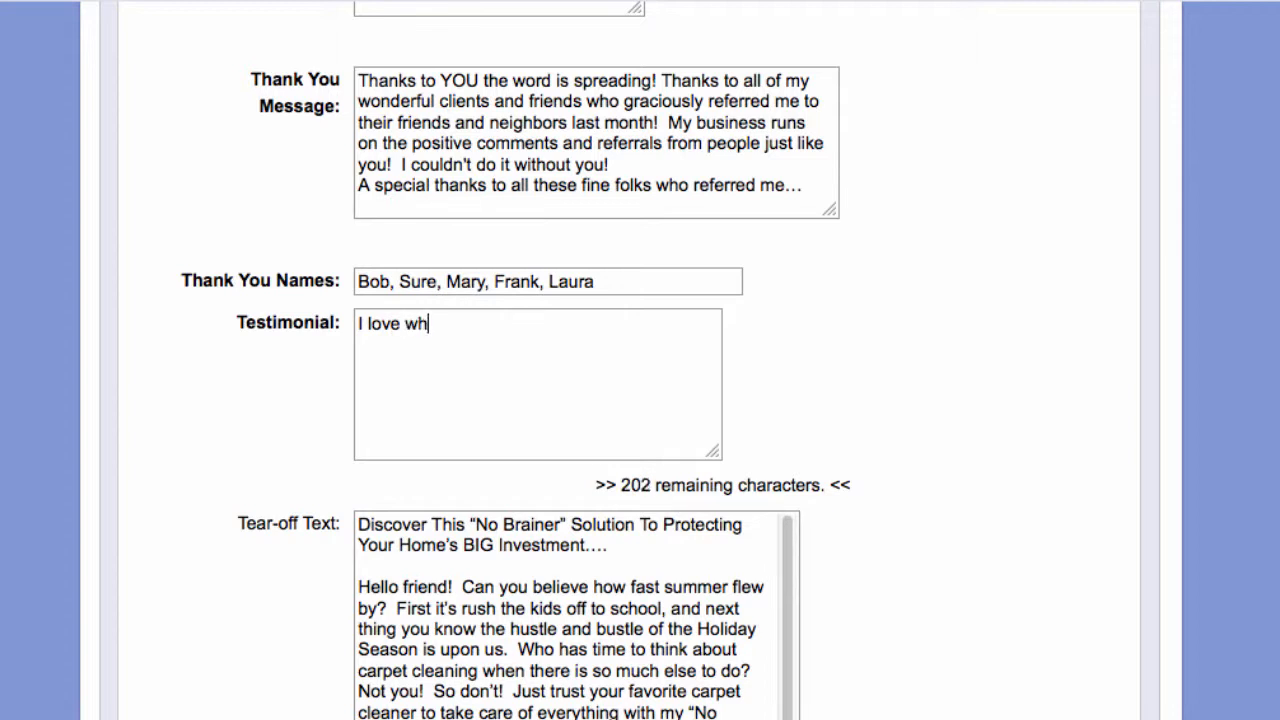
type("at you do... ")
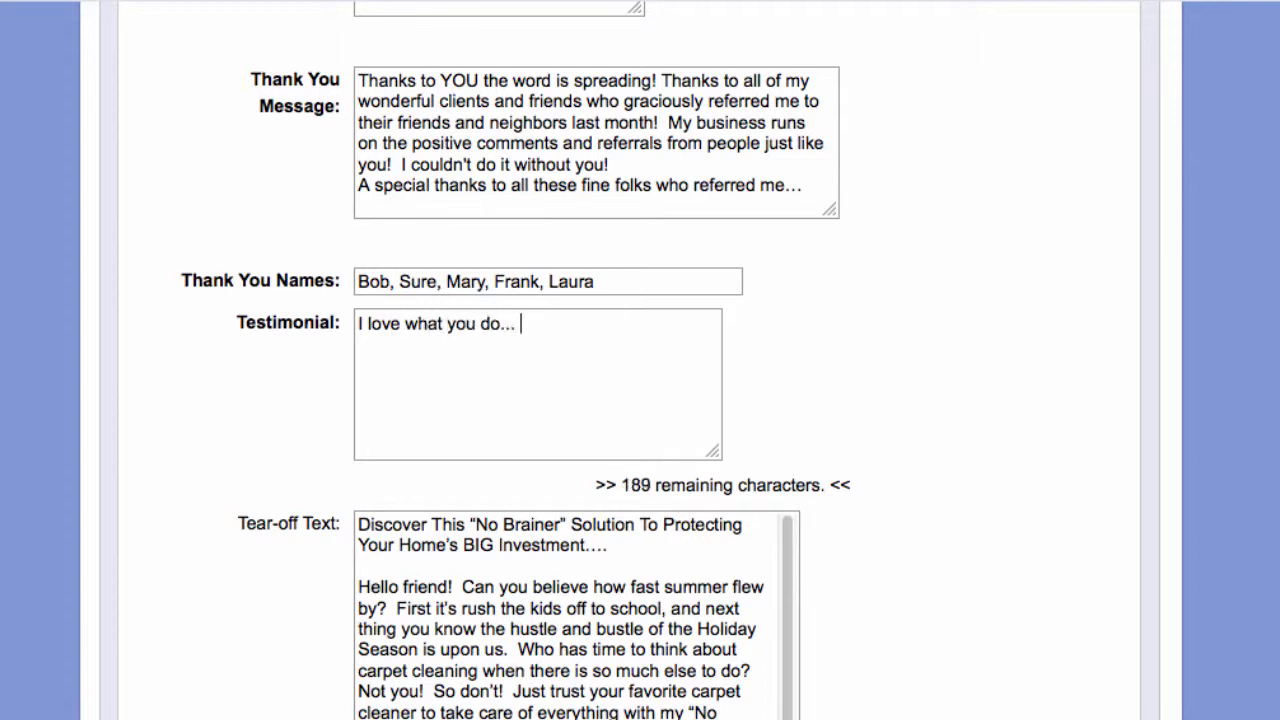
type("I can't wait")
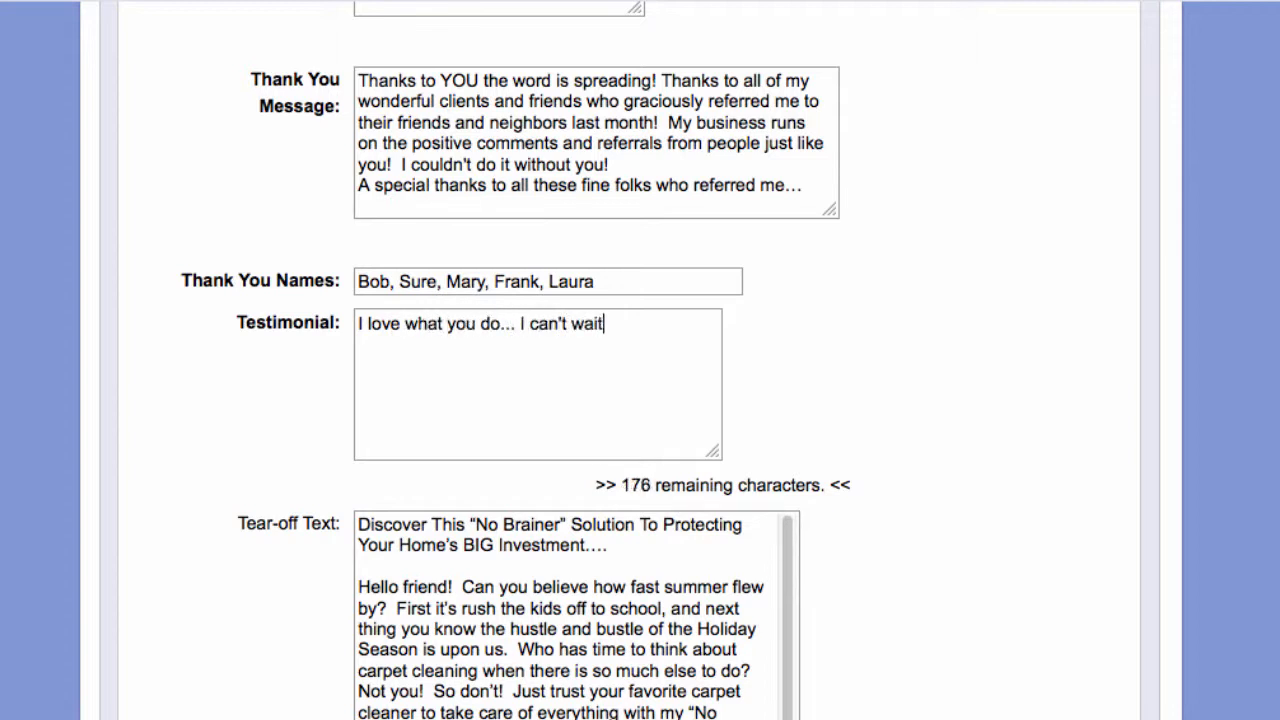
type(" to share you ")
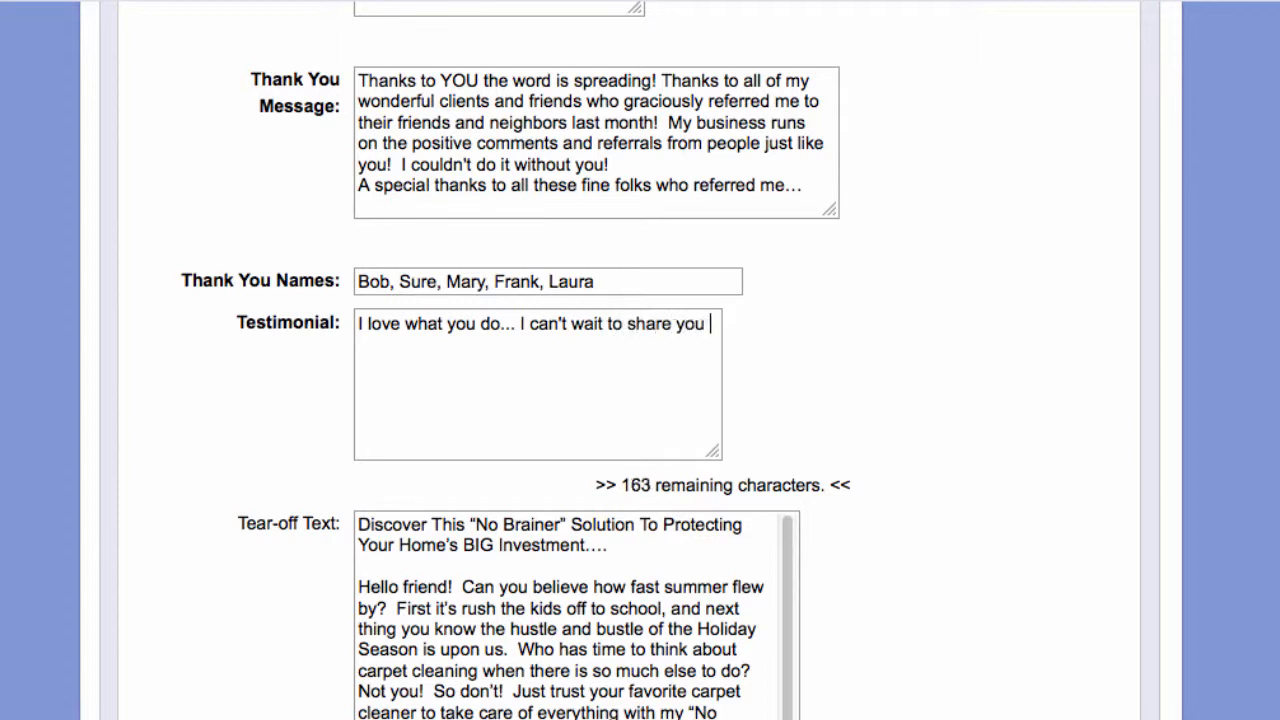
type("with my fri")
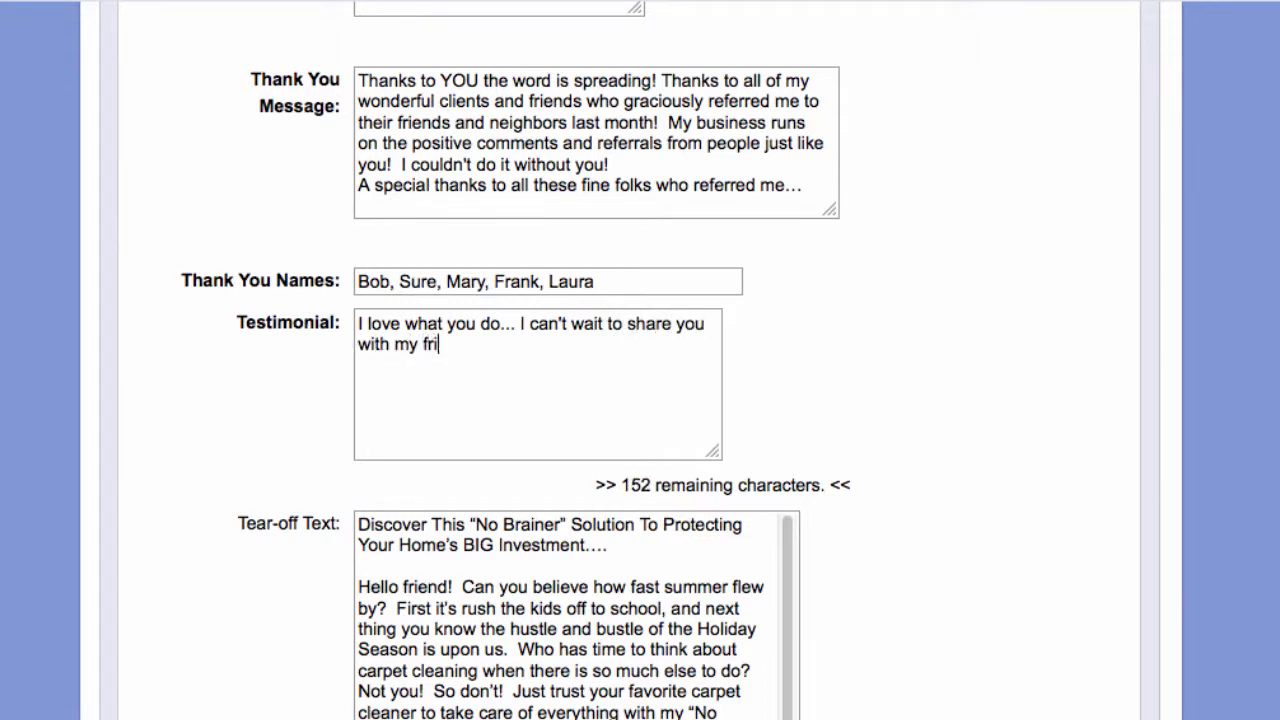
type("ends and f")
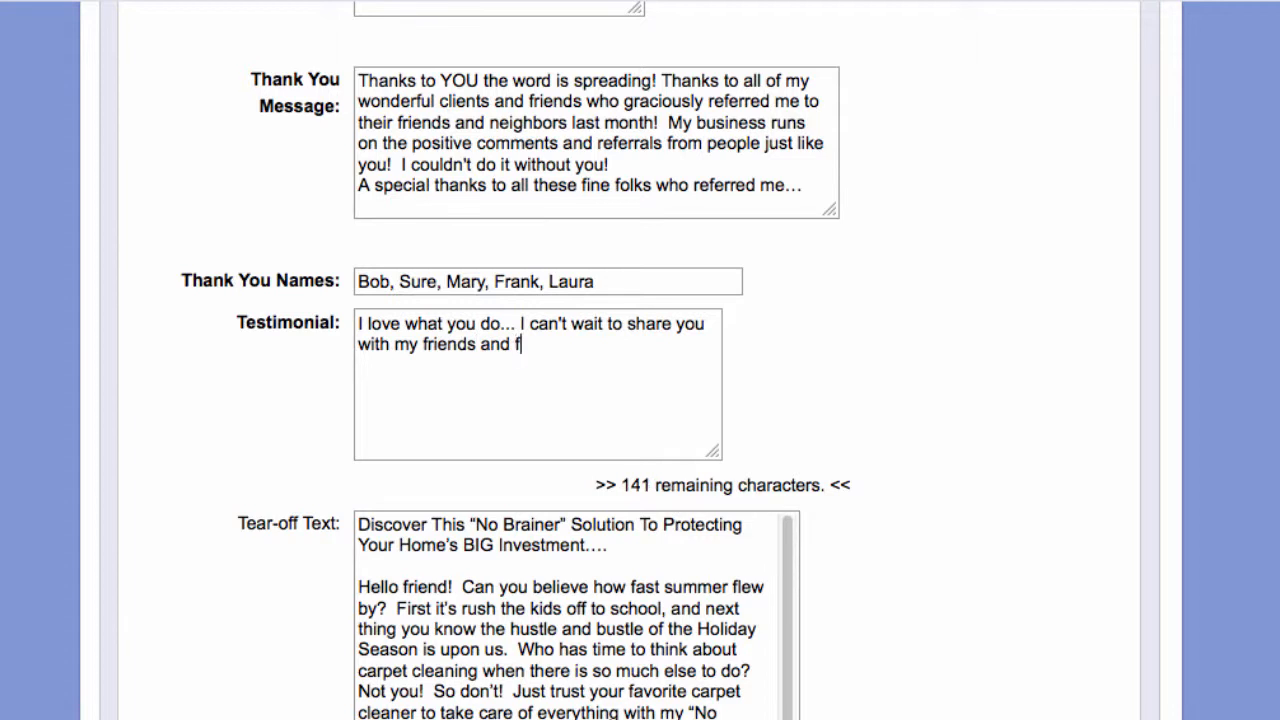
type("amily!!!")
left_click_drag(574, 380, 283, 307)
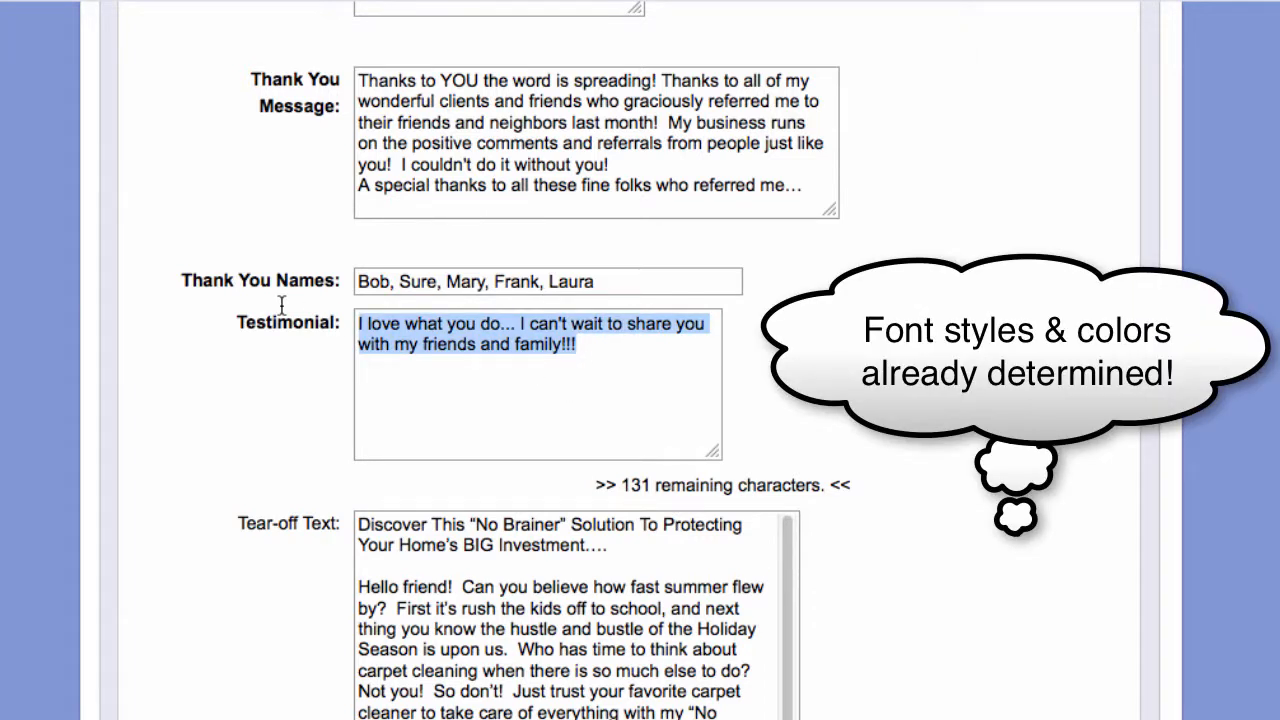
left_click(447, 368)
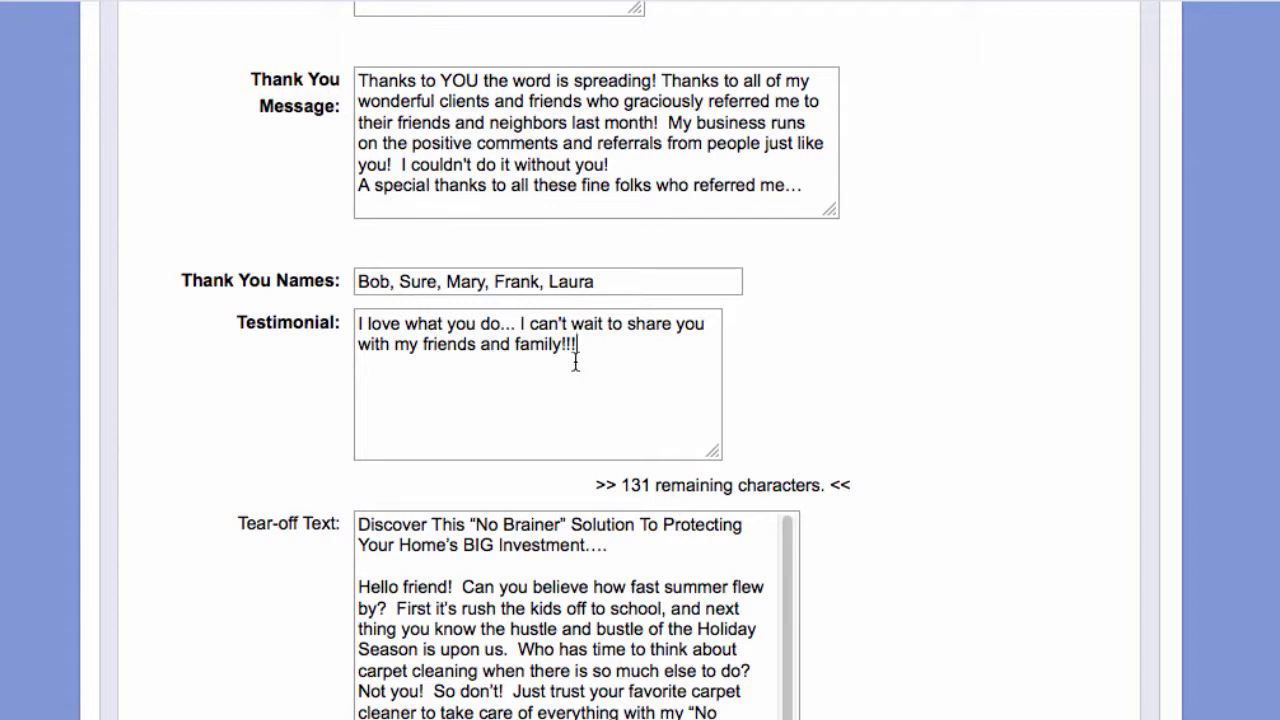
scroll(963, 497, "down", 3)
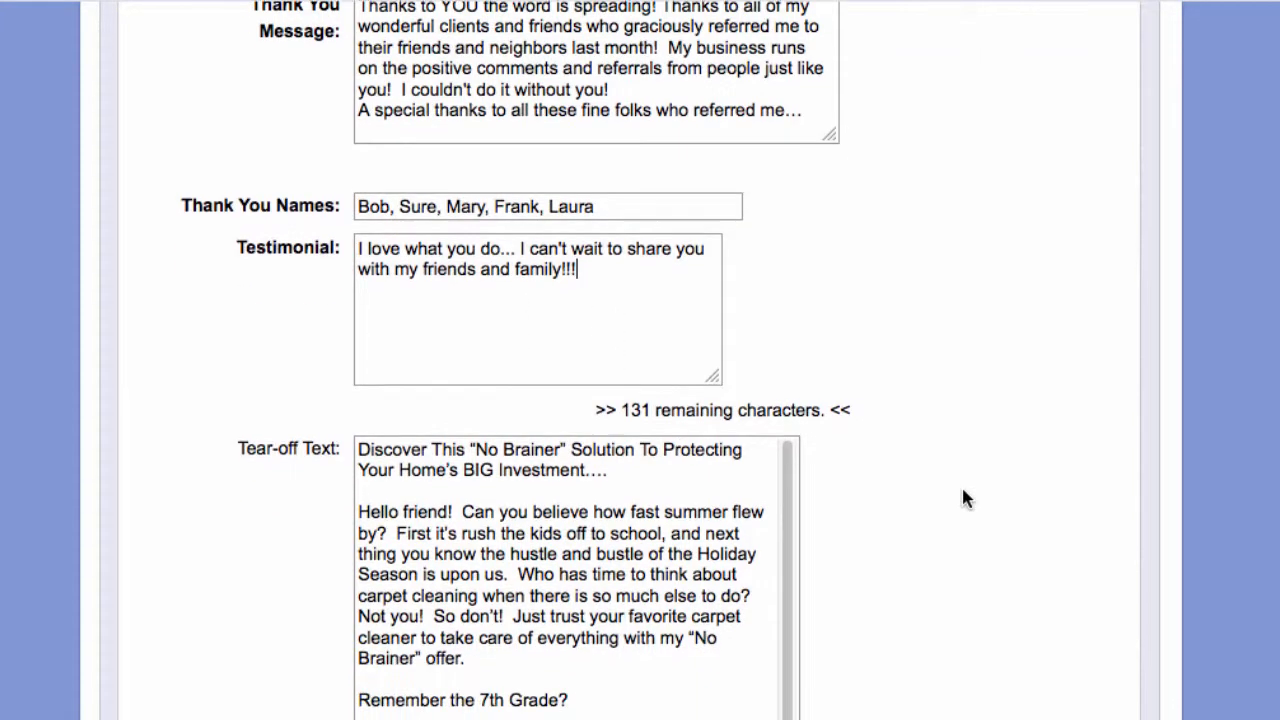
scroll(963, 497, "down", 2)
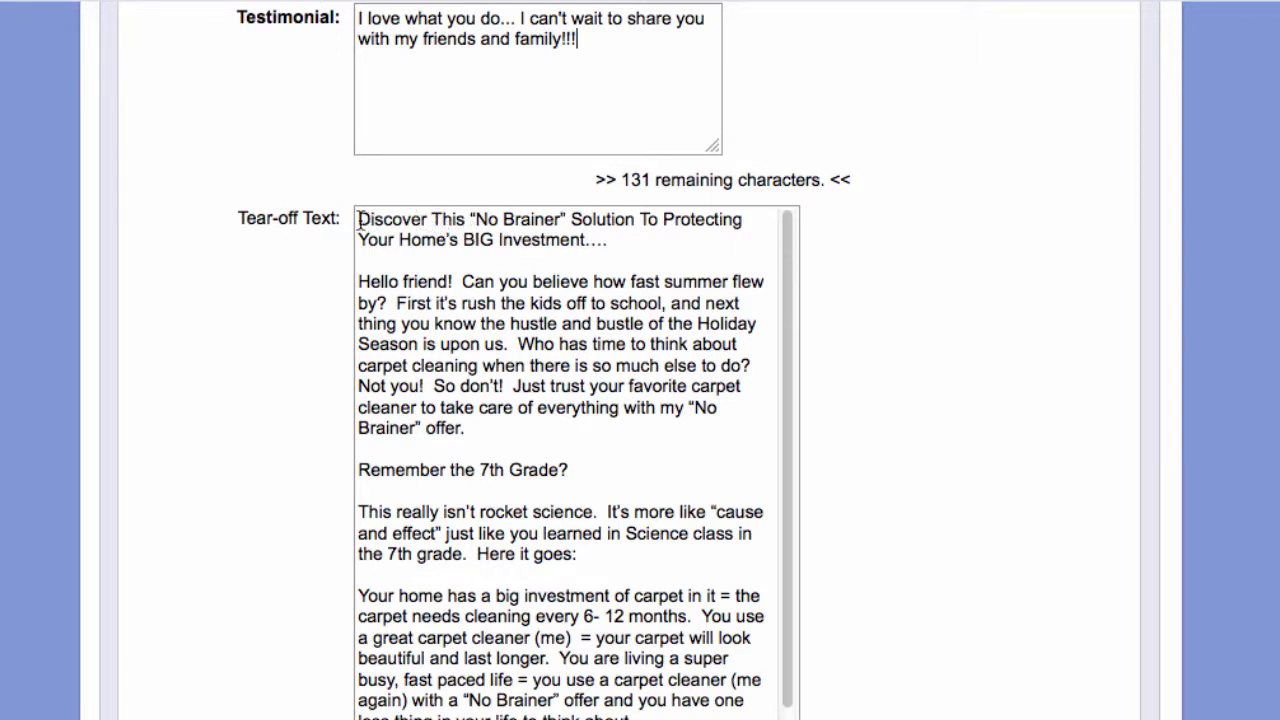
left_click_drag(360, 219, 432, 224)
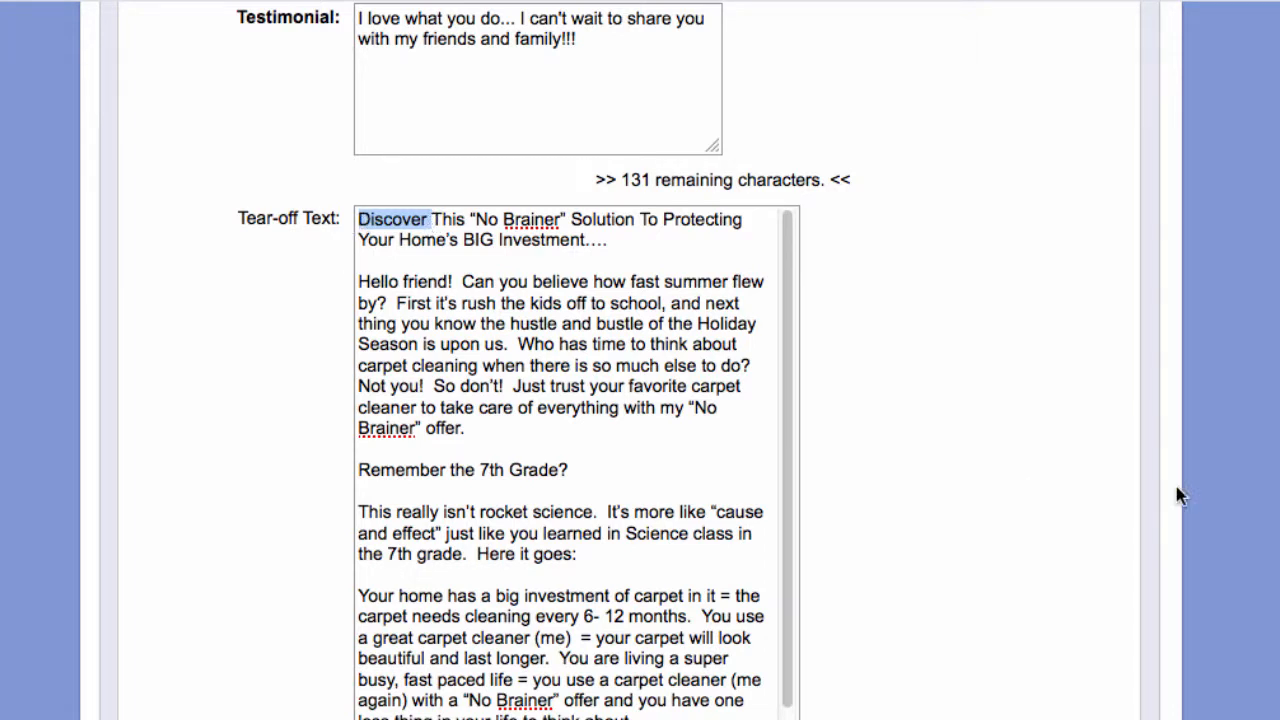
scroll(974, 469, "down", 2)
scroll(973, 471, "down", 1)
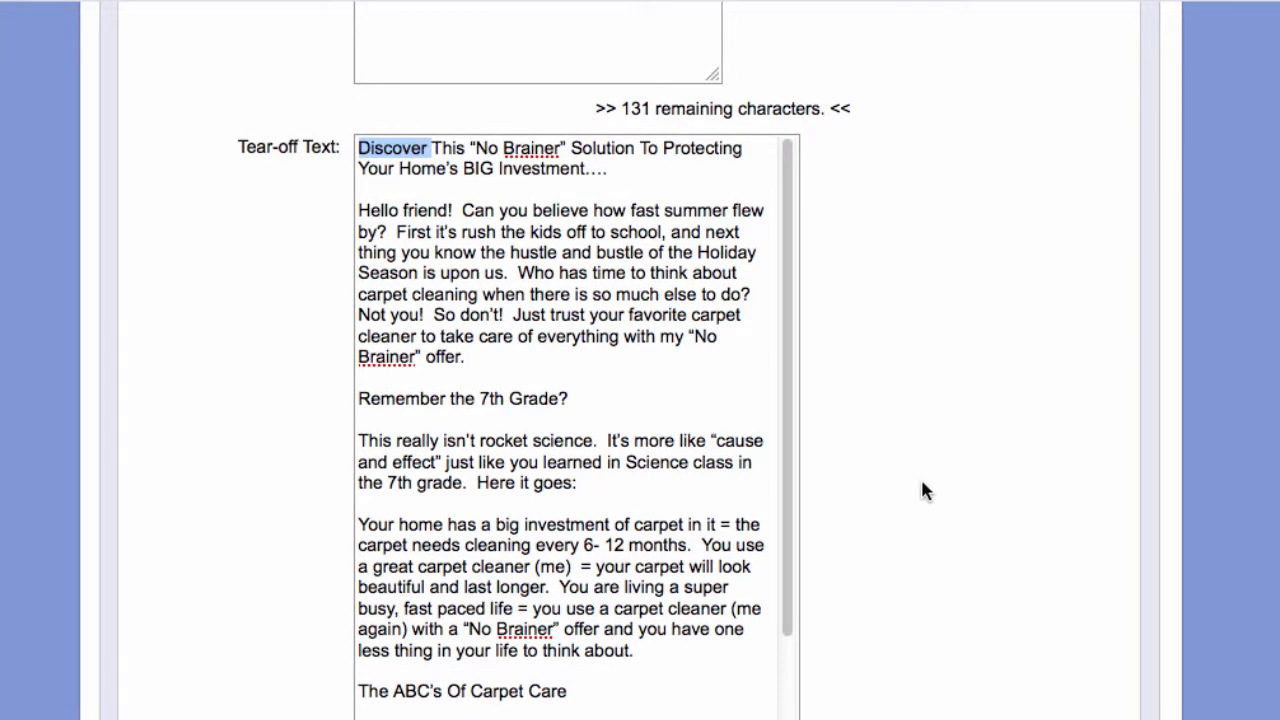
scroll(922, 489, "down", 1)
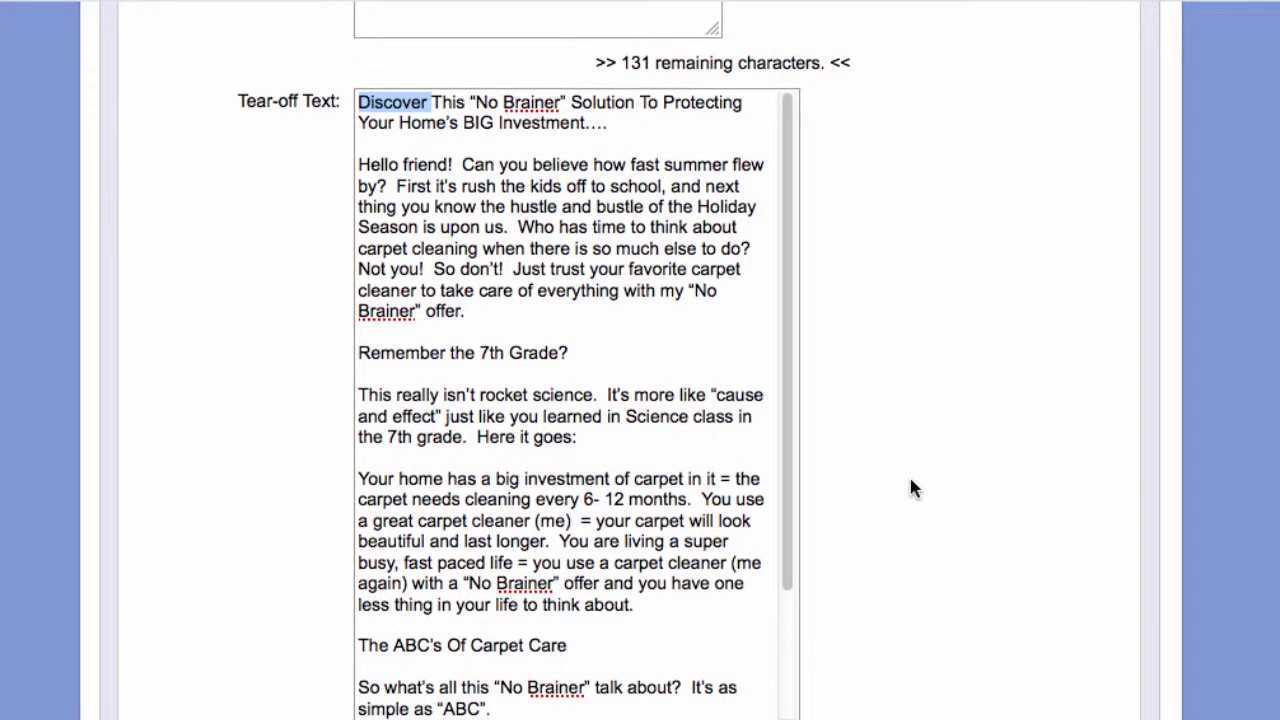
scroll(912, 487, "down", 3)
scroll(912, 487, "down", 12)
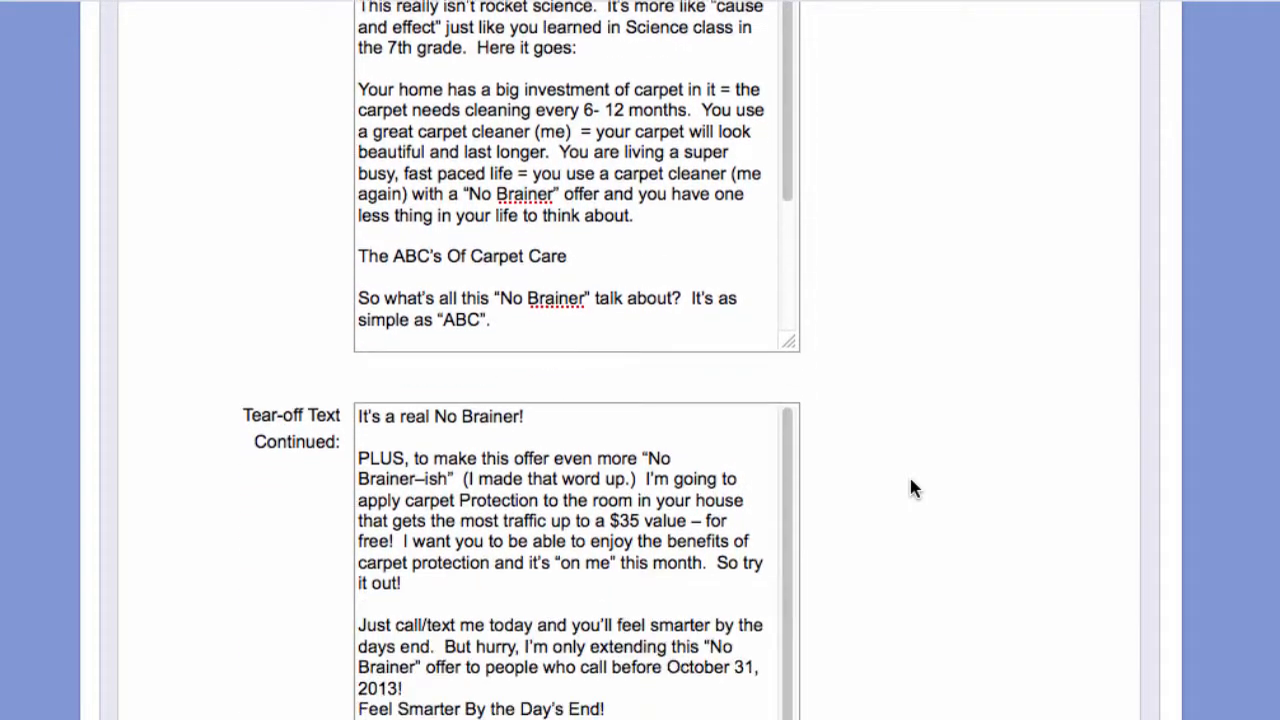
scroll(909, 488, "down", 2)
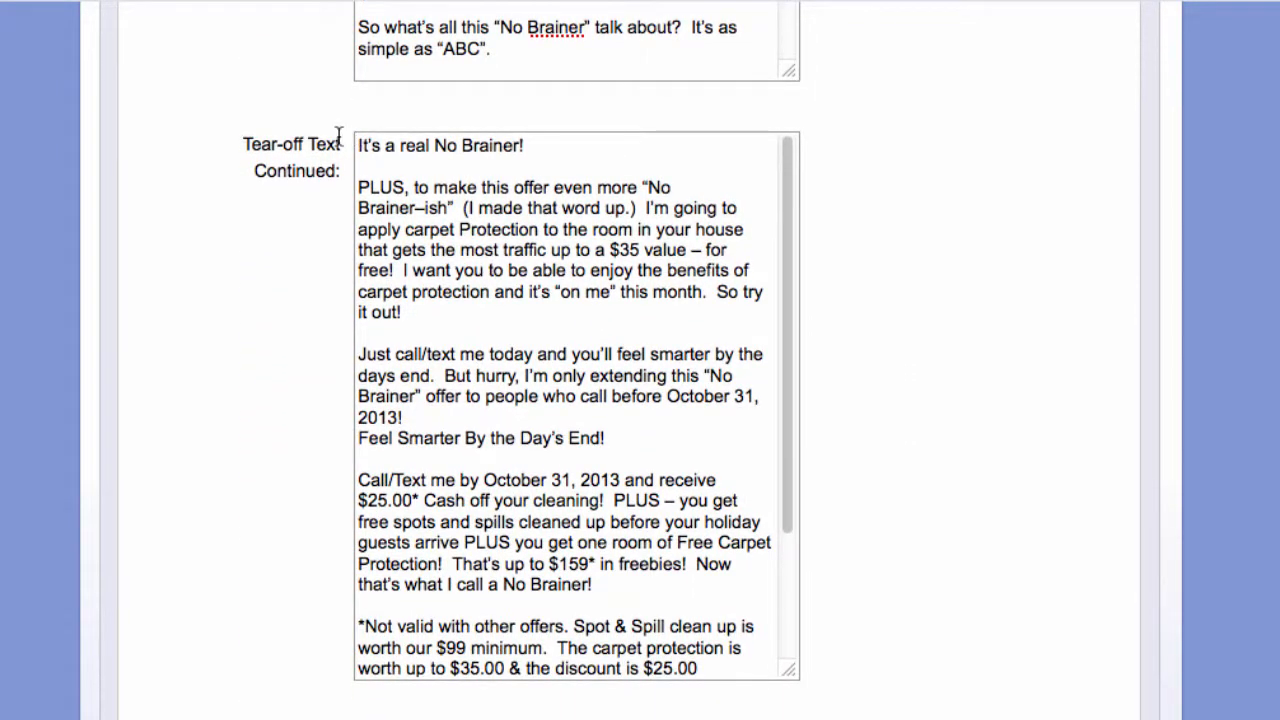
scroll(1005, 460, "down", 8)
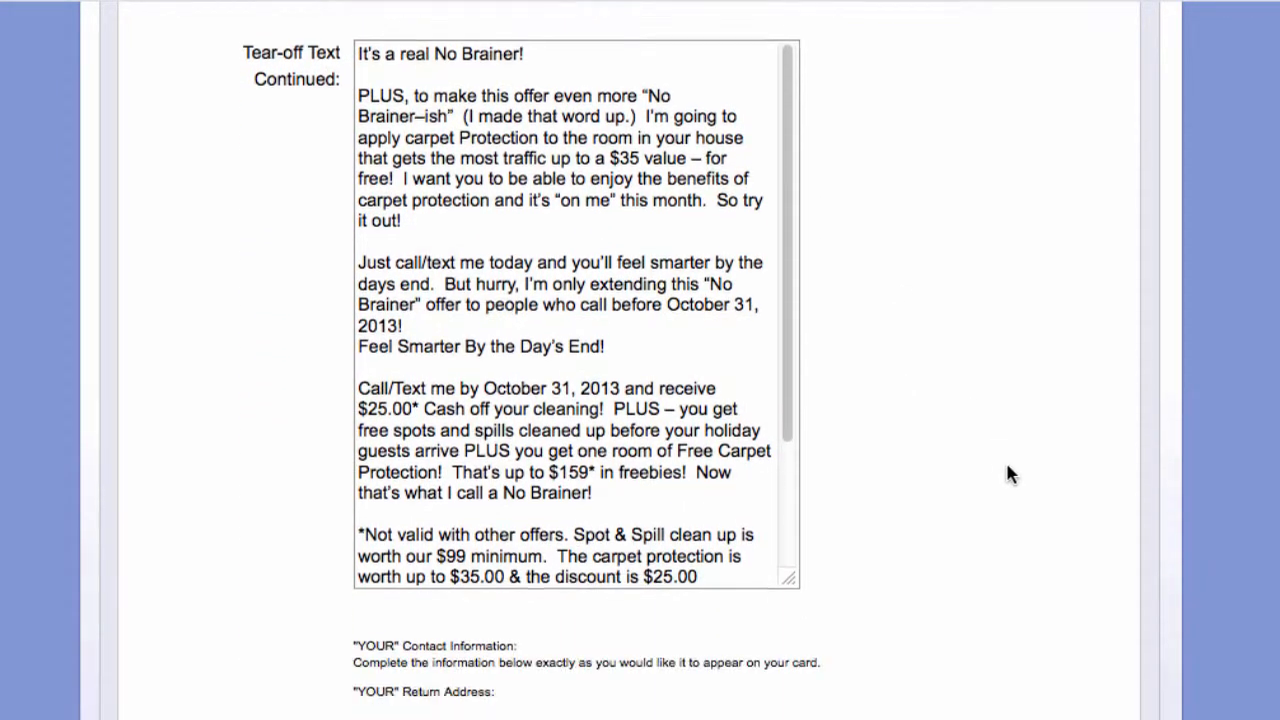
scroll(1005, 468, "down", 2)
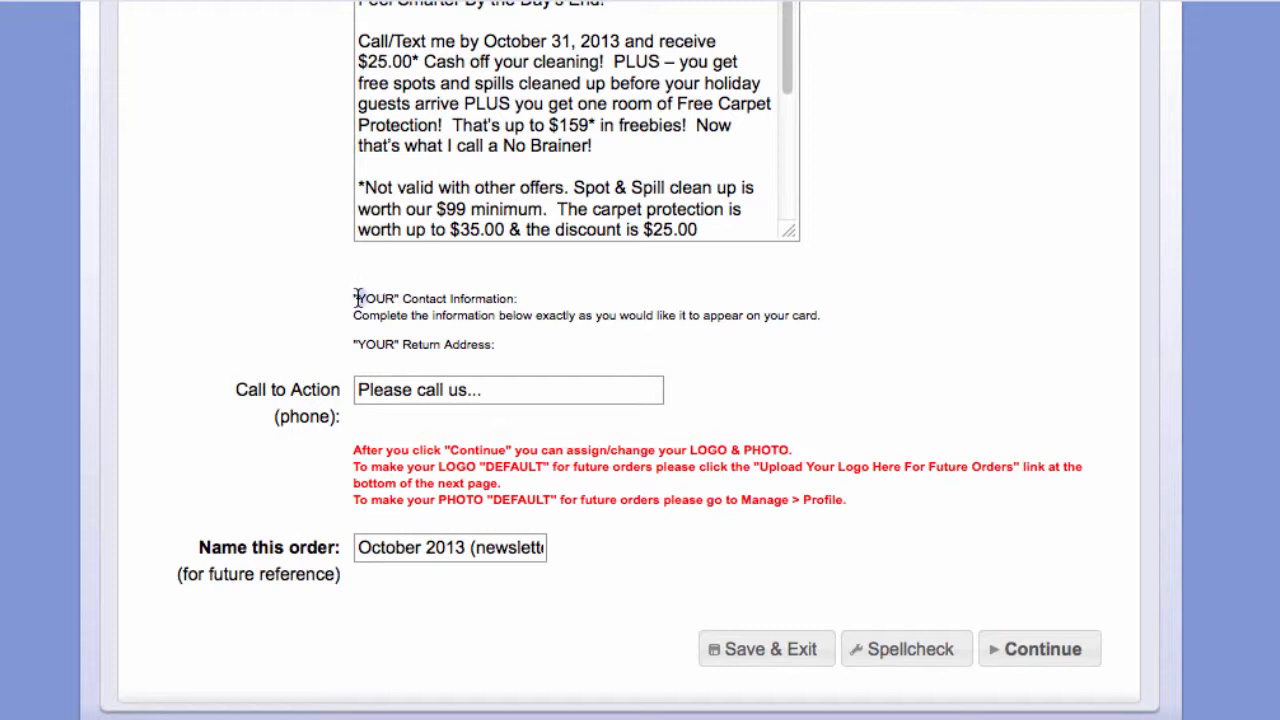
- Review the contact information heading and the Call to Action sample text
left_click_drag(357, 298, 490, 297)
left_click(485, 318)
left_click_drag(357, 390, 460, 390)
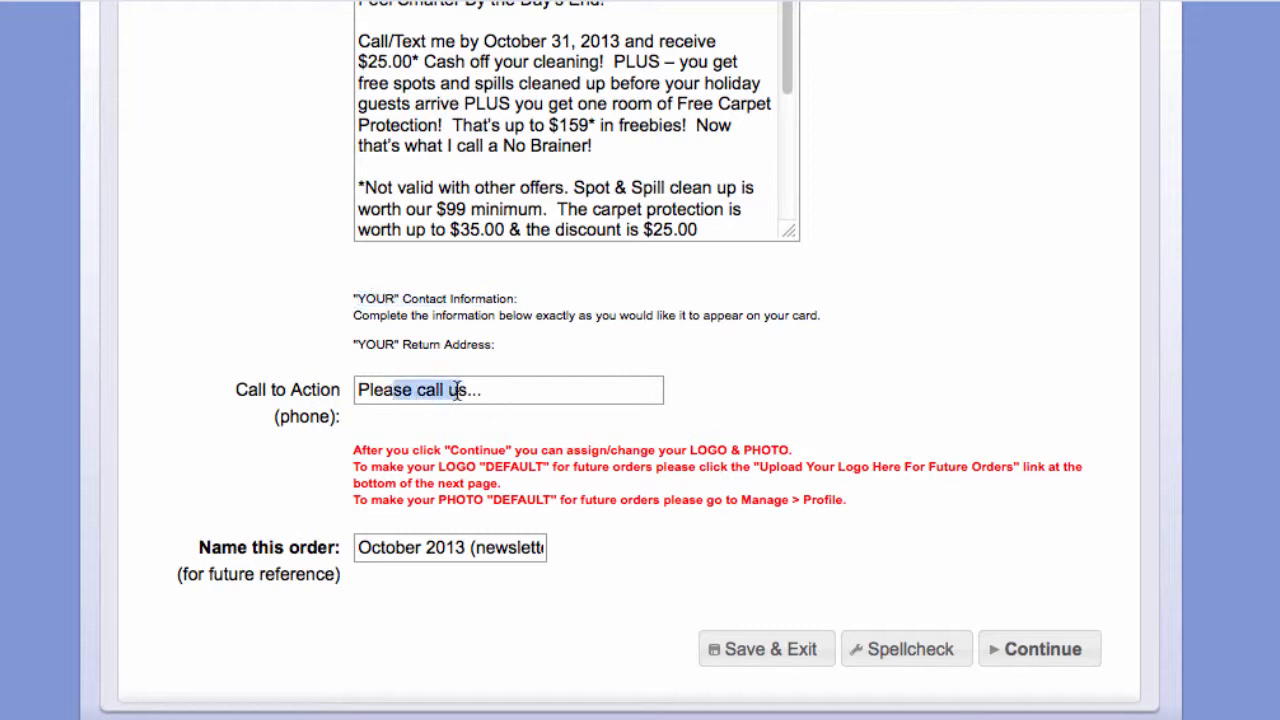
left_click(591, 394)
- Rename the order to 'October 2013 newsletter' by removing the parentheses, and continue
left_click(477, 548)
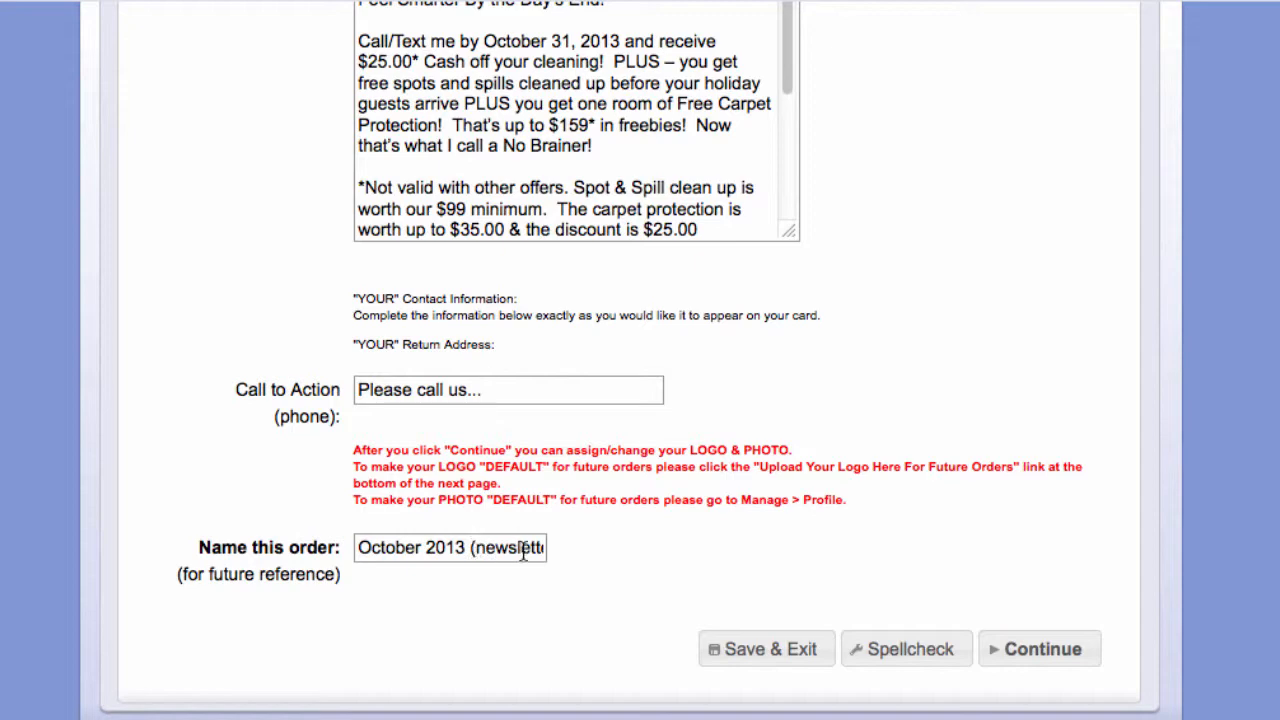
key("BackSpace")
left_click_drag(524, 549, 557, 548)
key("BackSpace")
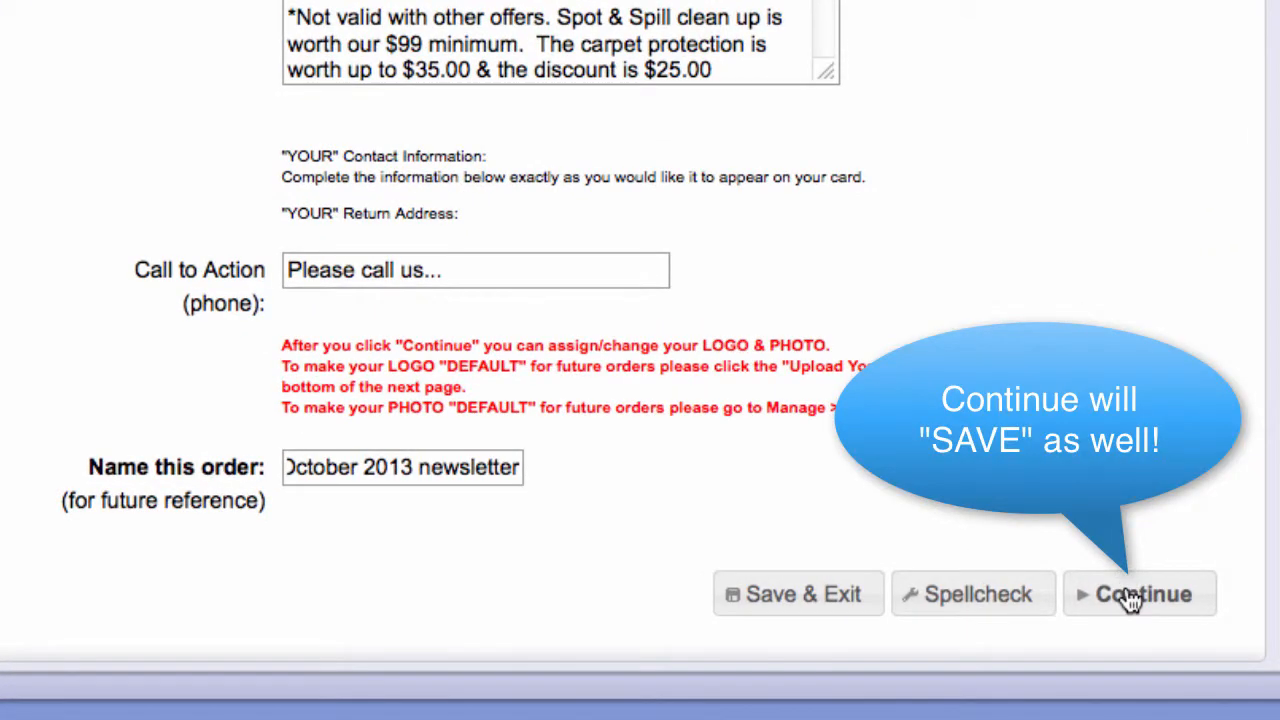
left_click(1135, 595)
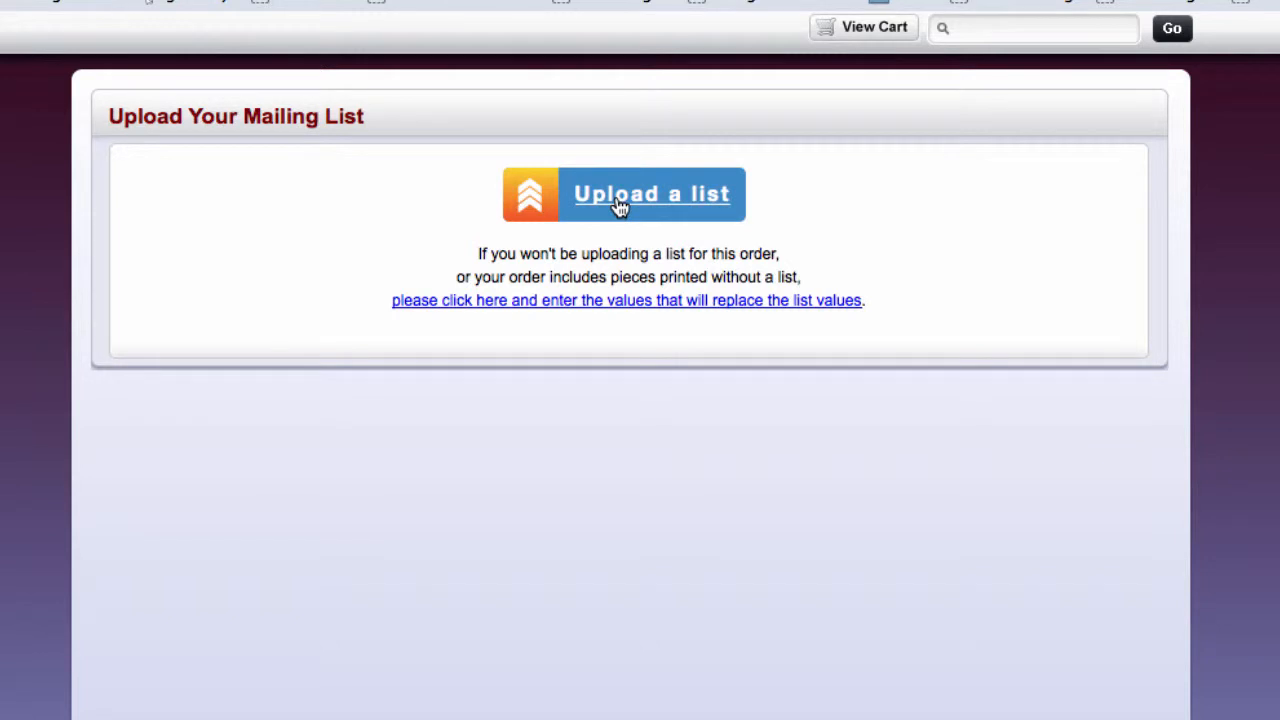
- Upload piranha.csv as the mailing list and confirm it reports 455 records
left_click(620, 205)
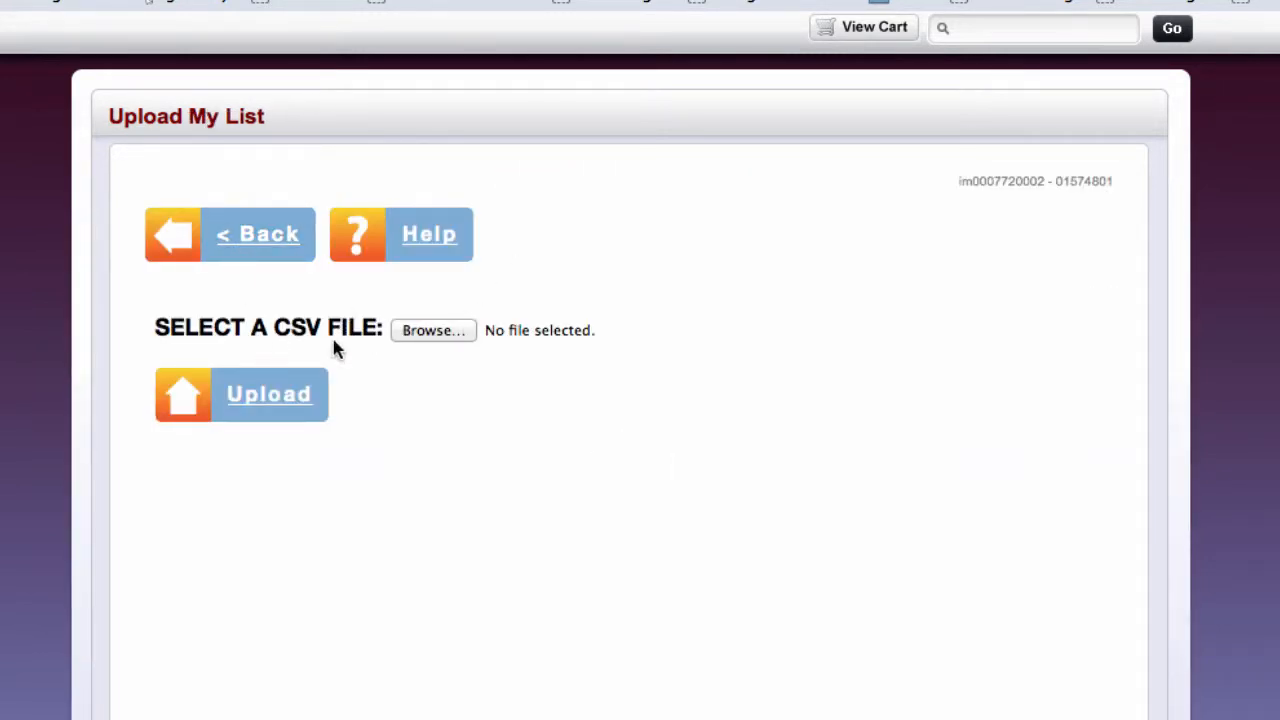
left_click(429, 246)
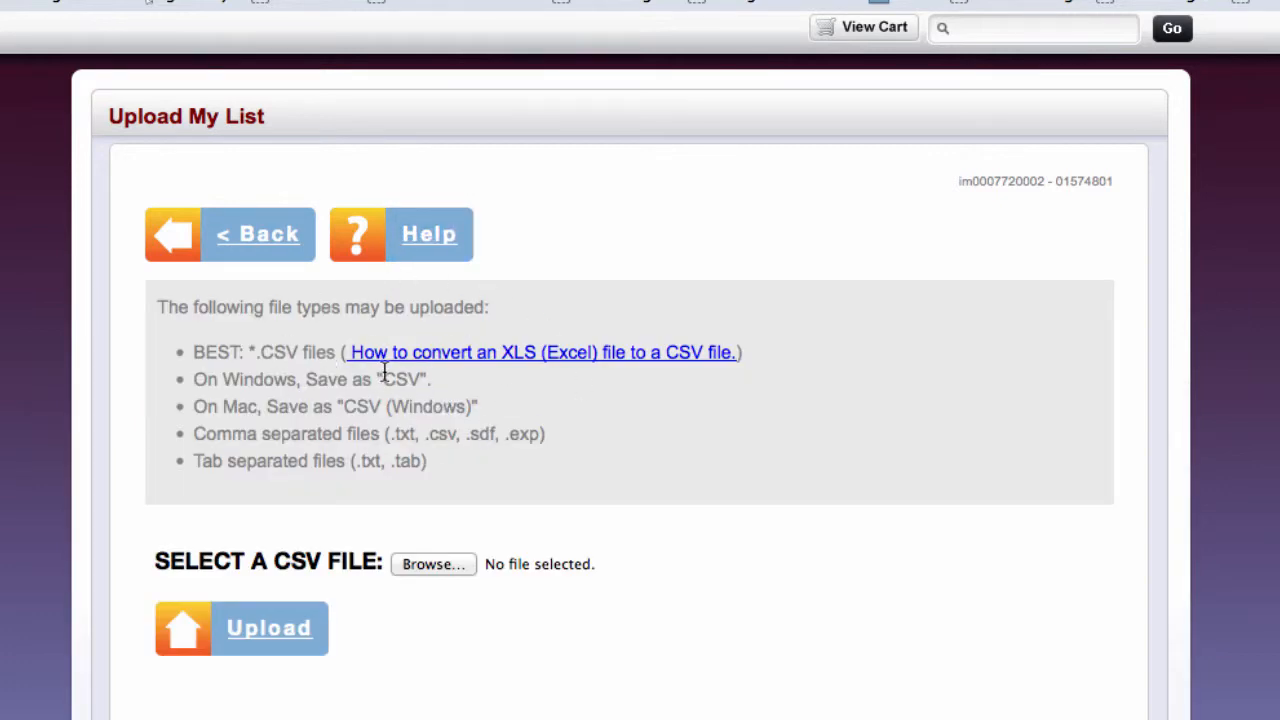
left_click(431, 246)
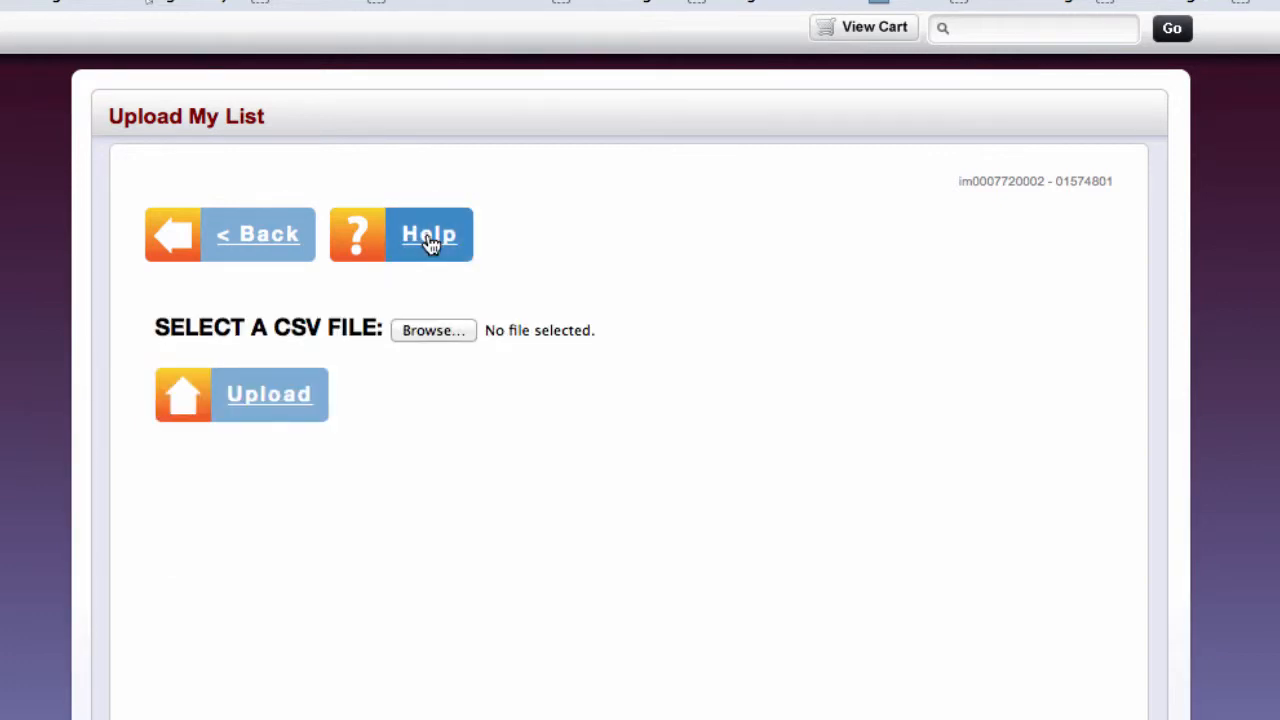
left_click(434, 331)
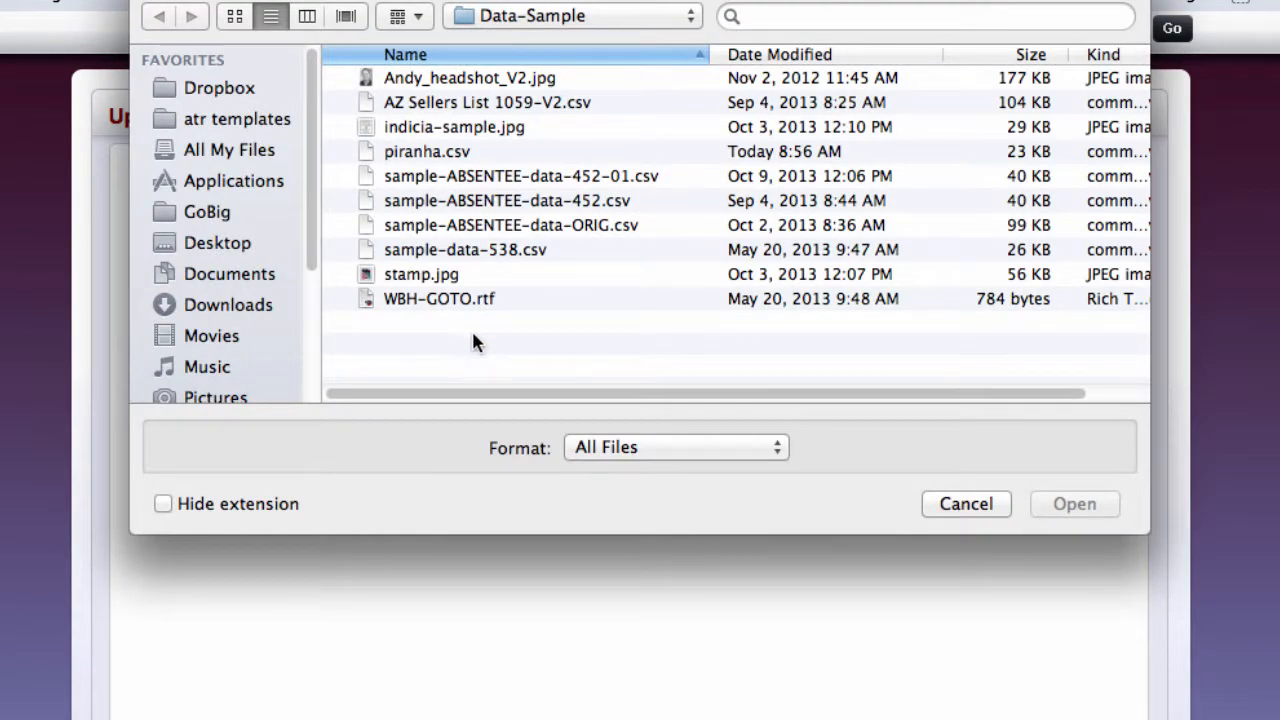
left_click(410, 151)
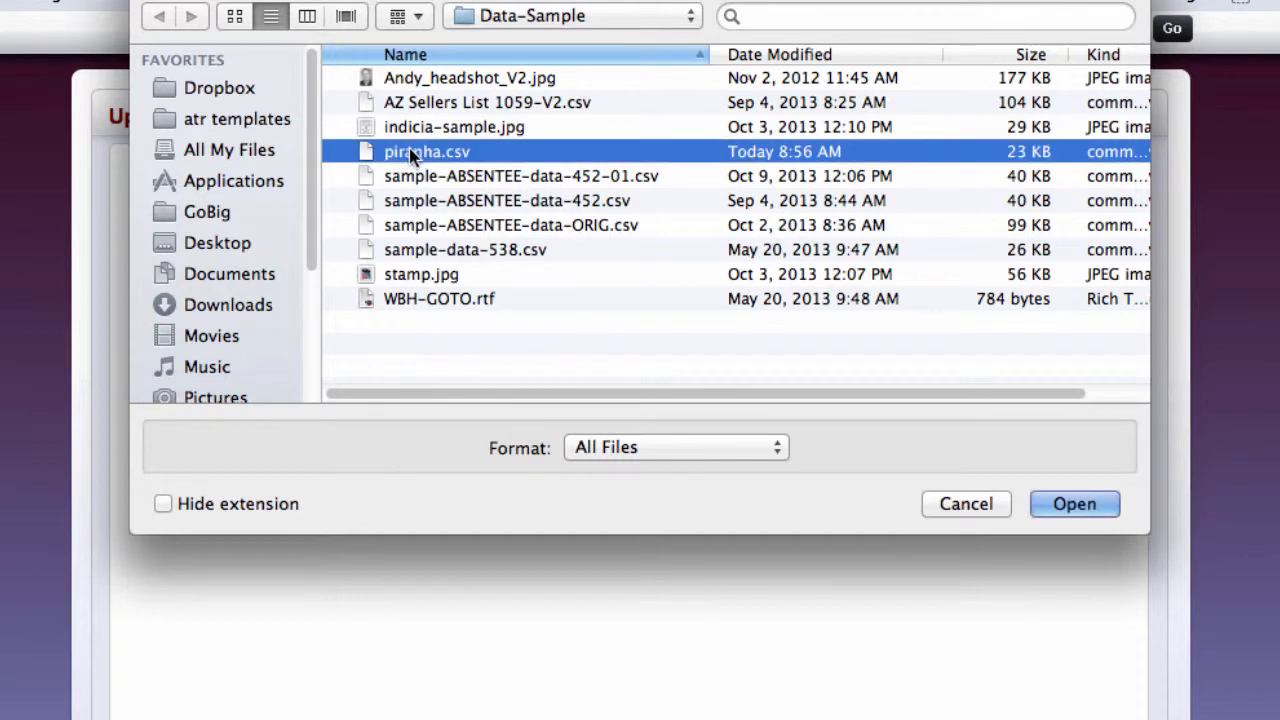
left_click(1075, 505)
left_click(266, 396)
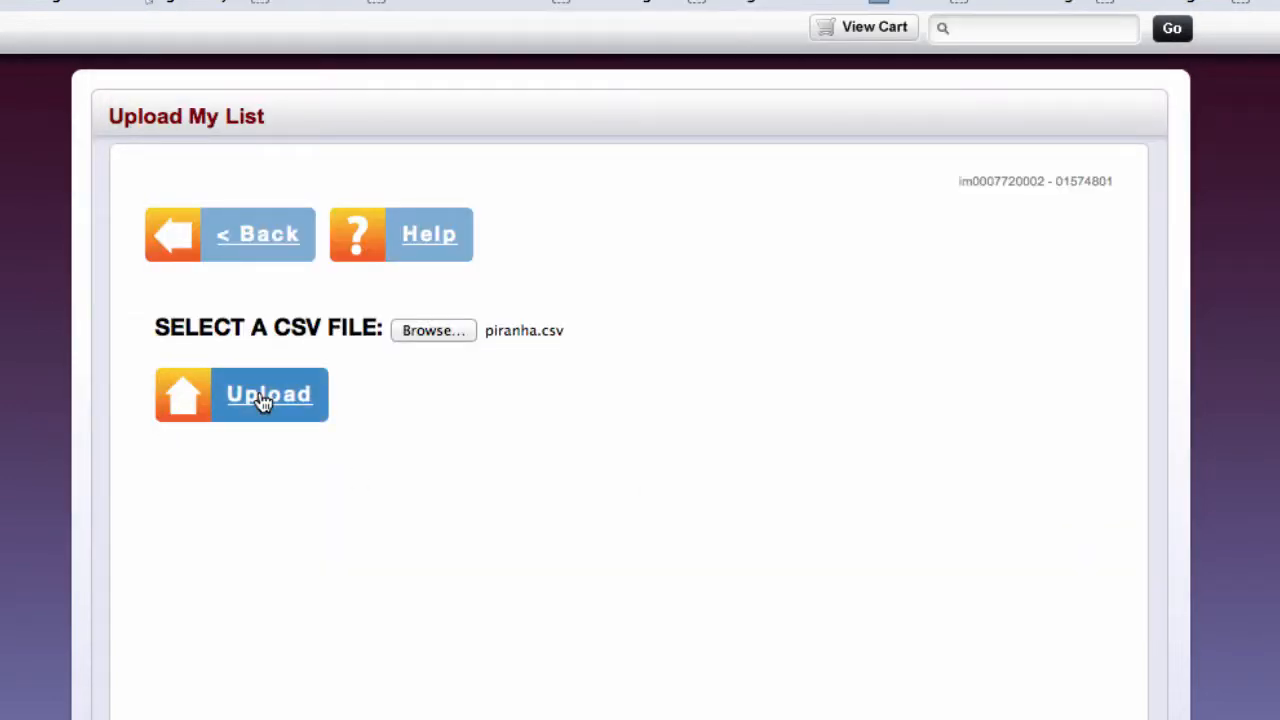
left_click_drag(244, 361, 287, 361)
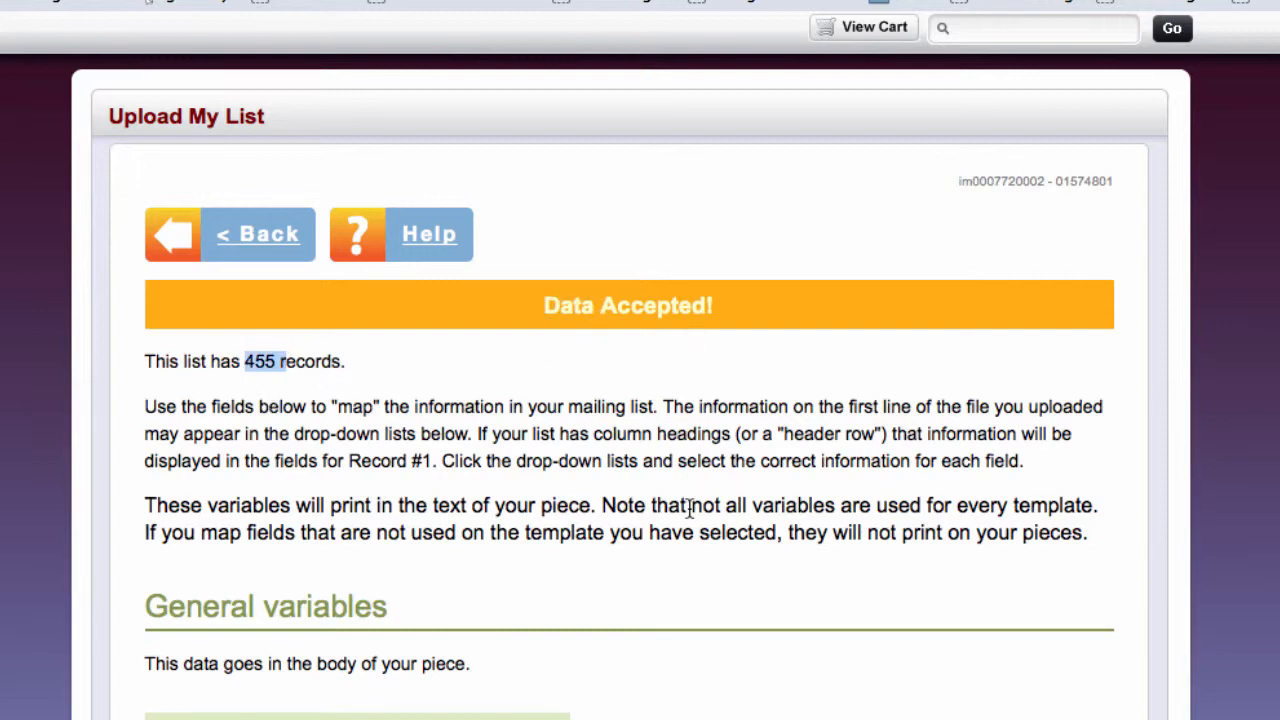
- Review the mapping notes, then map the First Name general variable to OWNER 1 FIRST NAME
scroll(690, 508, "down", 5)
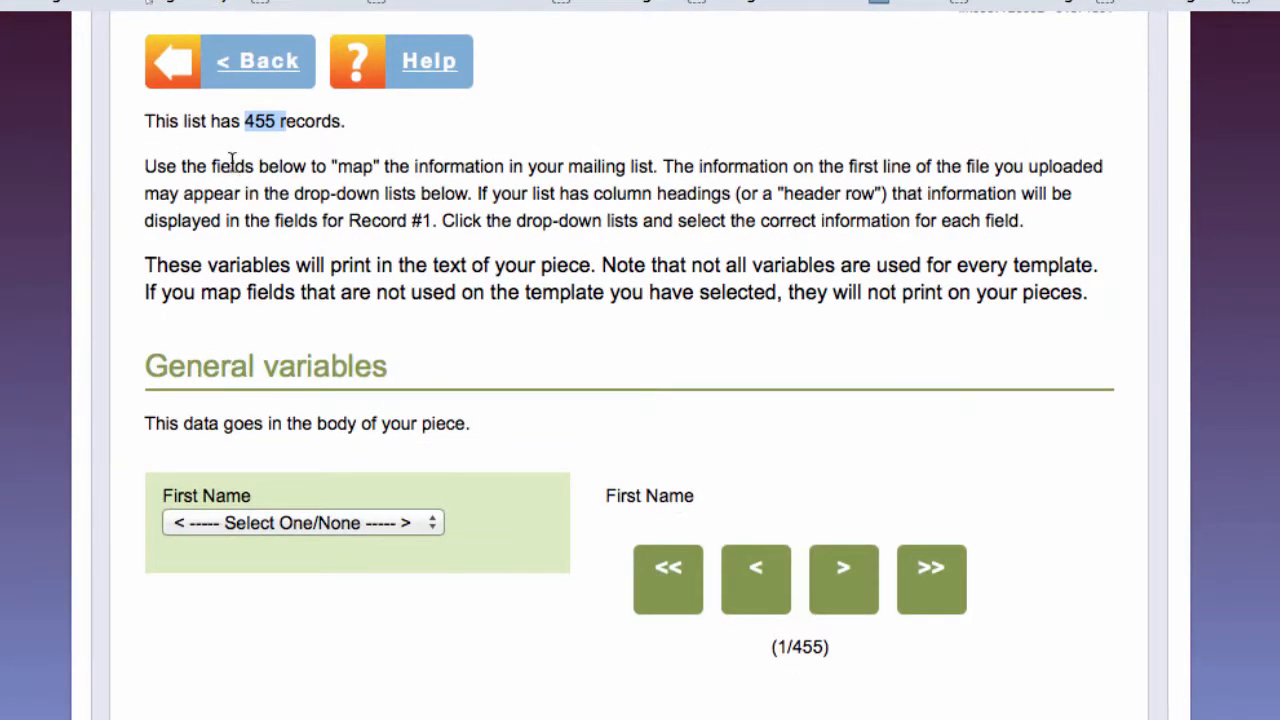
left_click_drag(175, 167, 460, 257)
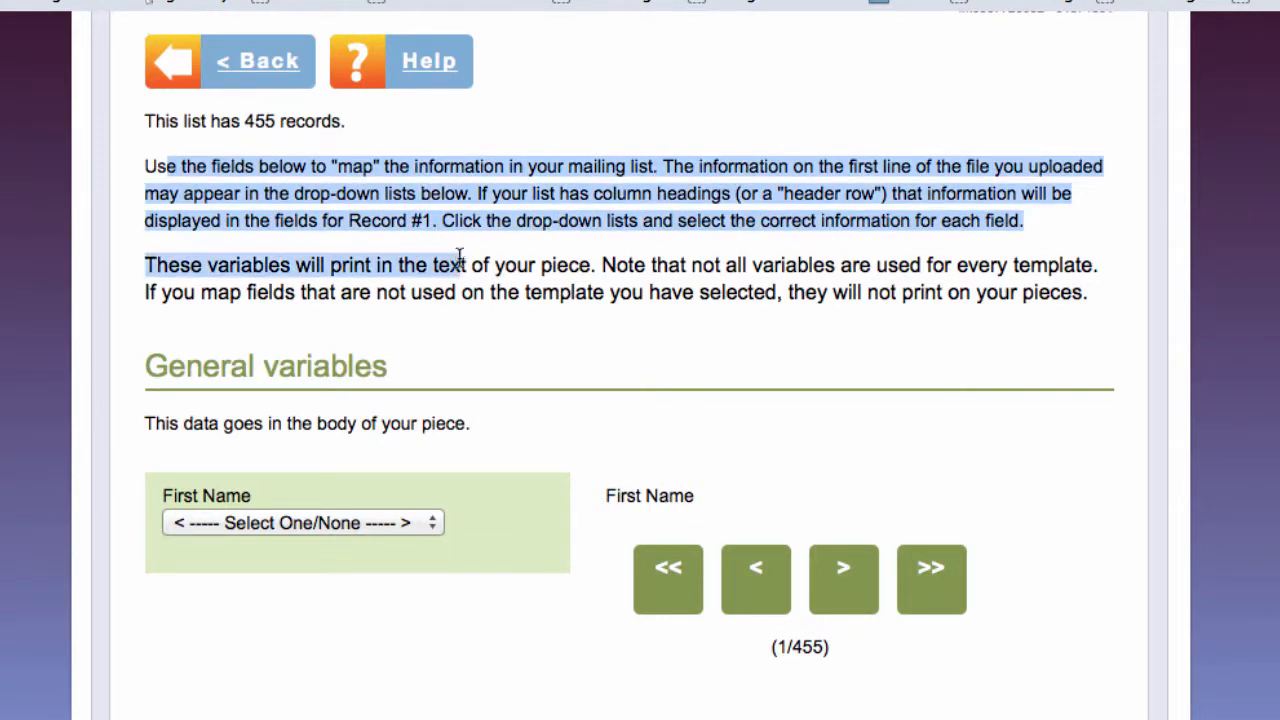
scroll(517, 342, "down", 5)
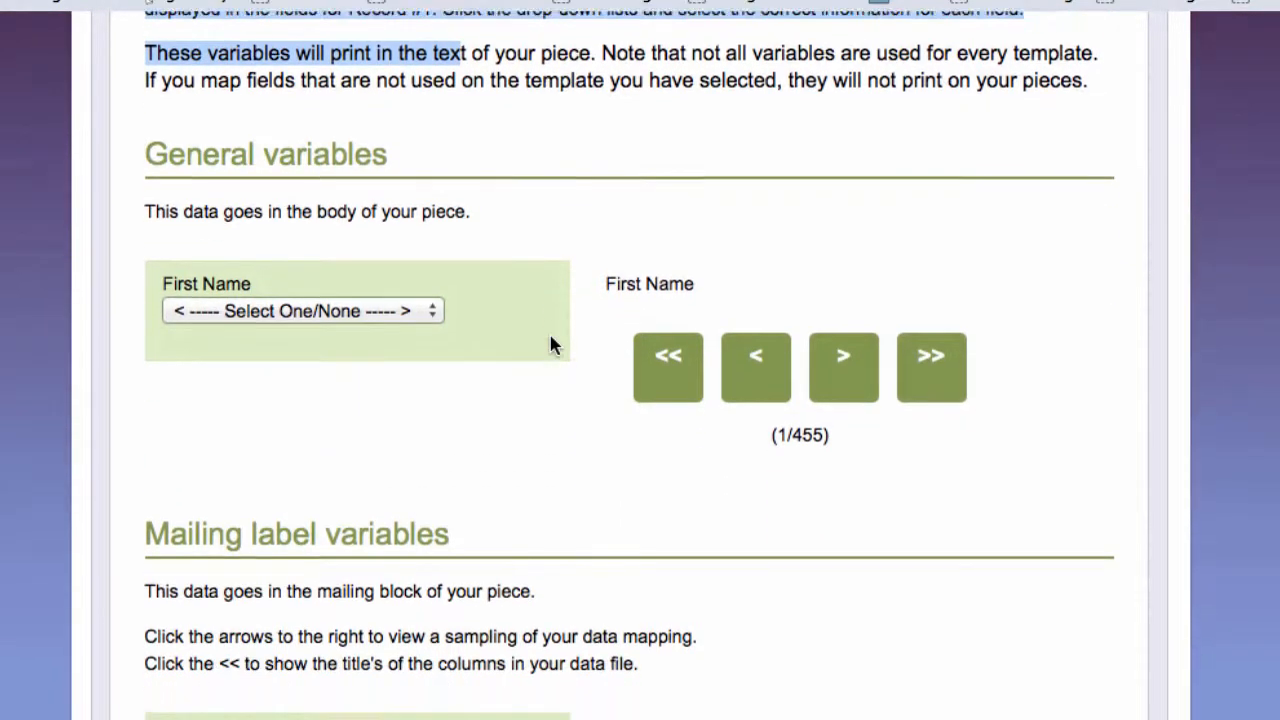
left_click(550, 350)
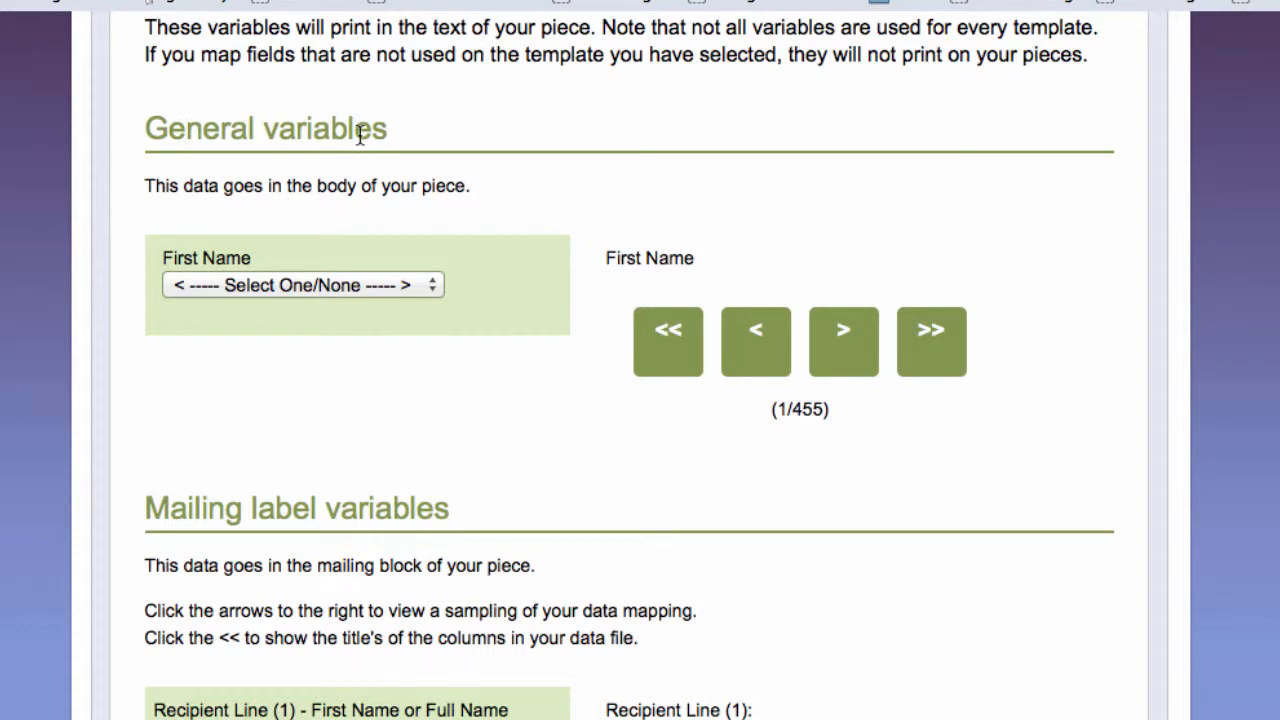
left_click_drag(193, 188, 436, 195)
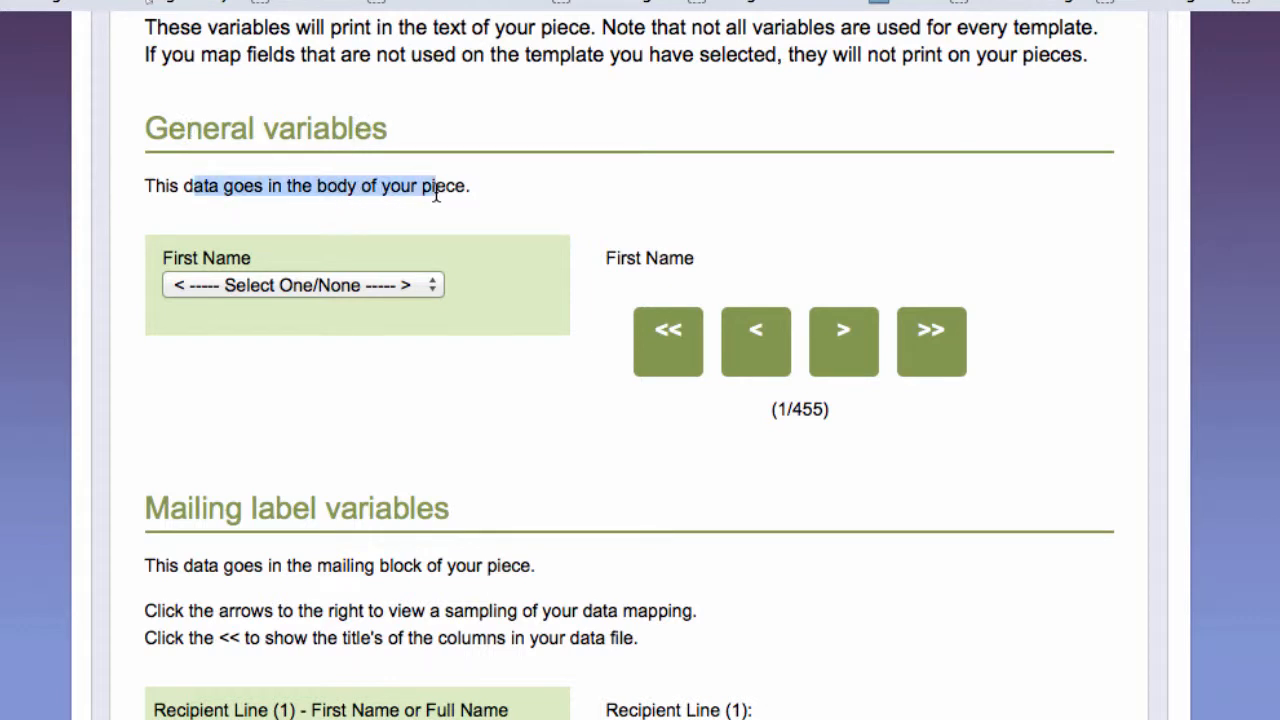
left_click(482, 205)
scroll(483, 206, "down", 2)
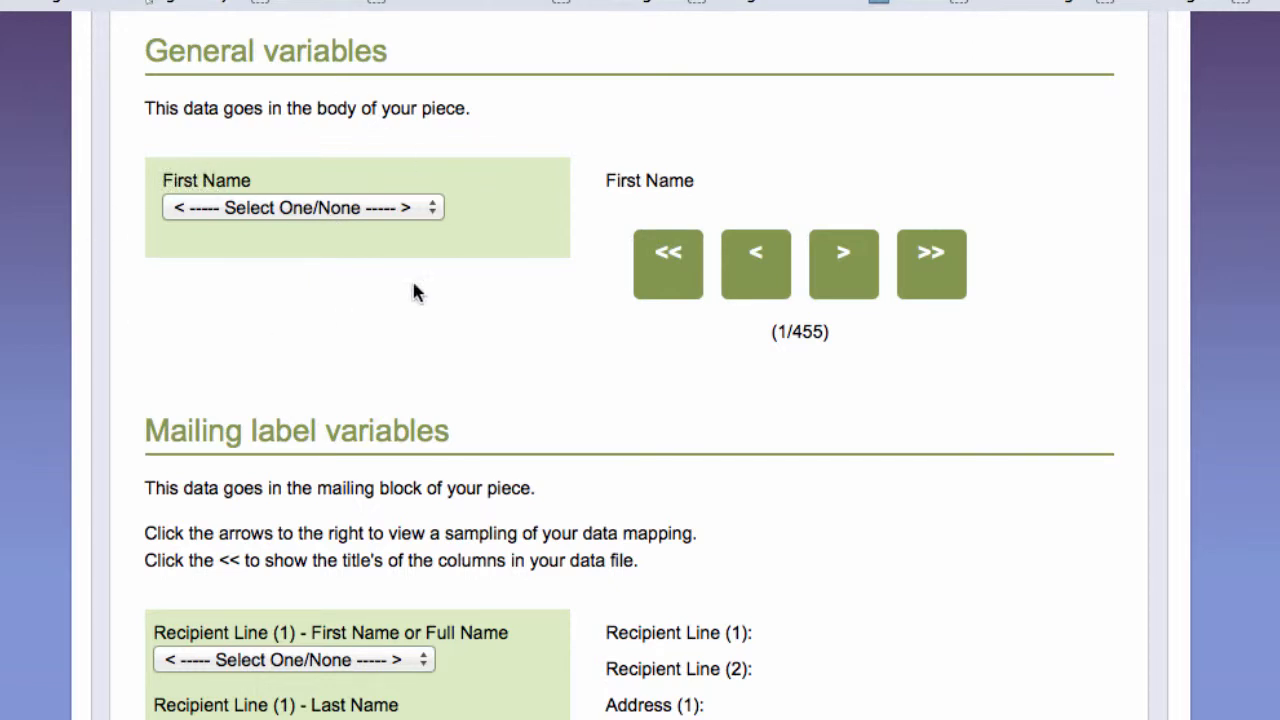
left_click_drag(163, 177, 246, 197)
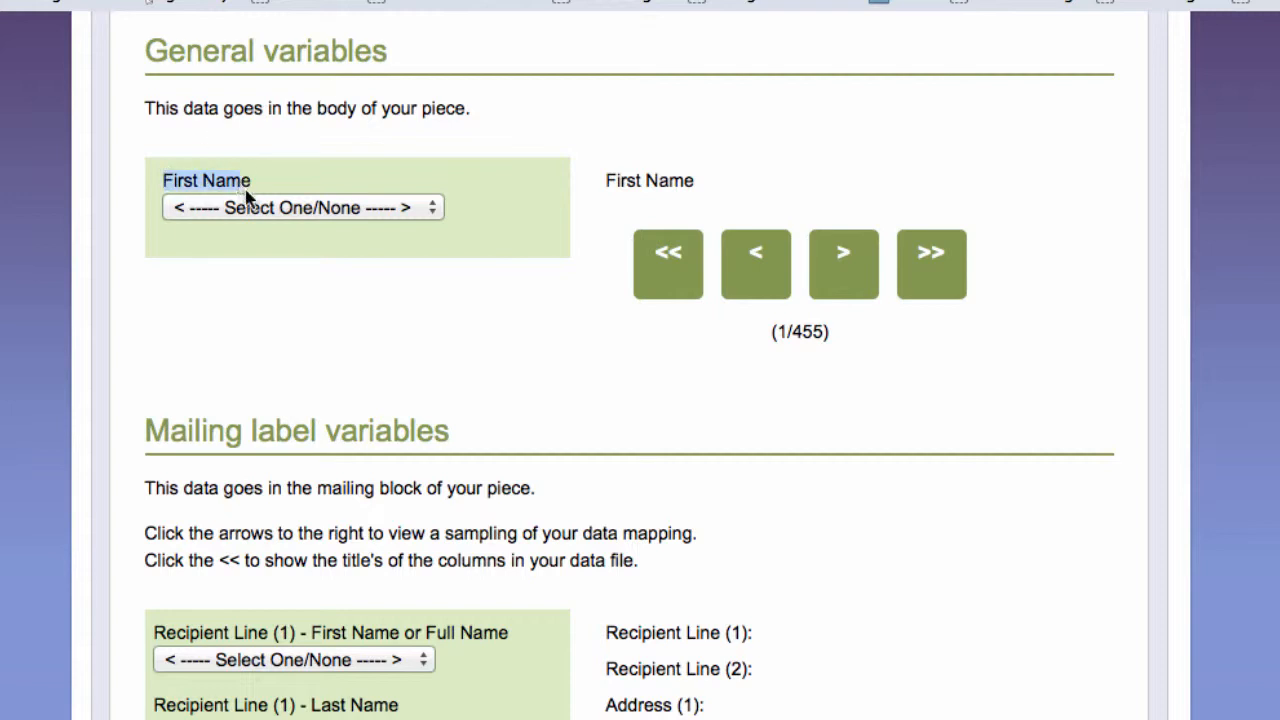
left_click(320, 208)
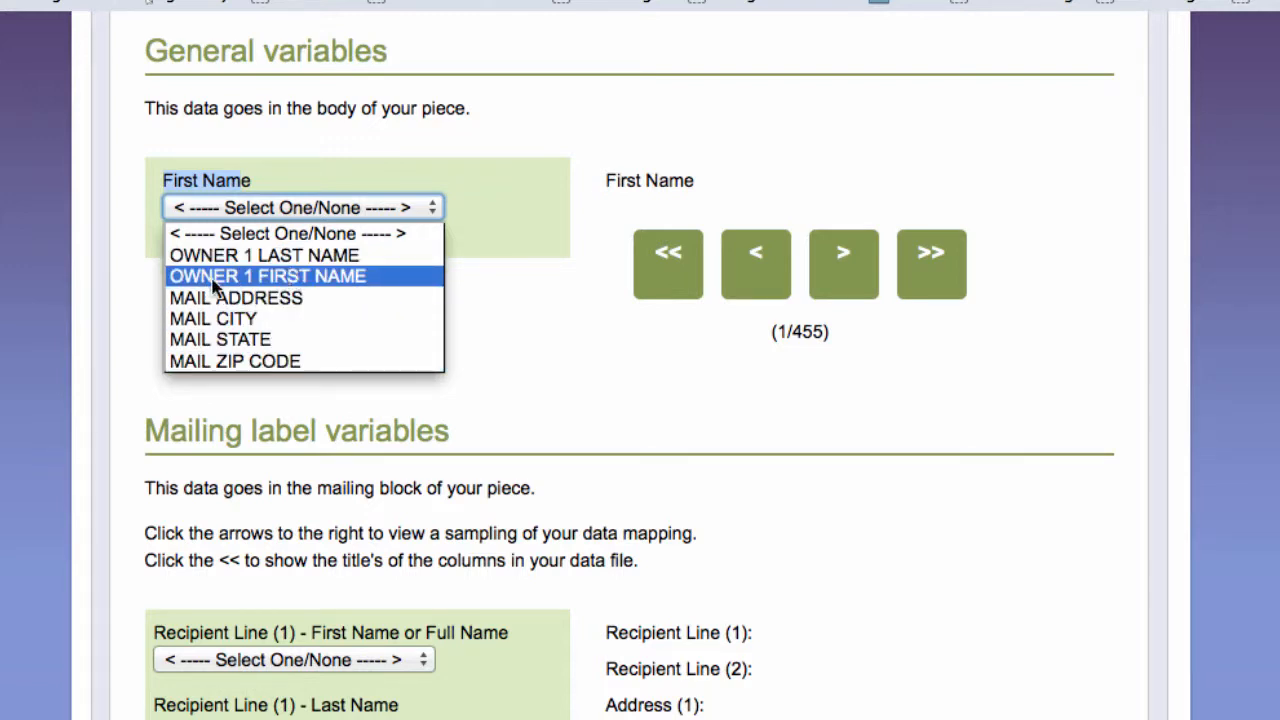
left_click(333, 283)
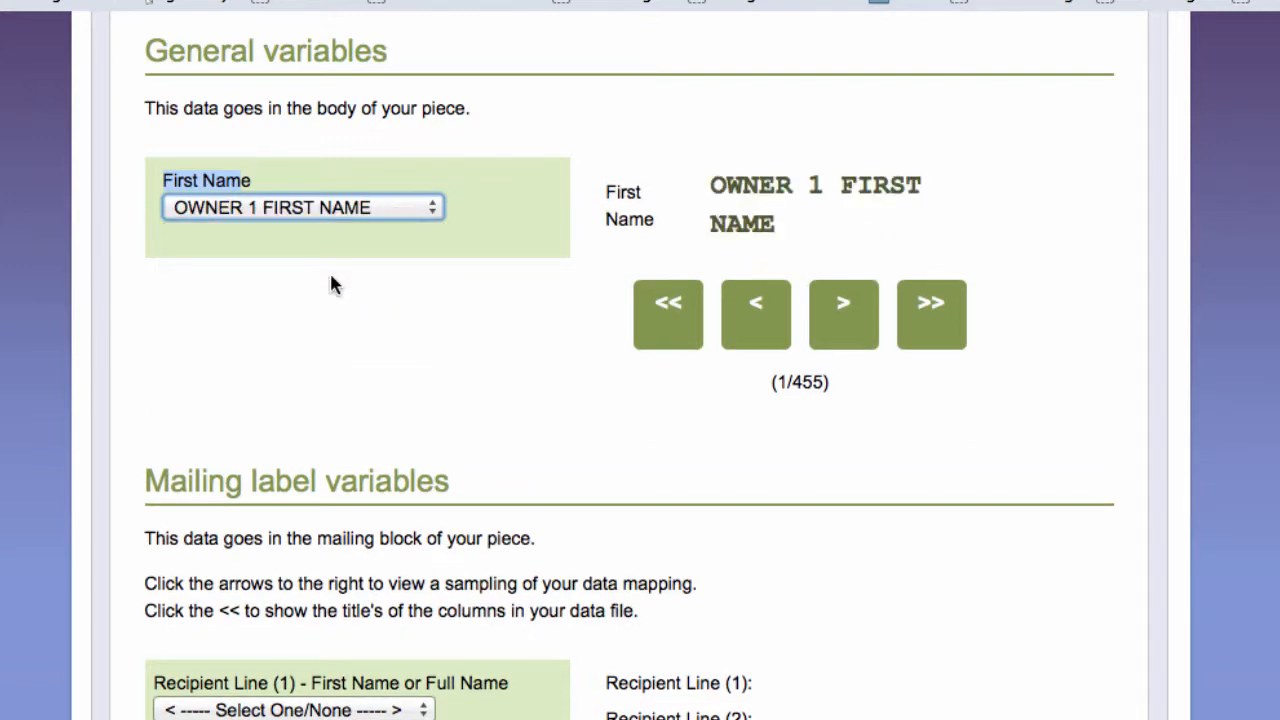
scroll(551, 449, "down", 5)
scroll(551, 449, "down", 1)
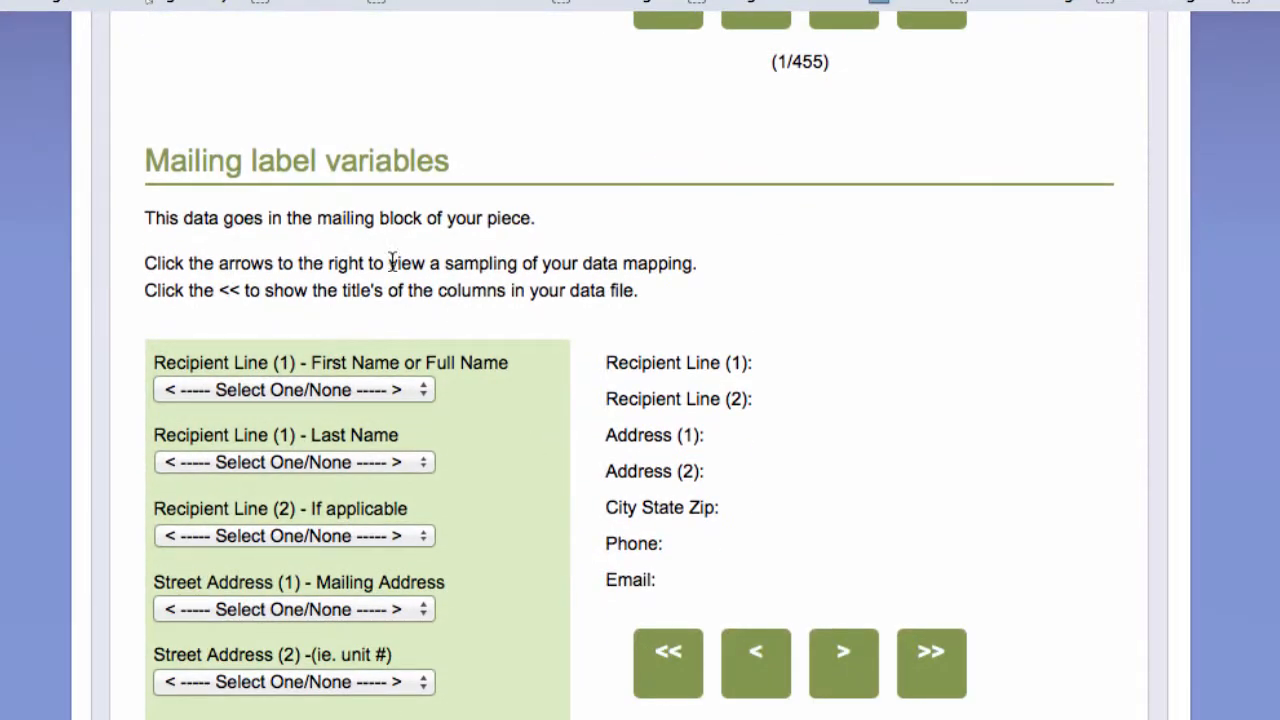
- Map the mailing label's first and last name to OWNER 1 FIRST NAME and OWNER 1 LAST NAME
left_click_drag(259, 163, 372, 166)
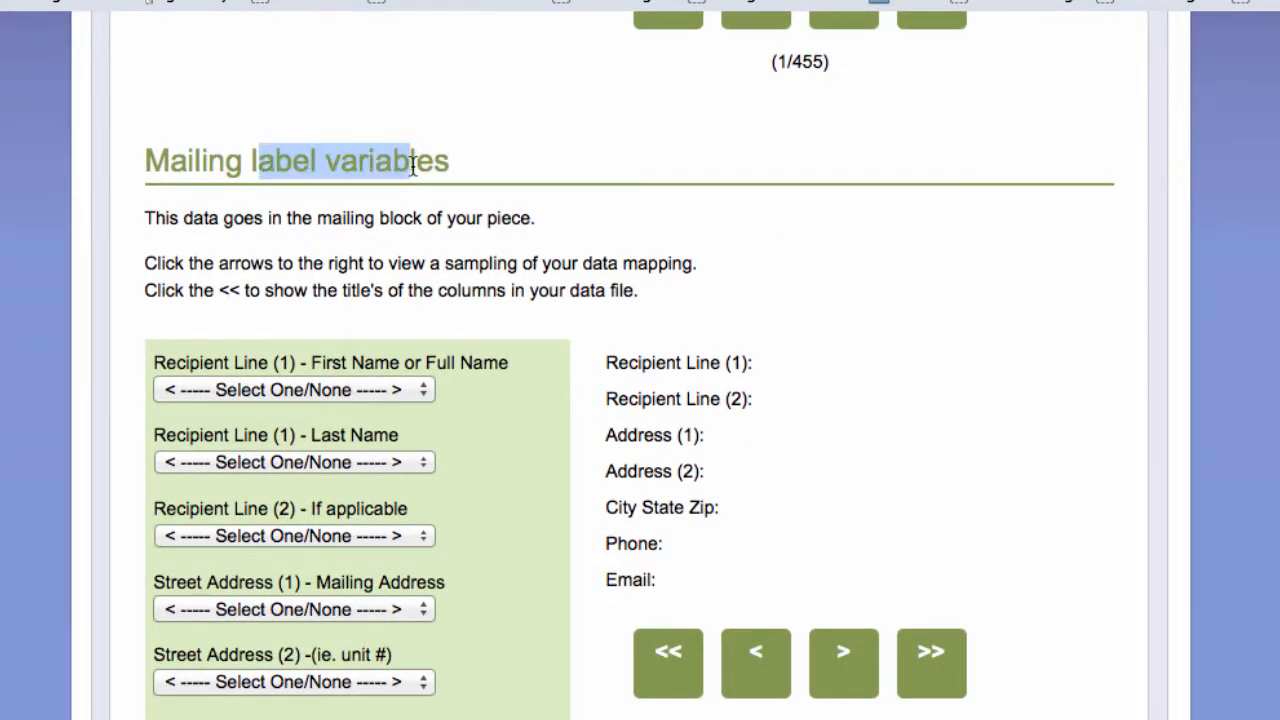
scroll(503, 308, "down", 2)
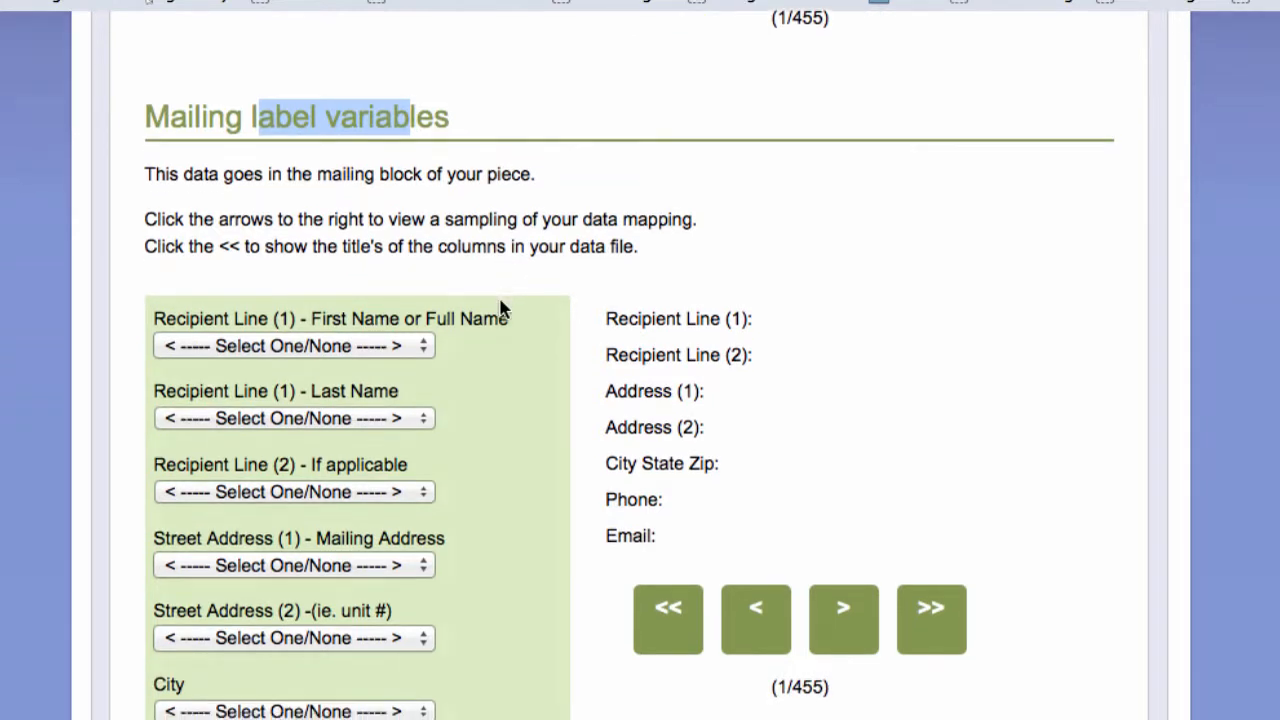
left_click(212, 192)
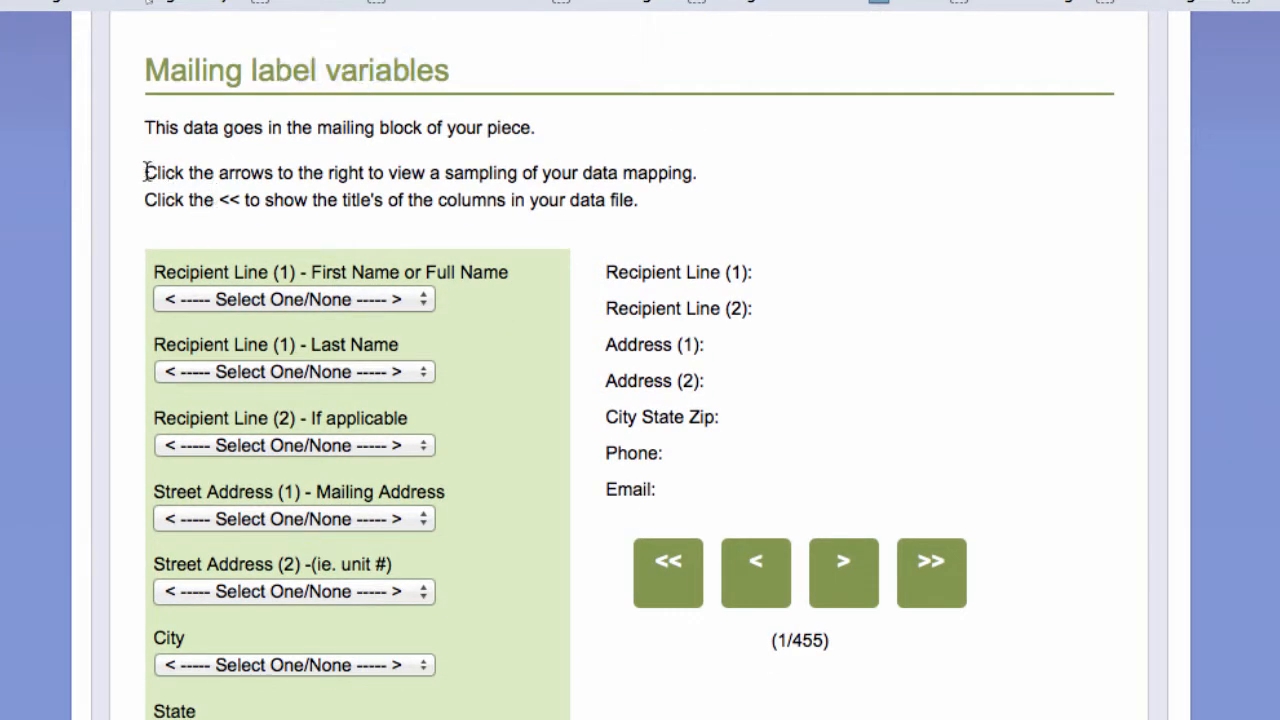
left_click_drag(147, 172, 658, 172)
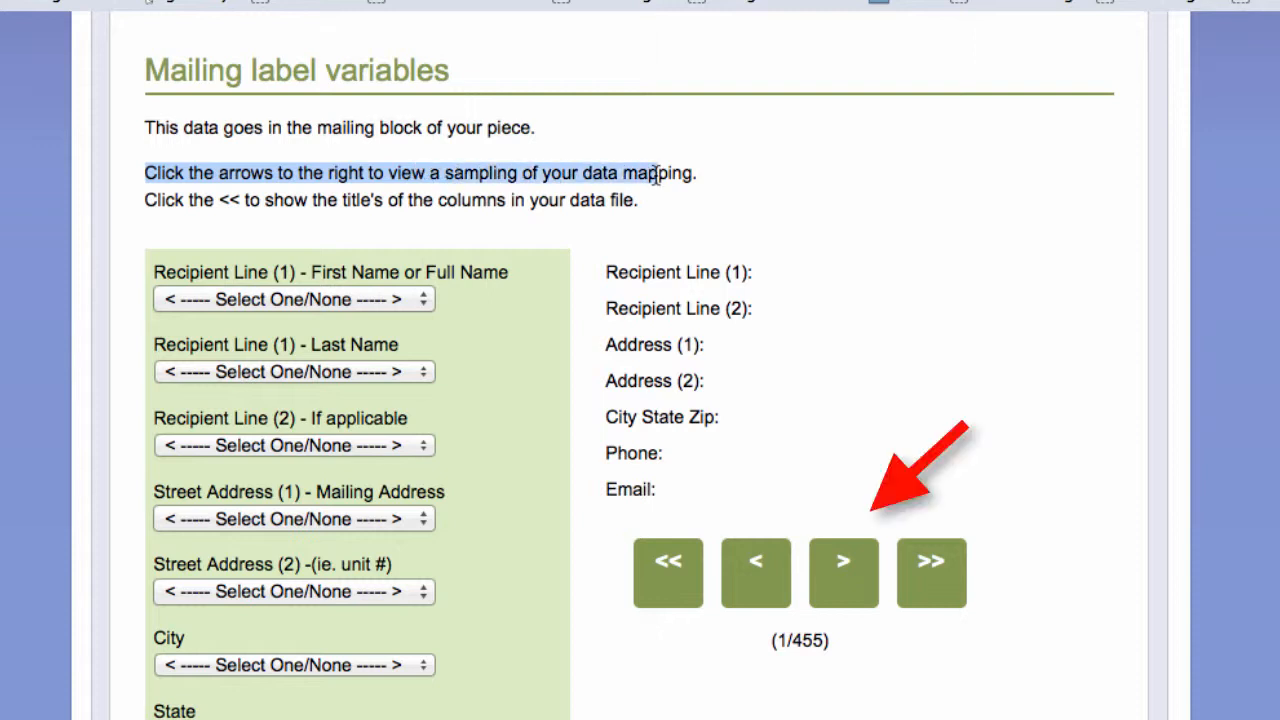
scroll(606, 300, "down", 2)
scroll(606, 335, "down", 2)
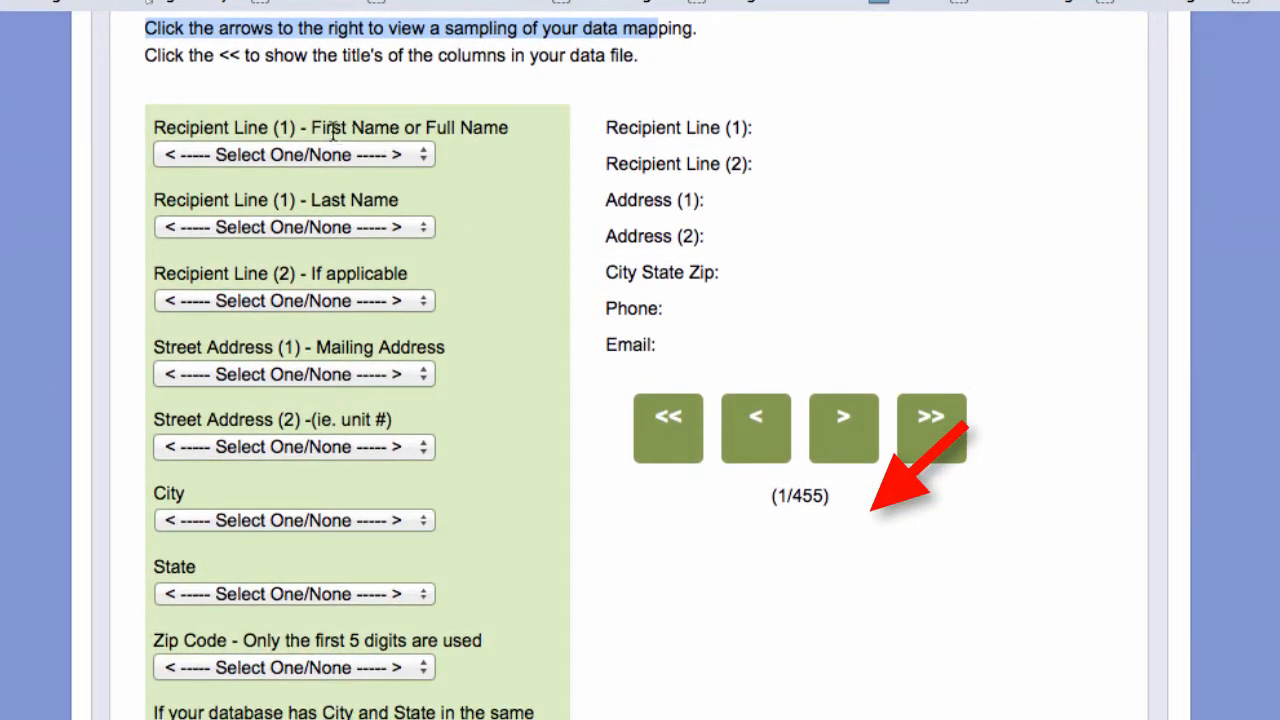
left_click_drag(312, 127, 484, 128)
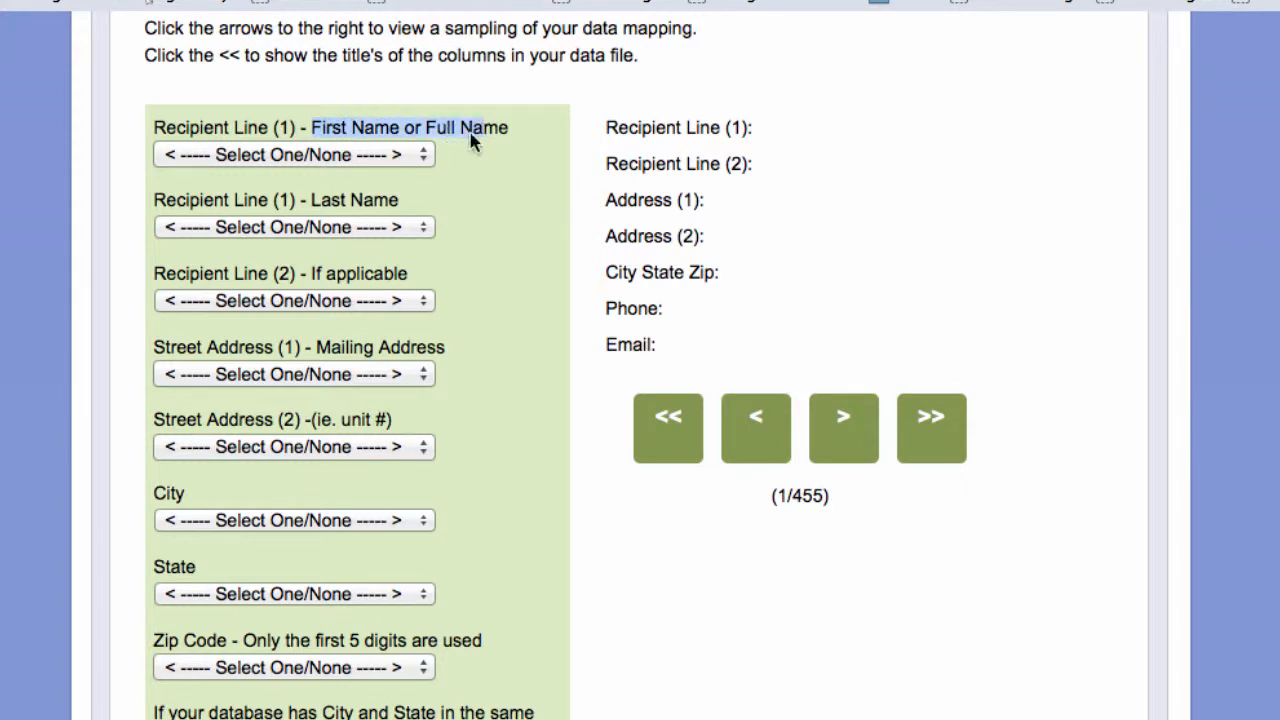
left_click(287, 160)
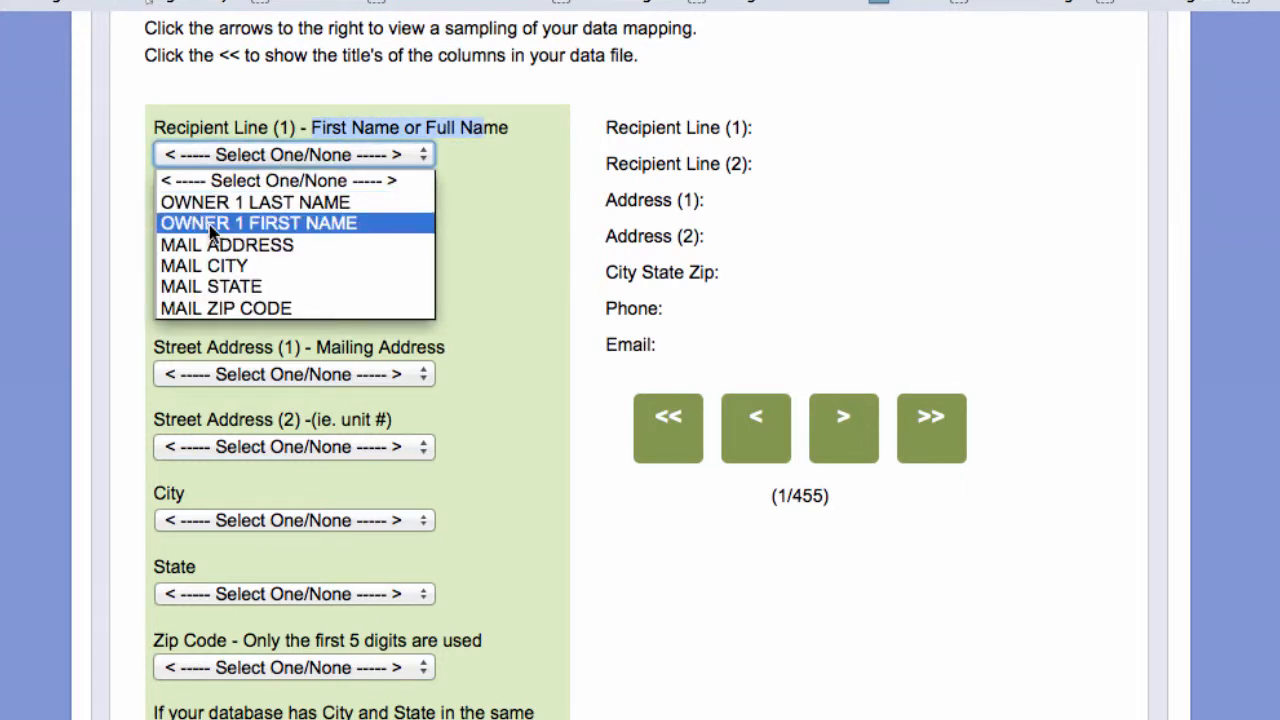
left_click(340, 225)
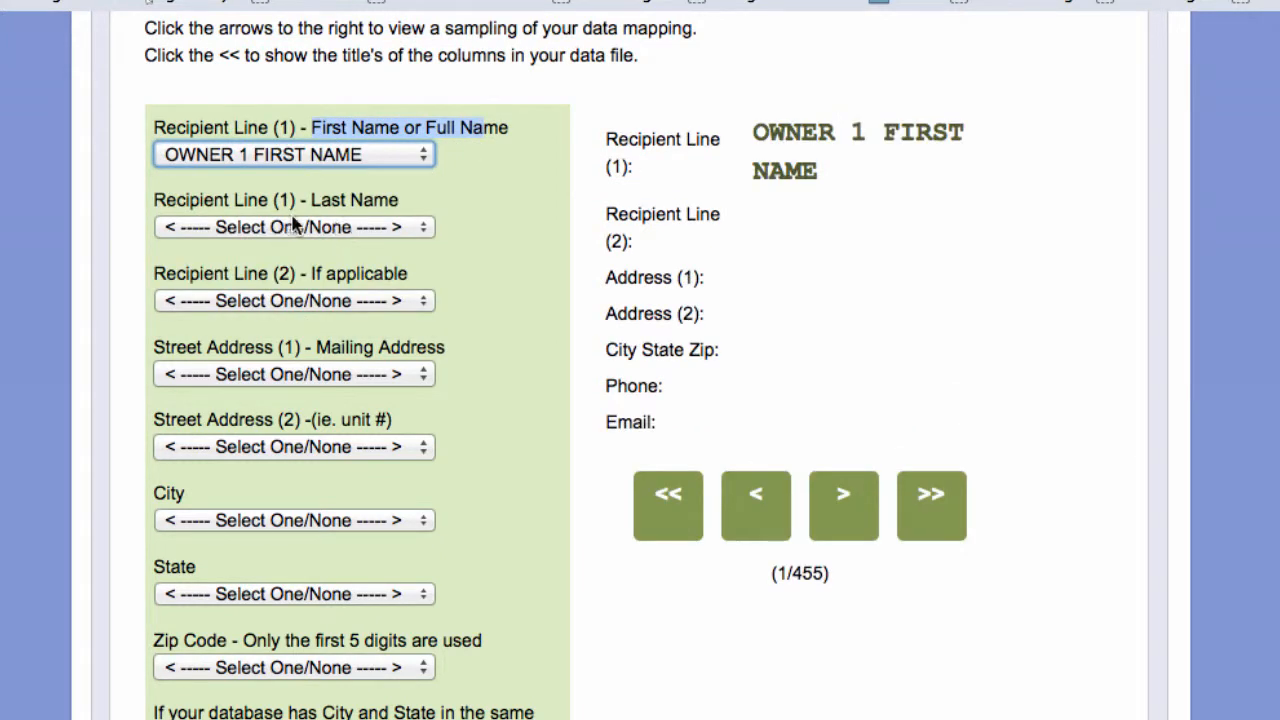
left_click_drag(311, 200, 405, 205)
left_click(362, 228)
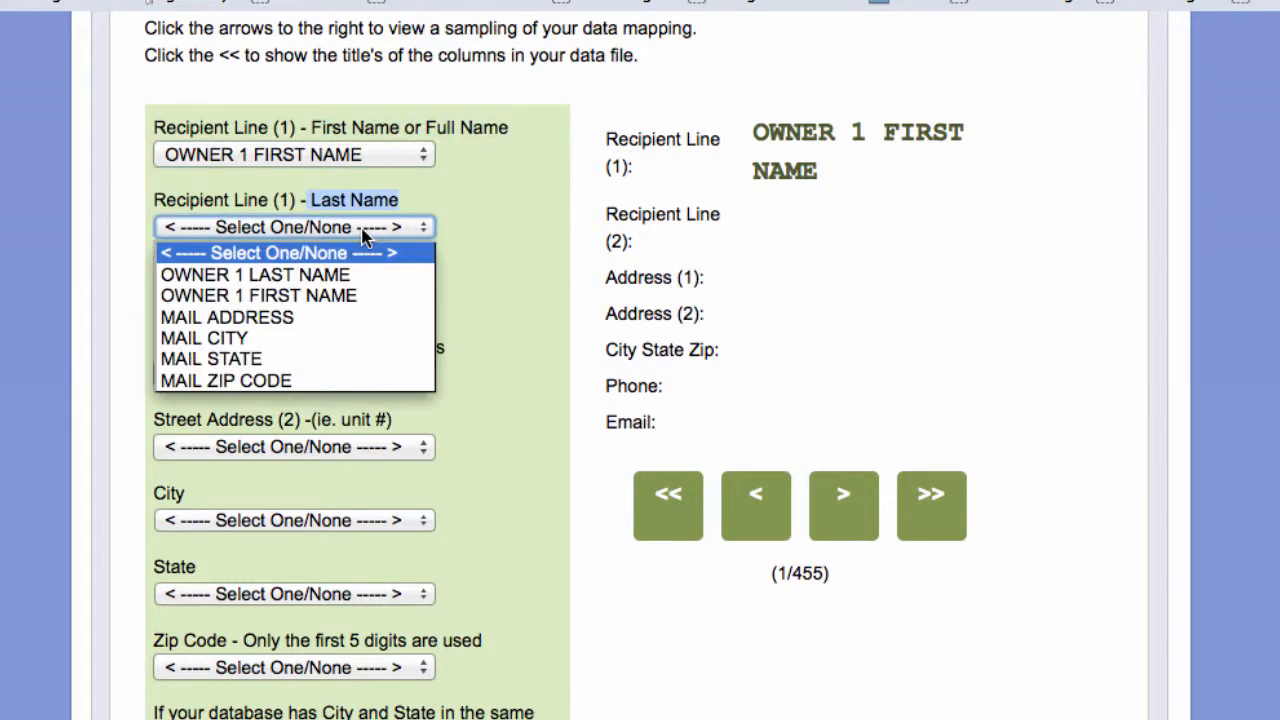
left_click(288, 274)
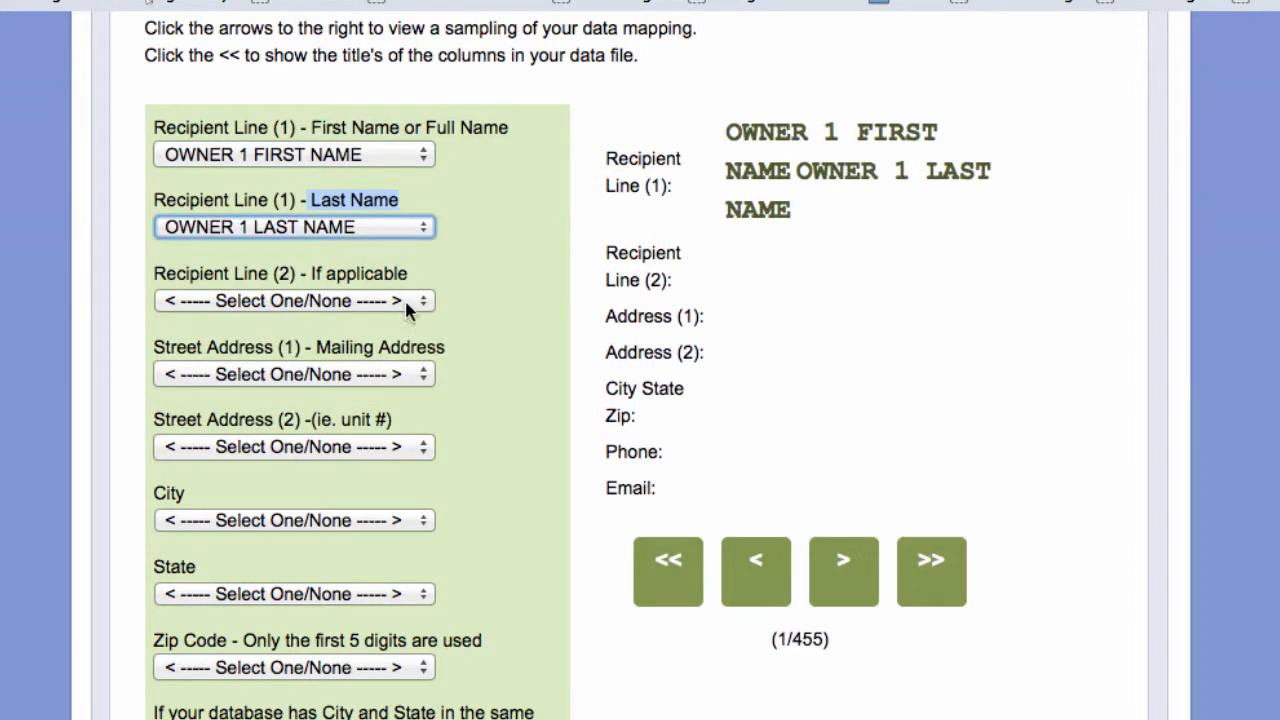
- Map Street Address (1) to MAIL ADDRESS and leave Street Address (2) unmapped
scroll(431, 315, "down", 3)
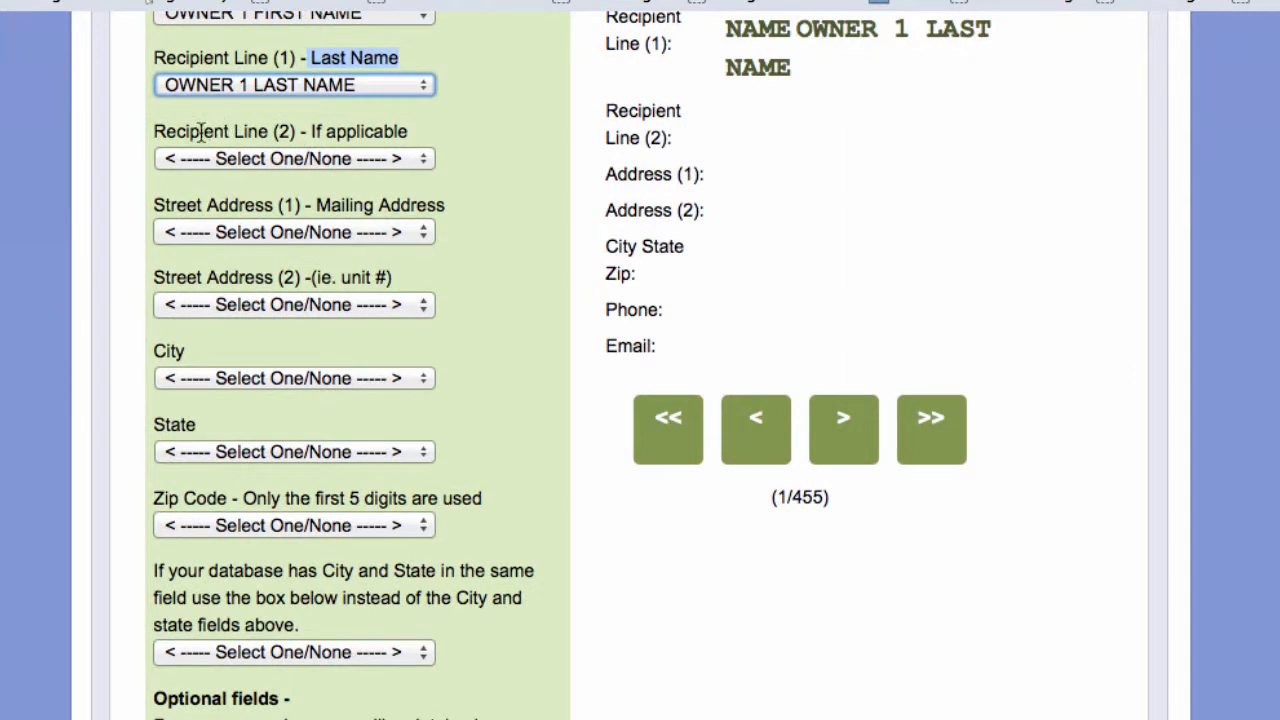
left_click_drag(200, 131, 296, 131)
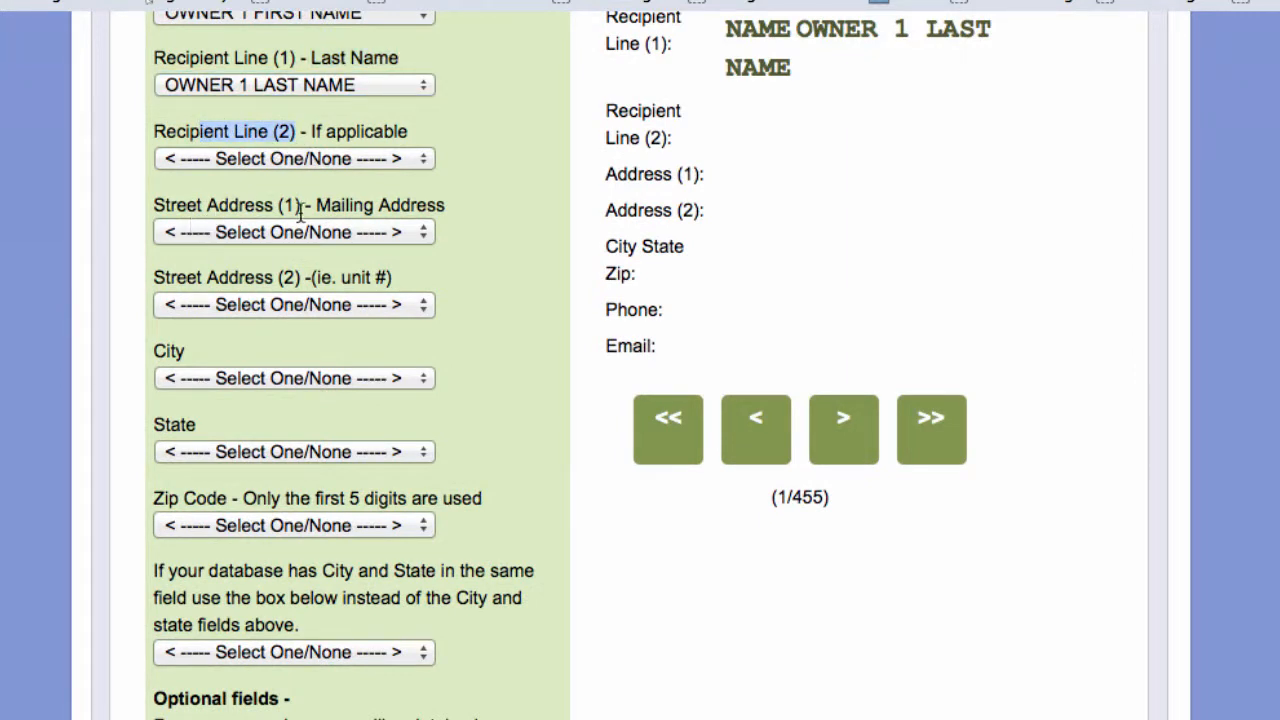
left_click(337, 233)
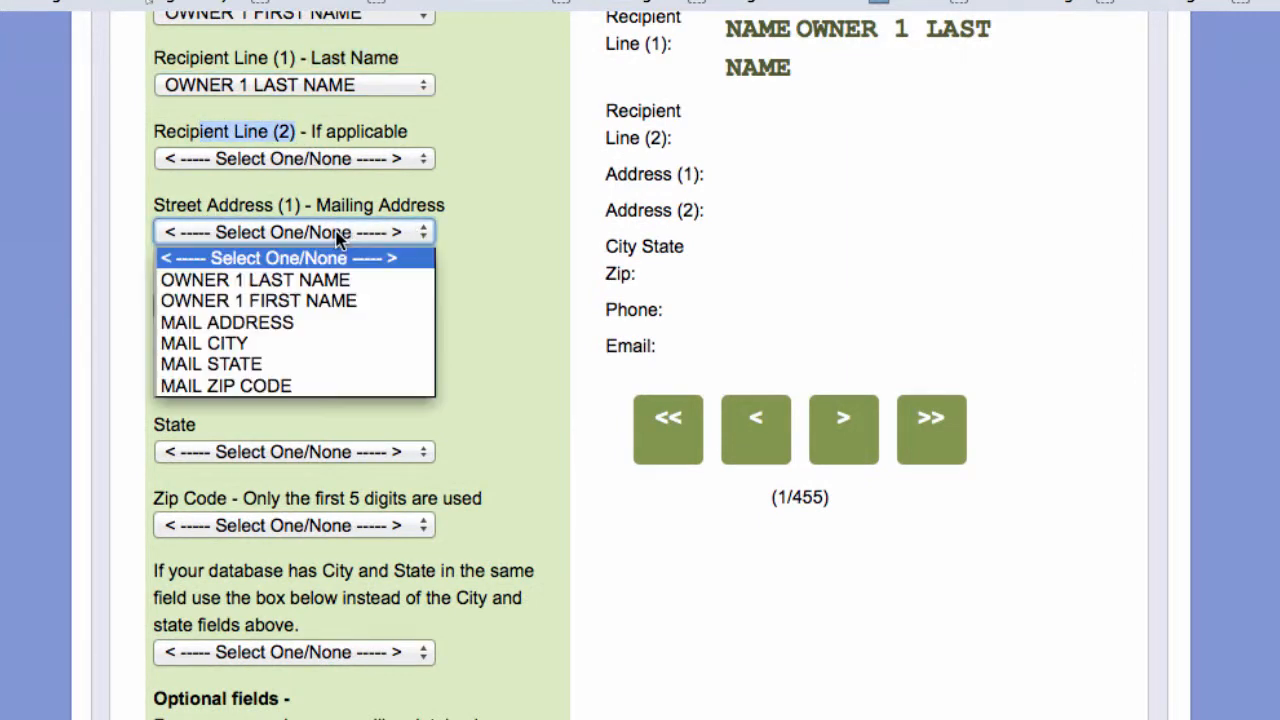
left_click(258, 323)
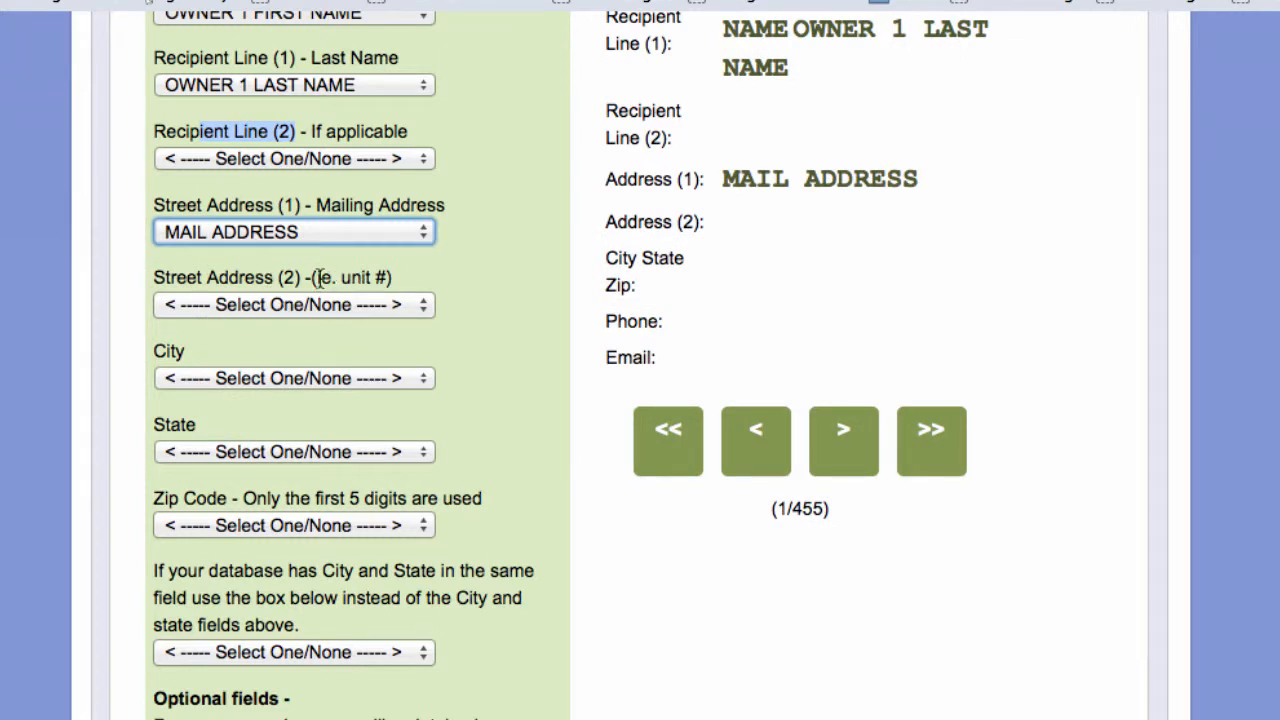
left_click_drag(317, 278, 397, 285)
left_click(330, 312)
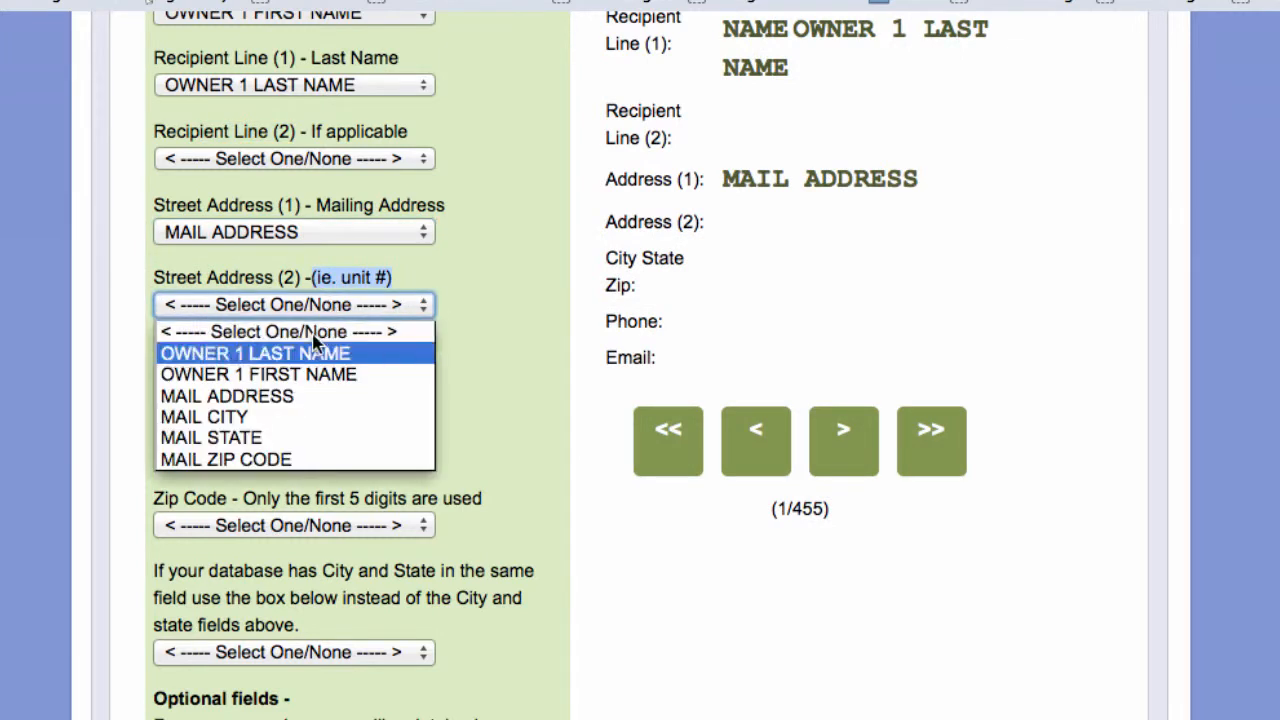
left_click(519, 265)
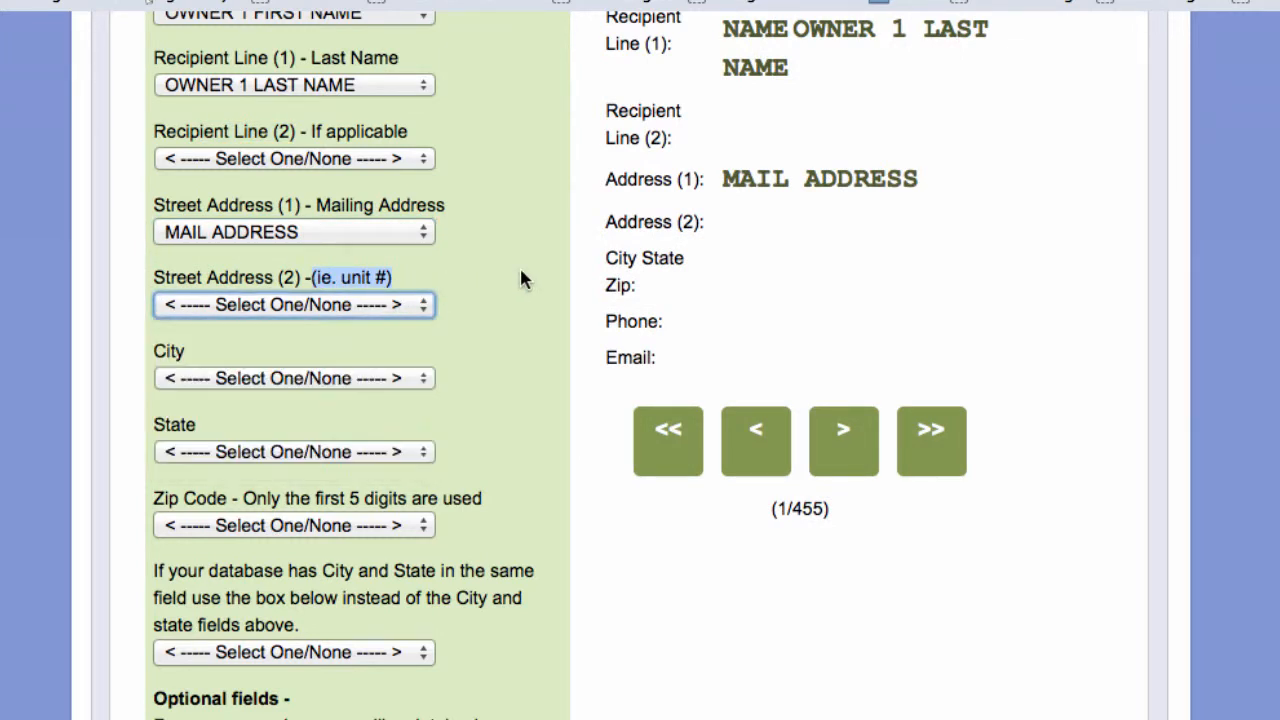
- Map City, State and Zip Code to MAIL CITY, MAIL STATE and MAIL ZIP CODE
scroll(508, 350, "down", 3)
left_click(288, 259)
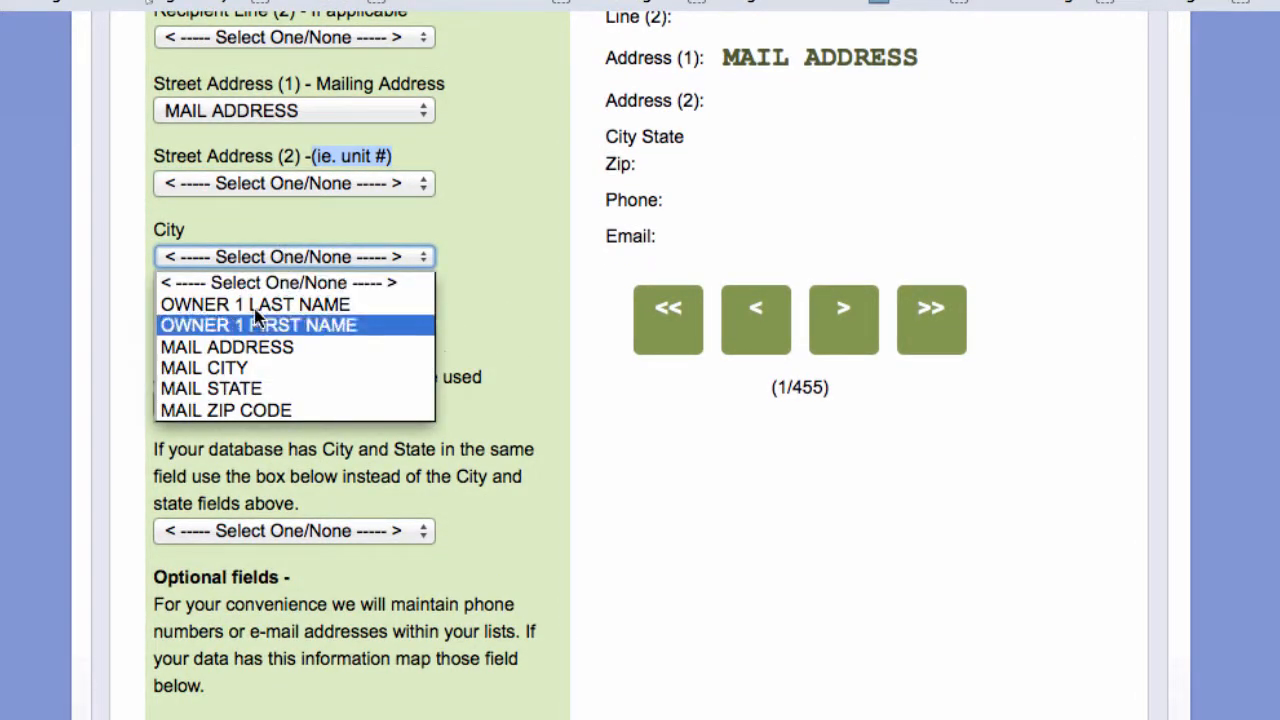
left_click(230, 370)
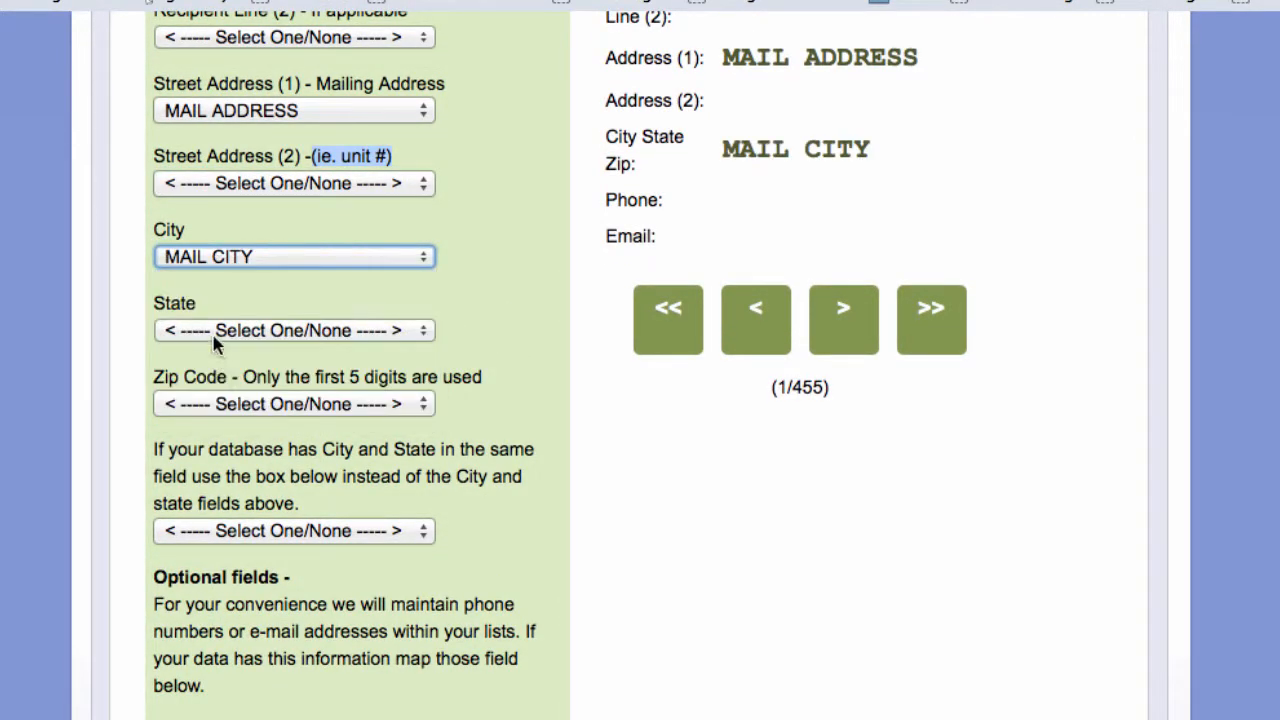
left_click(217, 331)
left_click(214, 463)
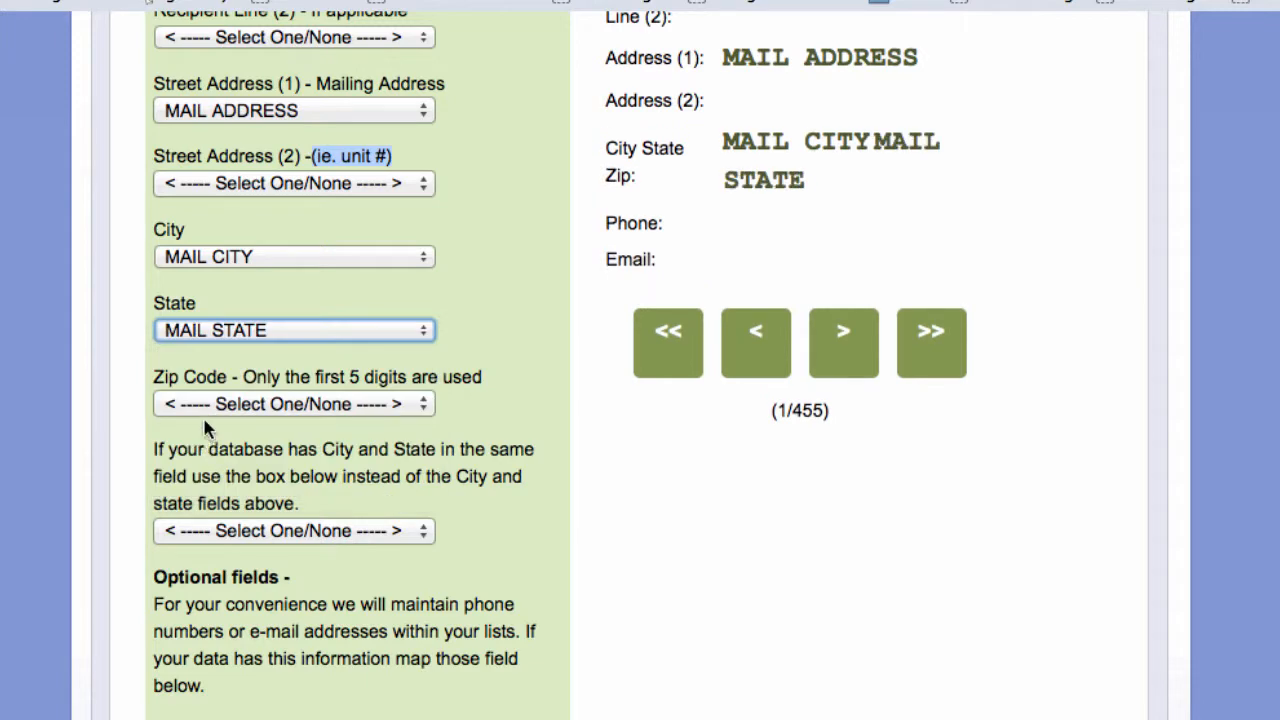
left_click(218, 405)
left_click(228, 559)
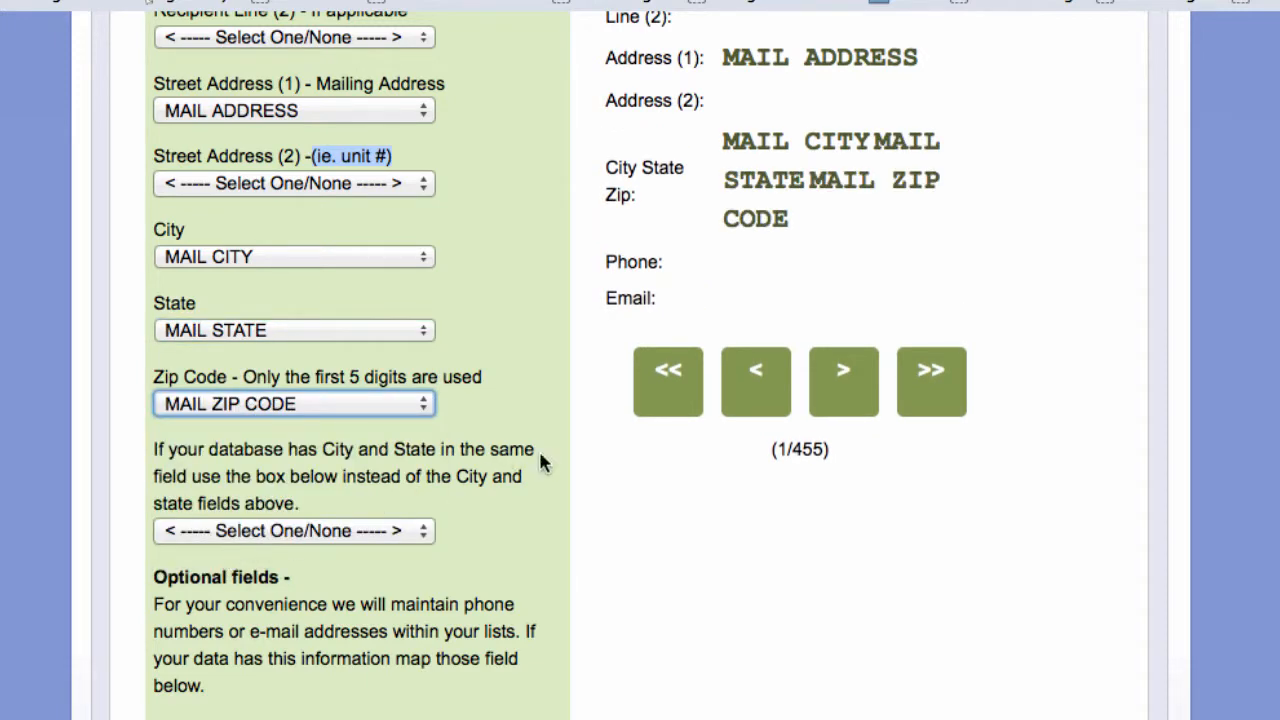
scroll(554, 446, "down", 5)
left_click_drag(174, 268, 334, 452)
left_click(528, 500)
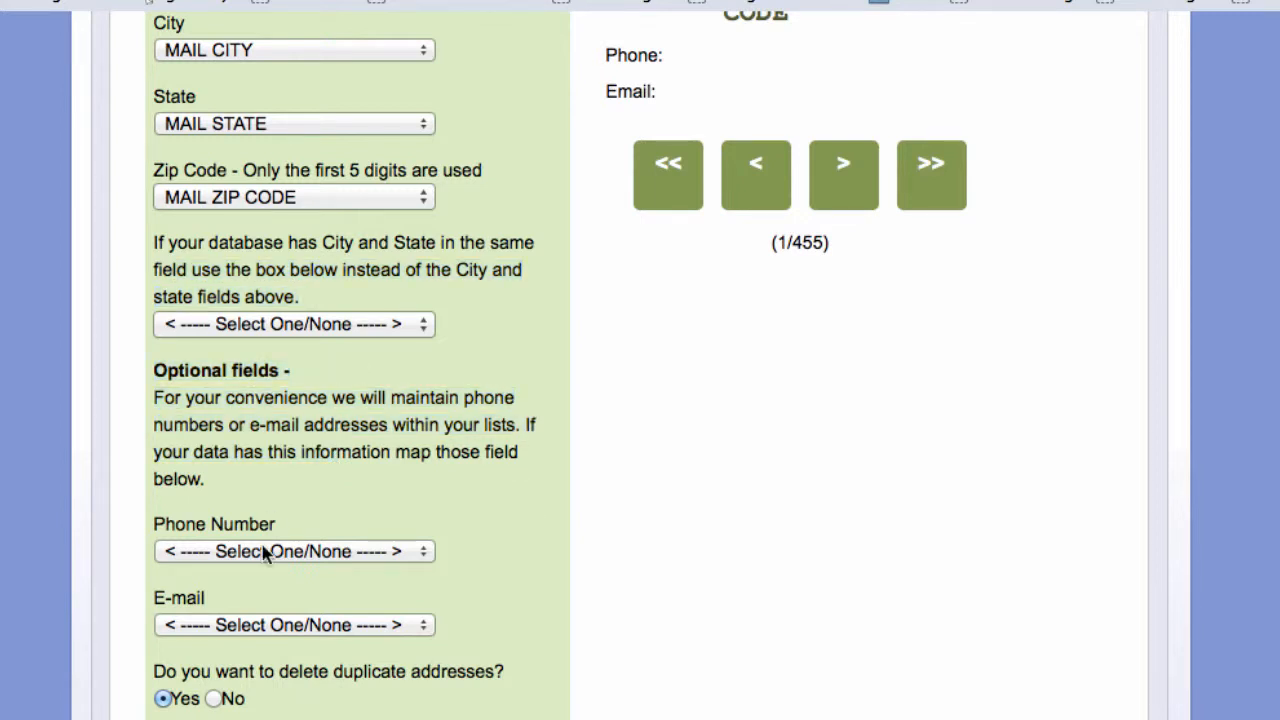
scroll(465, 530, "down", 2)
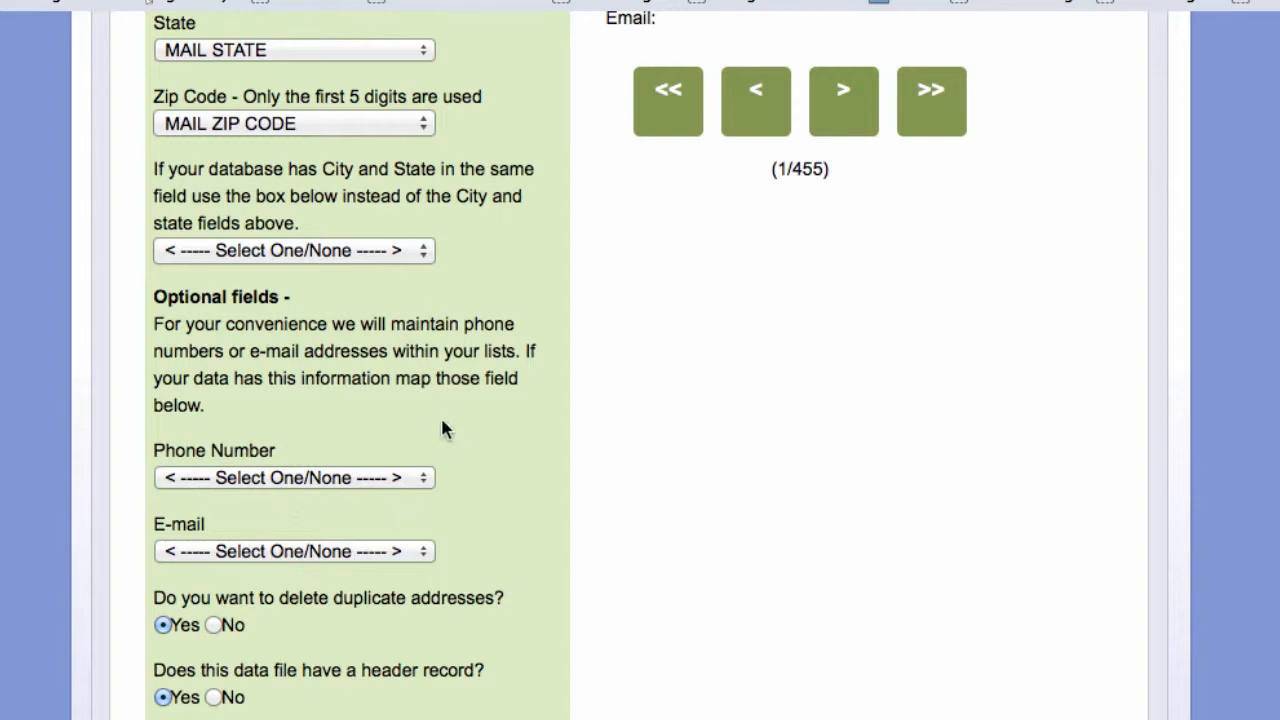
scroll(490, 465, "up", 5)
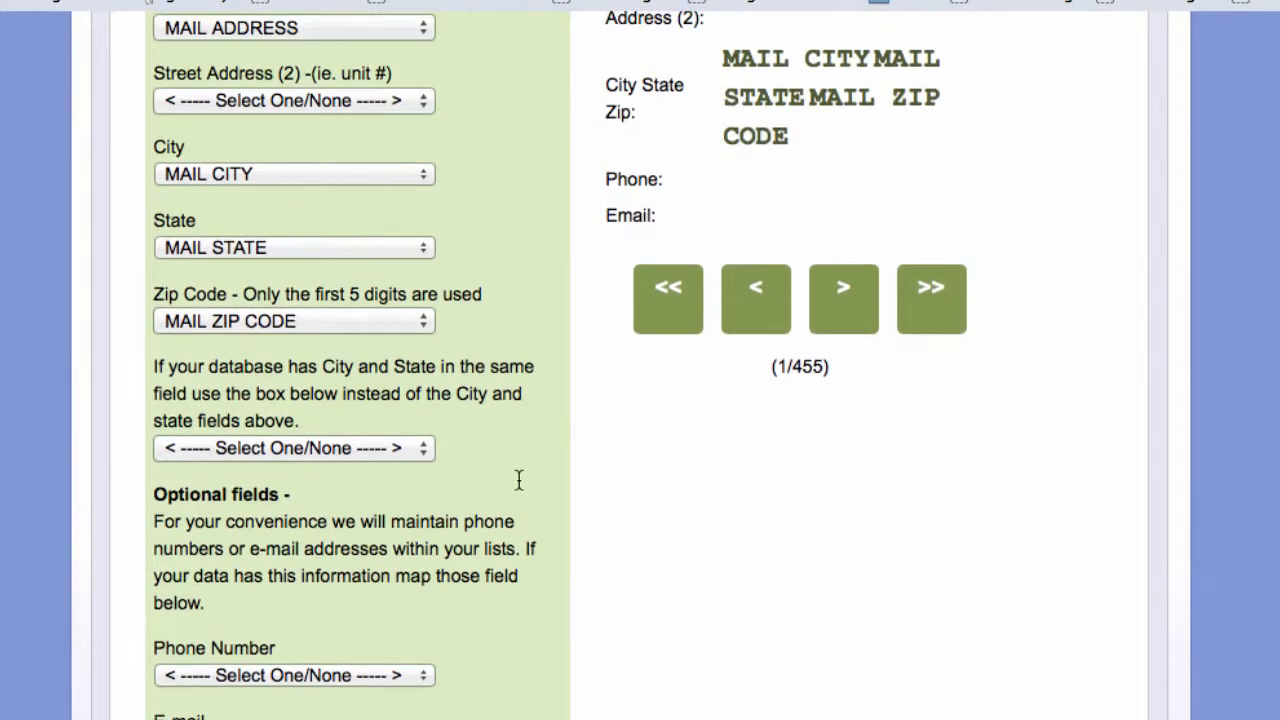
scroll(519, 480, "up", 8)
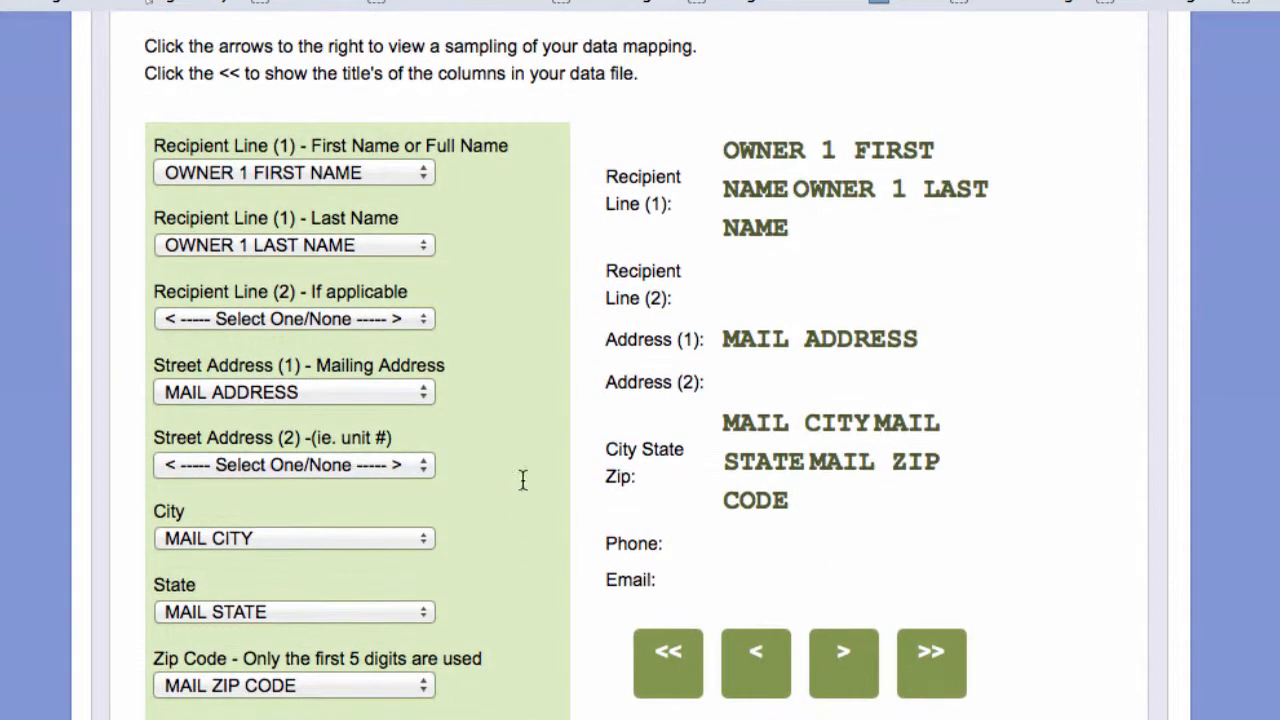
- Step through the next several sample records to check their mapped addresses
left_click(843, 663)
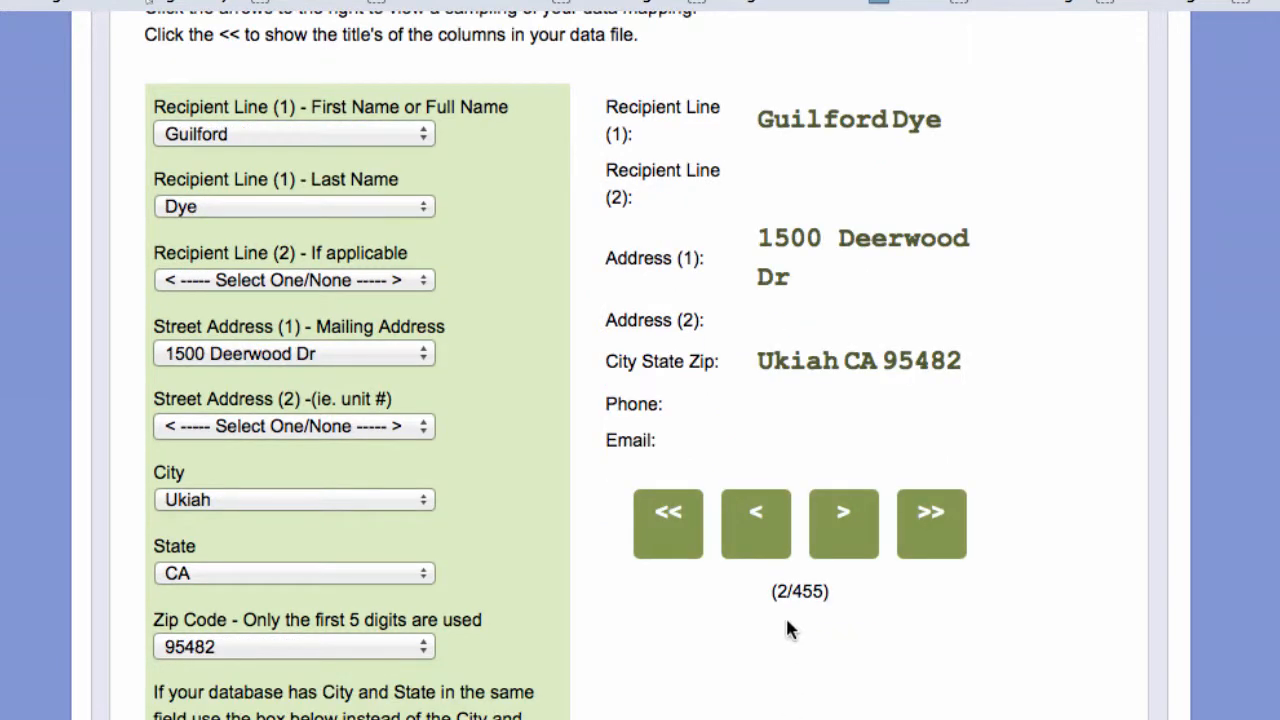
left_click_drag(778, 590, 785, 590)
scroll(857, 640, "up", 2)
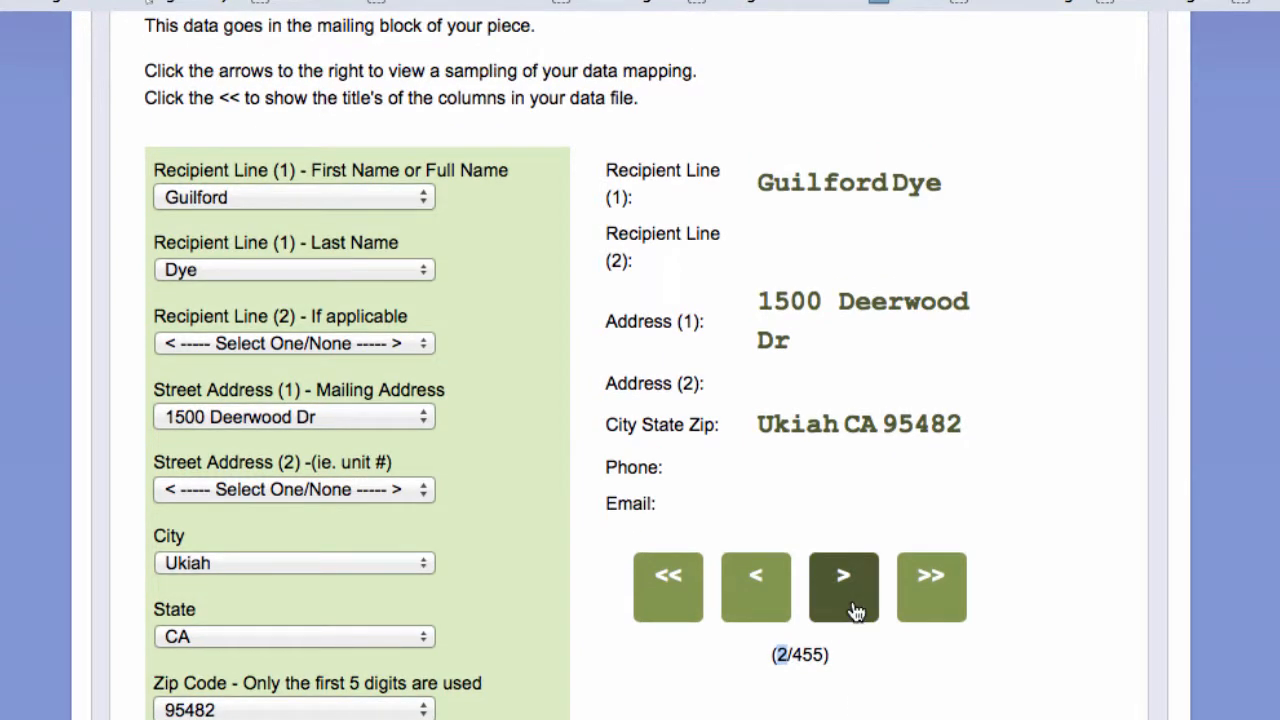
left_click(855, 608)
left_click(853, 605)
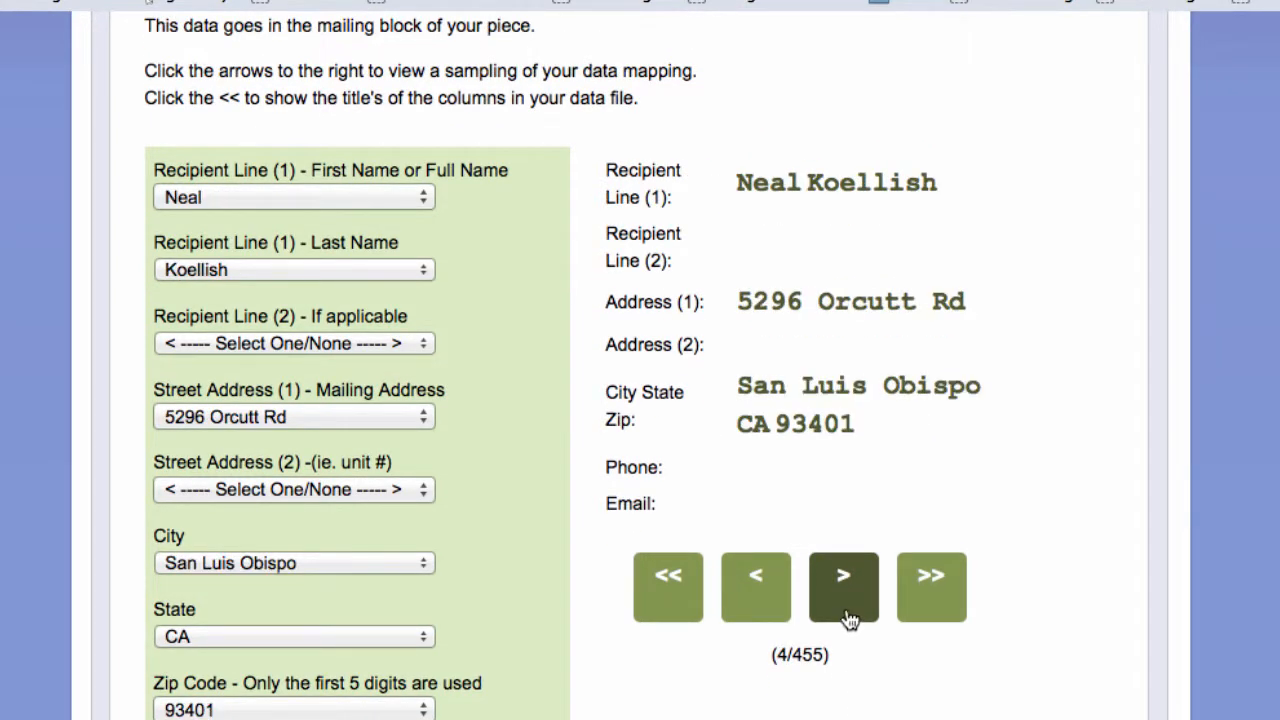
left_click(852, 622)
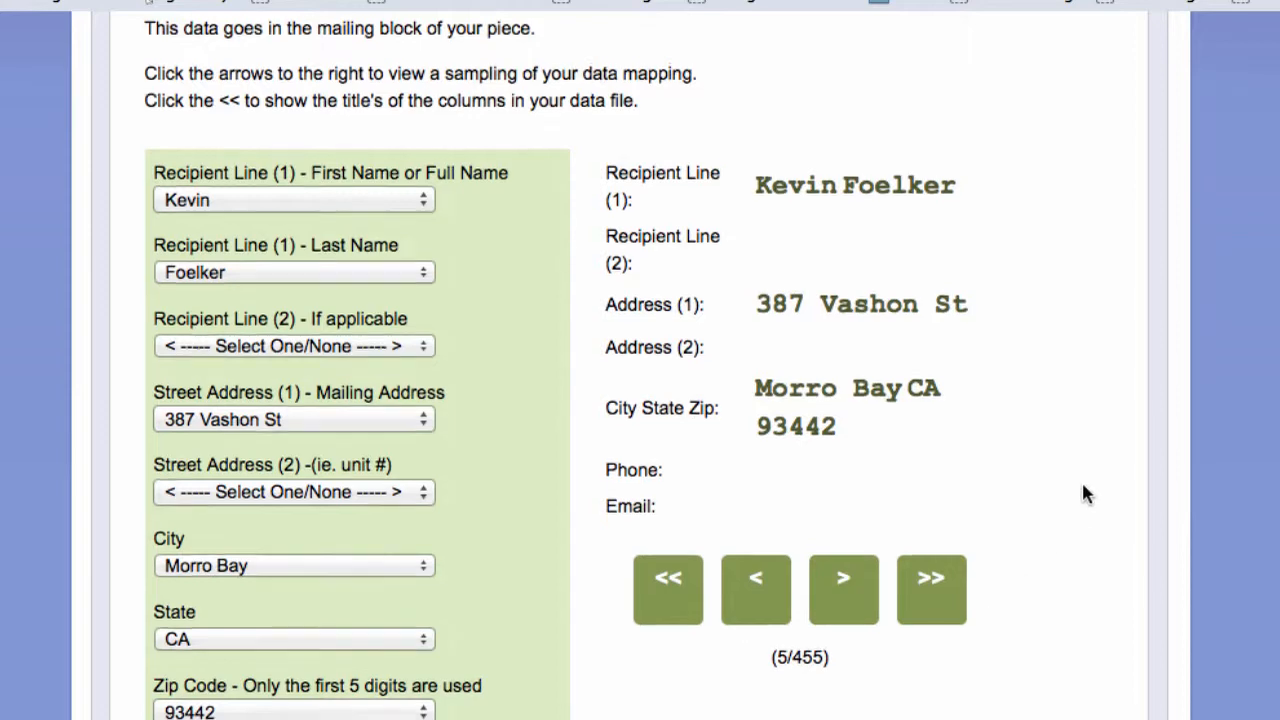
scroll(1087, 493, "up", 2)
scroll(1083, 486, "up", 5)
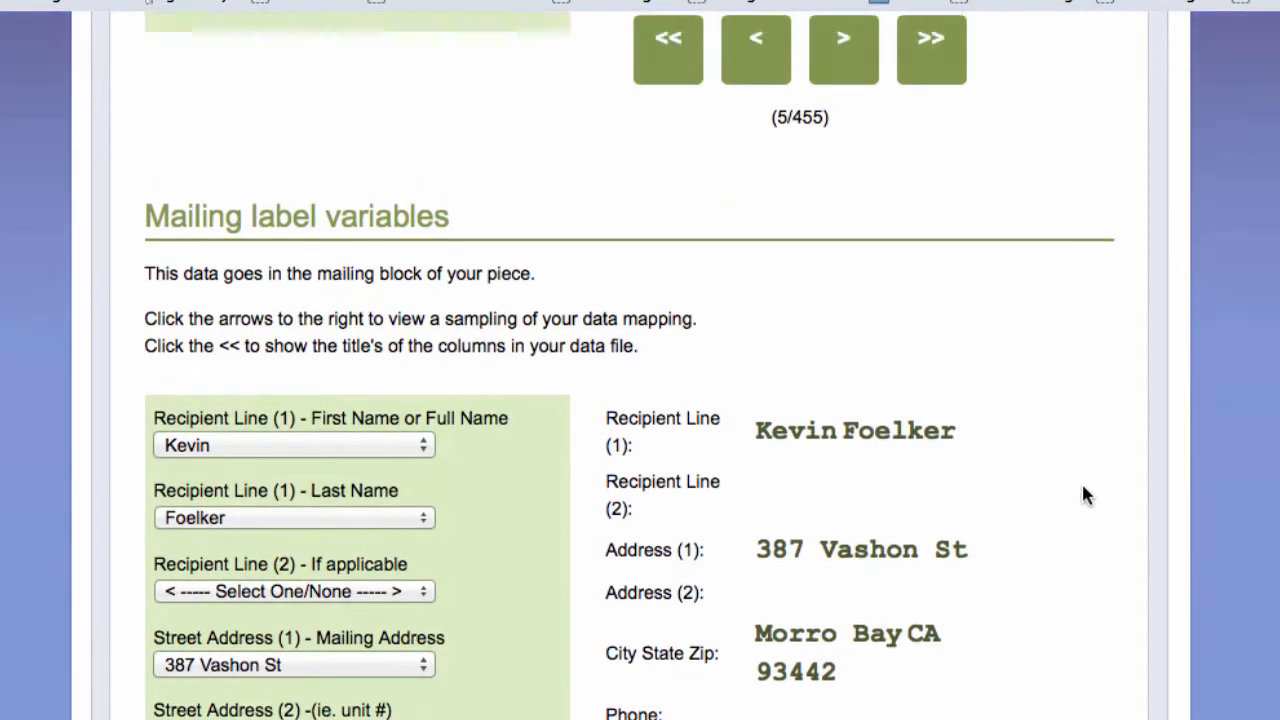
scroll(1084, 490, "up", 2)
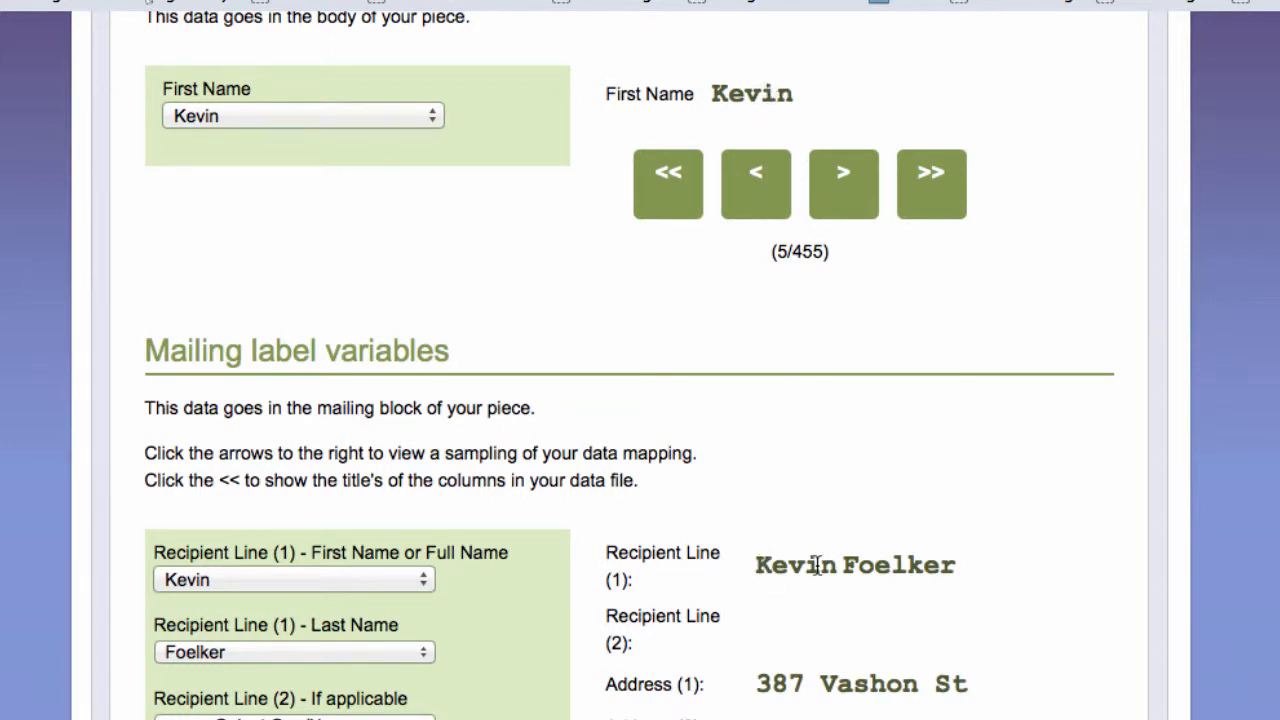
- Preview one more record's address and review the duplicate and header options below
scroll(1067, 640, "down", 5)
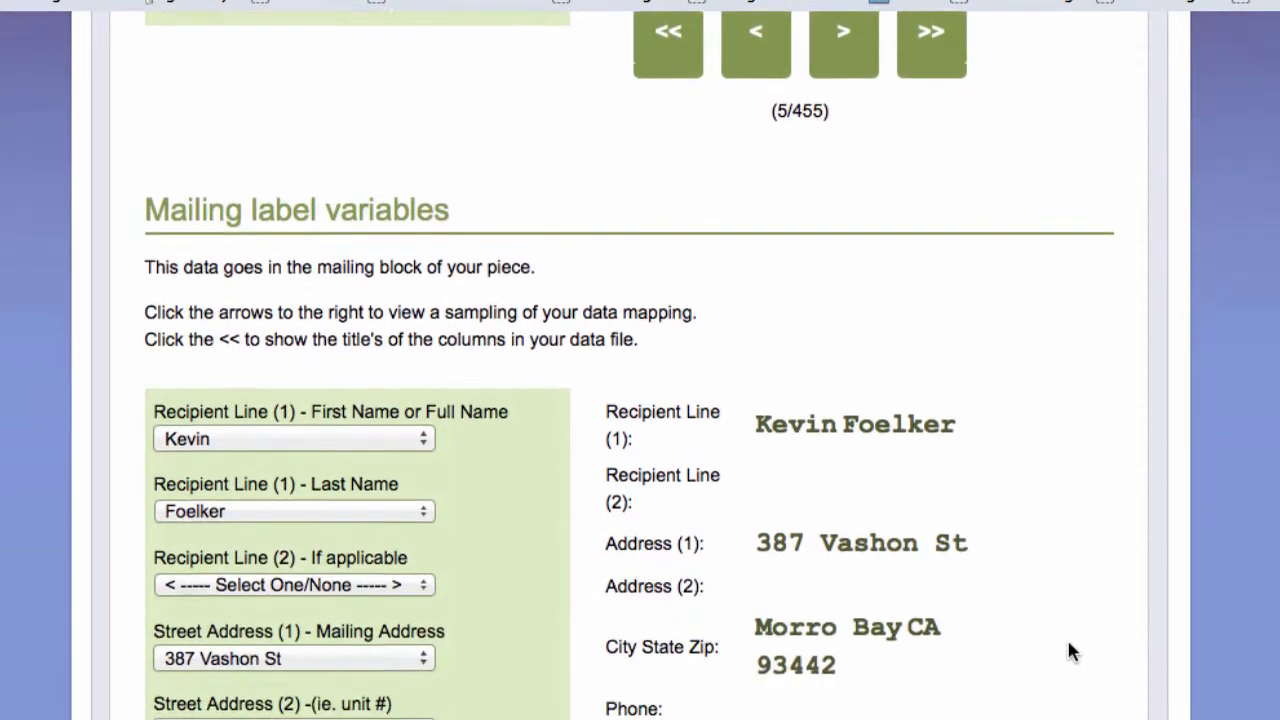
scroll(1086, 627, "down", 2)
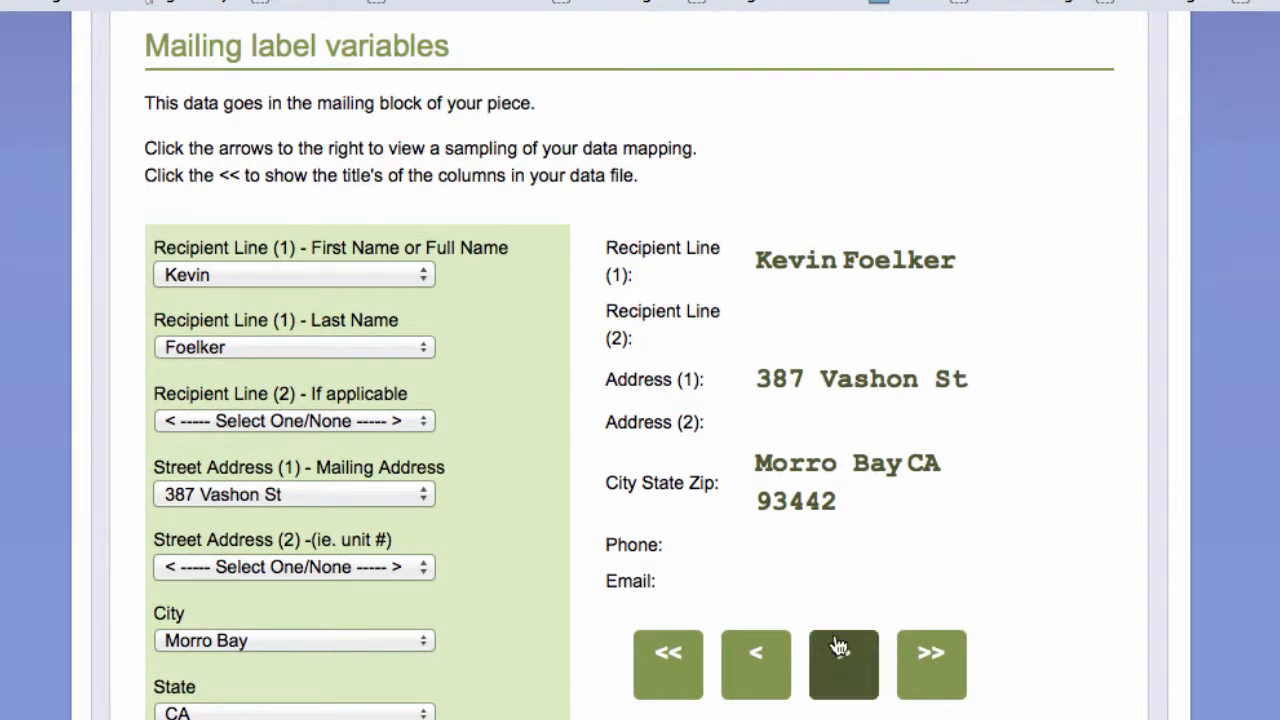
left_click(843, 682)
scroll(1093, 652, "down", 10)
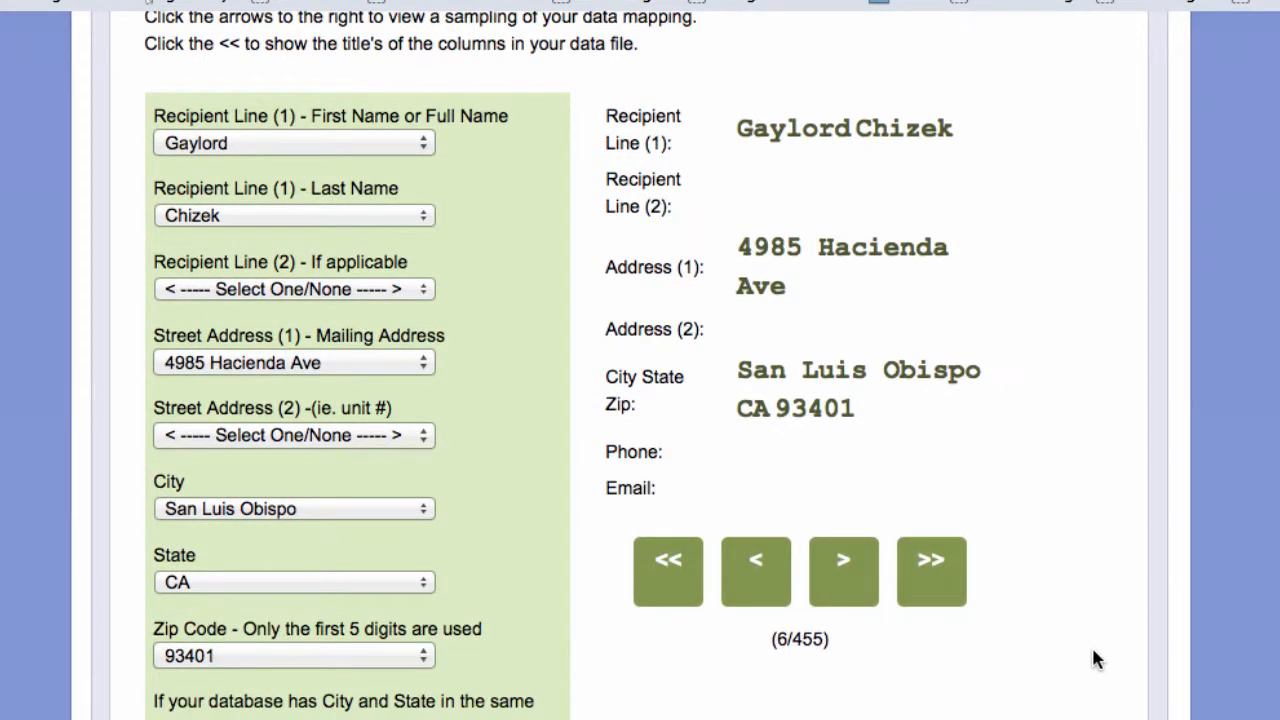
scroll(1093, 651, "down", 14)
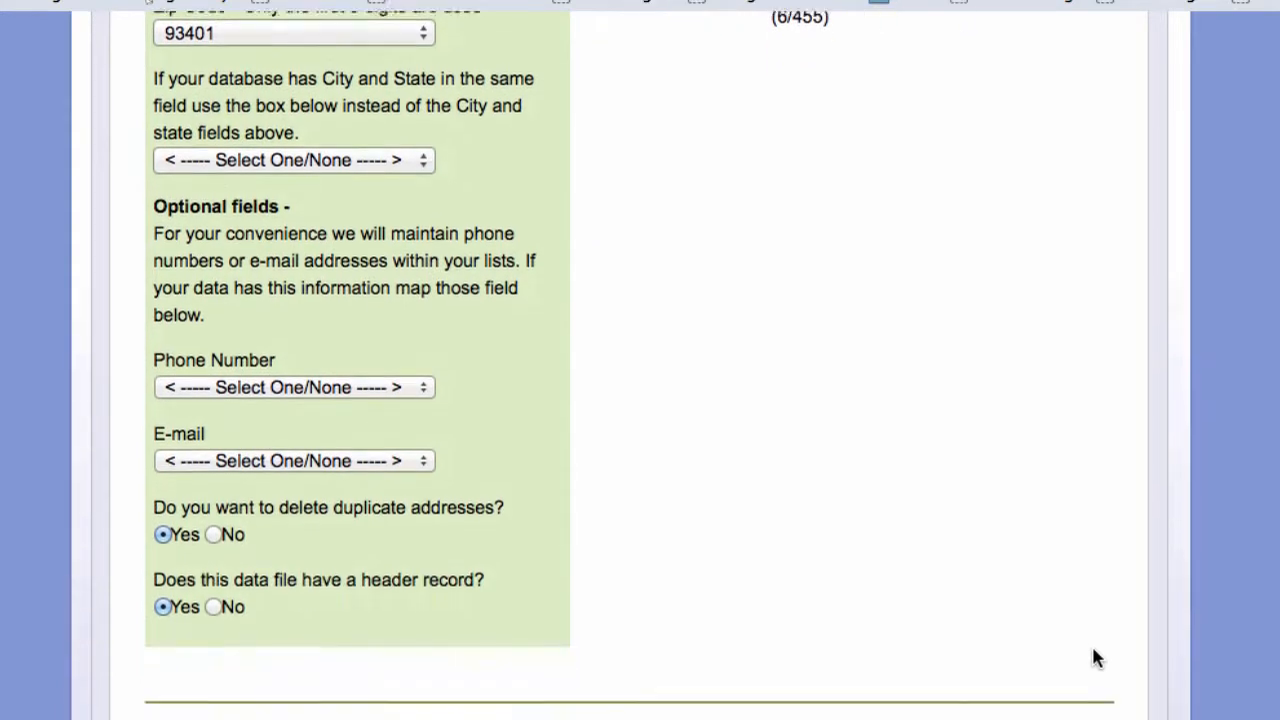
scroll(1097, 660, "down", 1)
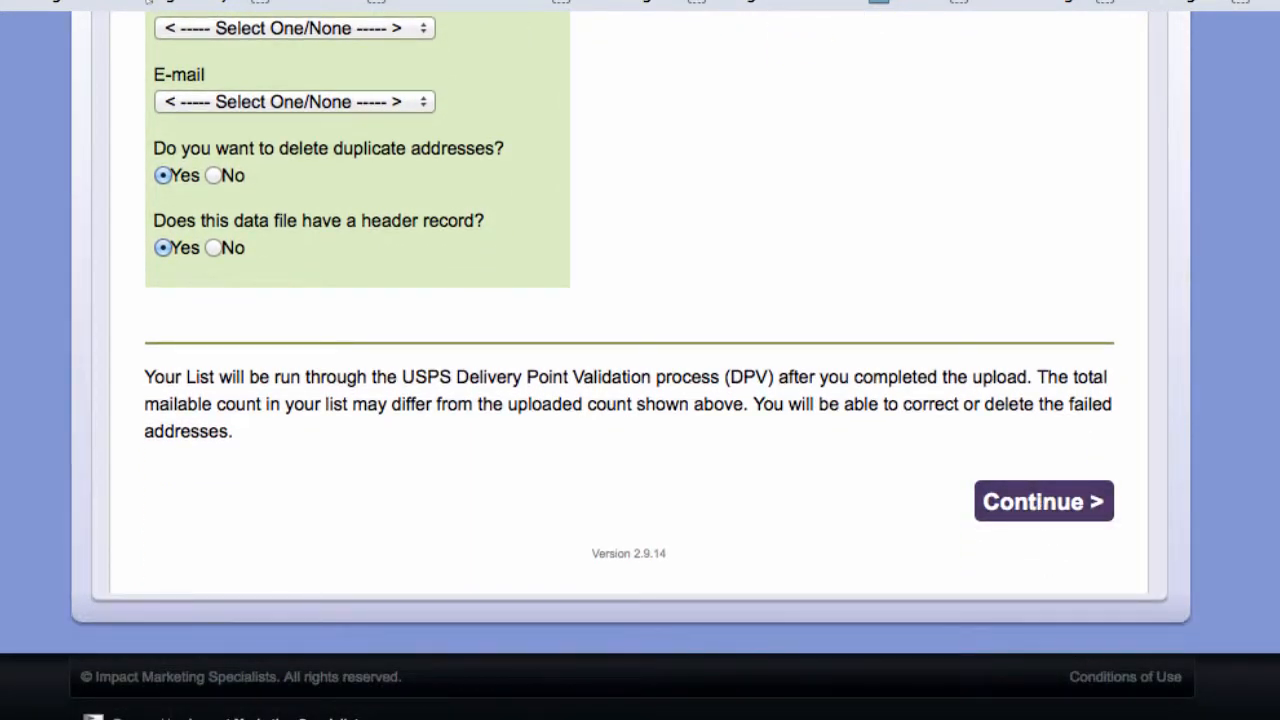
scroll(820, 318, "up", 9)
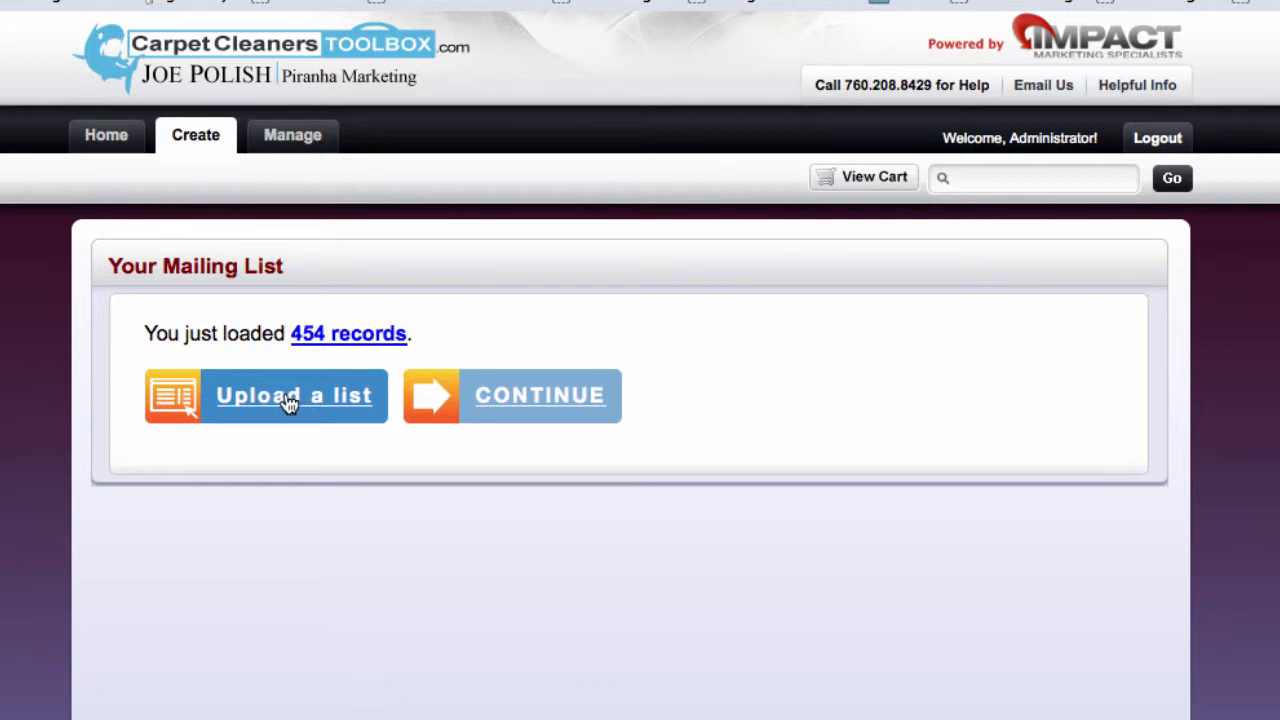
- Continue from the 454-record mailing list to generate the personalized newsletter proof
left_click(538, 398)
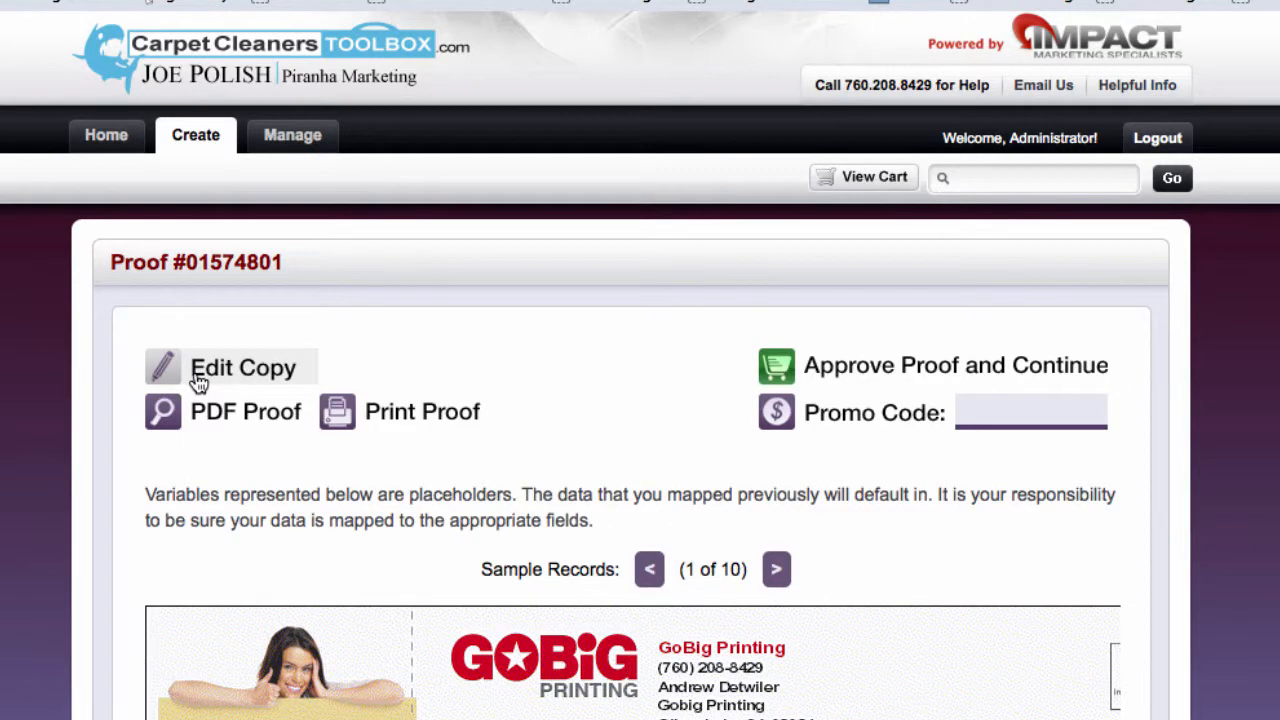
scroll(1270, 436, "down", 2)
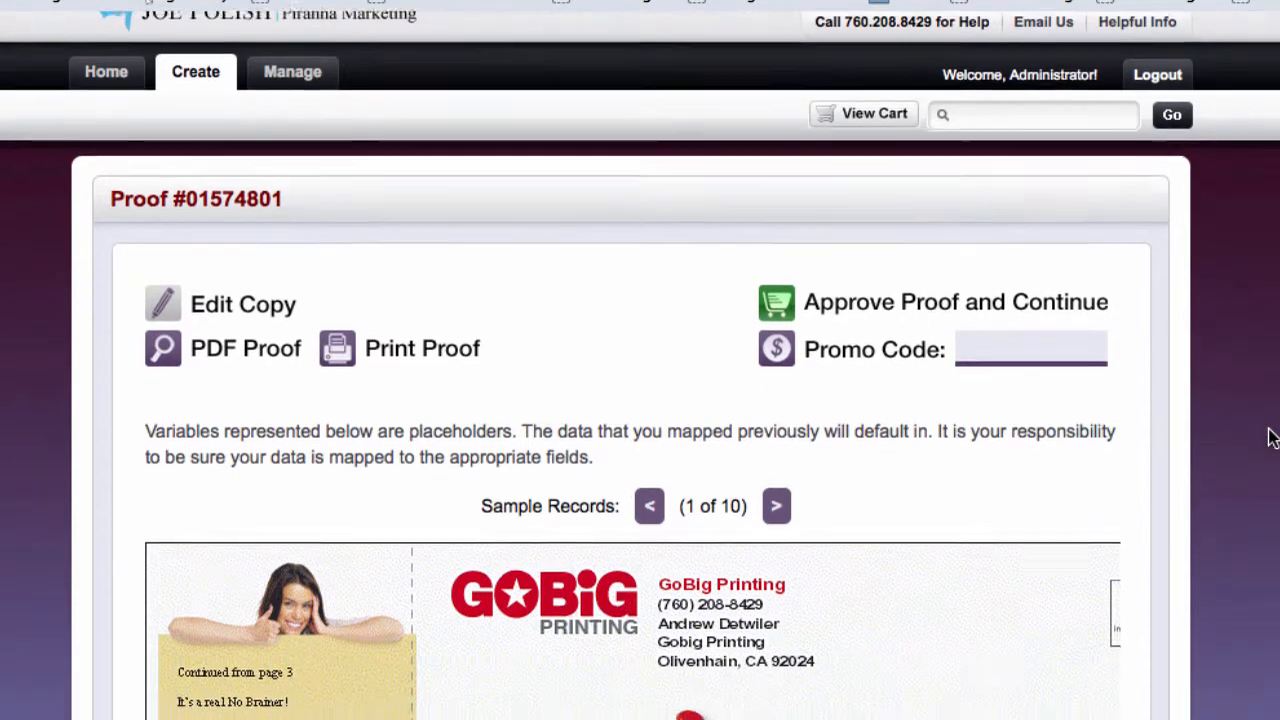
scroll(1270, 436, "down", 4)
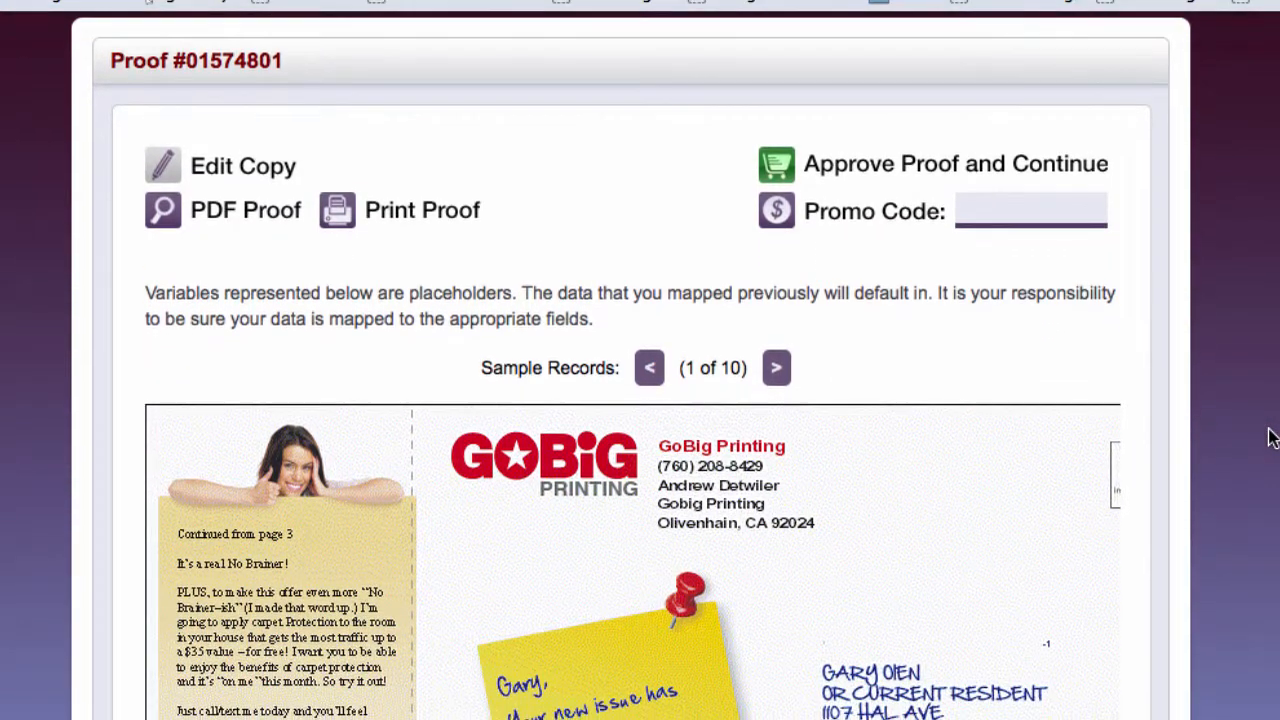
scroll(1256, 486, "down", 1)
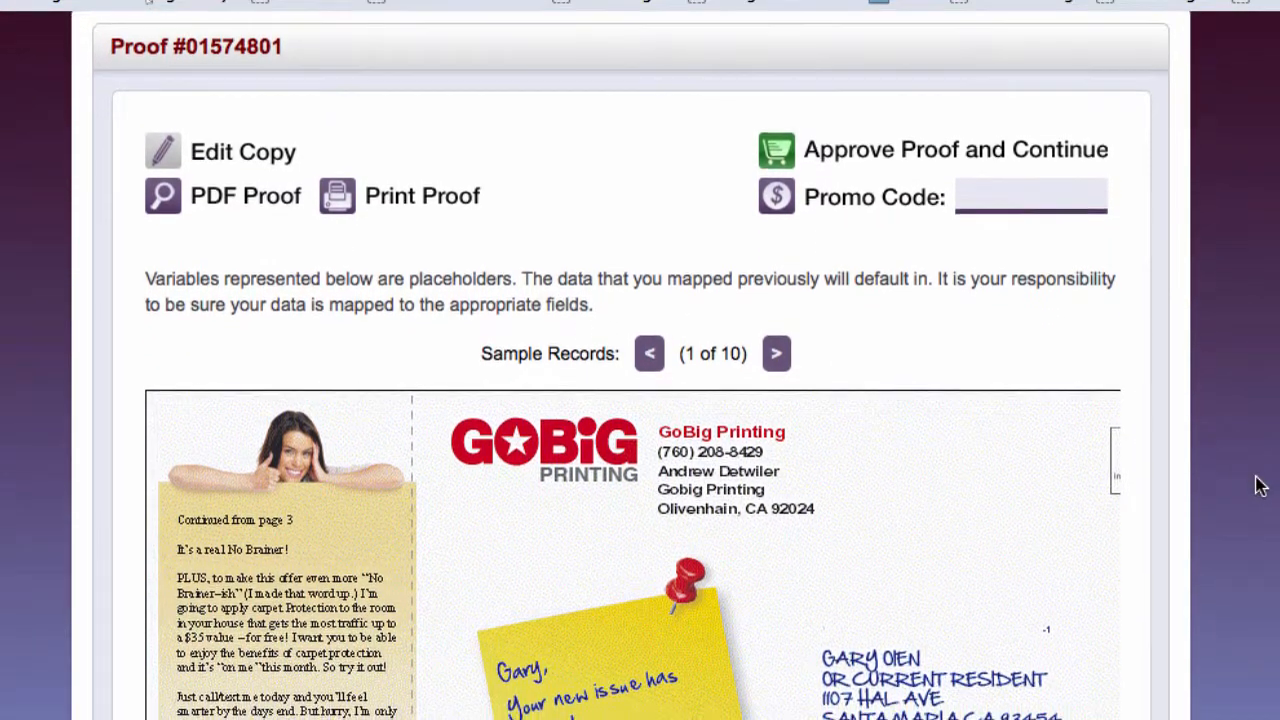
scroll(1256, 486, "down", 1)
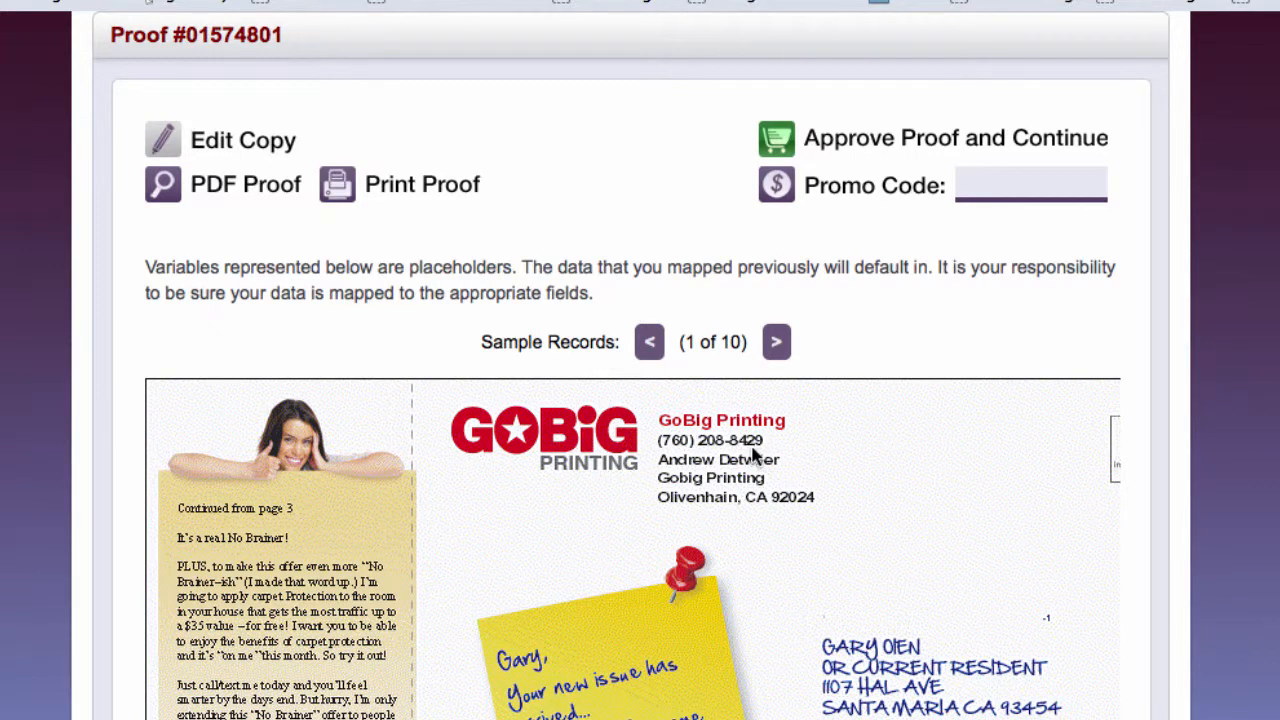
left_click(240, 148)
scroll(466, 424, "down", 2)
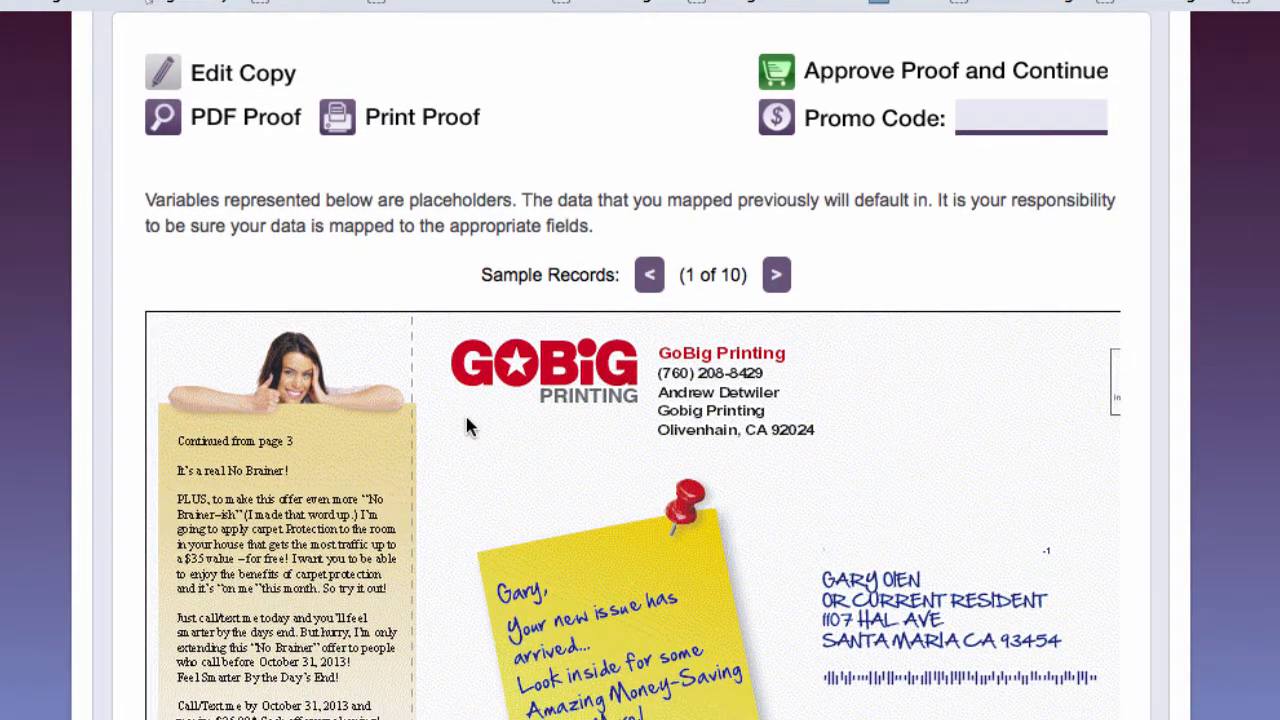
scroll(466, 426, "down", 2)
scroll(465, 426, "down", 1)
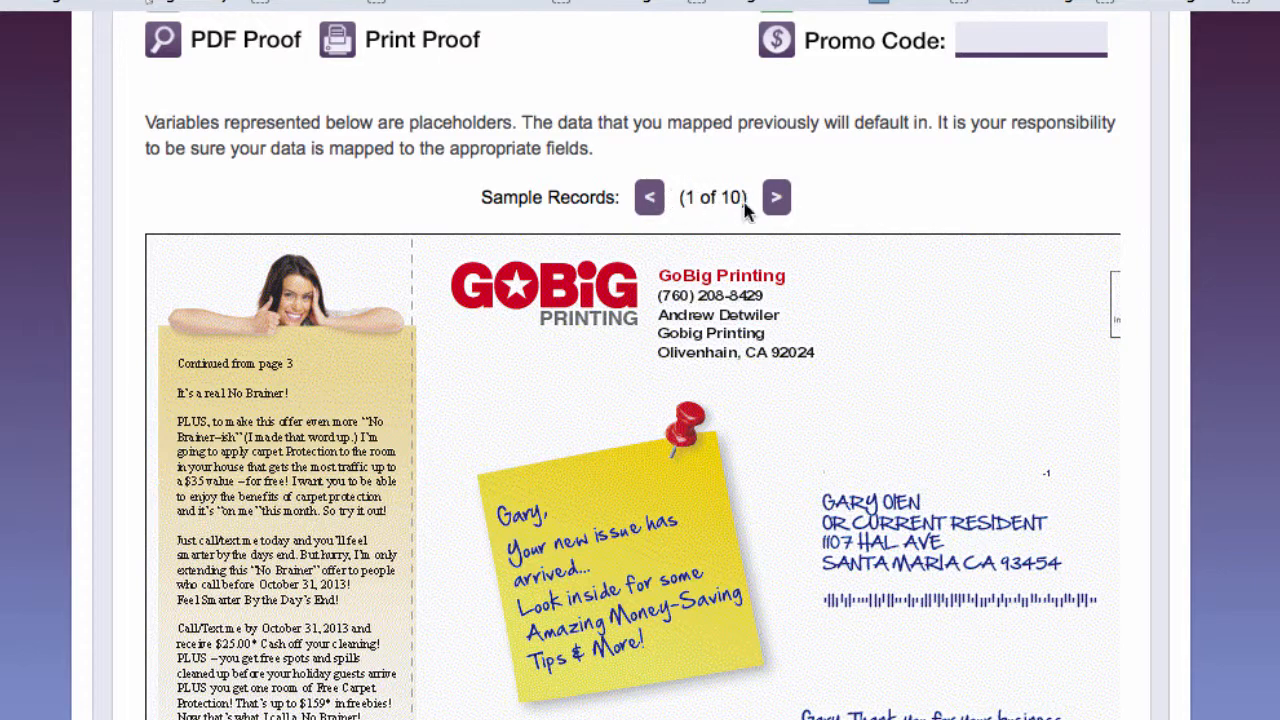
left_click_drag(750, 198, 682, 200)
left_click(714, 228)
scroll(662, 510, "down", 1)
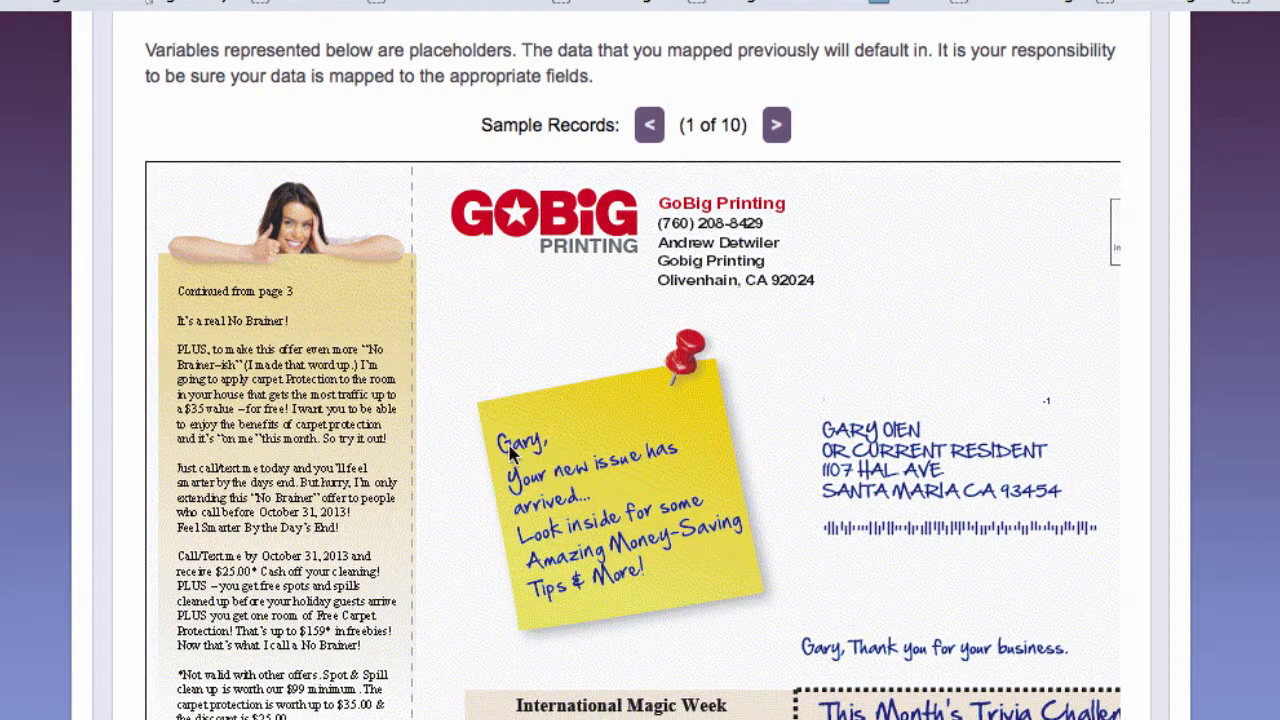
scroll(570, 500, "down", 1)
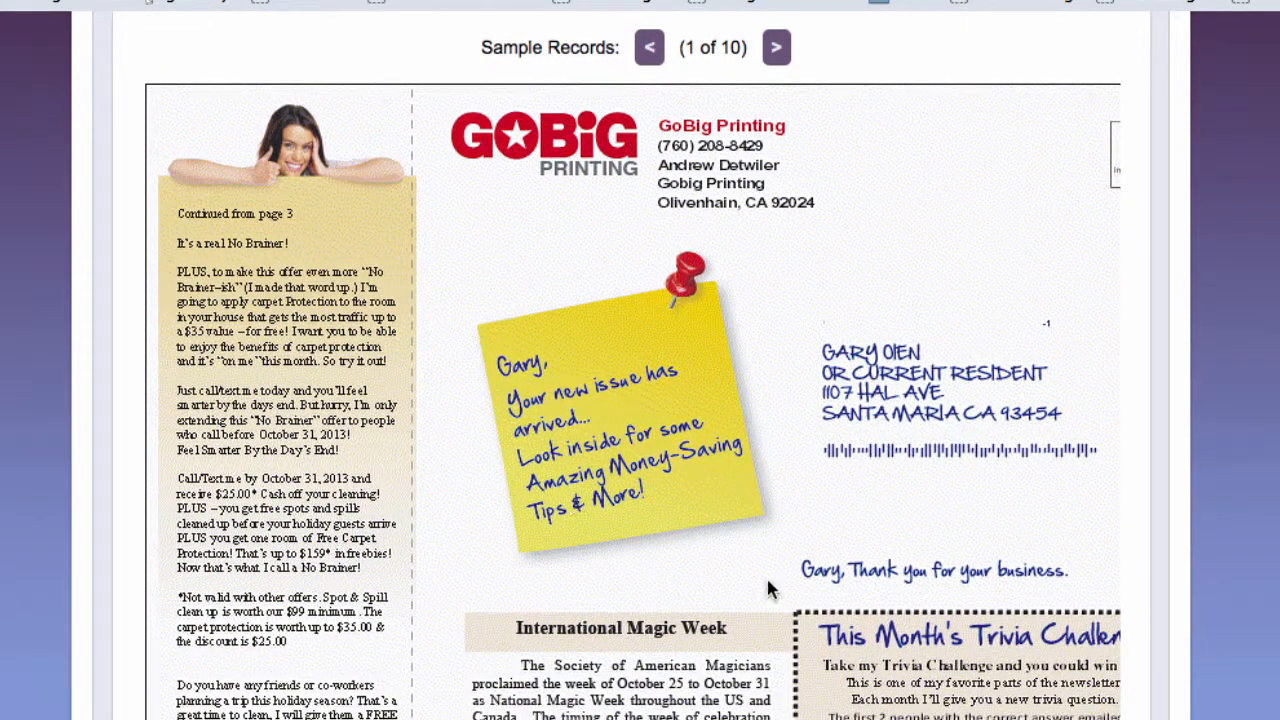
scroll(806, 577, "down", 1)
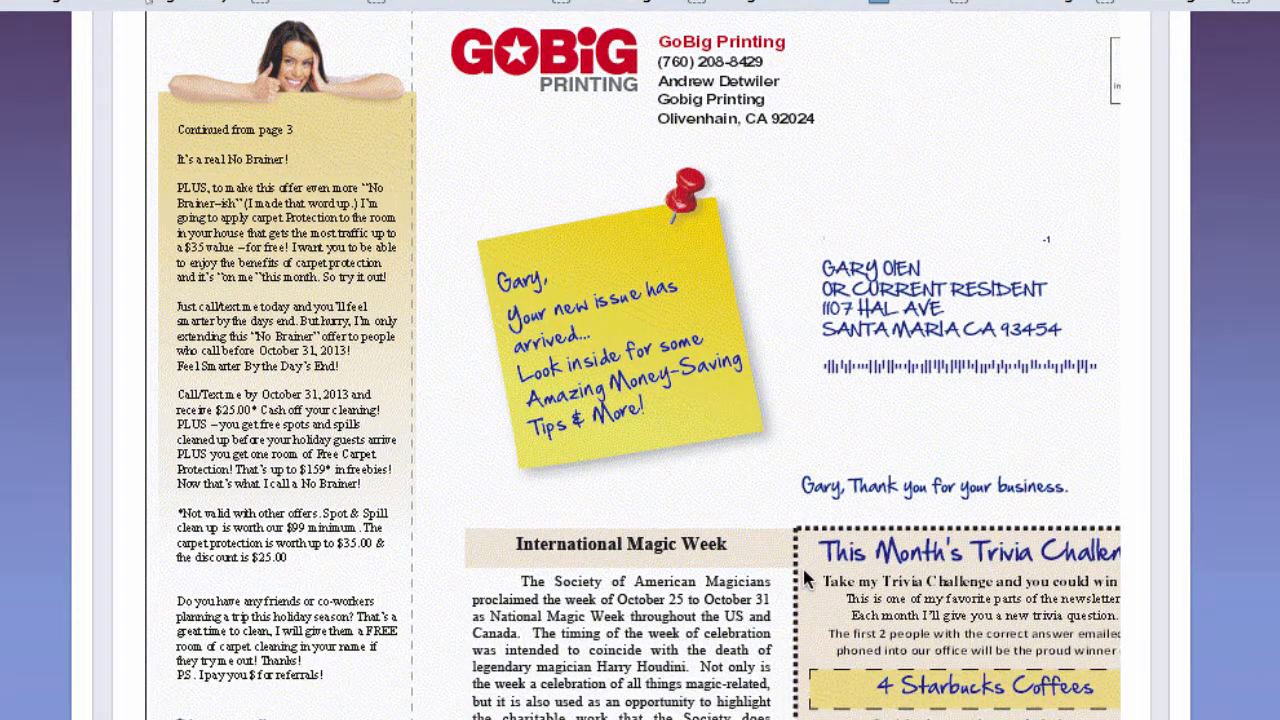
scroll(375, 640, "down", 1)
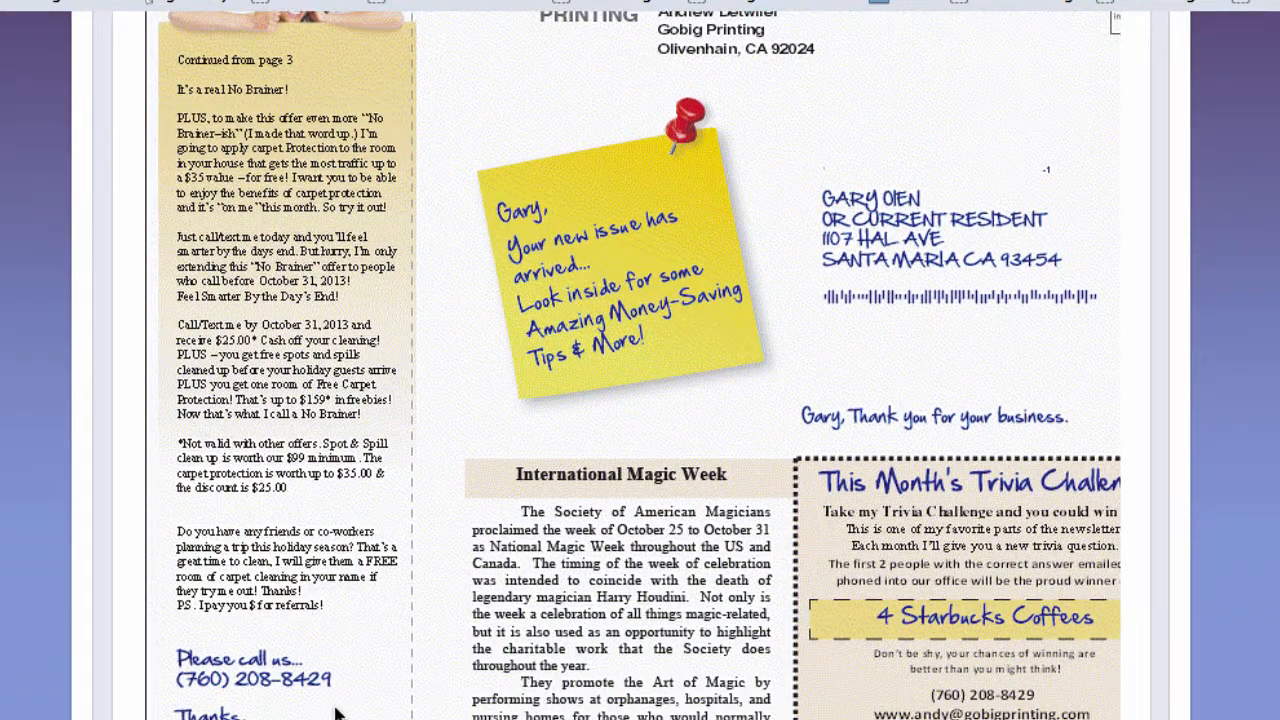
scroll(361, 693, "down", 1)
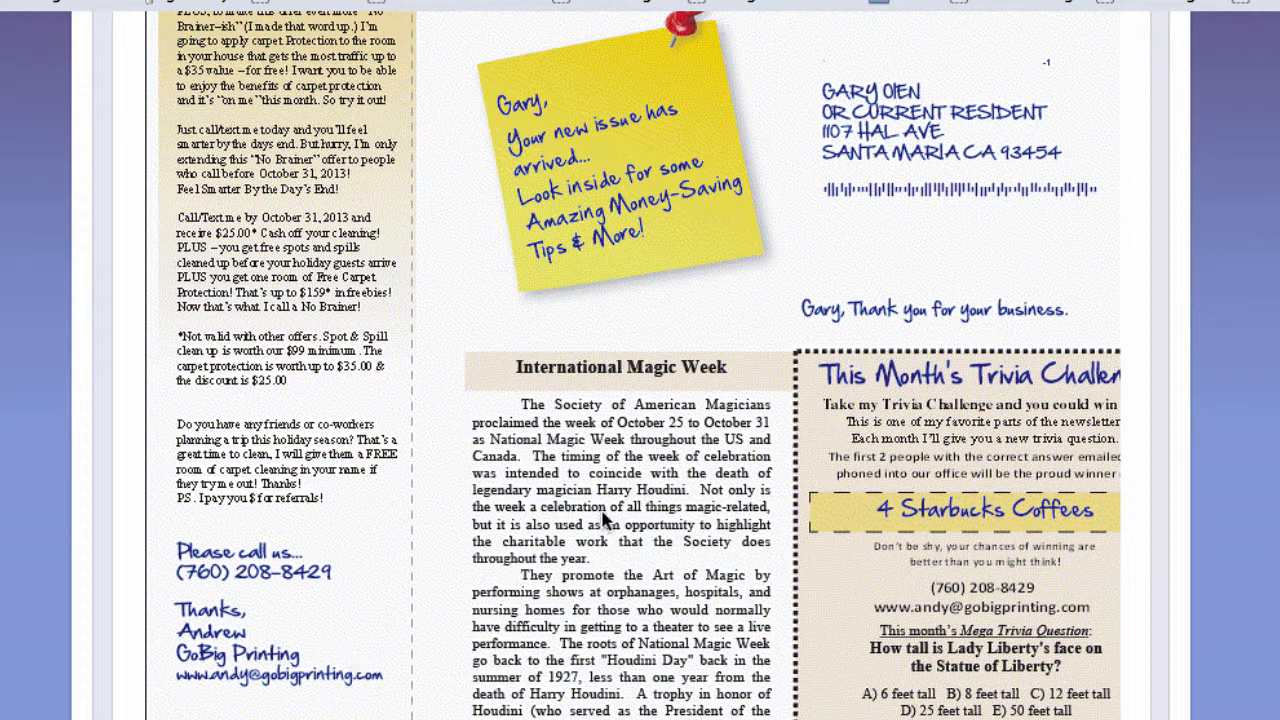
scroll(595, 541, "up", 5)
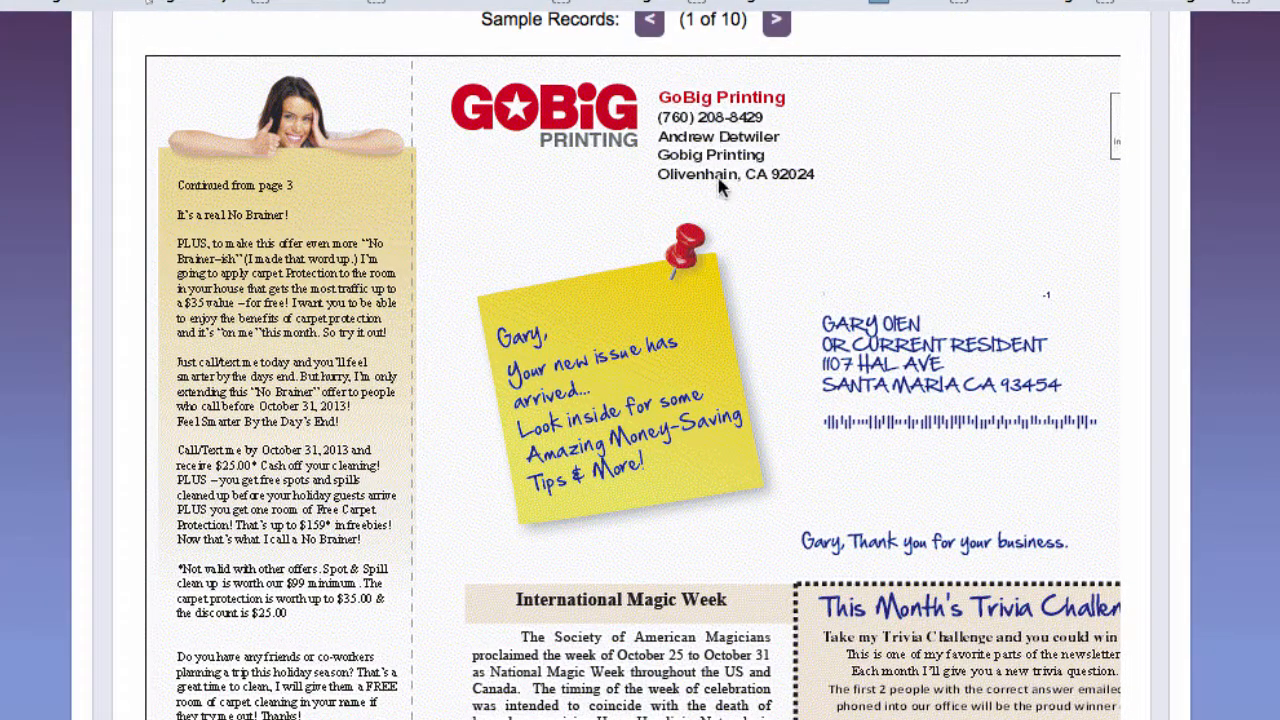
scroll(733, 213, "up", 1)
scroll(733, 213, "down", 8)
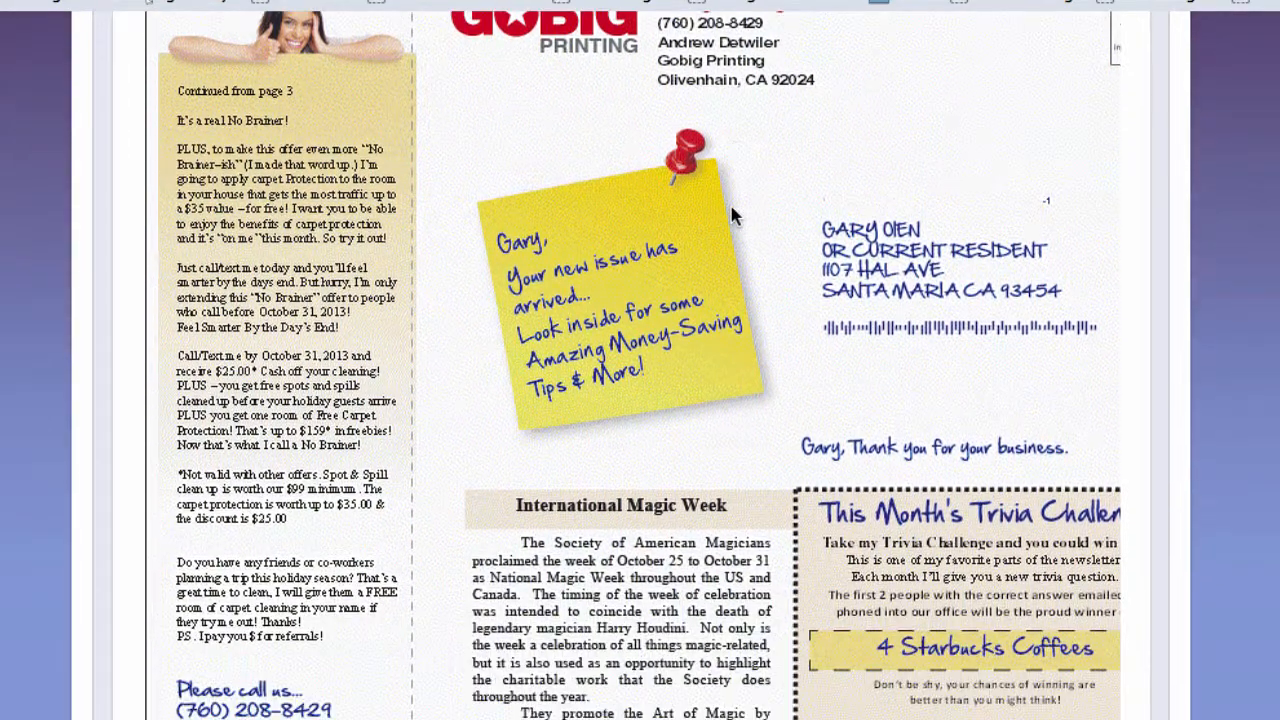
scroll(731, 206, "down", 1)
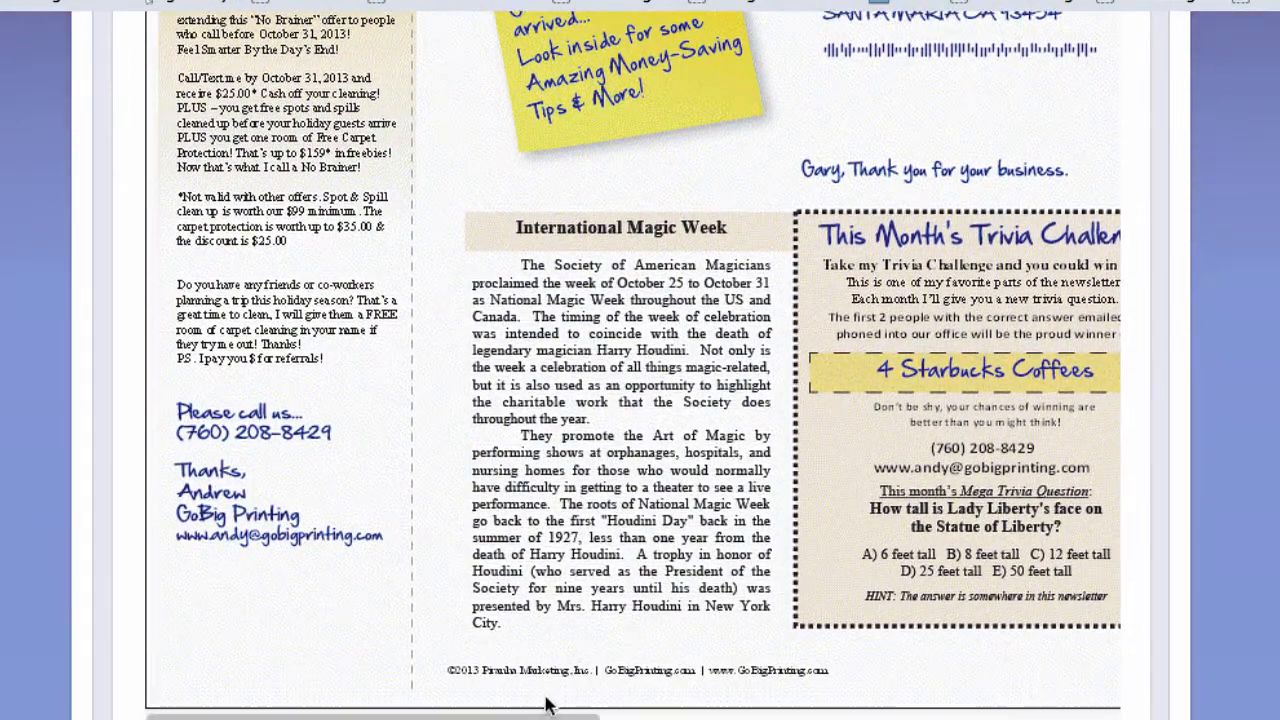
left_click_drag(530, 716, 1055, 716)
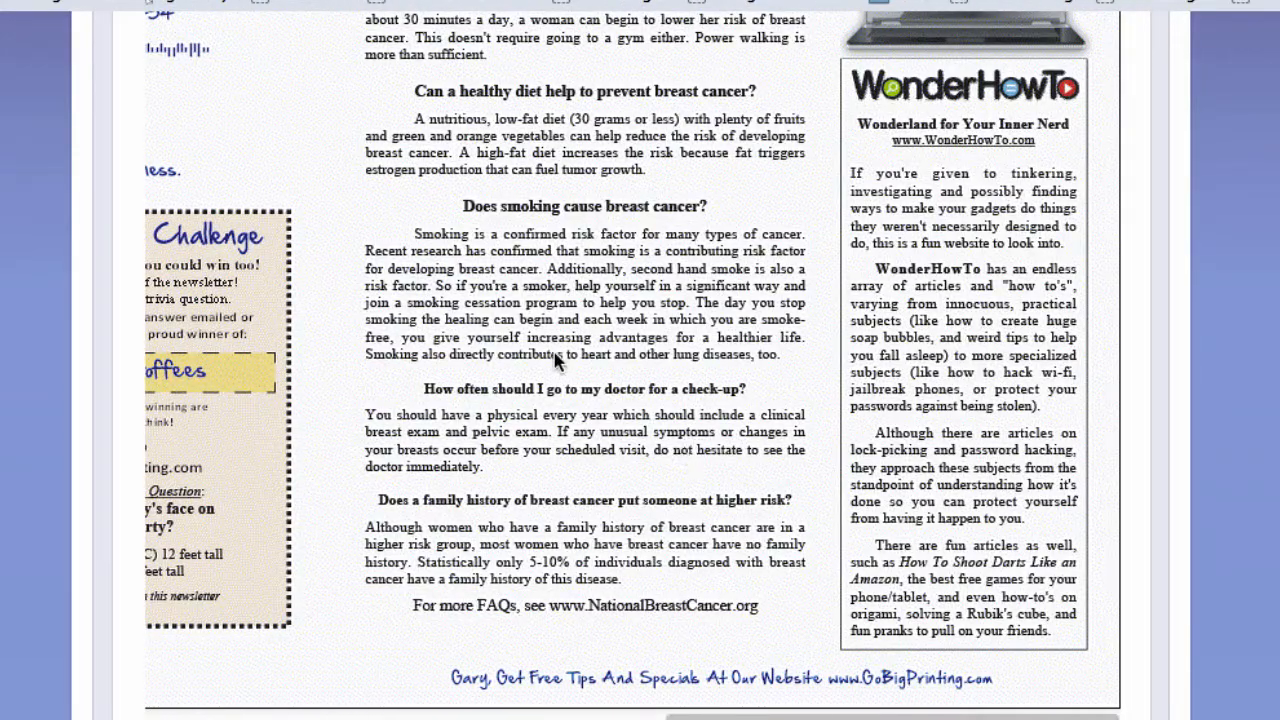
scroll(560, 378, "up", 3)
scroll(558, 378, "up", 4)
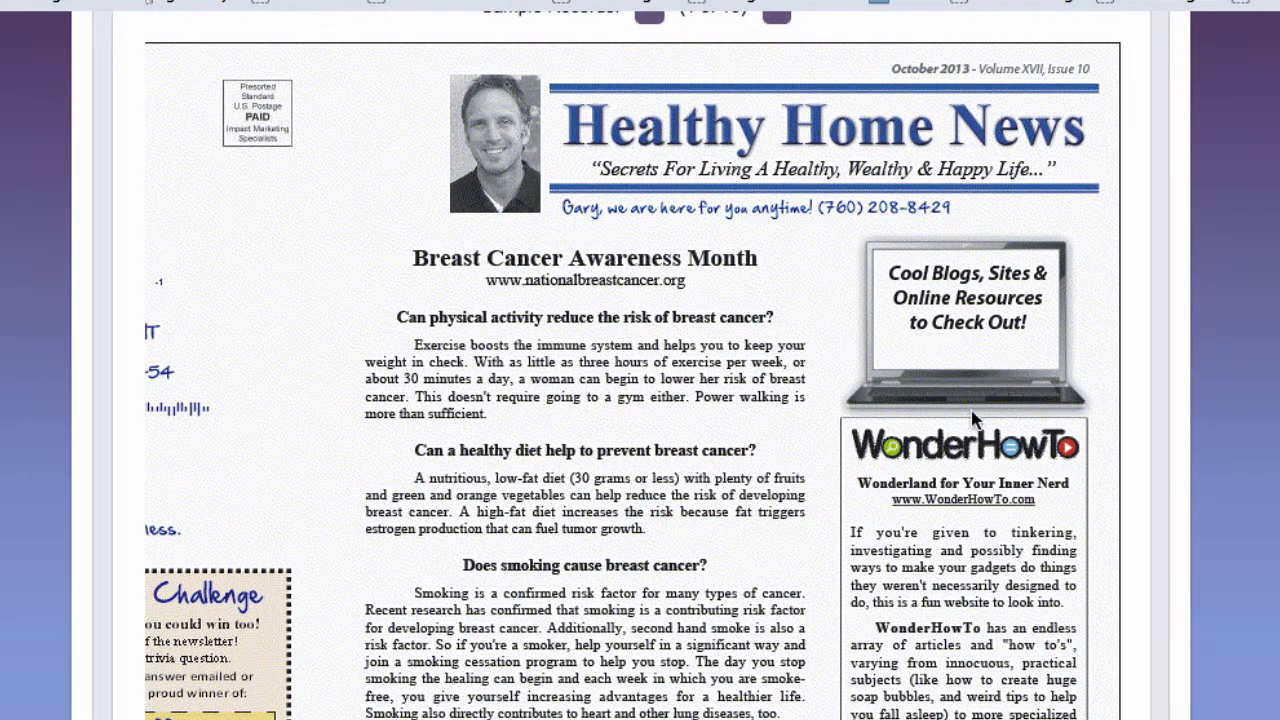
scroll(812, 493, "down", 4)
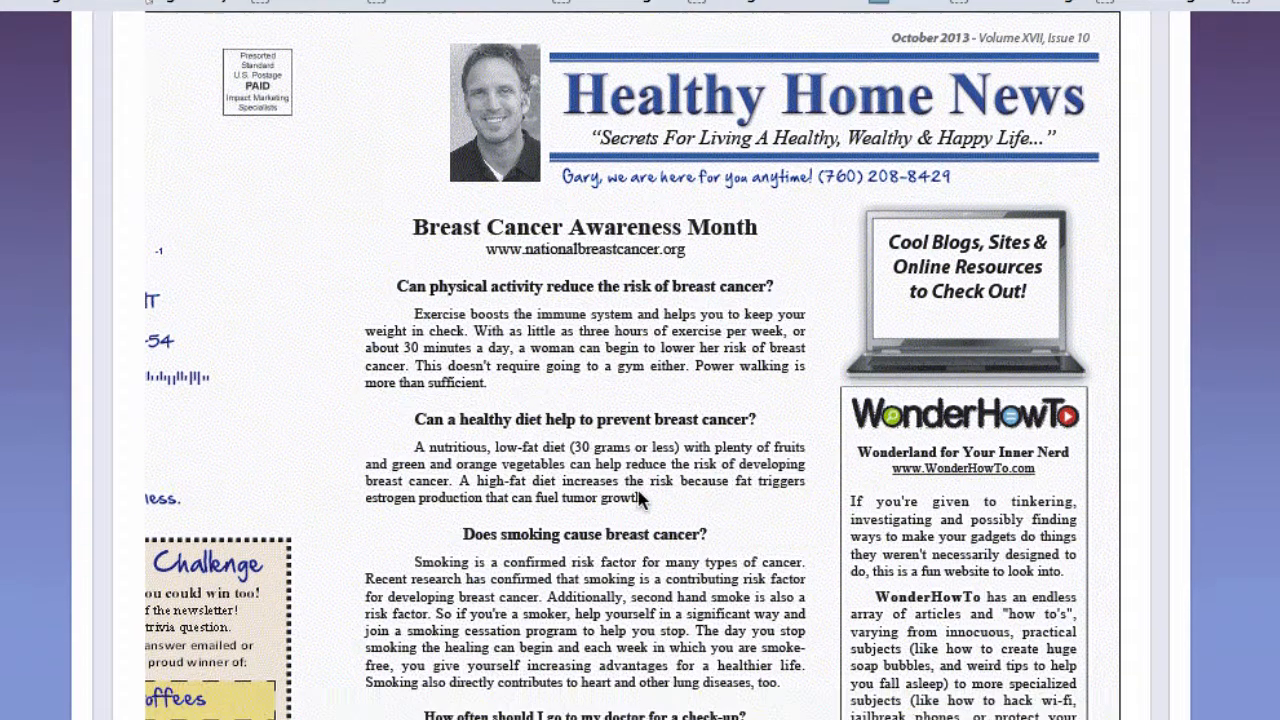
scroll(640, 498, "down", 7)
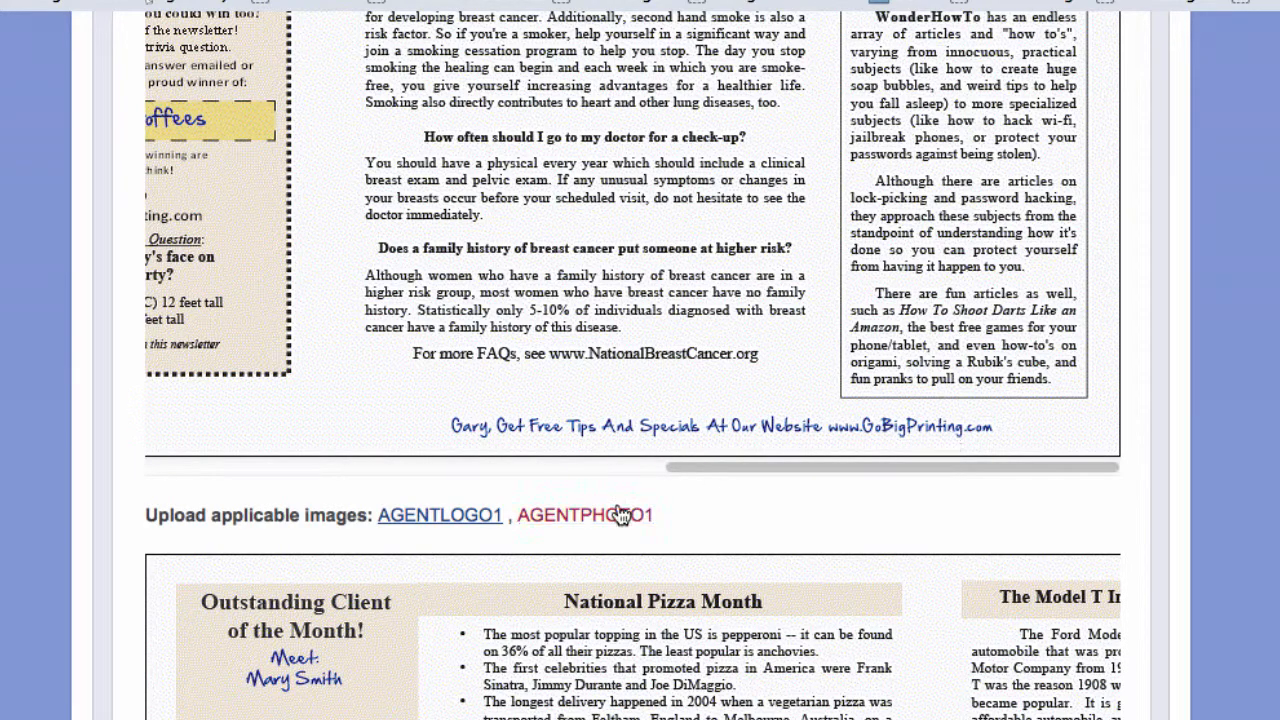
scroll(625, 512, "down", 1)
scroll(632, 512, "down", 7)
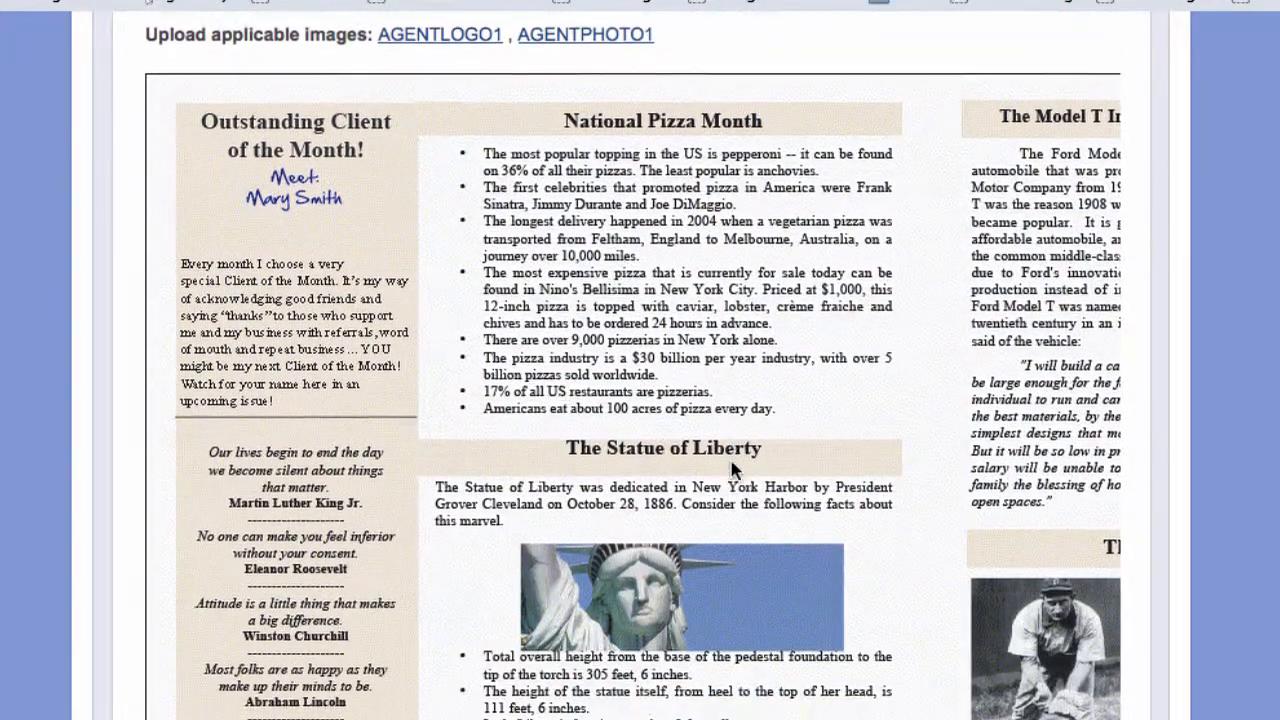
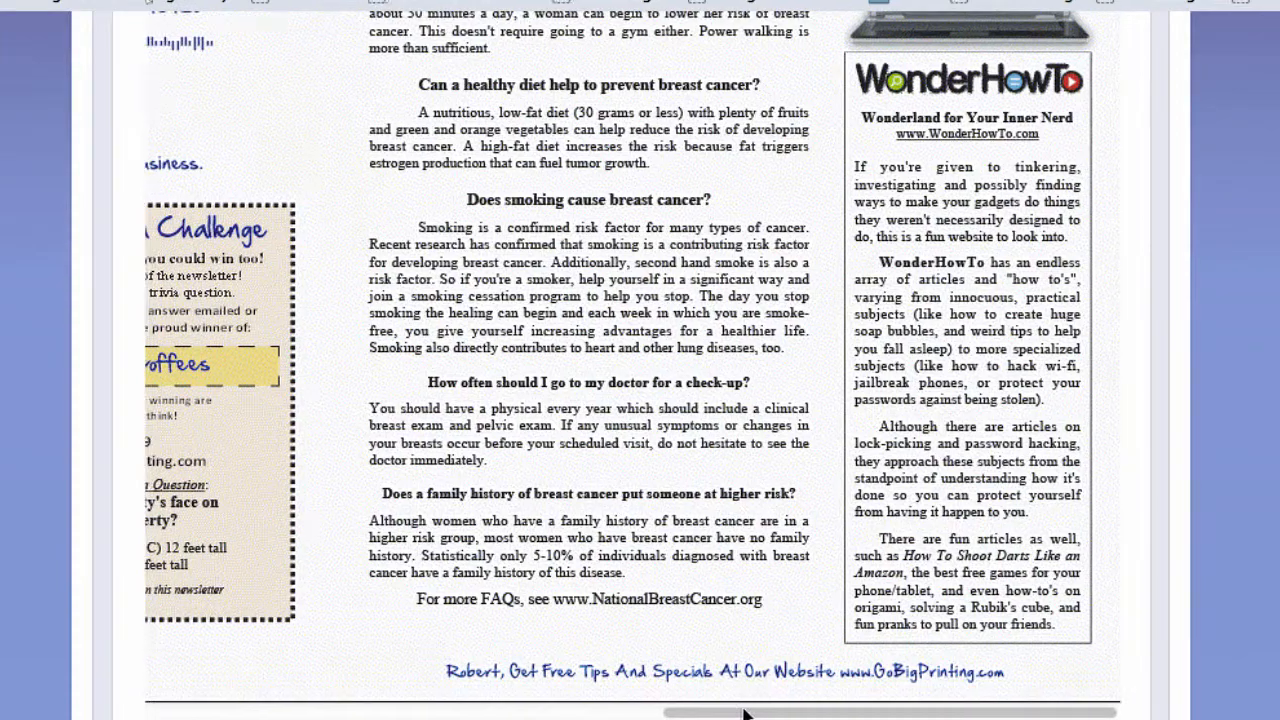
- Scroll through the newsletter proof and back up to sample record 5's mailing address
scroll(674, 437, "left", 5)
scroll(693, 391, "down", 3)
scroll(697, 405, "up", 6)
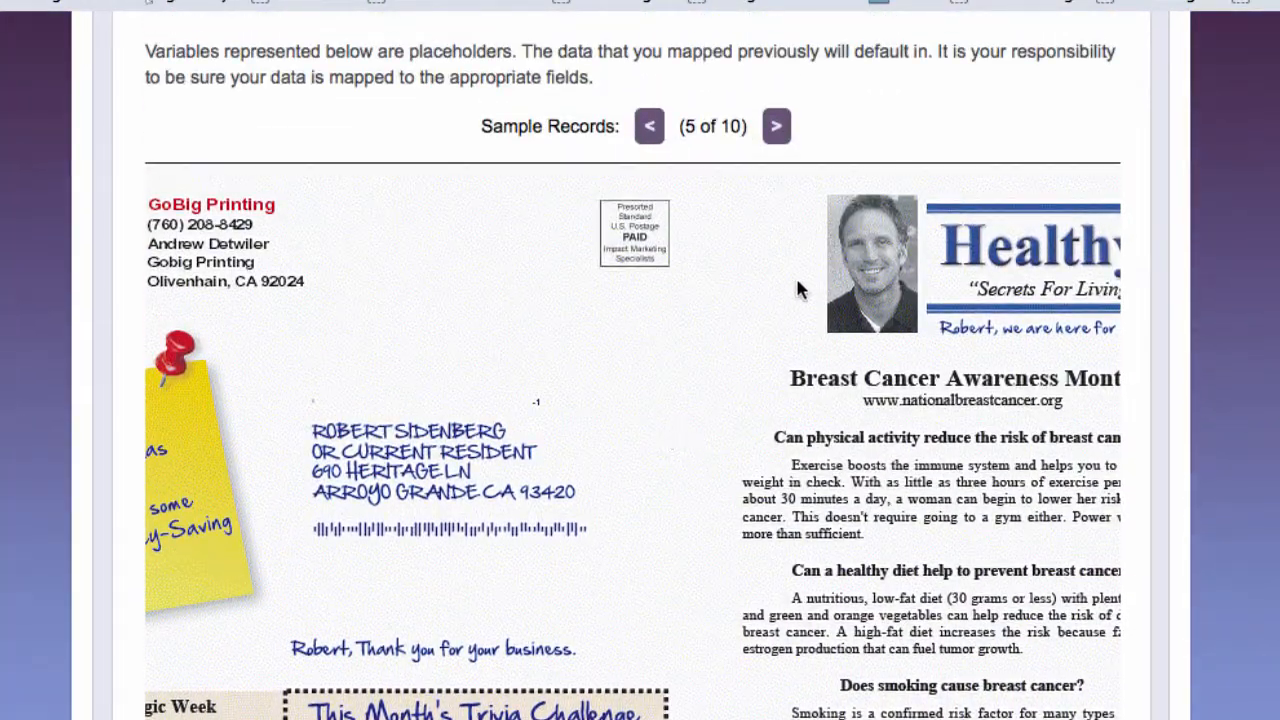
- Check sample records 6 and 7 of the proof, then approve the proof and continue
left_click(776, 126)
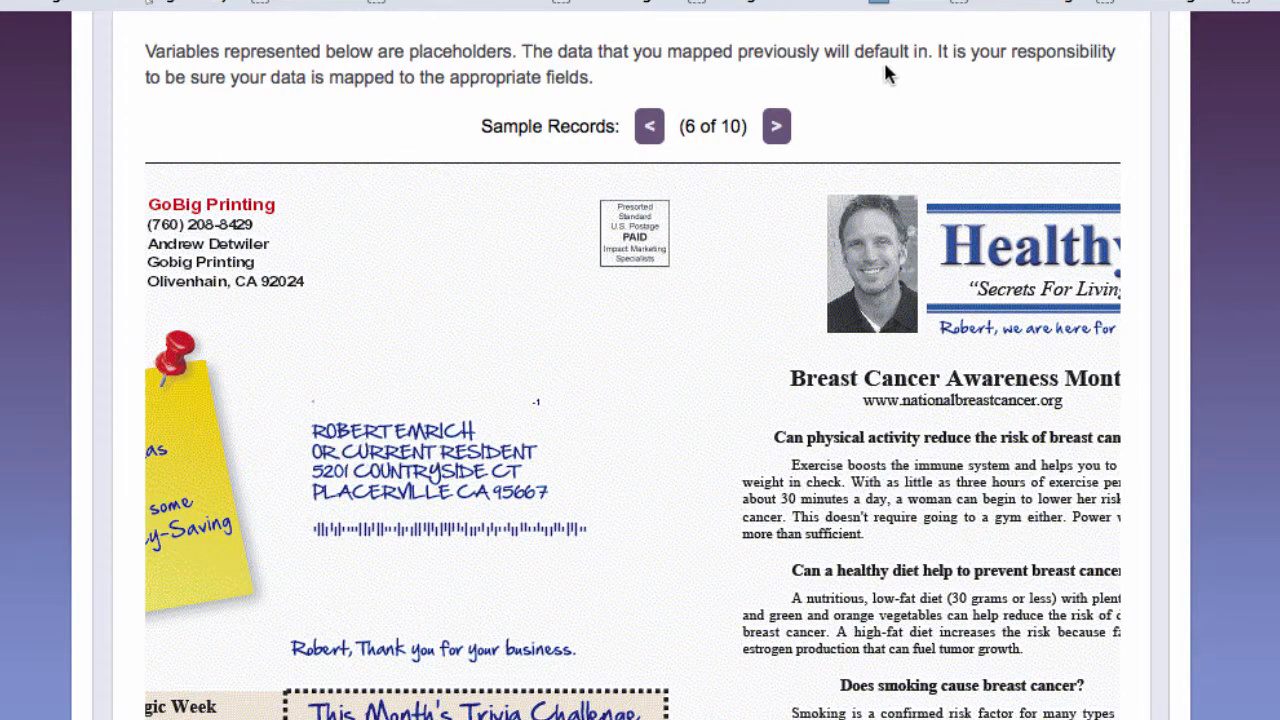
left_click(777, 128)
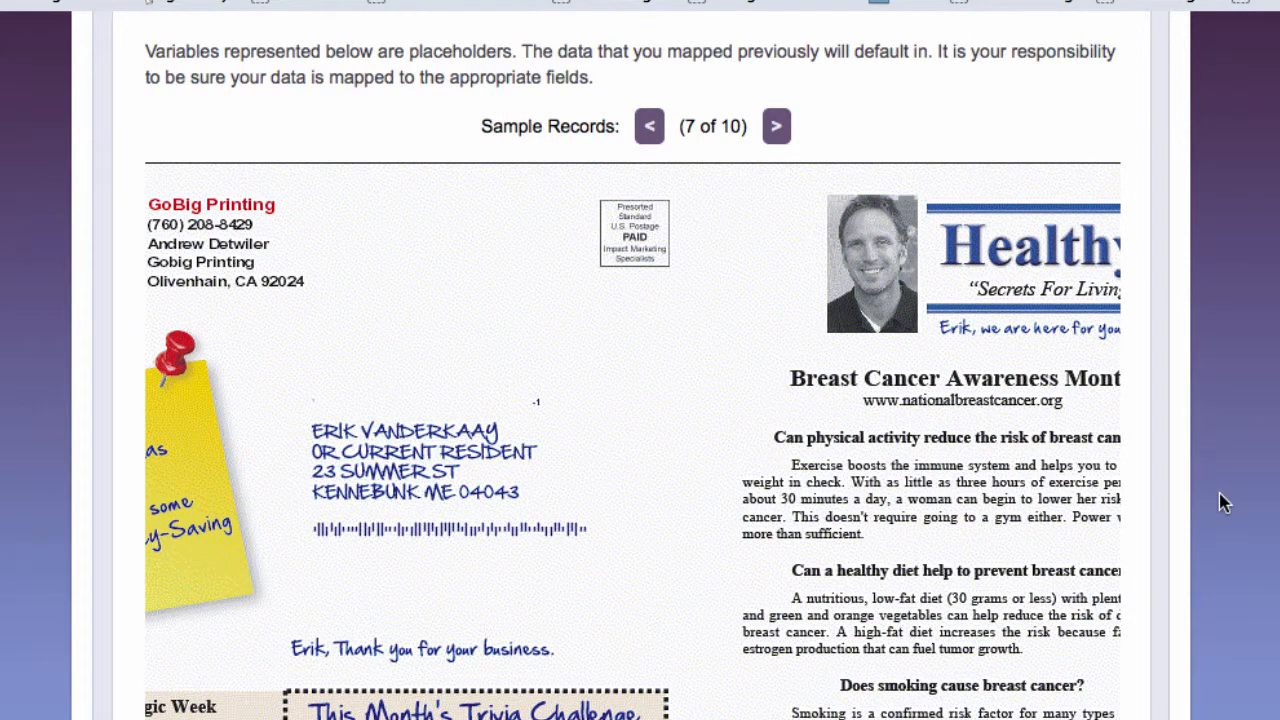
scroll(1222, 502, "up", 3)
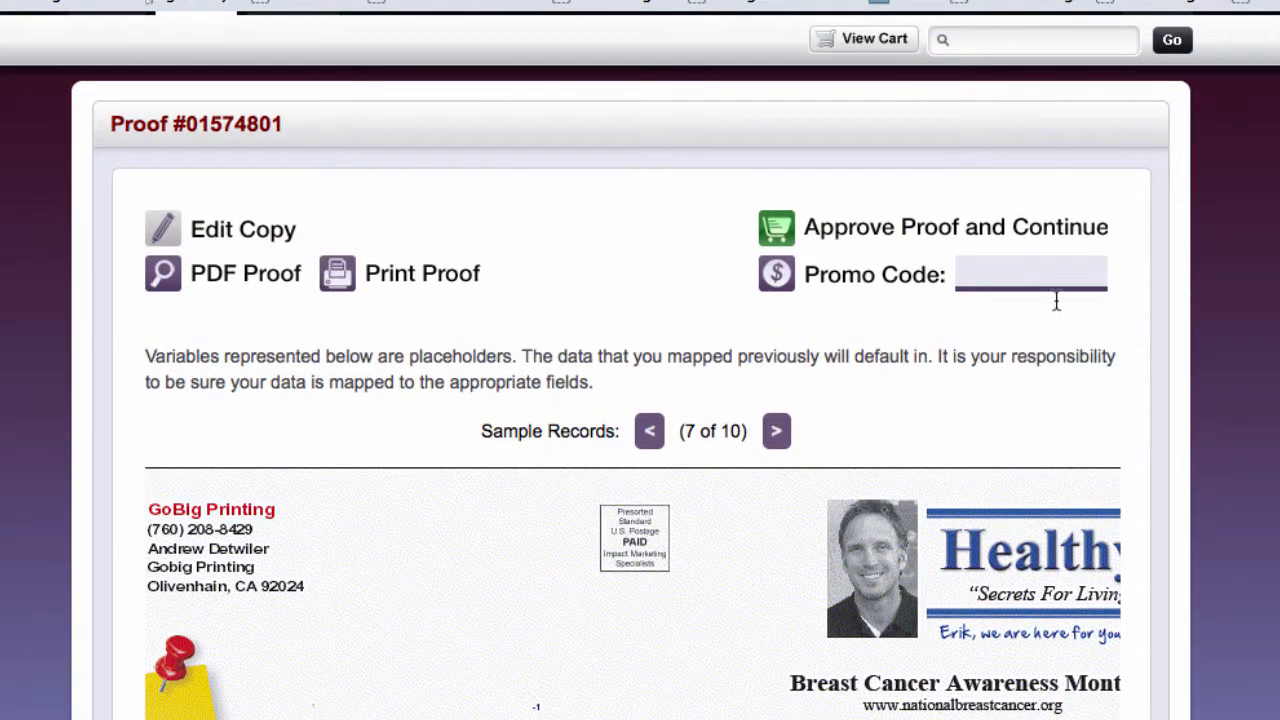
left_click(851, 235)
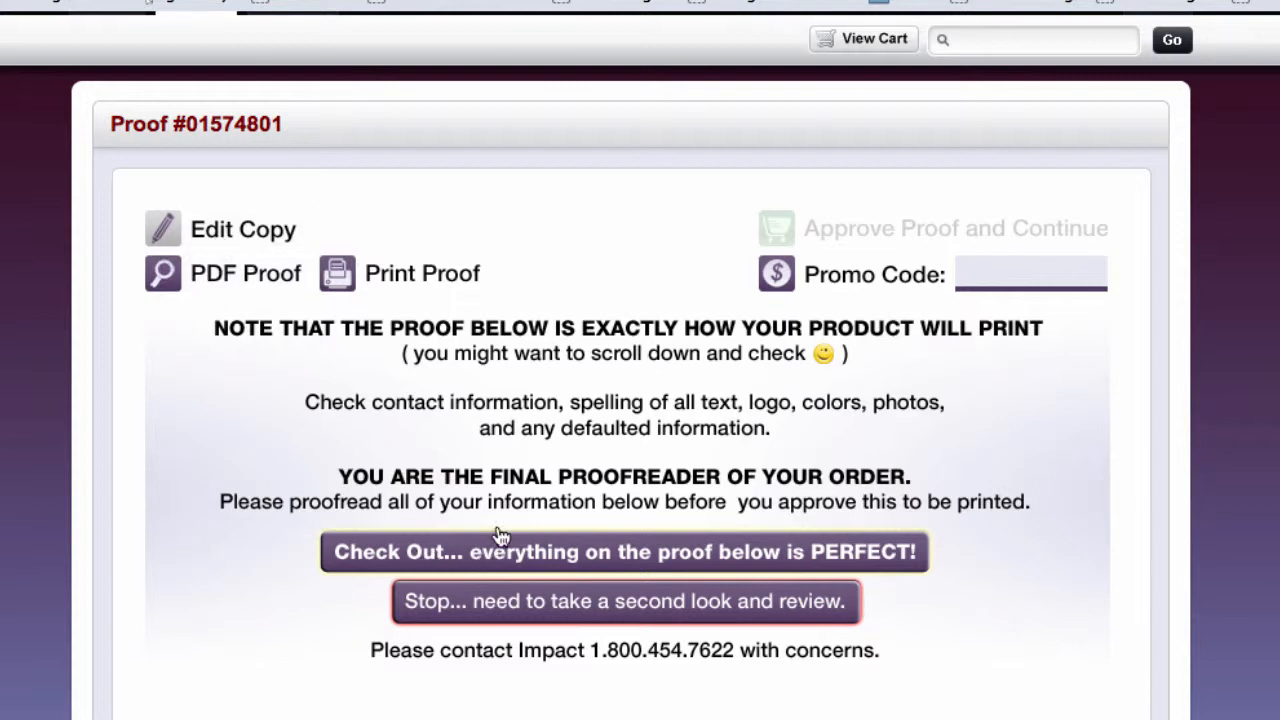
- Confirm the proof is perfect, check out, and review the 11 Oct 2013 print date
left_click(358, 551)
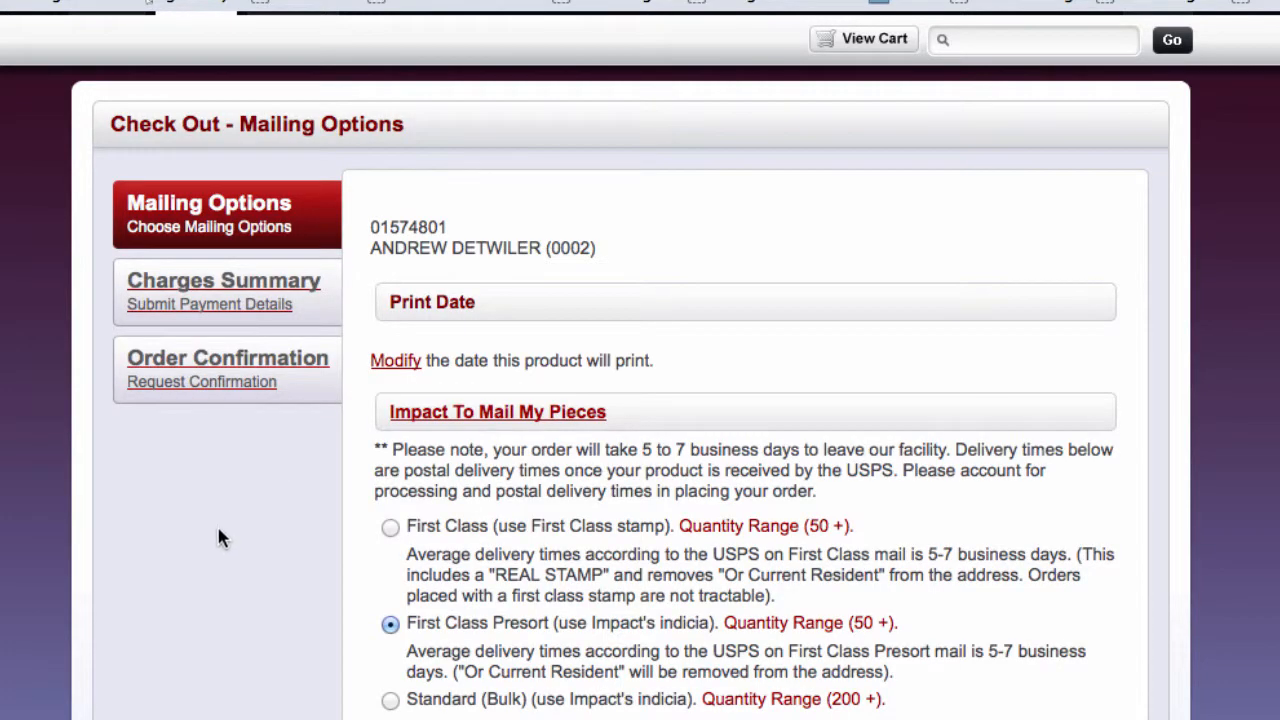
scroll(1190, 575, "down", 5)
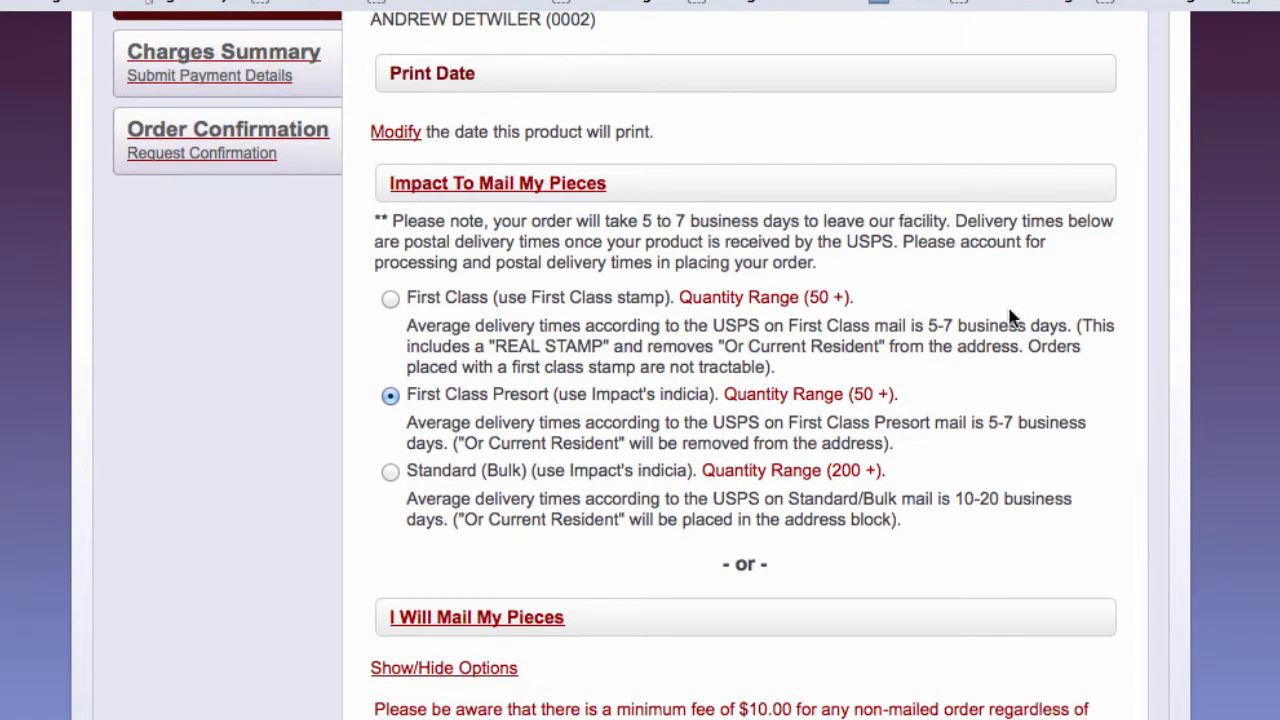
left_click(398, 136)
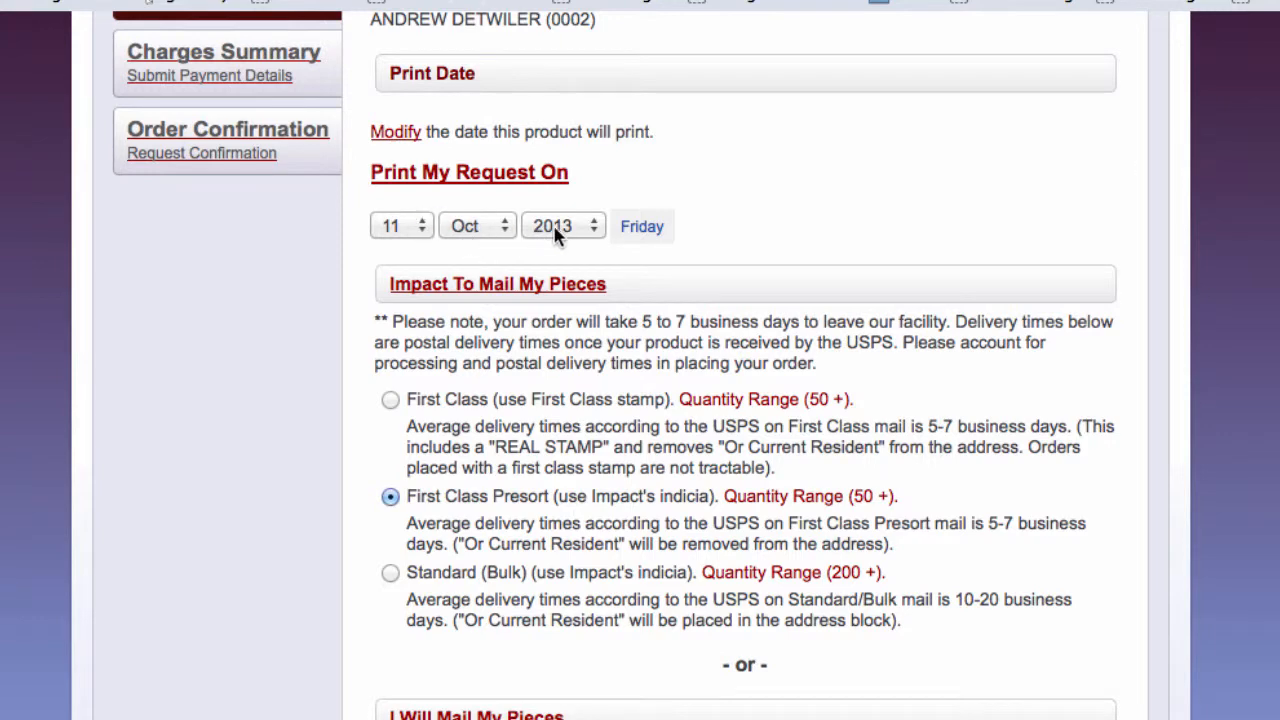
left_click(400, 135)
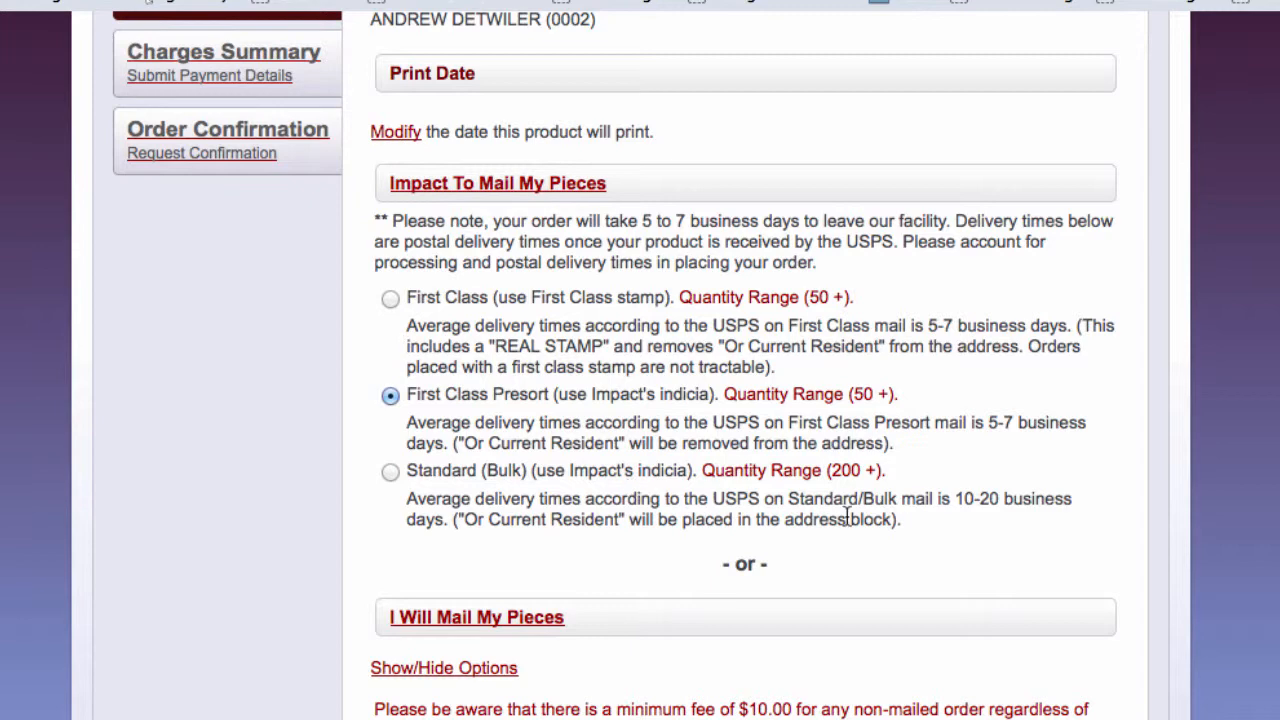
- Try Standard (Bulk) mailing, then switch back to First Class Presort
scroll(790, 525, "down", 1)
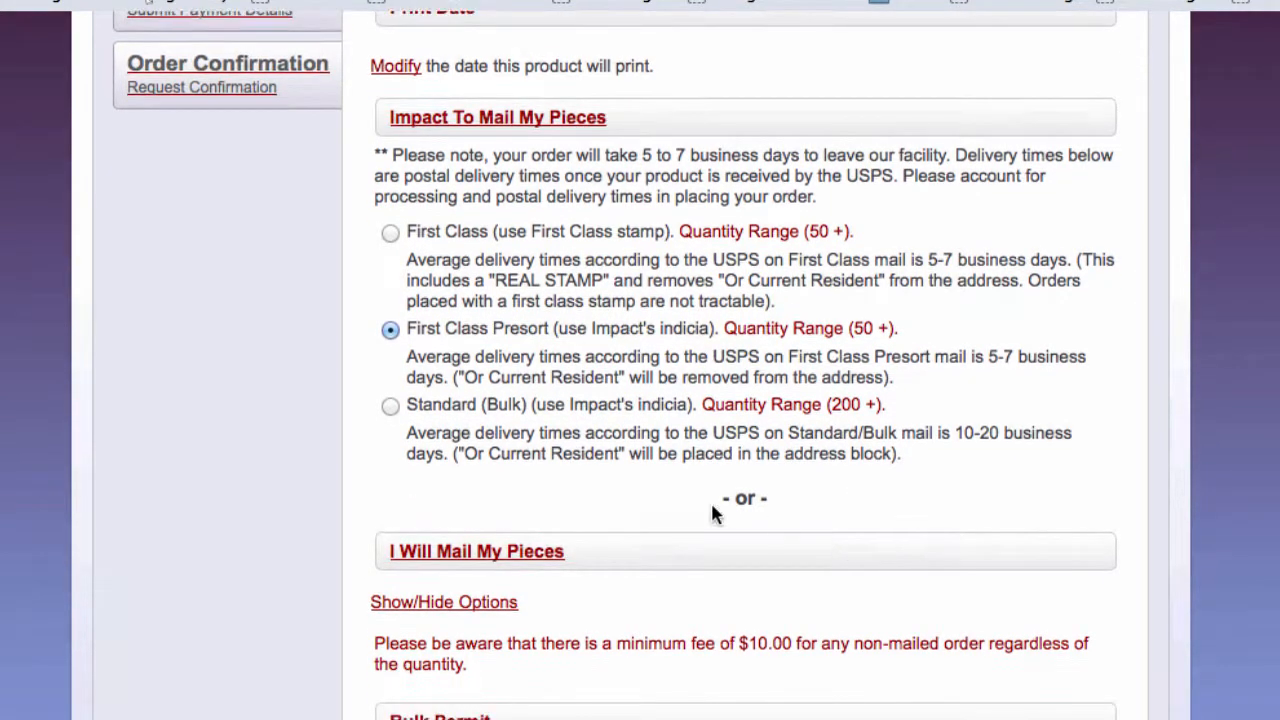
left_click(389, 405)
left_click(391, 331)
- Choose First Class stamp mailing and continue to the $507.48 charges summary
left_click(389, 233)
left_click_drag(531, 231, 661, 235)
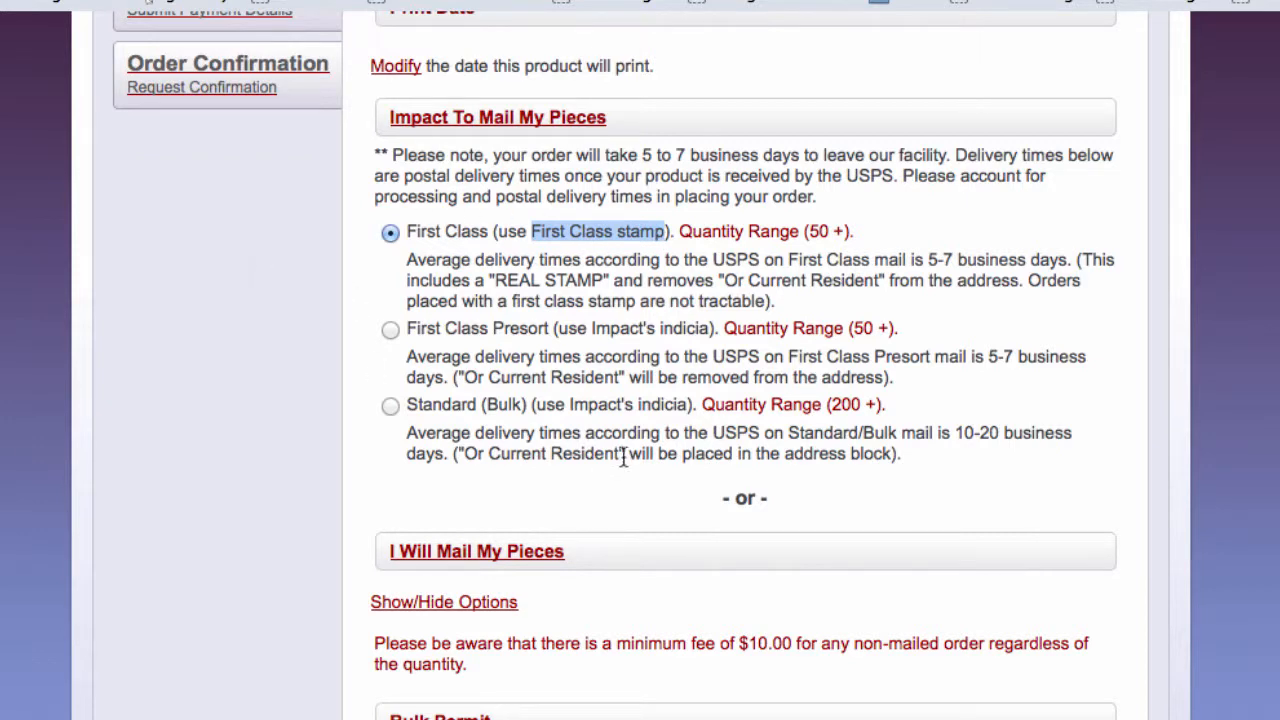
scroll(667, 562, "down", 5)
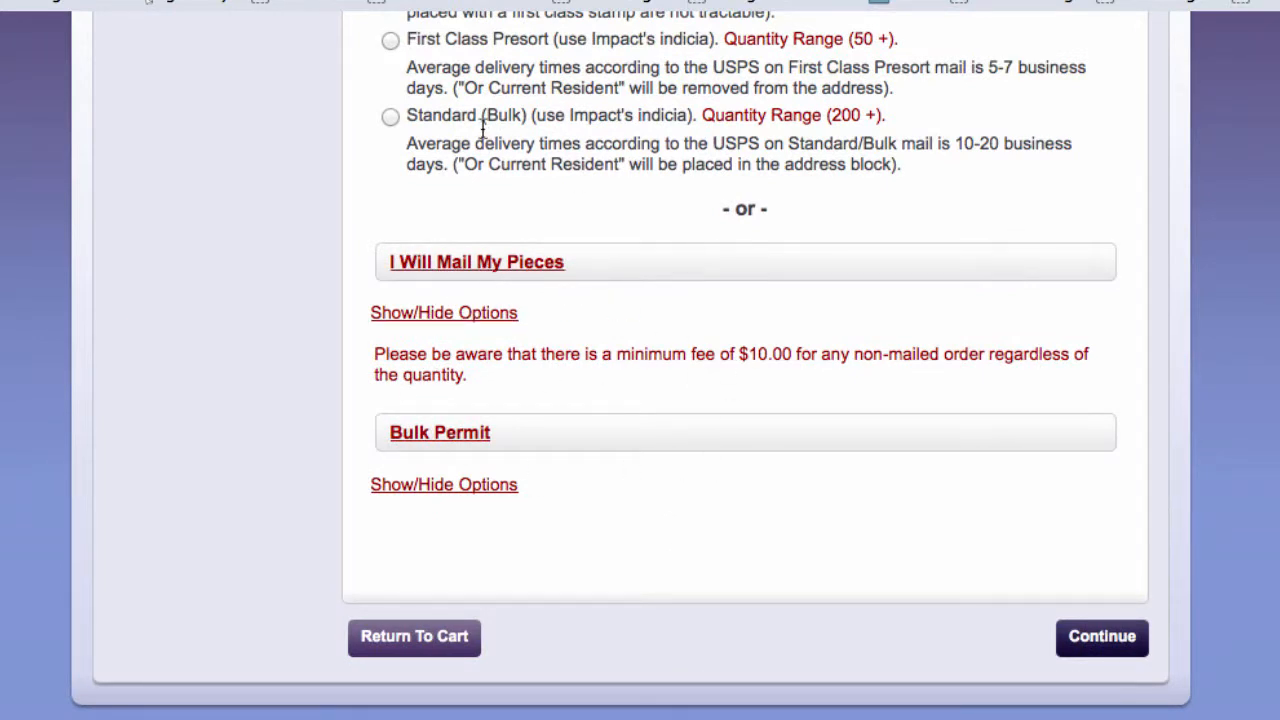
left_click(495, 268)
left_click(456, 318)
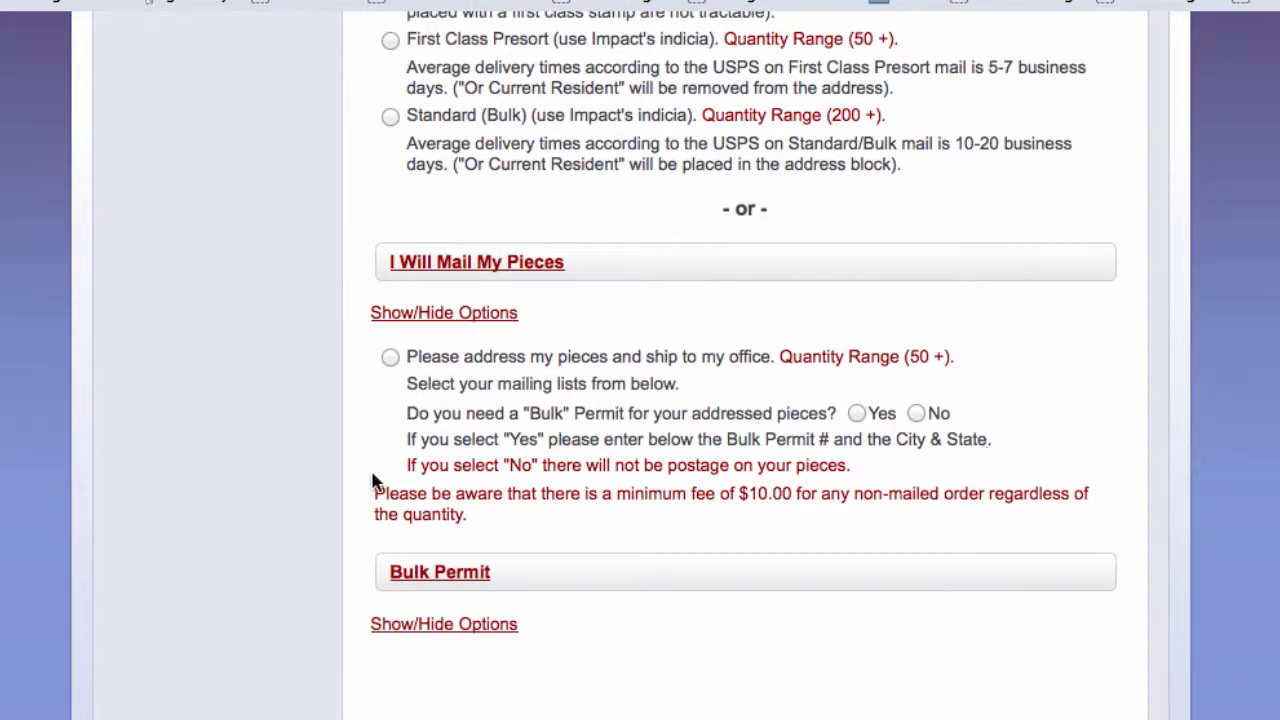
left_click(445, 318)
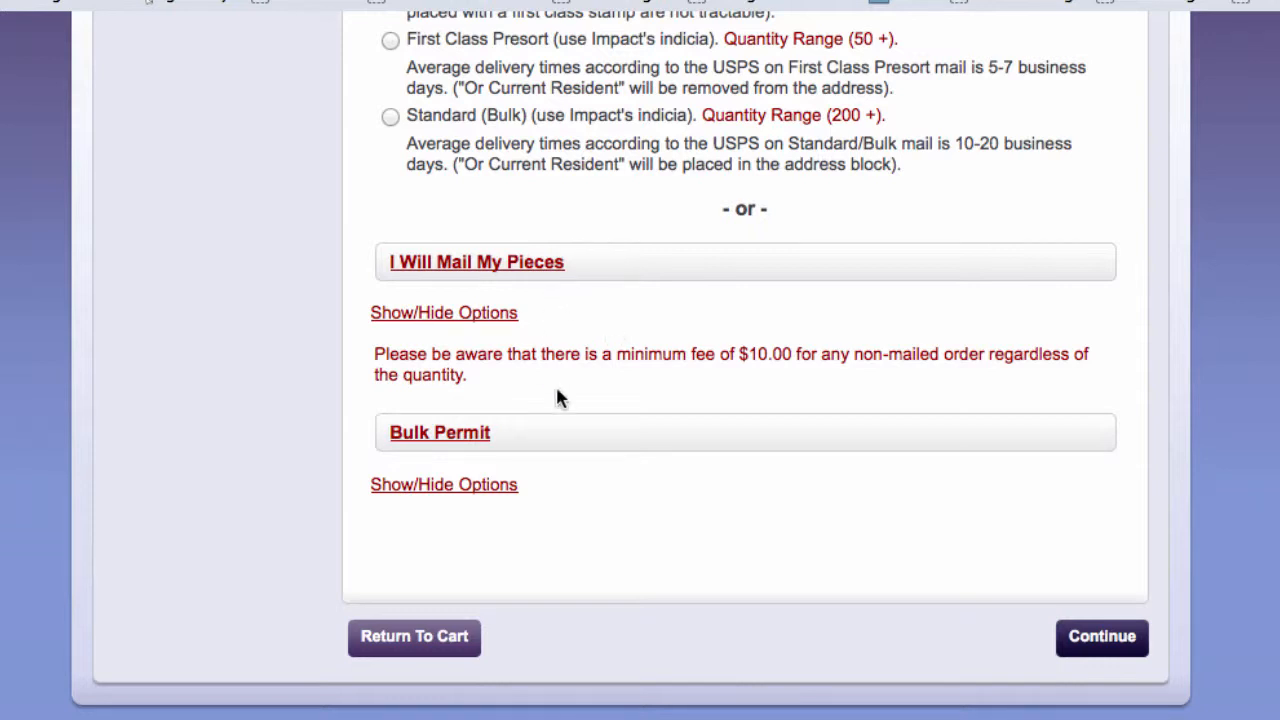
left_click(1120, 655)
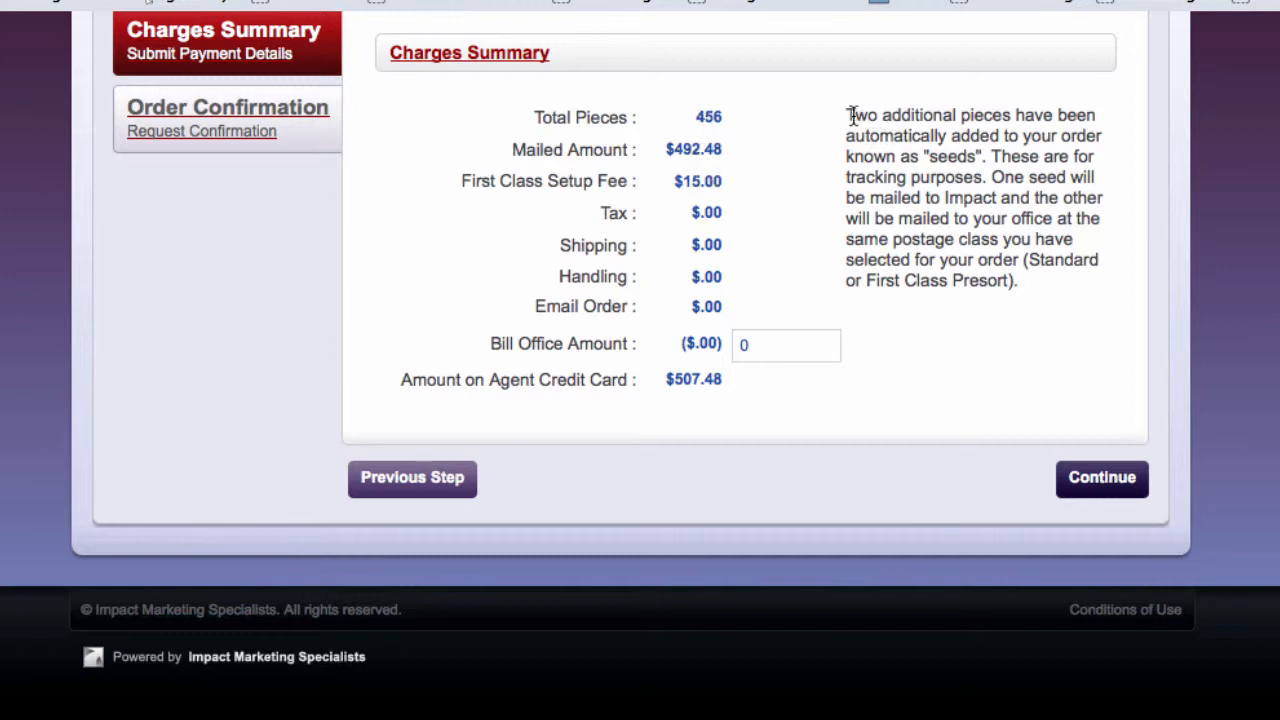
- Review the note about the two seed pieces and accept the $507.48 charges
left_click_drag(848, 115, 1014, 216)
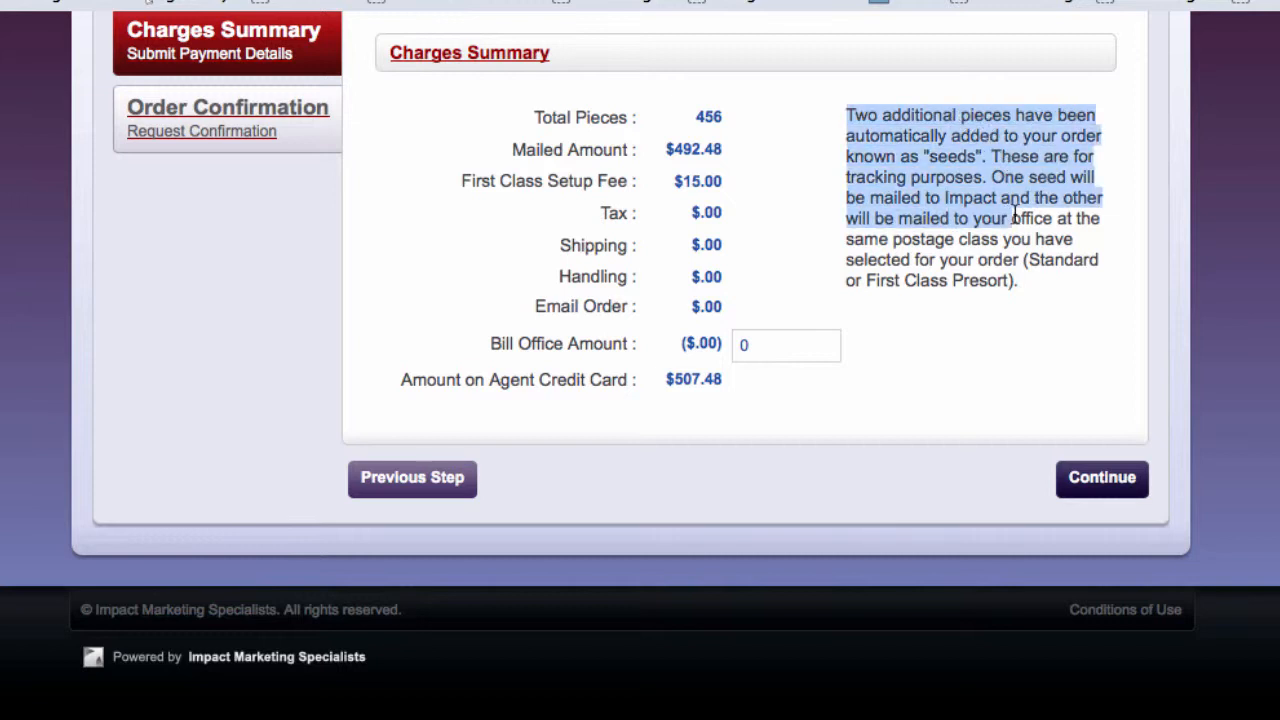
left_click(948, 185)
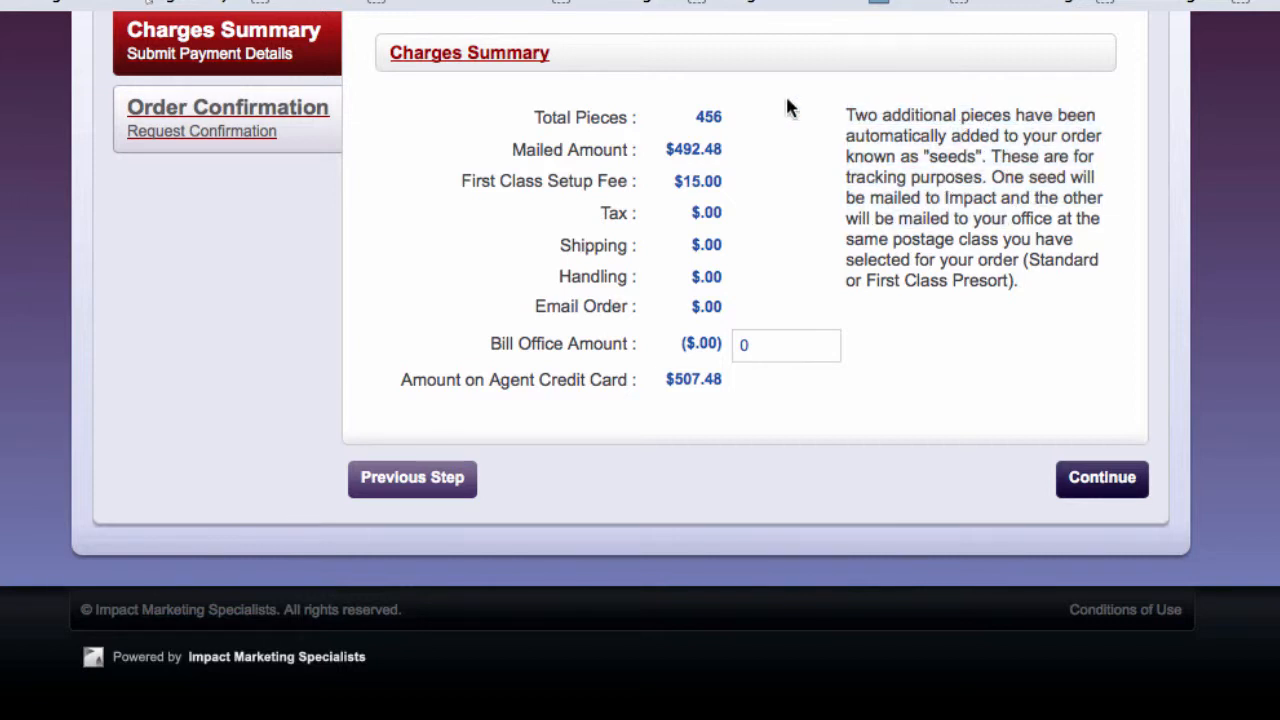
left_click(1080, 477)
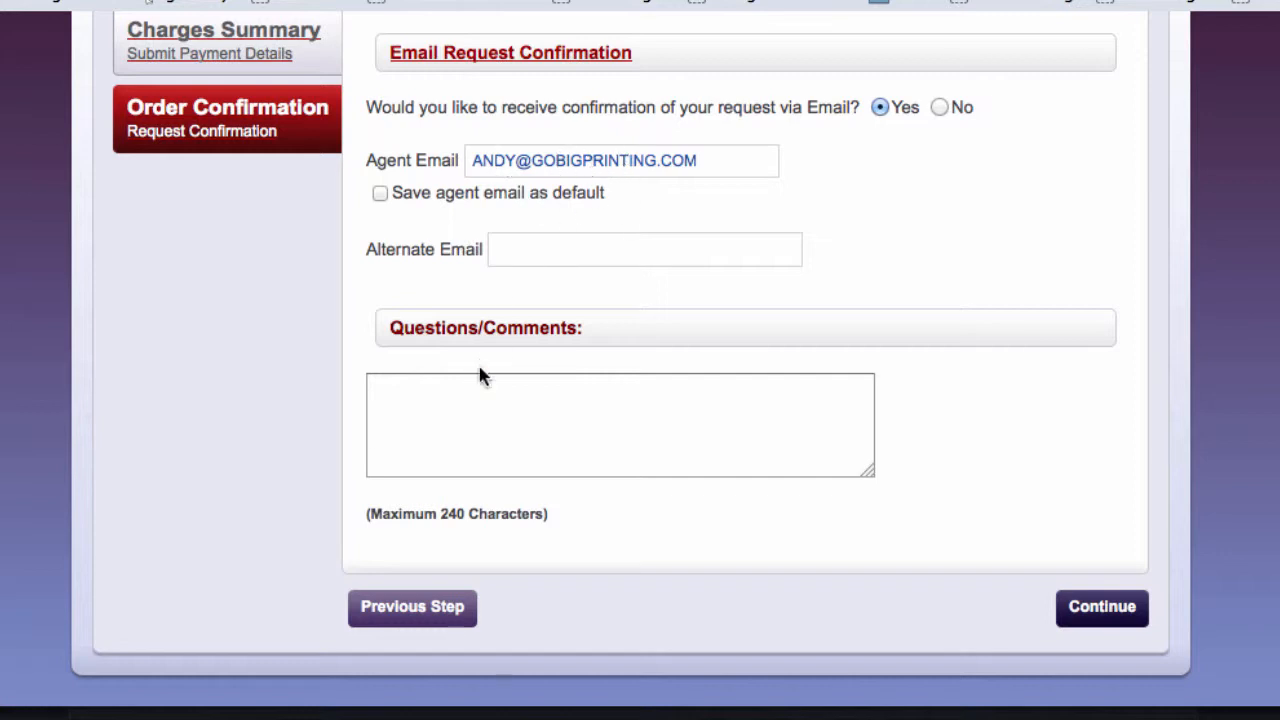
- Leave Questions/Comments empty and submit the confirmation step to the approval checklist
left_click(465, 393)
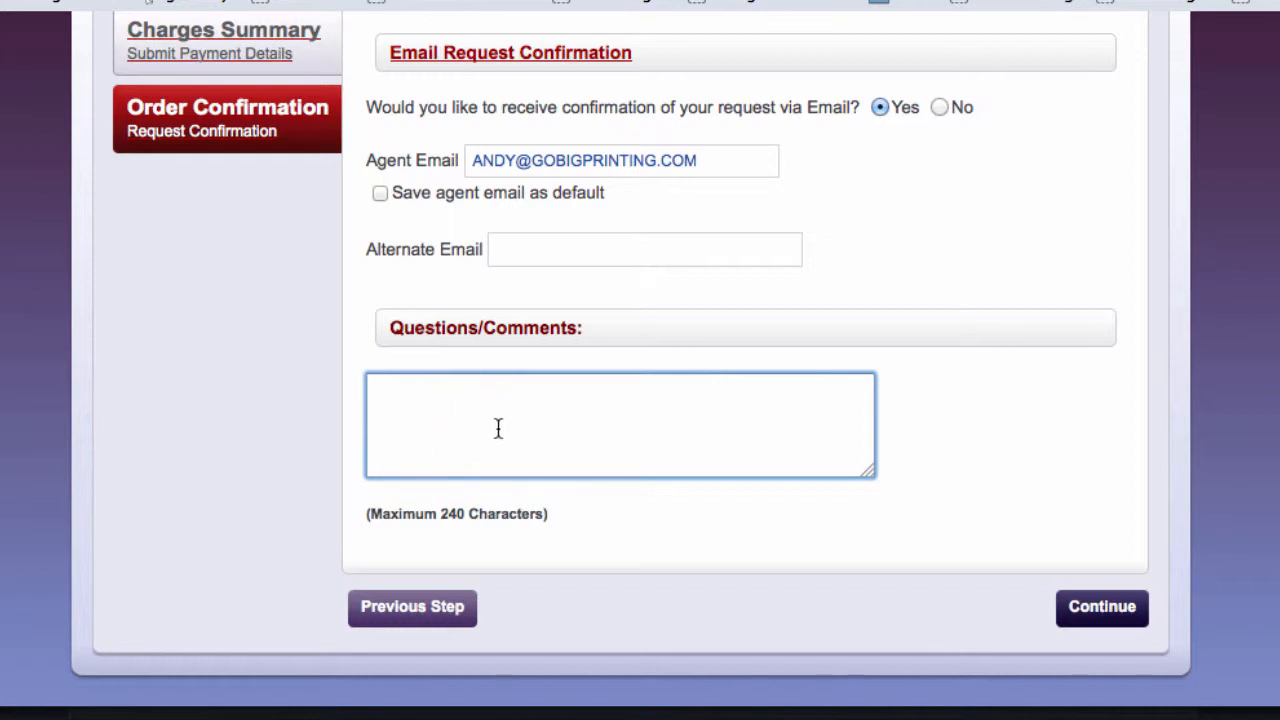
left_click(1100, 606)
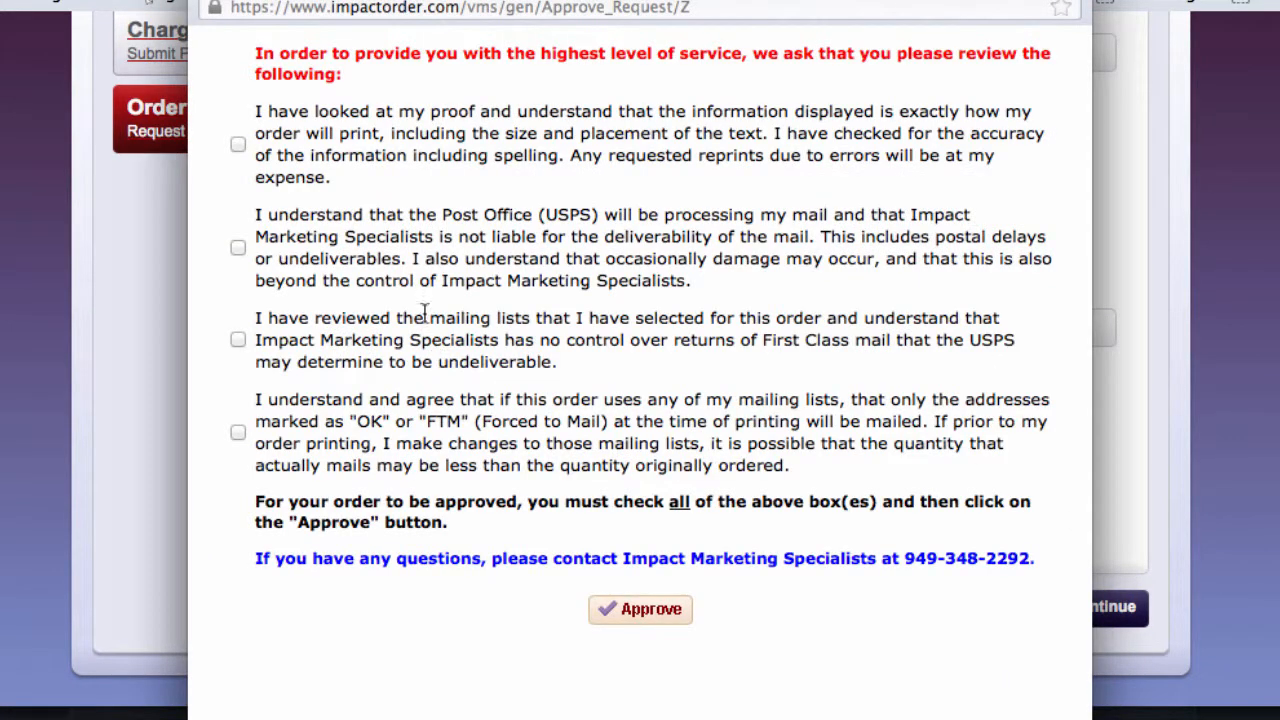
- Tick all four acknowledgements (proof checked, post office delivery, lists reviewed, OK/FTM addresses) and approve
left_click(238, 145)
left_click(238, 248)
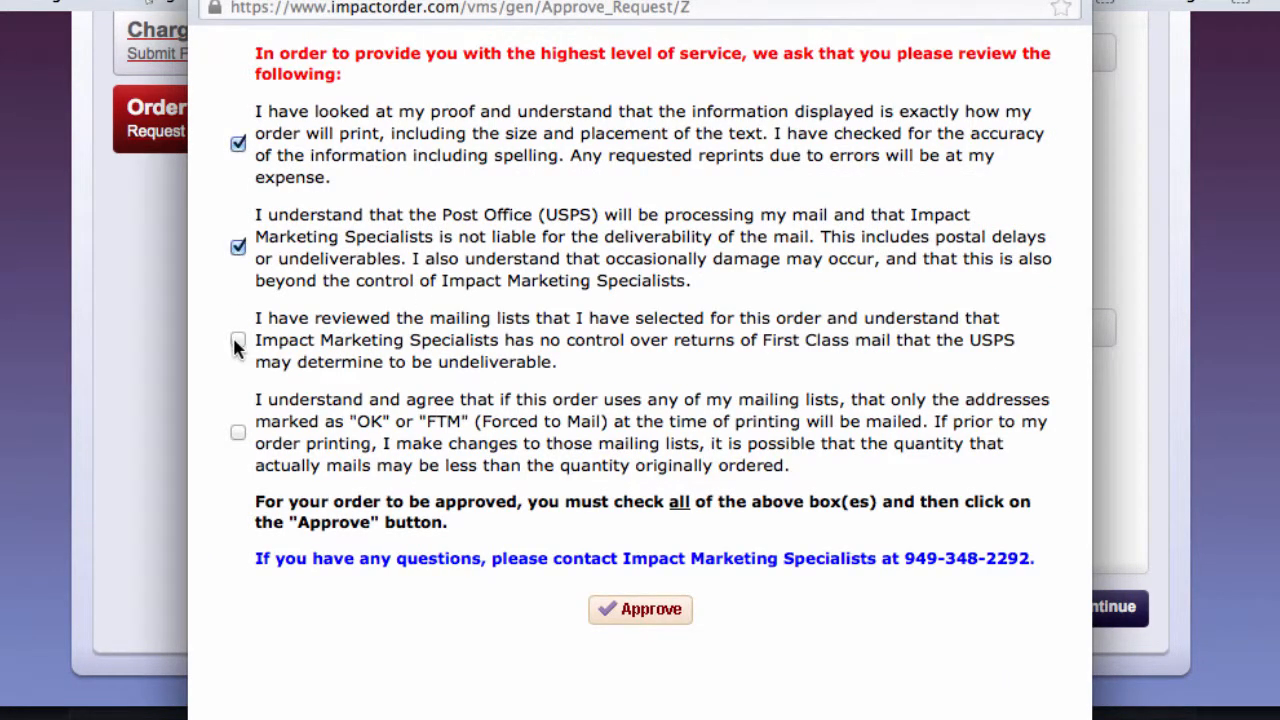
left_click(238, 340)
left_click(238, 432)
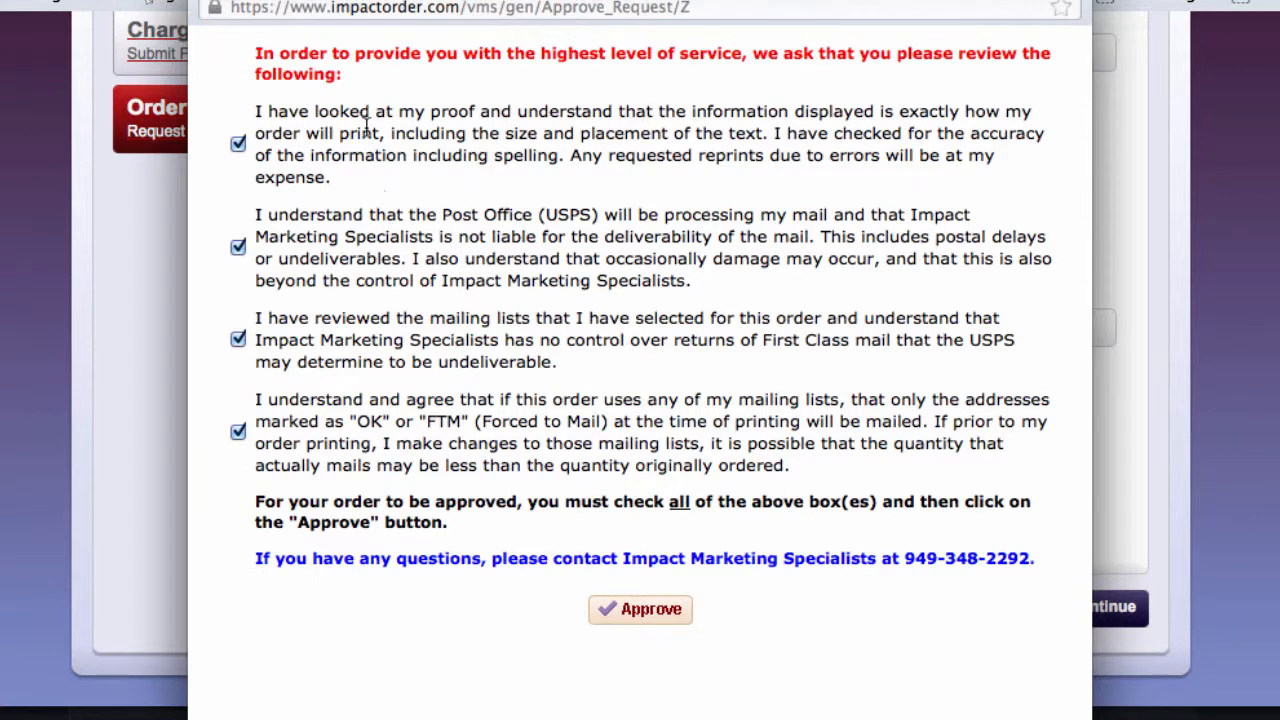
left_click_drag(365, 133, 519, 358)
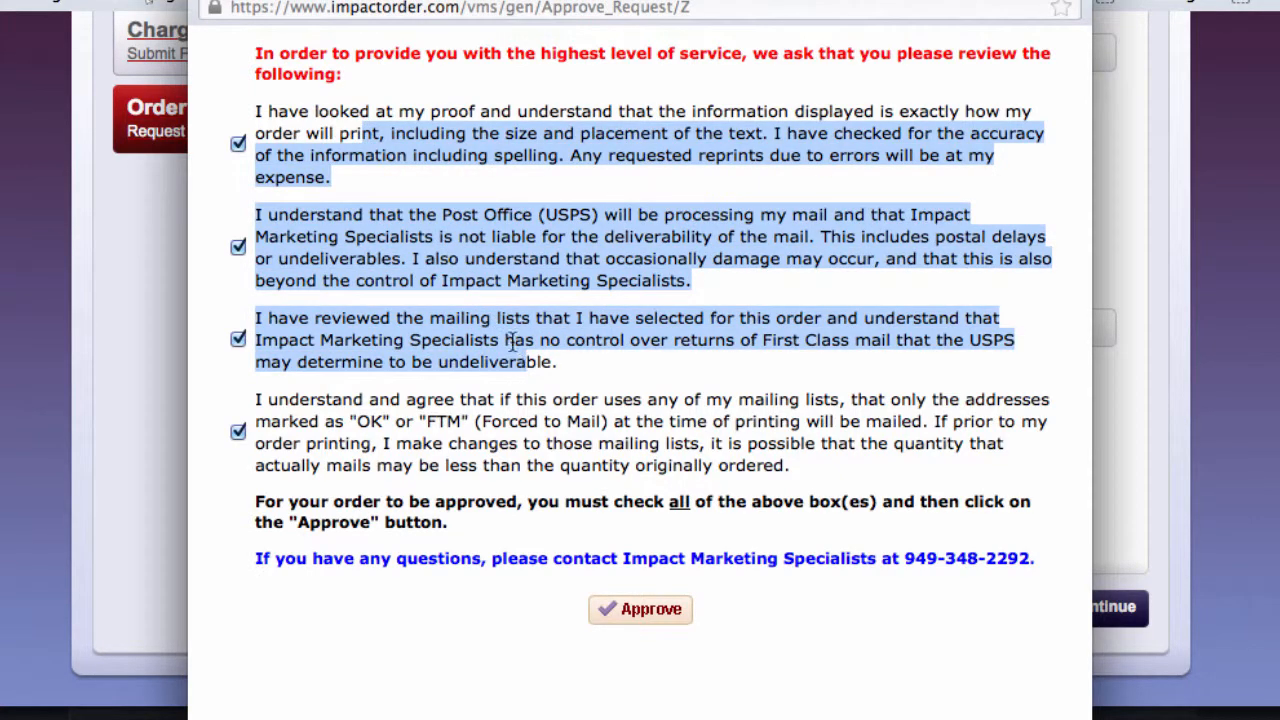
left_click(655, 609)
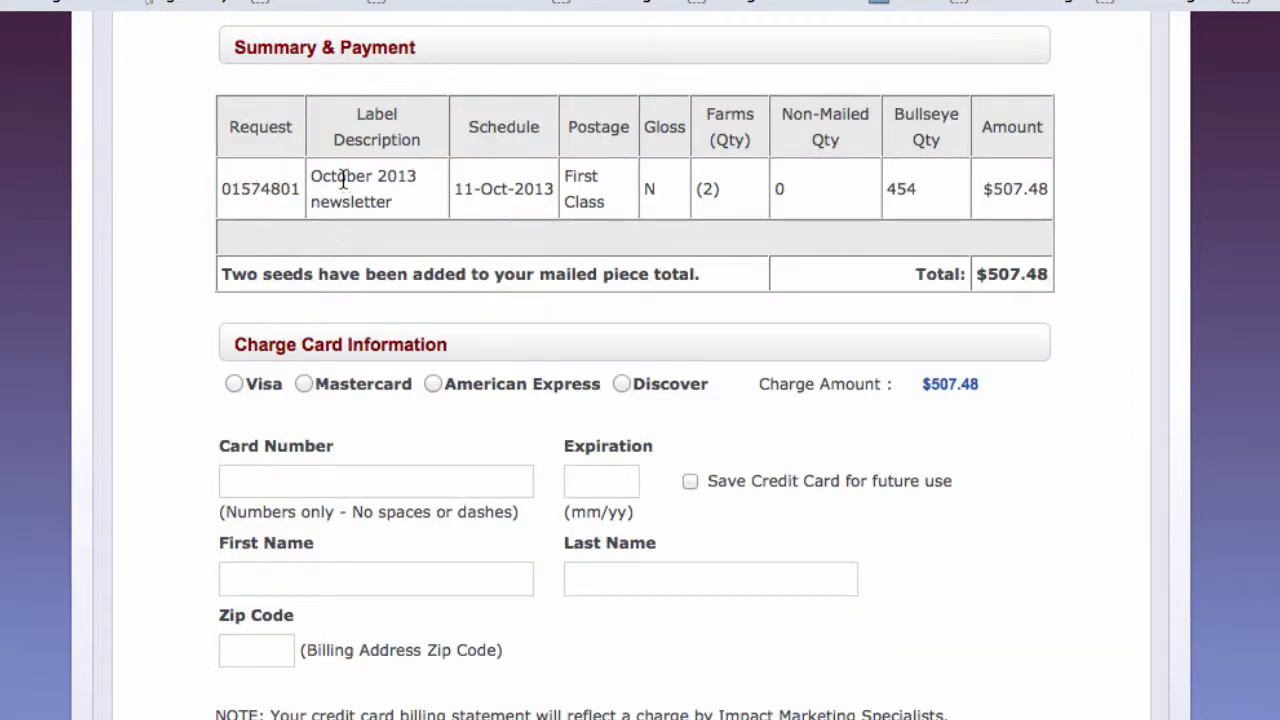
- Enter the Visa card number and tick Save Credit Card for future use
left_click_drag(342, 177, 397, 205)
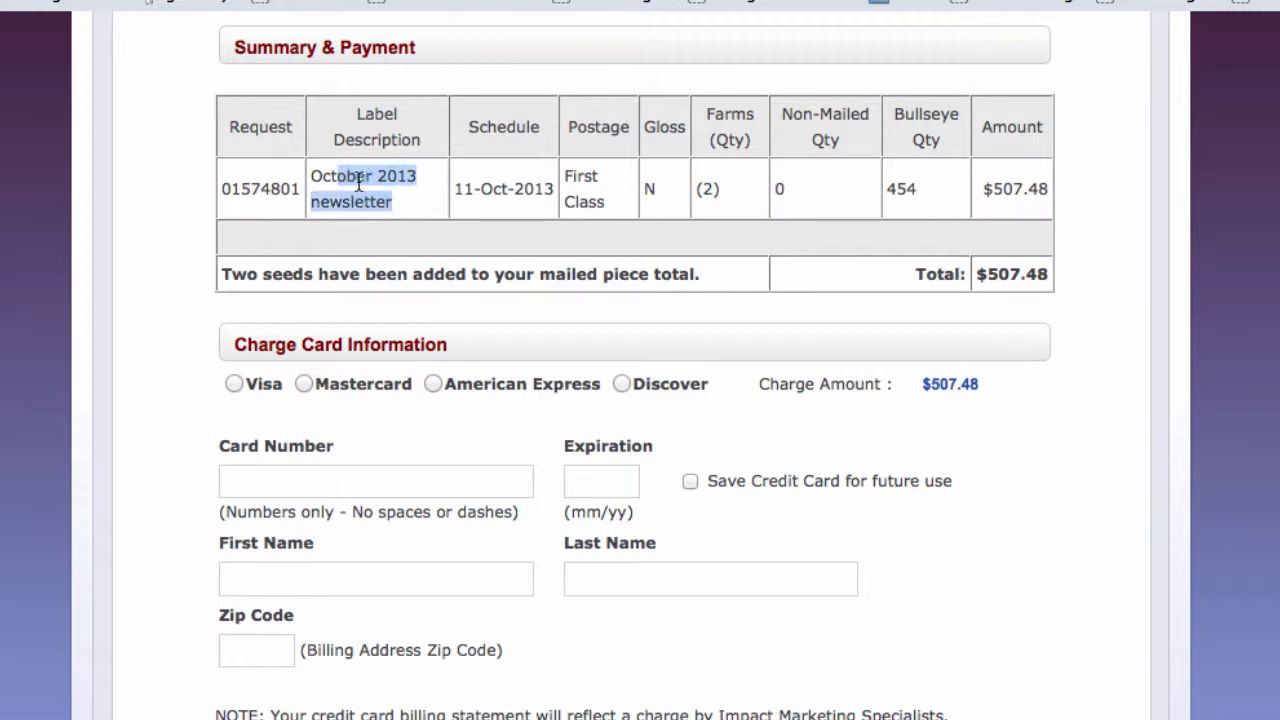
left_click(358, 183)
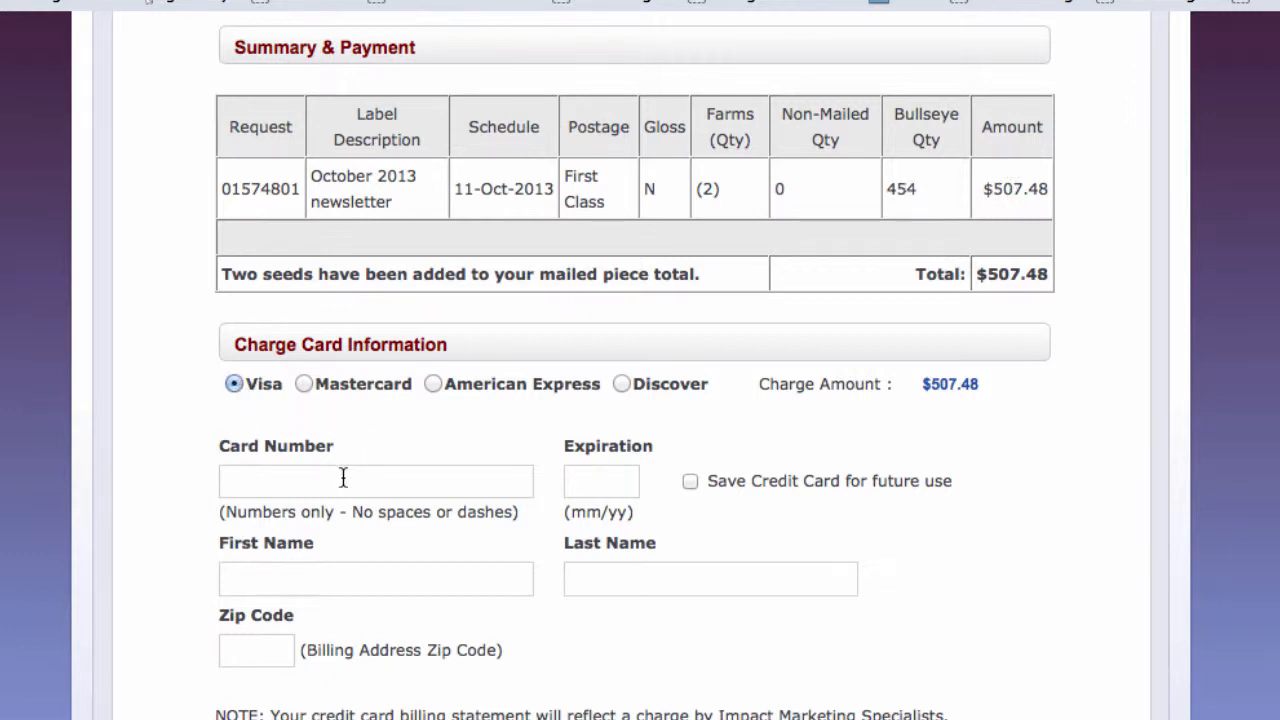
left_click(591, 477)
left_click(689, 480)
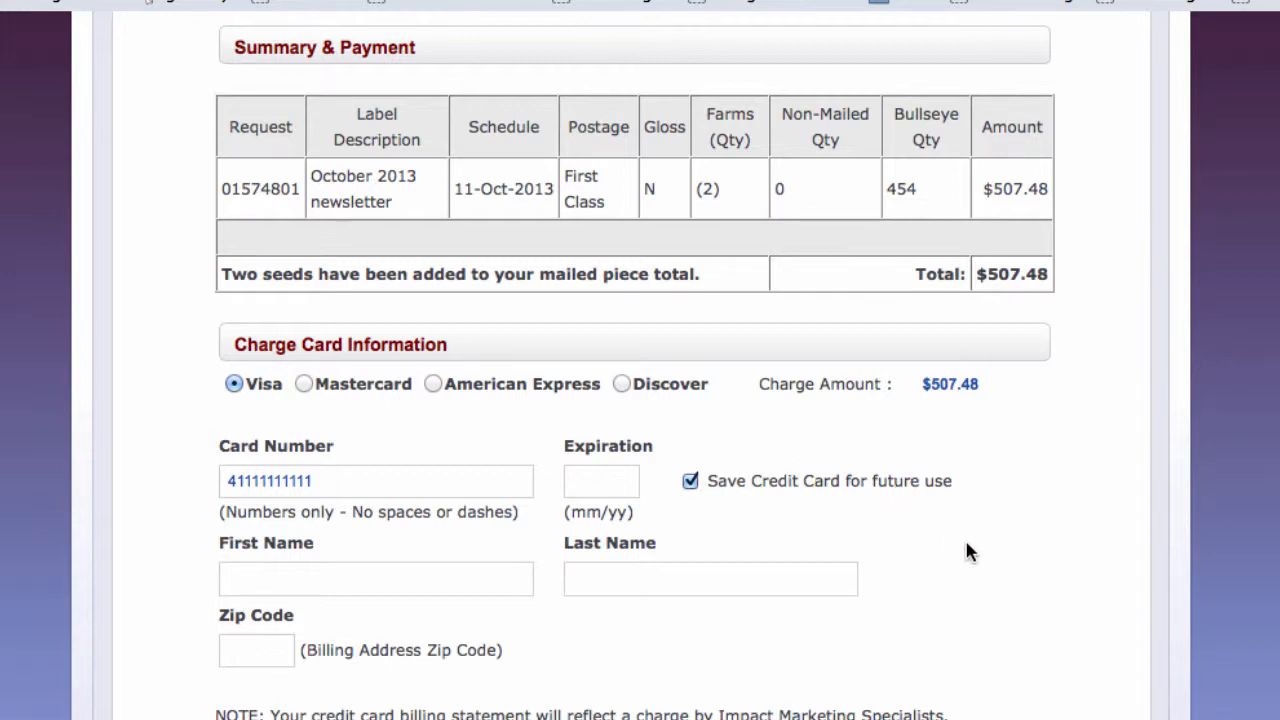
scroll(965, 545, "down", 5)
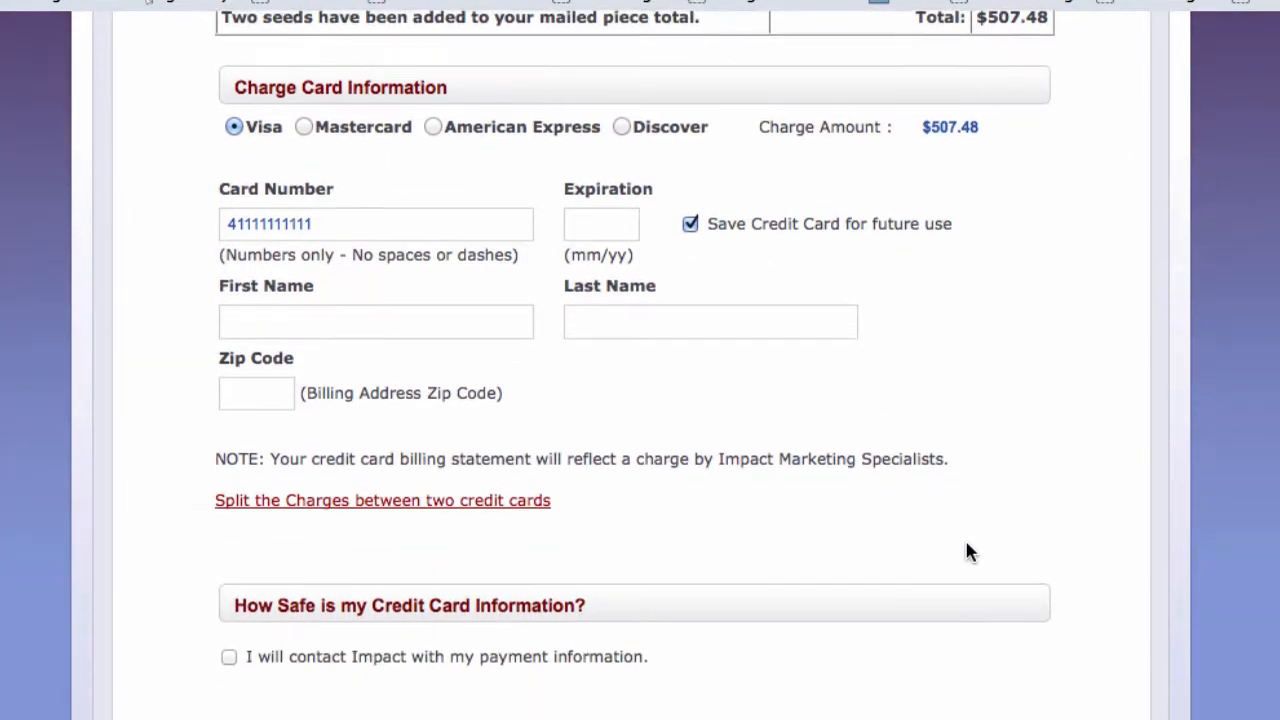
scroll(967, 550, "down", 3)
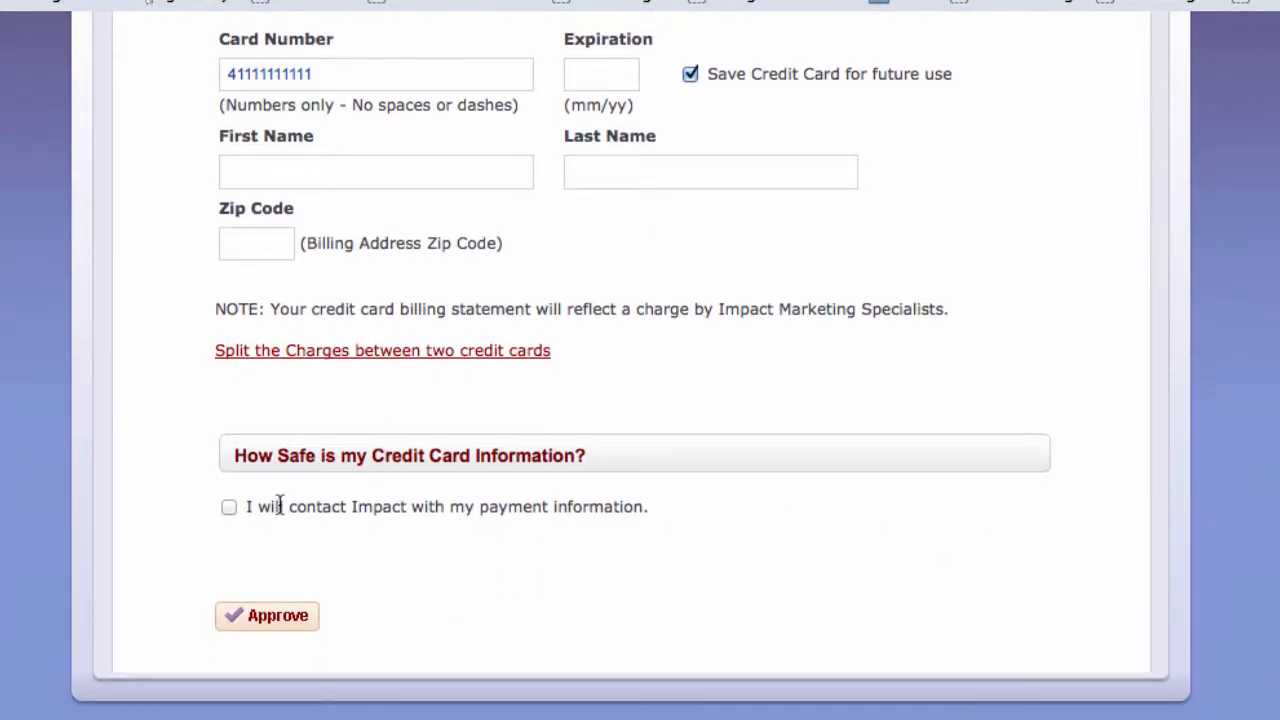